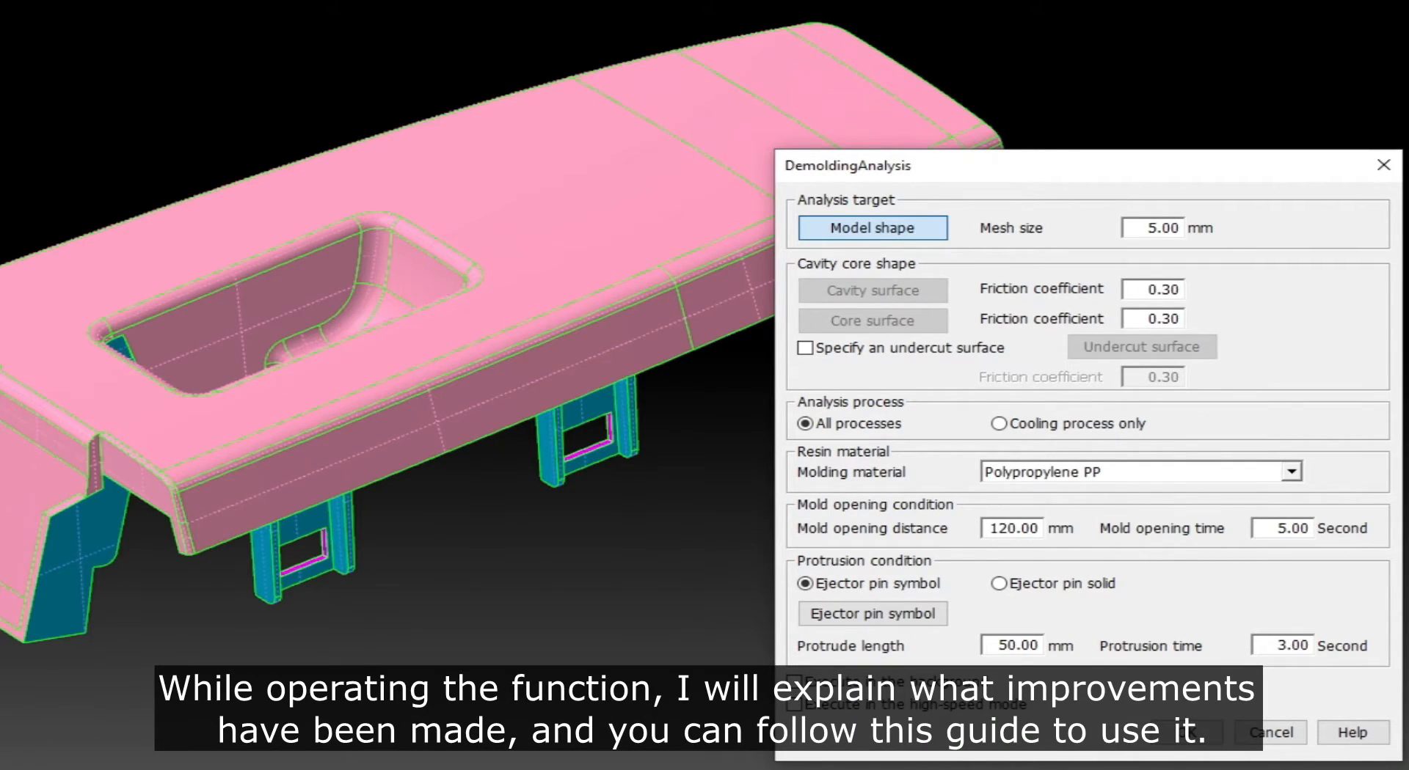
# - Register the whole part as the analysis model shape and set the mesh size to 3 mm
pyautogui.click(655, 171)
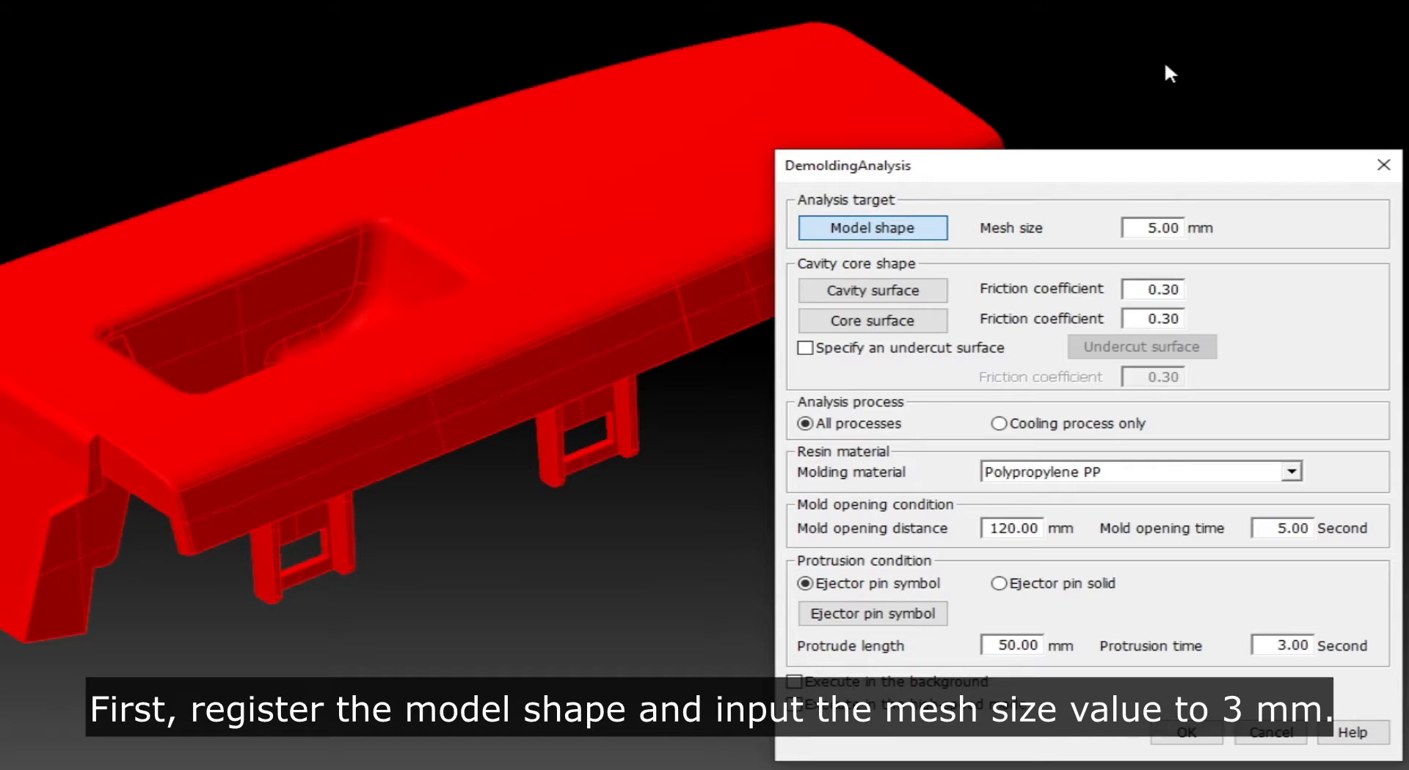
pyautogui.moveTo(1138, 228); pyautogui.dragTo(1205, 228)
pyautogui.write('3')
# - Register the part's outer faces as the cavity surface and its underside faces as the core surface
pyautogui.click(897, 298)
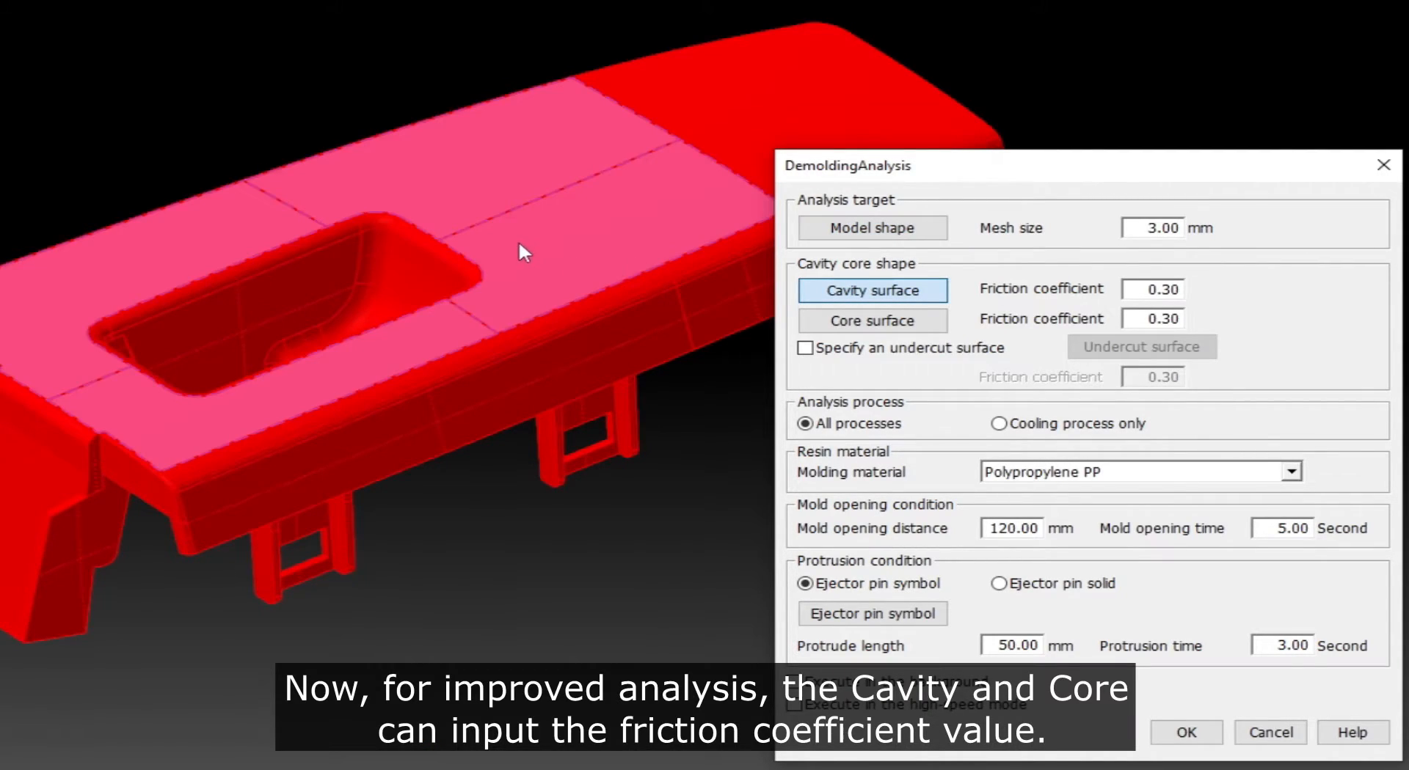
pyautogui.click(522, 249)
pyautogui.click(881, 320)
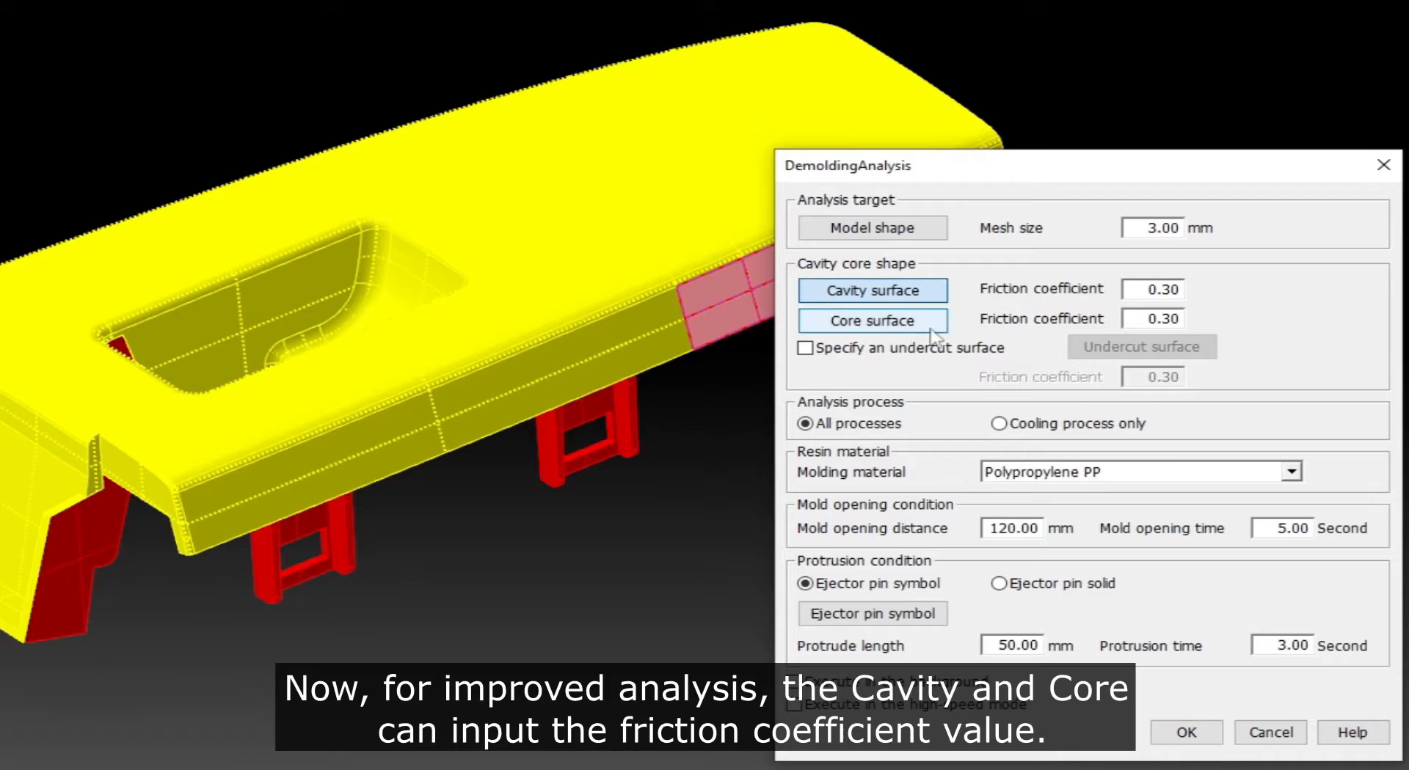
pyautogui.click(635, 439)
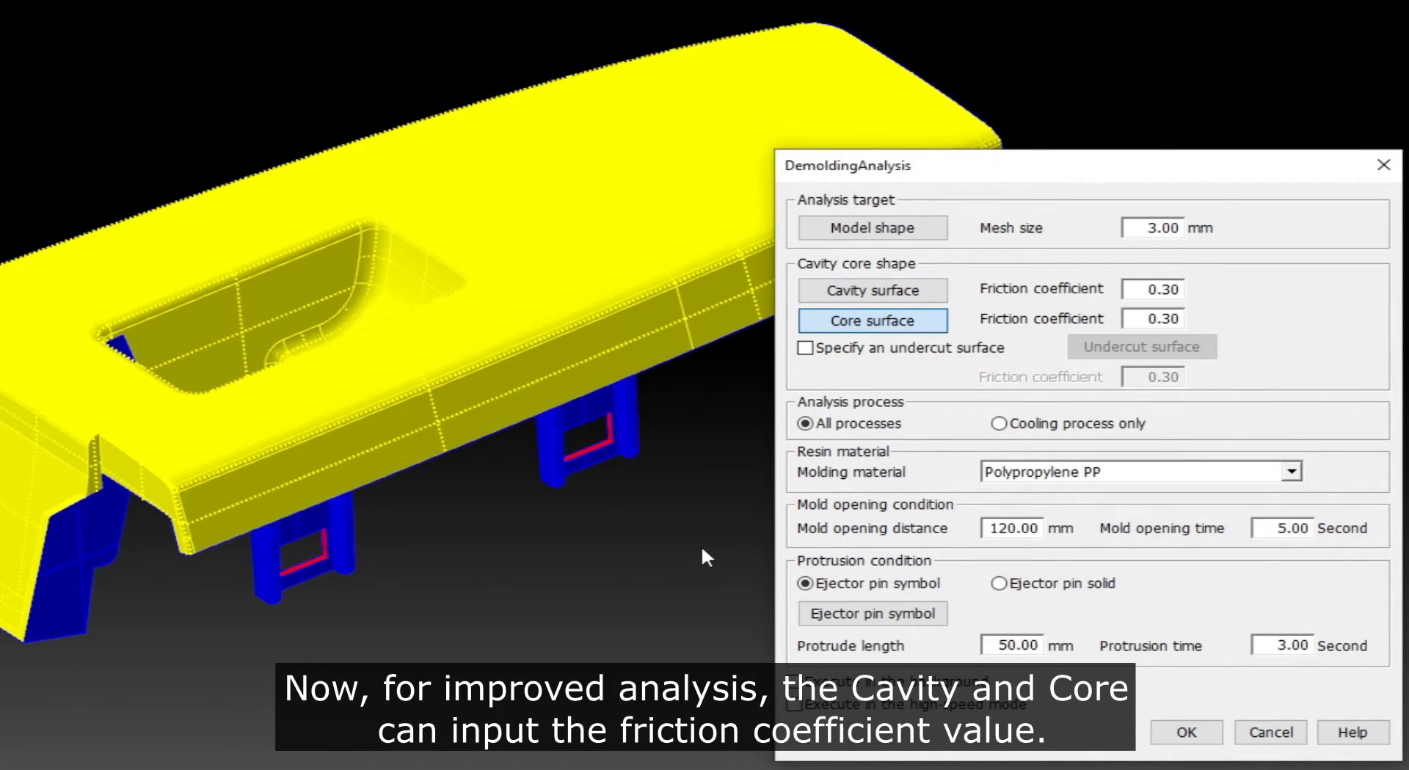
# - Set the friction coefficient to 0.20 for the cavity surface and 0.40 for the core surface
pyautogui.moveTo(1134, 291); pyautogui.dragTo(1210, 299)
pyautogui.write('0.20')
pyautogui.moveTo(1142, 320); pyautogui.dragTo(1217, 320)
pyautogui.write('0')
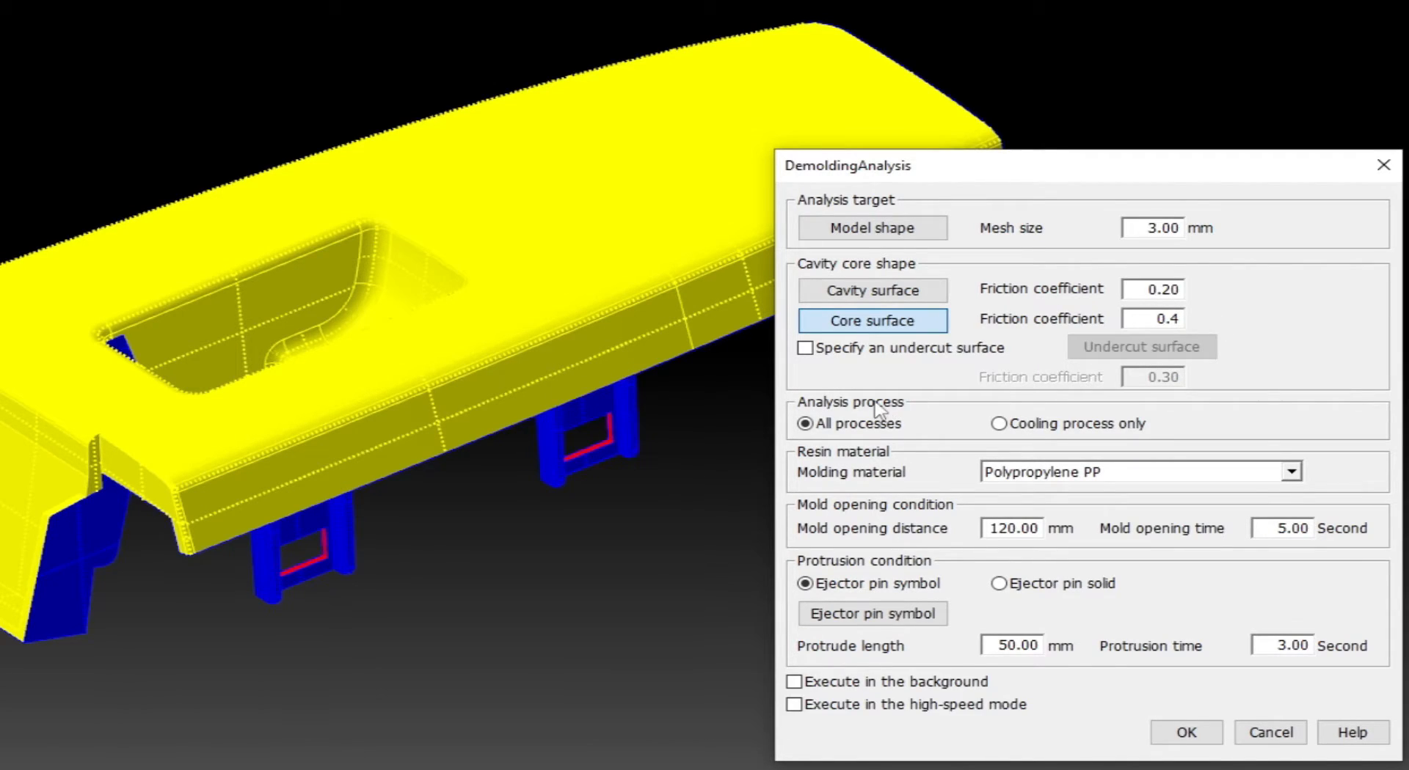
# - Enable specifying an undercut surface and register the remaining red faces on the part's underside as undercuts
pyautogui.click(805, 350)
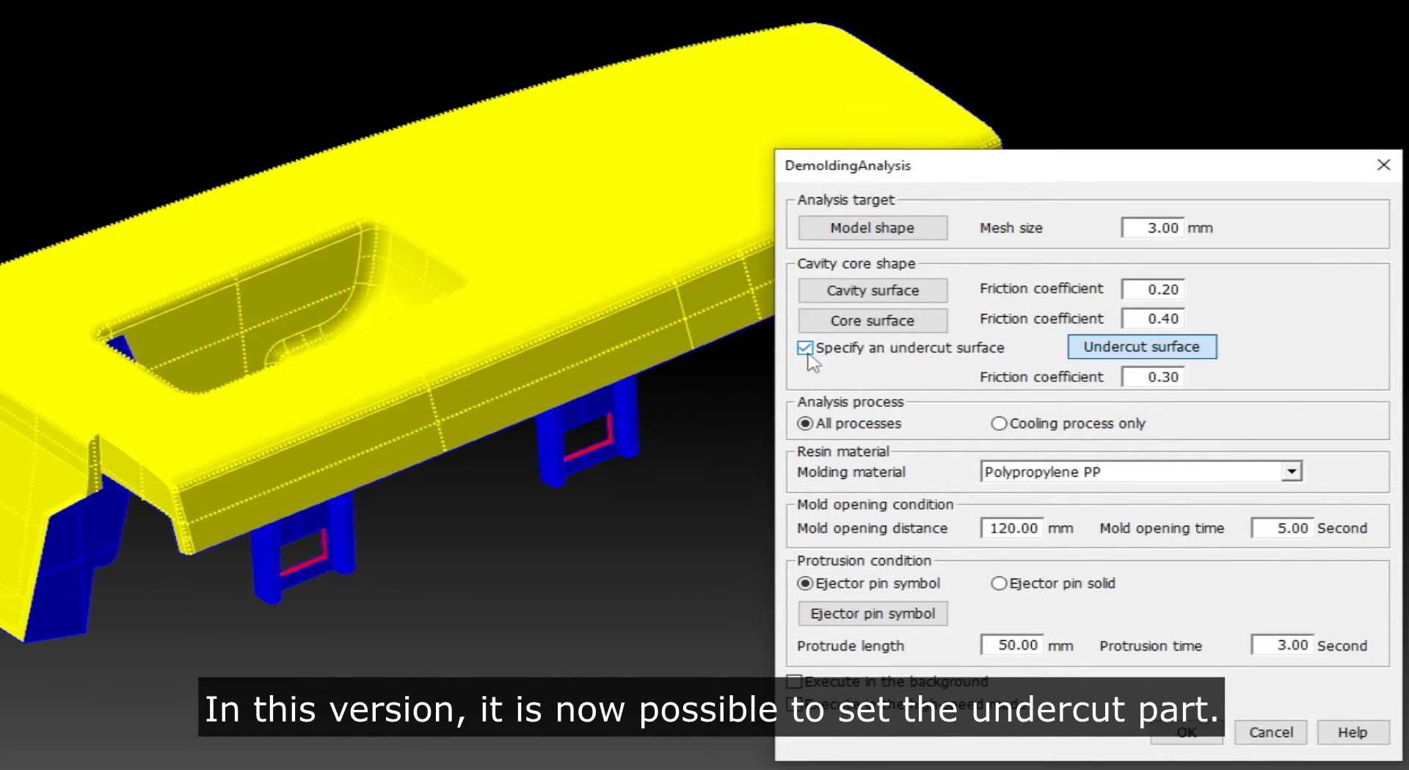
pyautogui.moveTo(570, 614); pyautogui.dragTo(541, 121, button='middle')
pyautogui.moveTo(713, 415); pyautogui.dragTo(712, 153, button='middle')
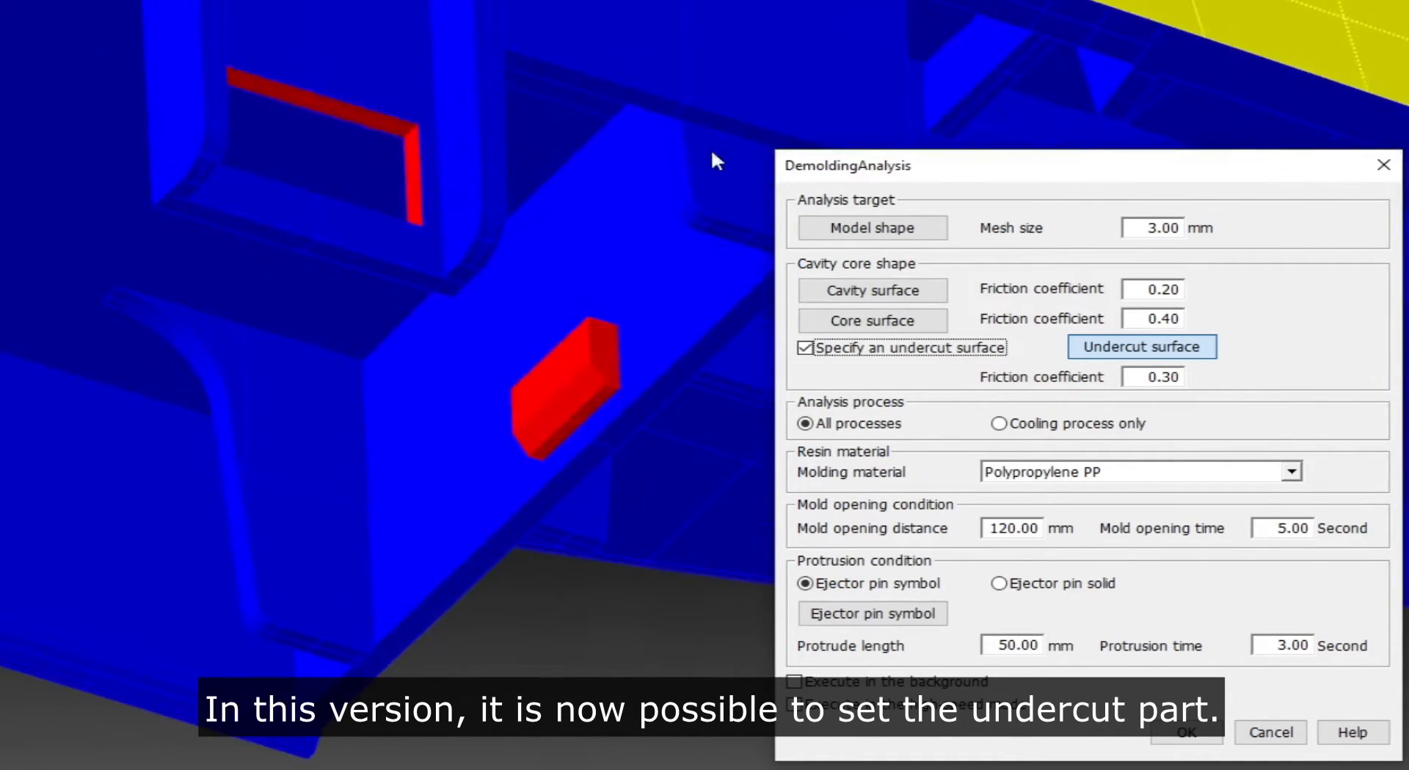
pyautogui.click(568, 374)
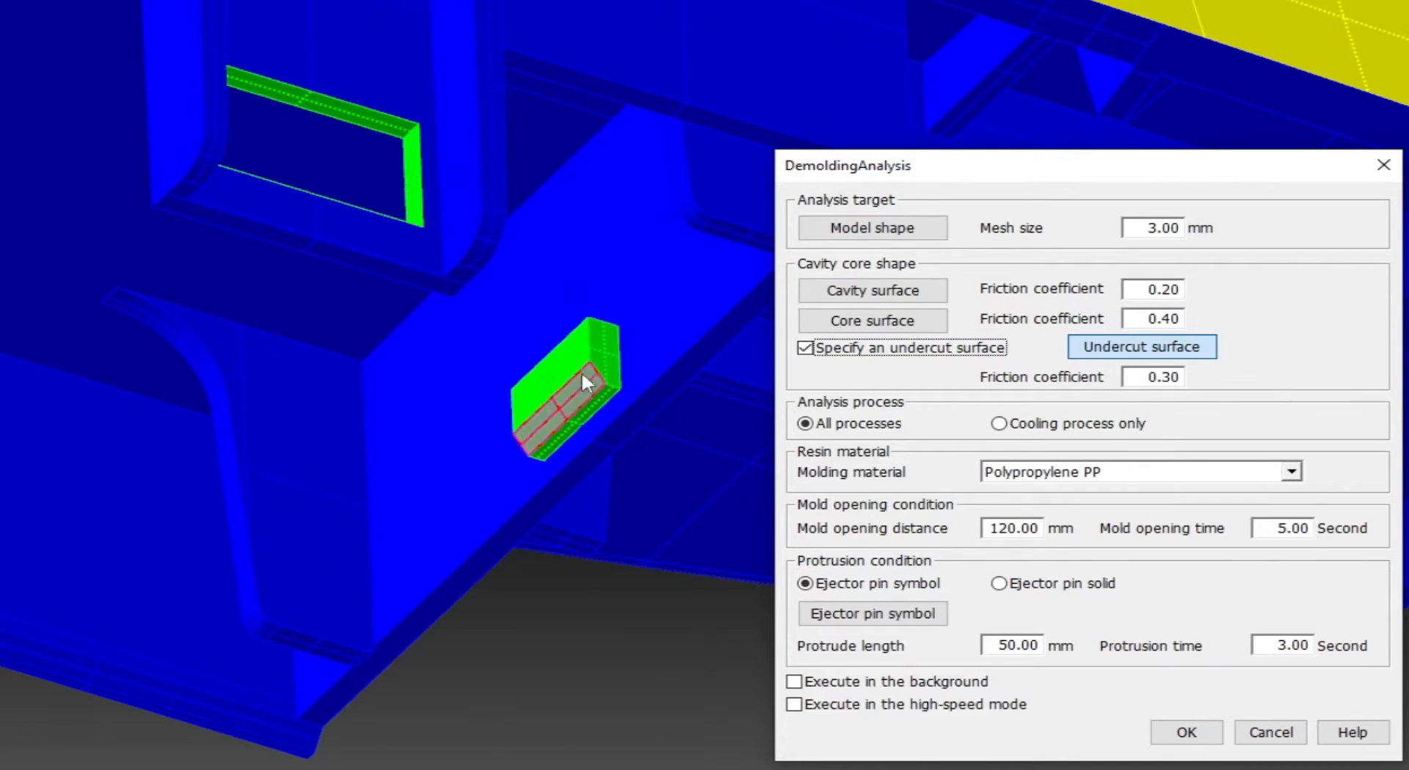
# - Try the cooling-only analysis process, return to all processes, and check the molding materials while keeping Polypropylene PP
pyautogui.click(1020, 425)
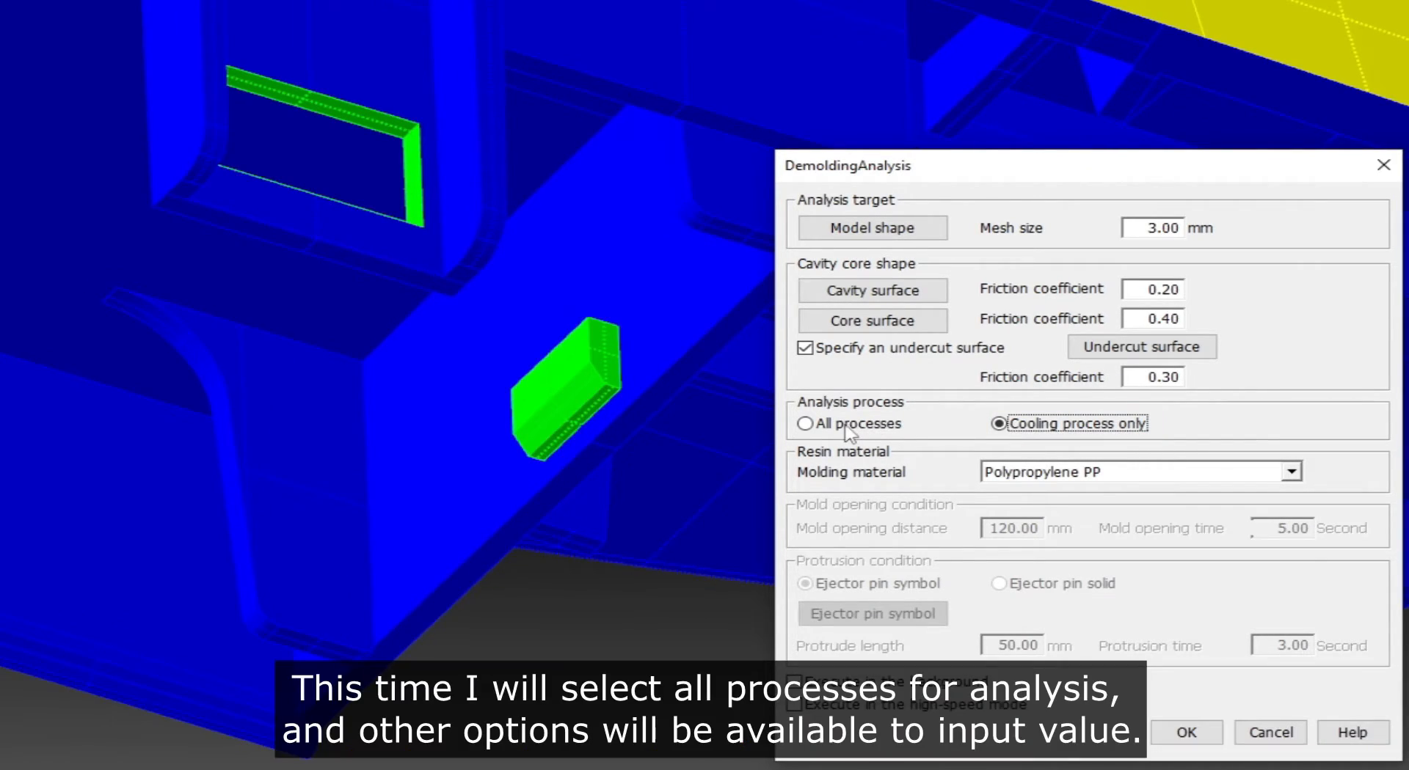
pyautogui.click(840, 426)
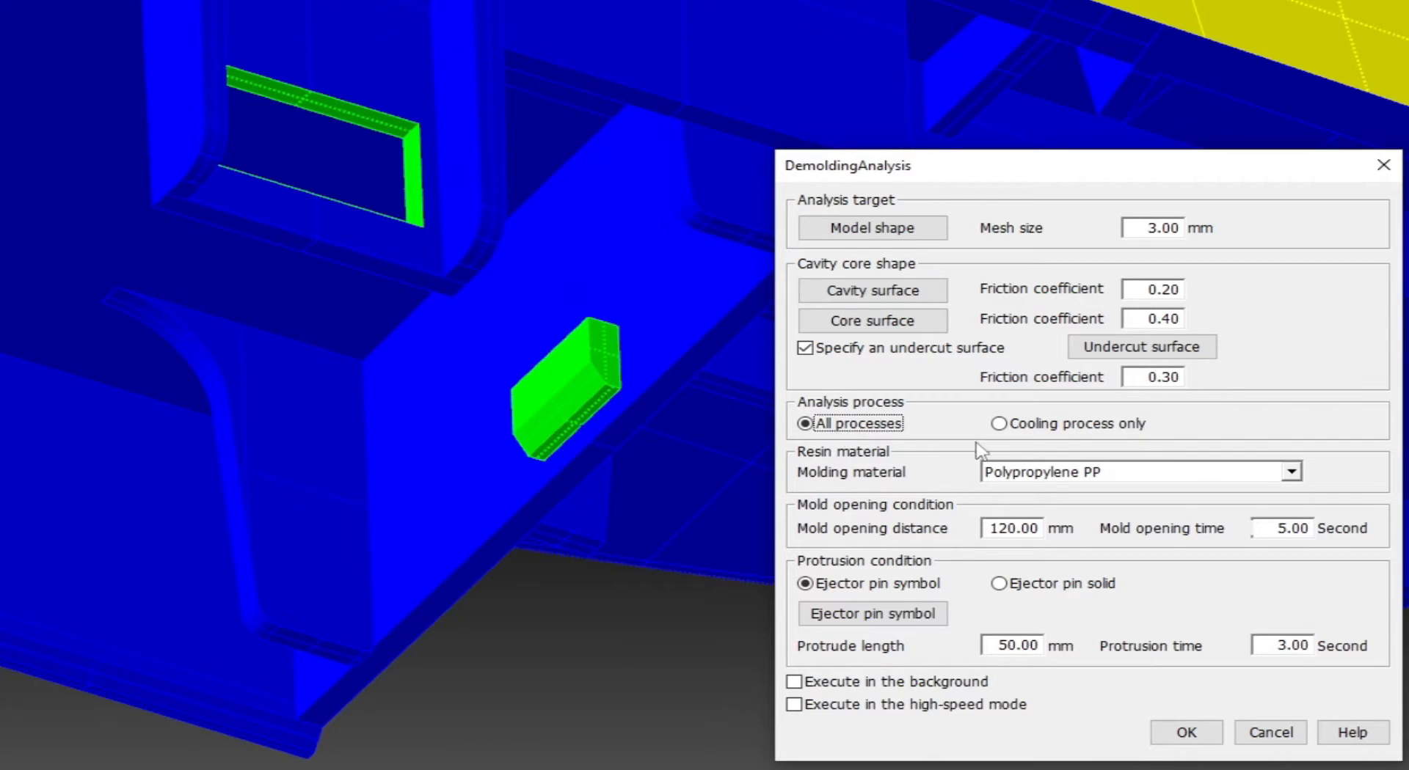
pyautogui.click(1095, 479)
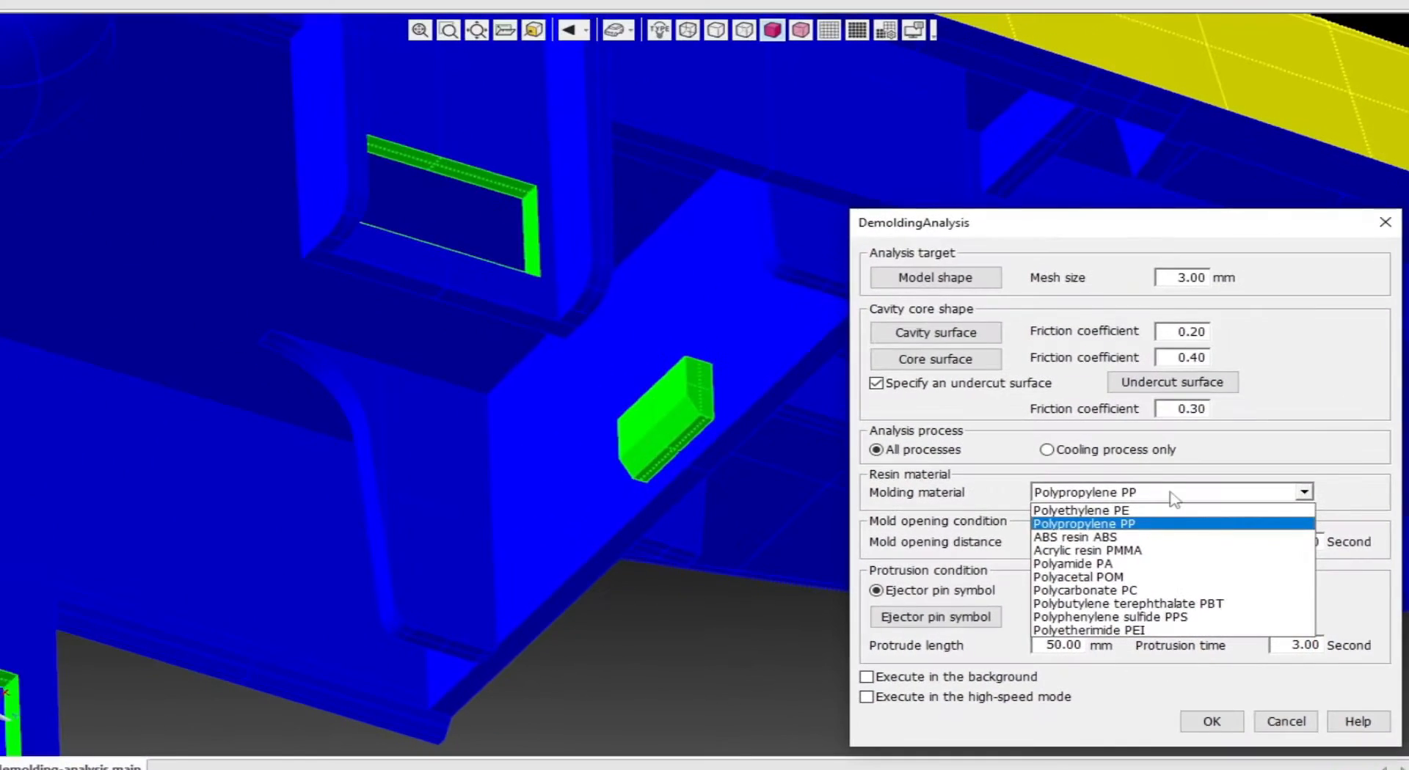
pyautogui.click(1132, 449)
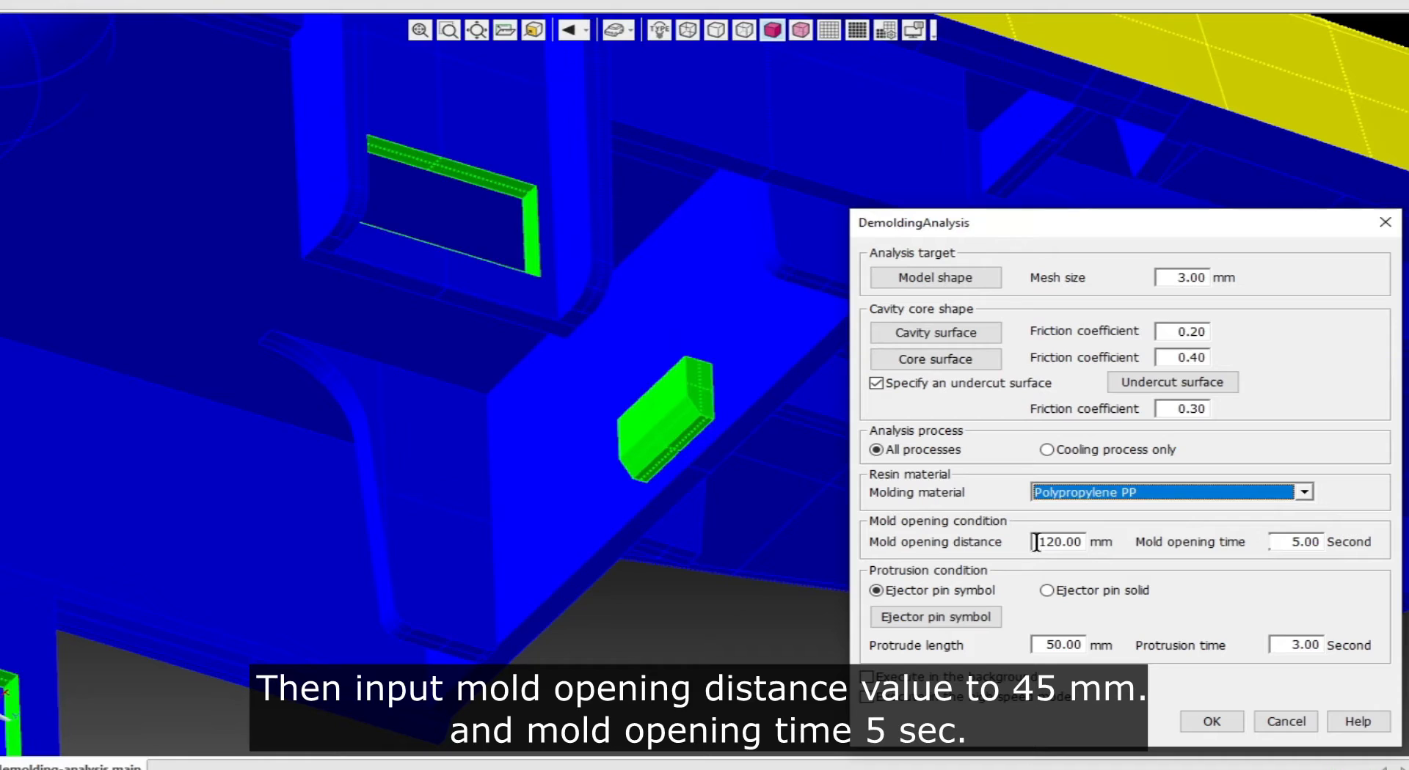
# - Set the mold opening distance to 45 mm and the protrude length to 40 mm
pyautogui.moveTo(1034, 543); pyautogui.dragTo(1102, 541)
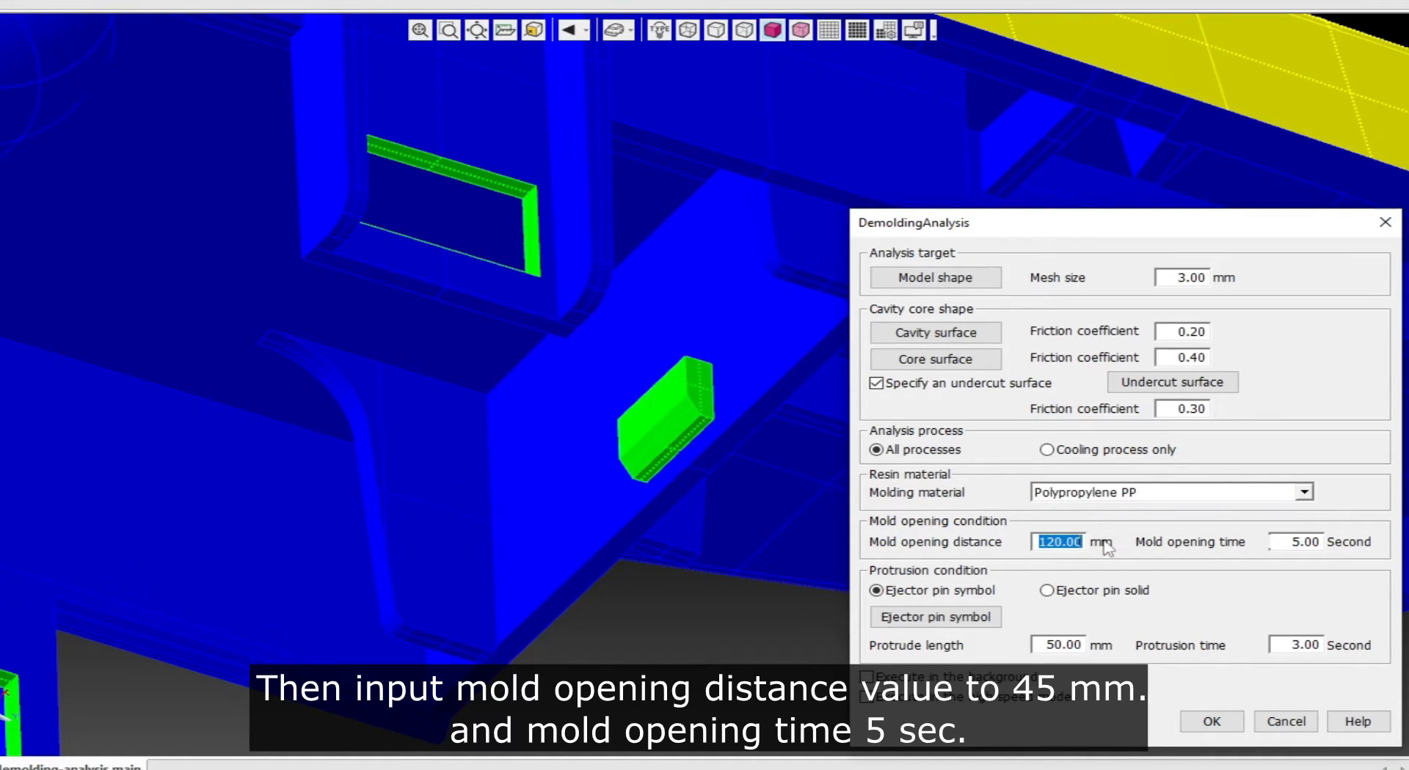
pyautogui.write('45')
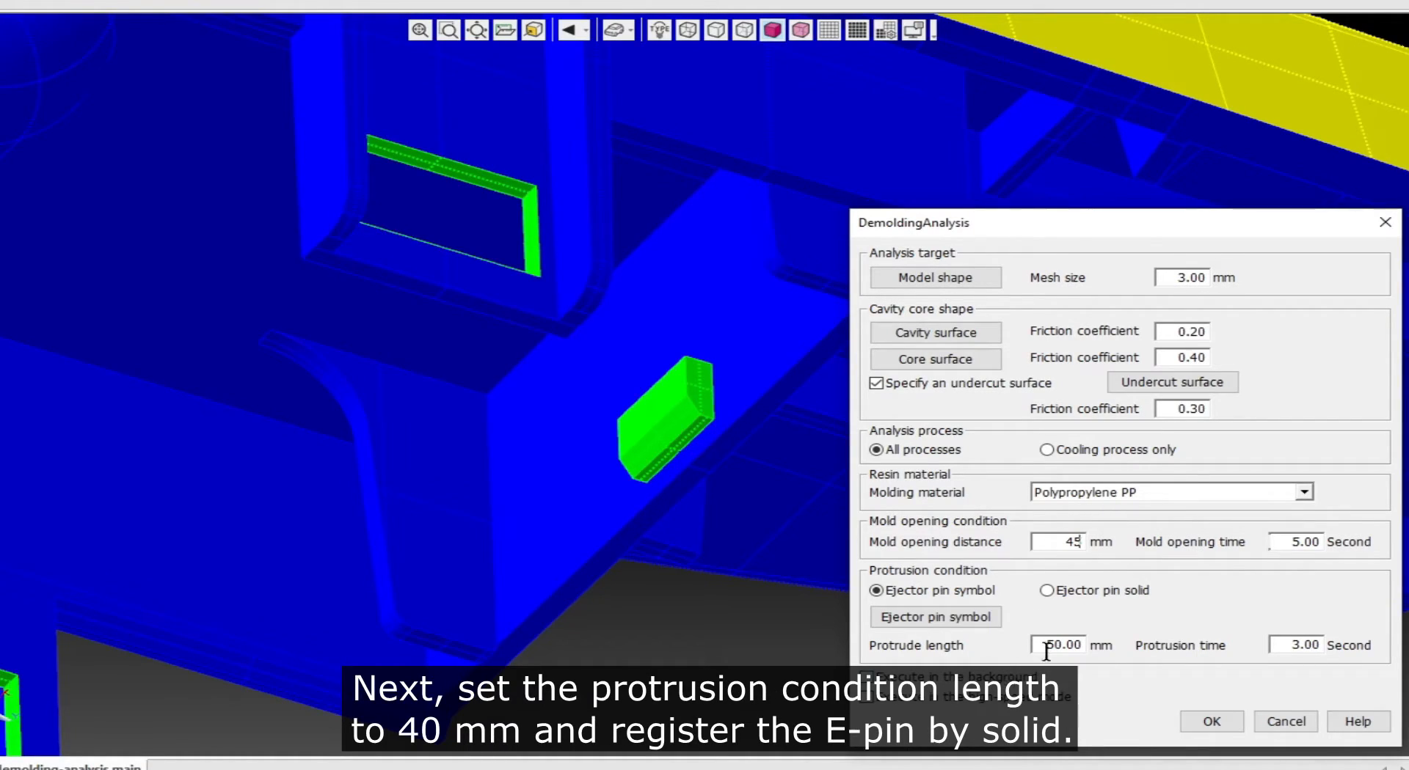
pyautogui.moveTo(1045, 648); pyautogui.dragTo(1138, 640)
pyautogui.write('40')
# - Define the protrusion by ejector pin solids and register all the pin solids beneath the part
pyautogui.click(1060, 593)
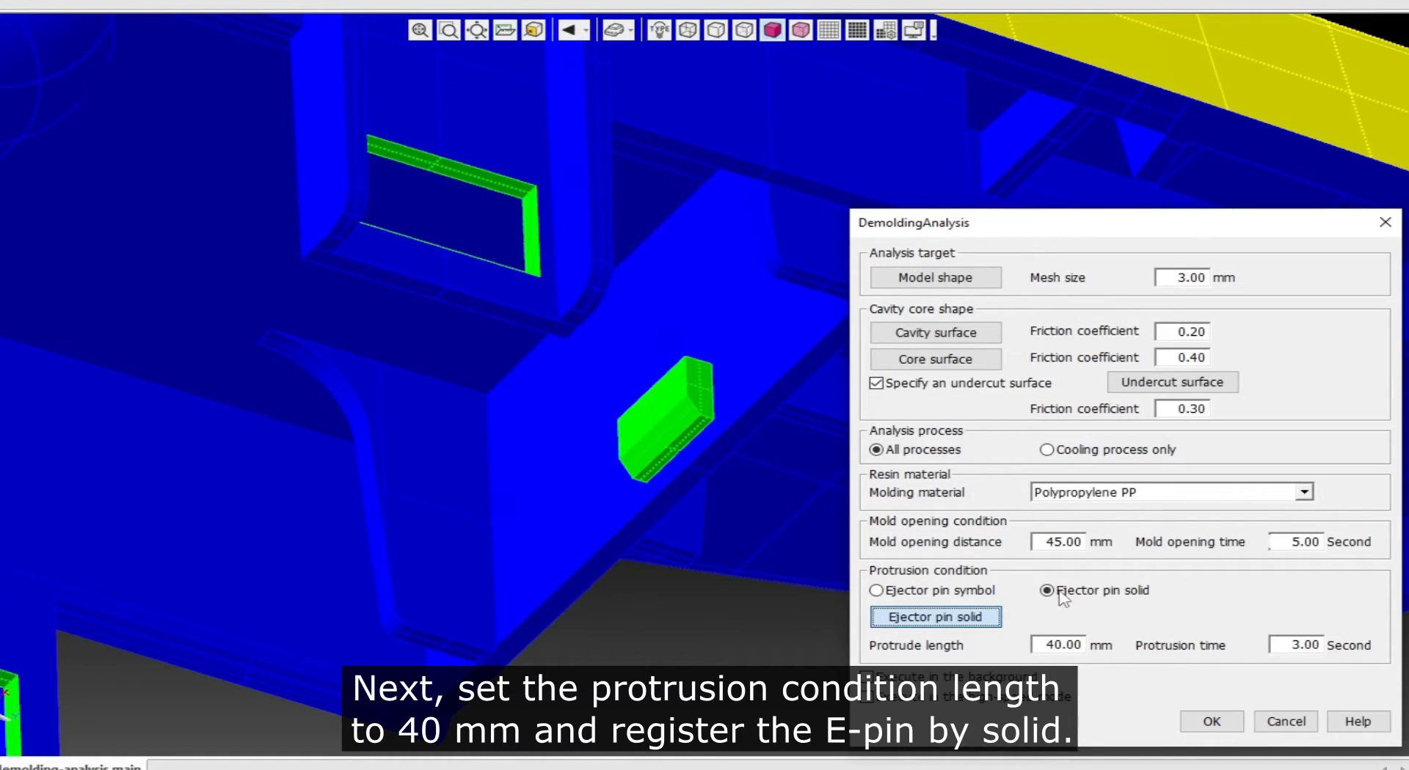
pyautogui.click(937, 610)
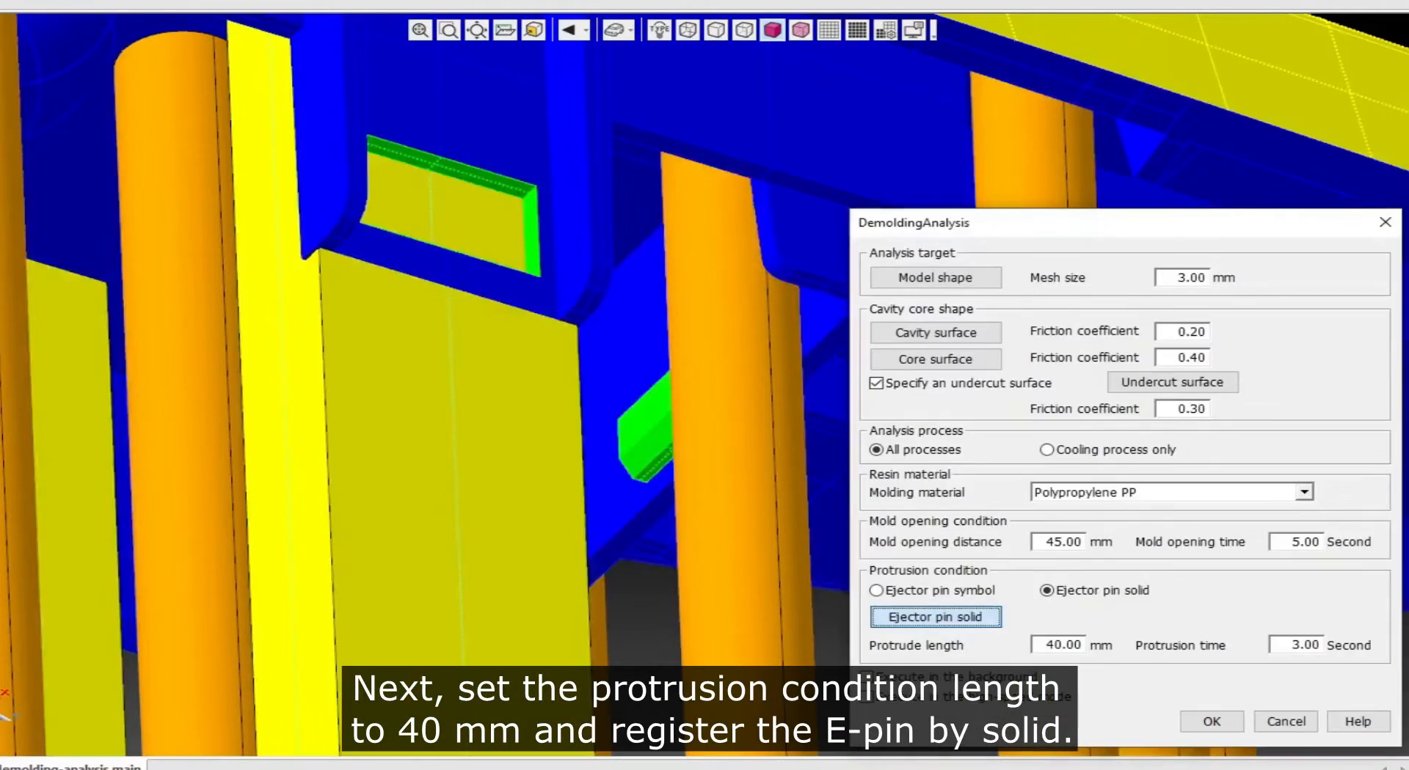
pyautogui.moveTo(446, 404); pyautogui.dragTo(290, 669, button='middle')
pyautogui.moveTo(366, 422); pyautogui.dragTo(235, 438, button='middle')
pyautogui.moveTo(239, 409); pyautogui.dragTo(786, 499)
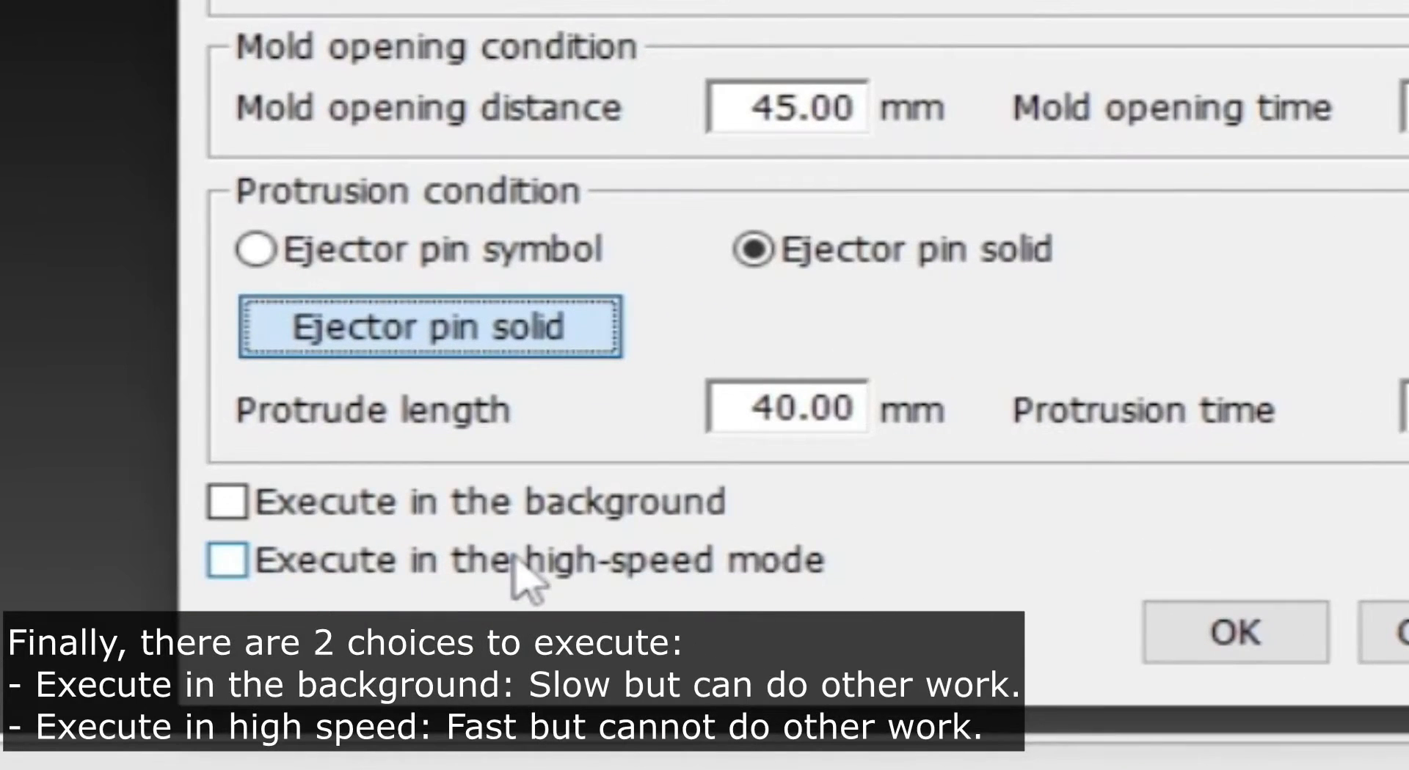
# - Run the demolding analysis in high-speed mode and close the execution log when it completes
pyautogui.click(332, 579)
pyautogui.click(1197, 657)
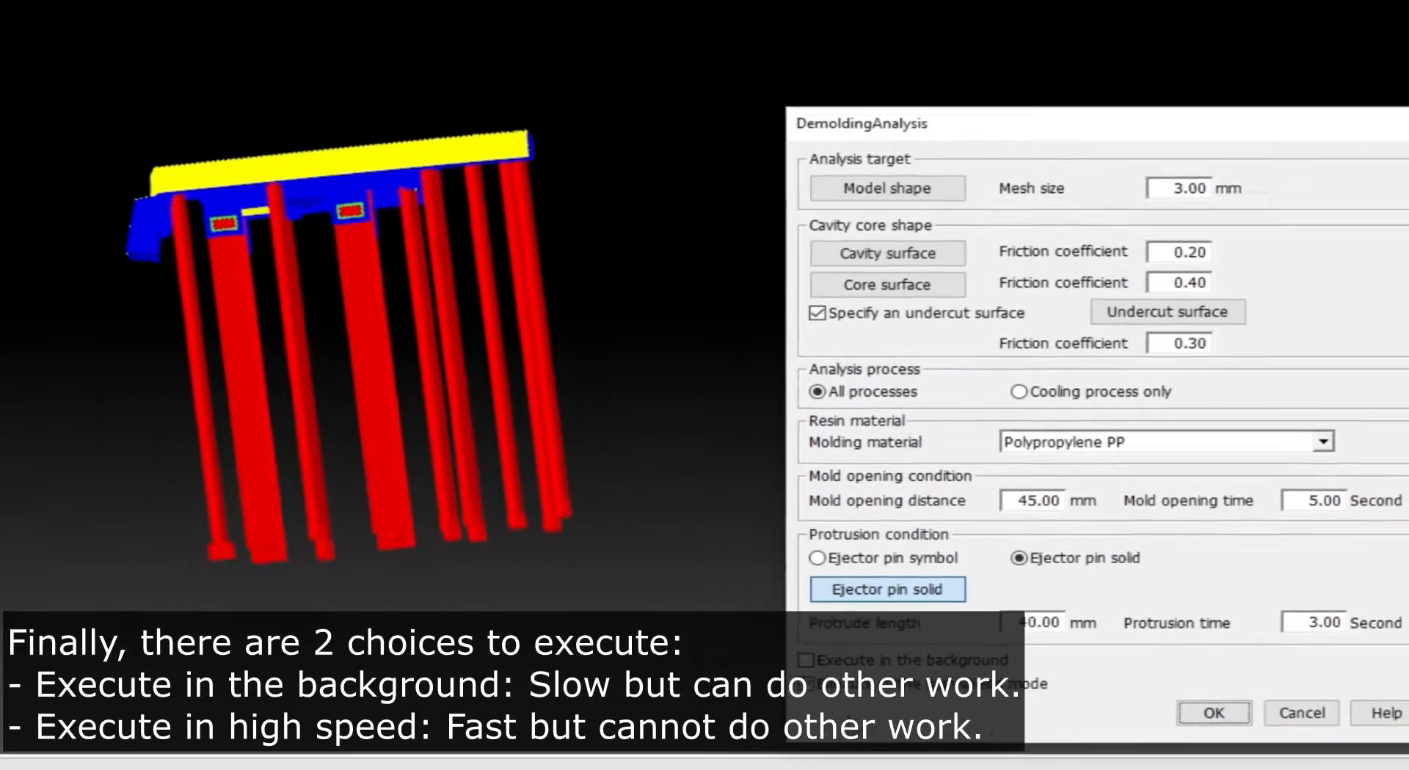
pyautogui.click(1225, 642)
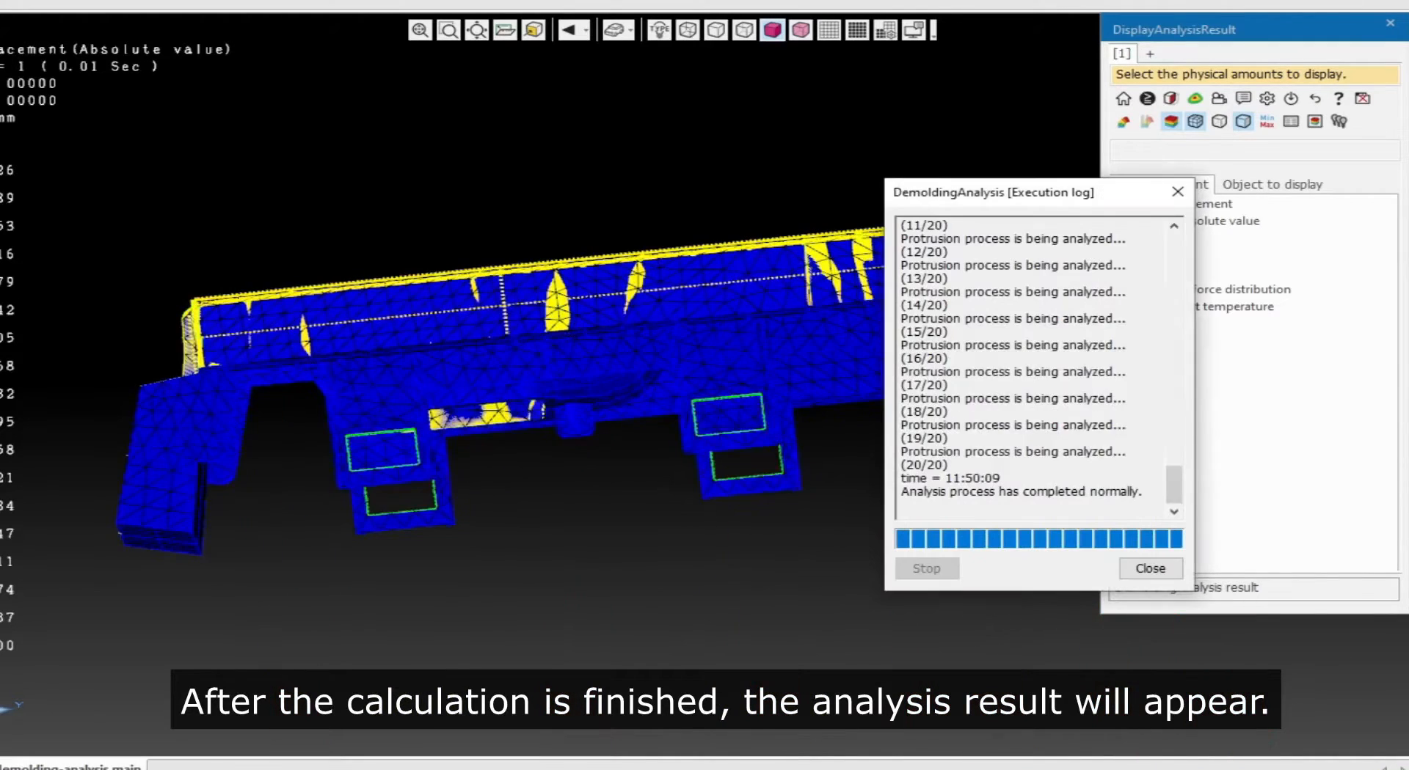
pyautogui.click(1150, 570)
# - Display the nodal force distribution result on the part and play its animation
pyautogui.moveTo(852, 426); pyautogui.dragTo(418, 305, button='middle')
pyautogui.moveTo(593, 282); pyautogui.dragTo(484, 335, button='middle')
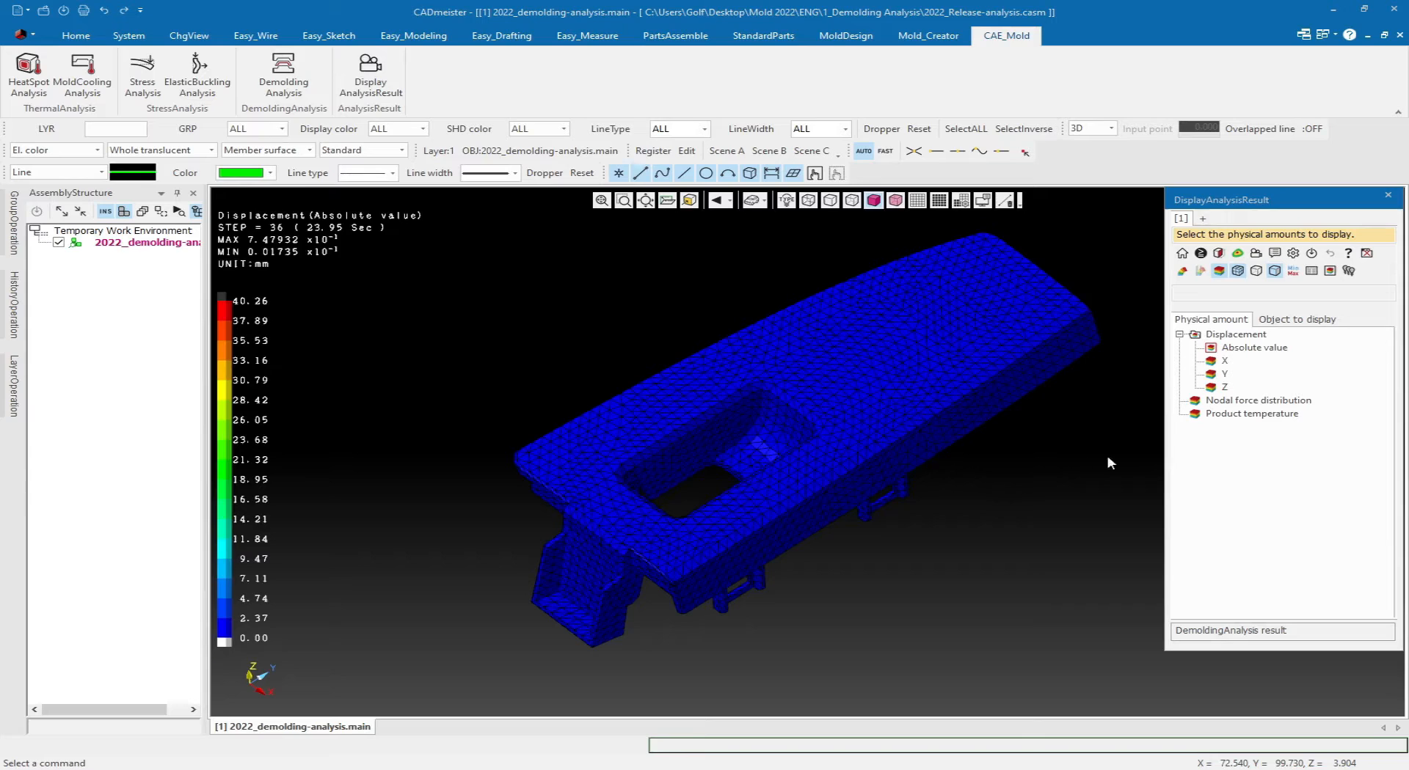
pyautogui.click(1268, 404)
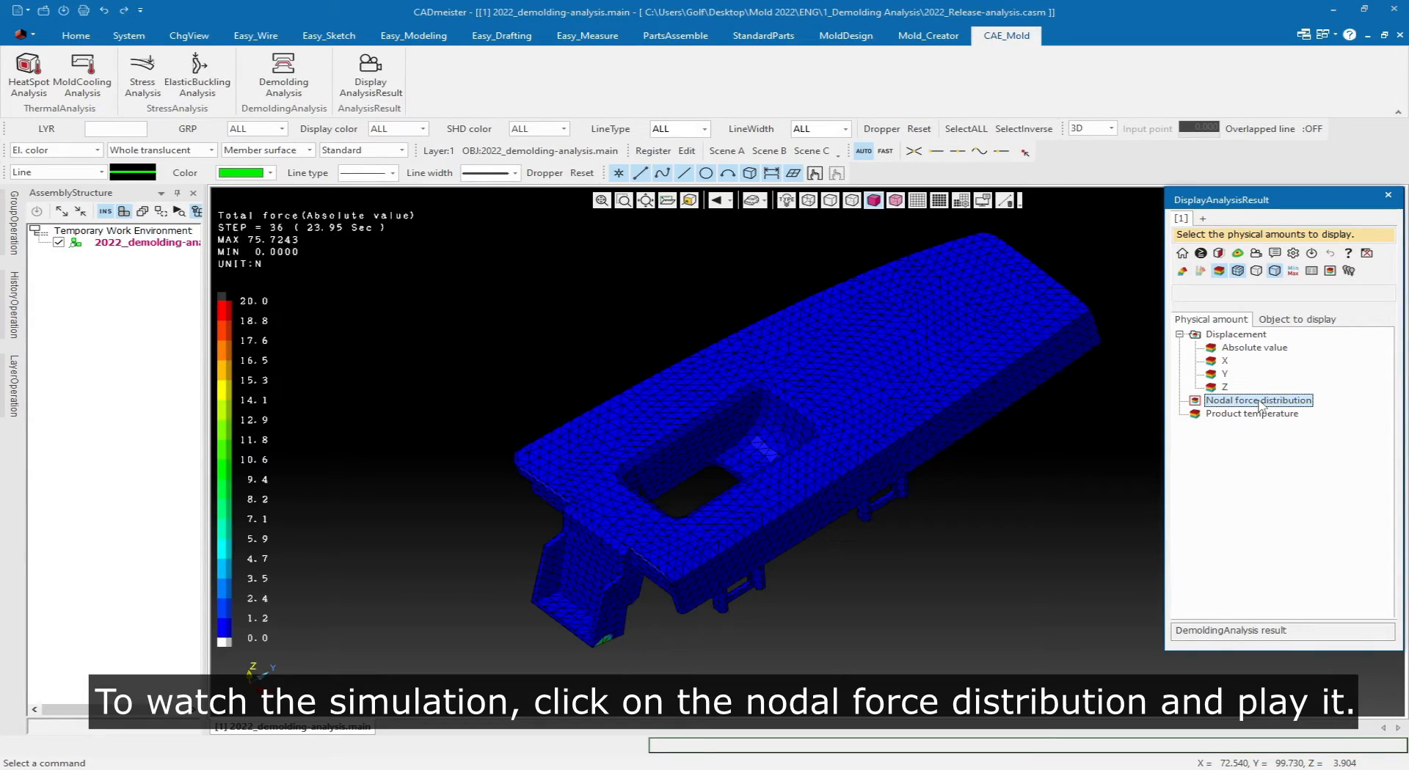
pyautogui.click(1257, 253)
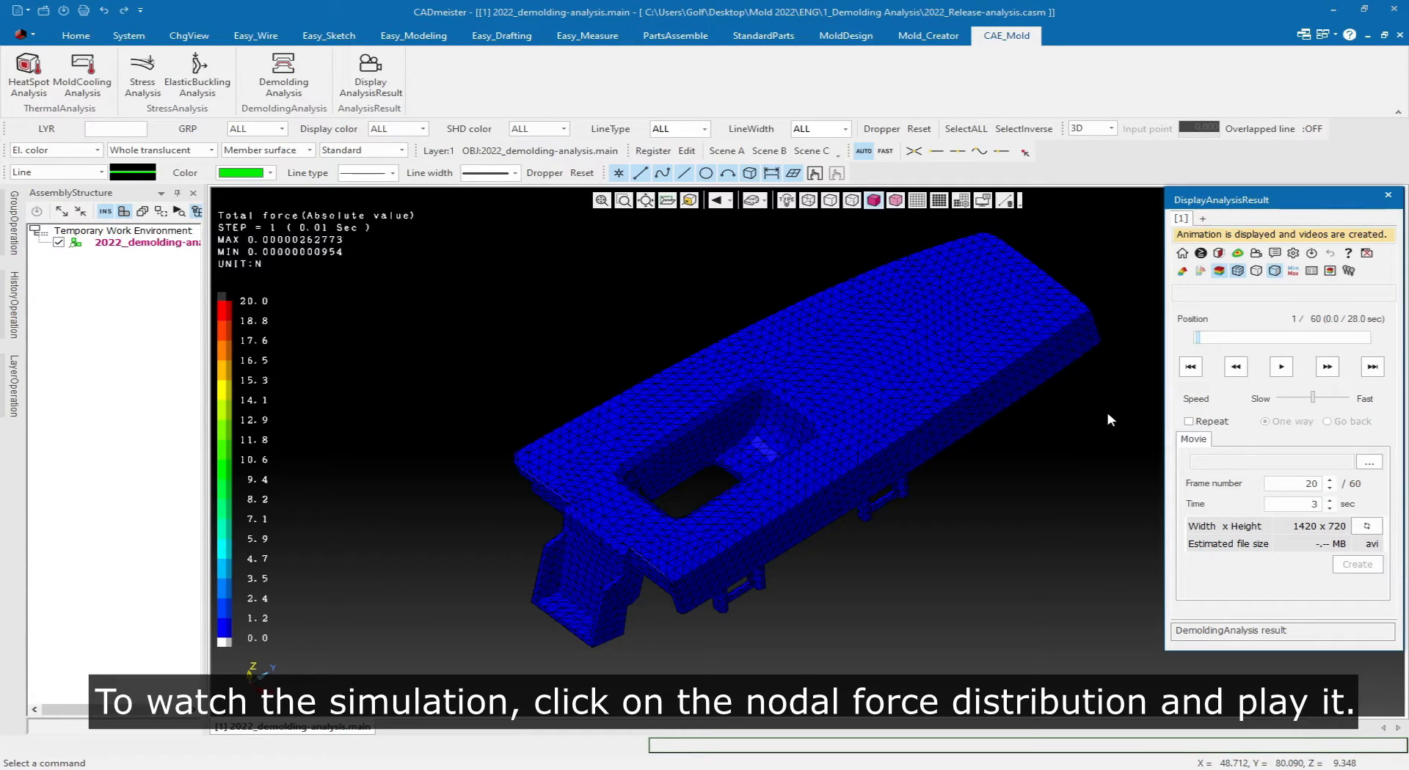
pyautogui.click(1281, 367)
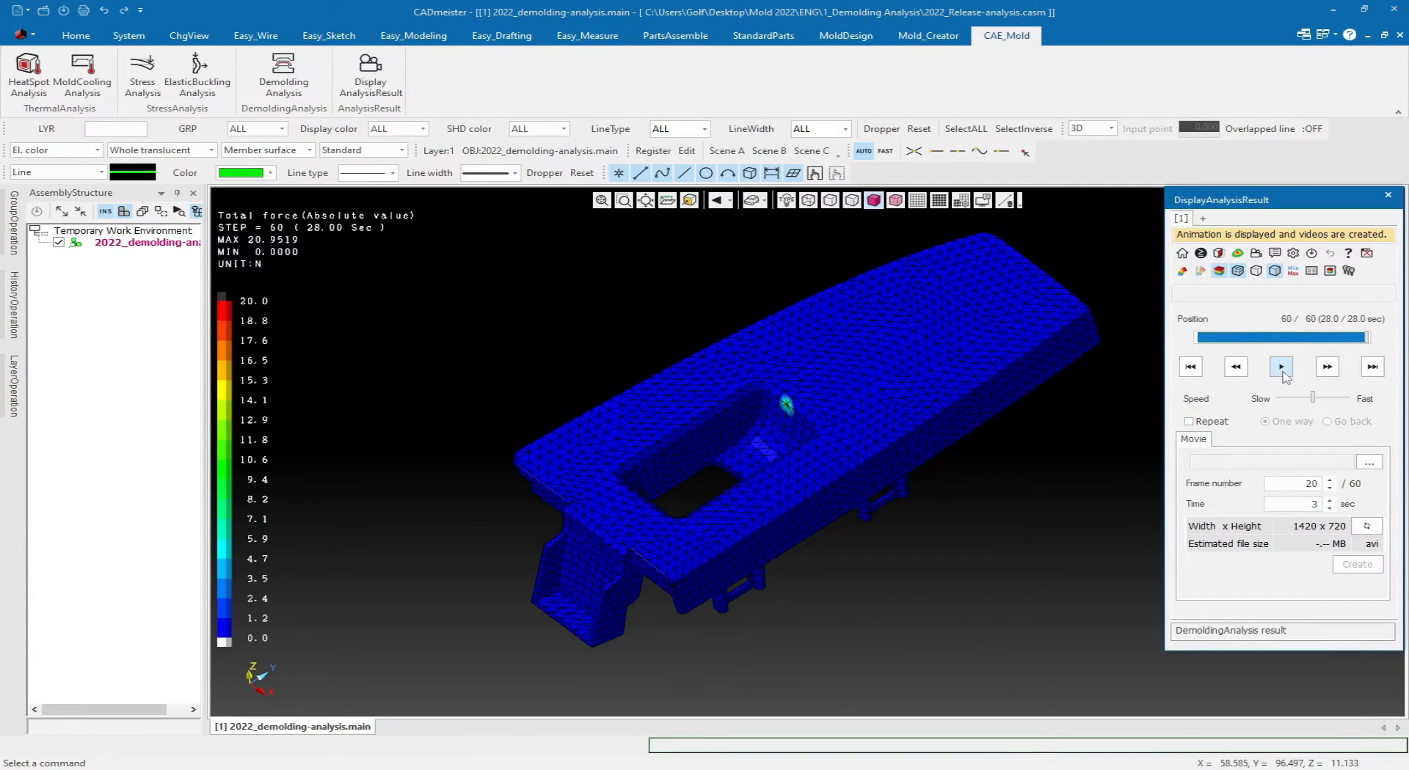
# - Move the animation position back to frame 11 of 60 and inspect the force distribution from several angles
pyautogui.click(1284, 339)
pyautogui.moveTo(1337, 341); pyautogui.dragTo(1227, 344)
pyautogui.moveTo(912, 480); pyautogui.dragTo(805, 260, button='middle')
pyautogui.moveTo(790, 383); pyautogui.dragTo(814, 579, button='middle')
pyautogui.moveTo(785, 331)
pyautogui.mouseDown(button='middle')
pyautogui.moveTo(824, 462)
pyautogui.moveTo(763, 343)
pyautogui.mouseUp(button='middle')
pyautogui.moveTo(784, 294); pyautogui.dragTo(840, 373, button='middle')
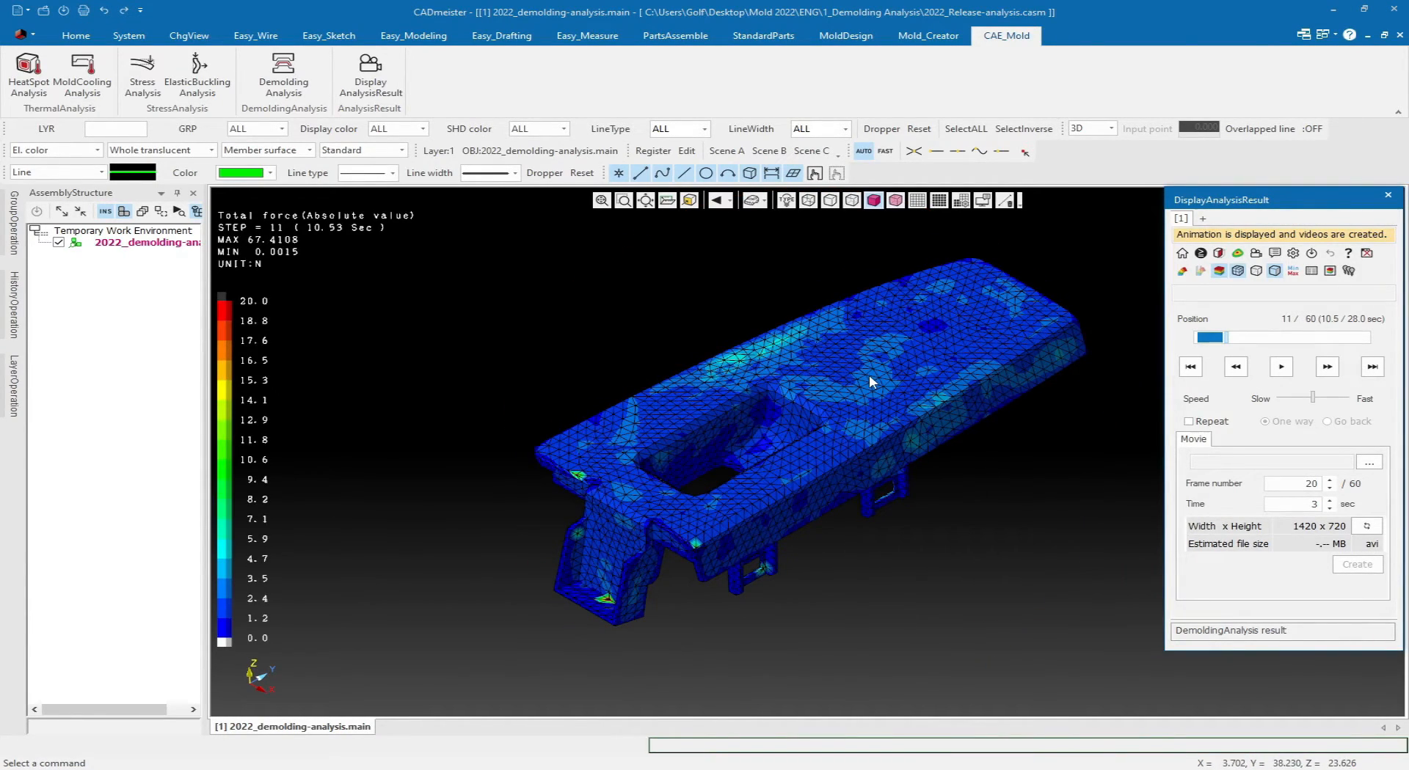
# - Review the result display settings, try the Continuous contour type, switch back to Step, and return to the physical amounts
pyautogui.click(1293, 253)
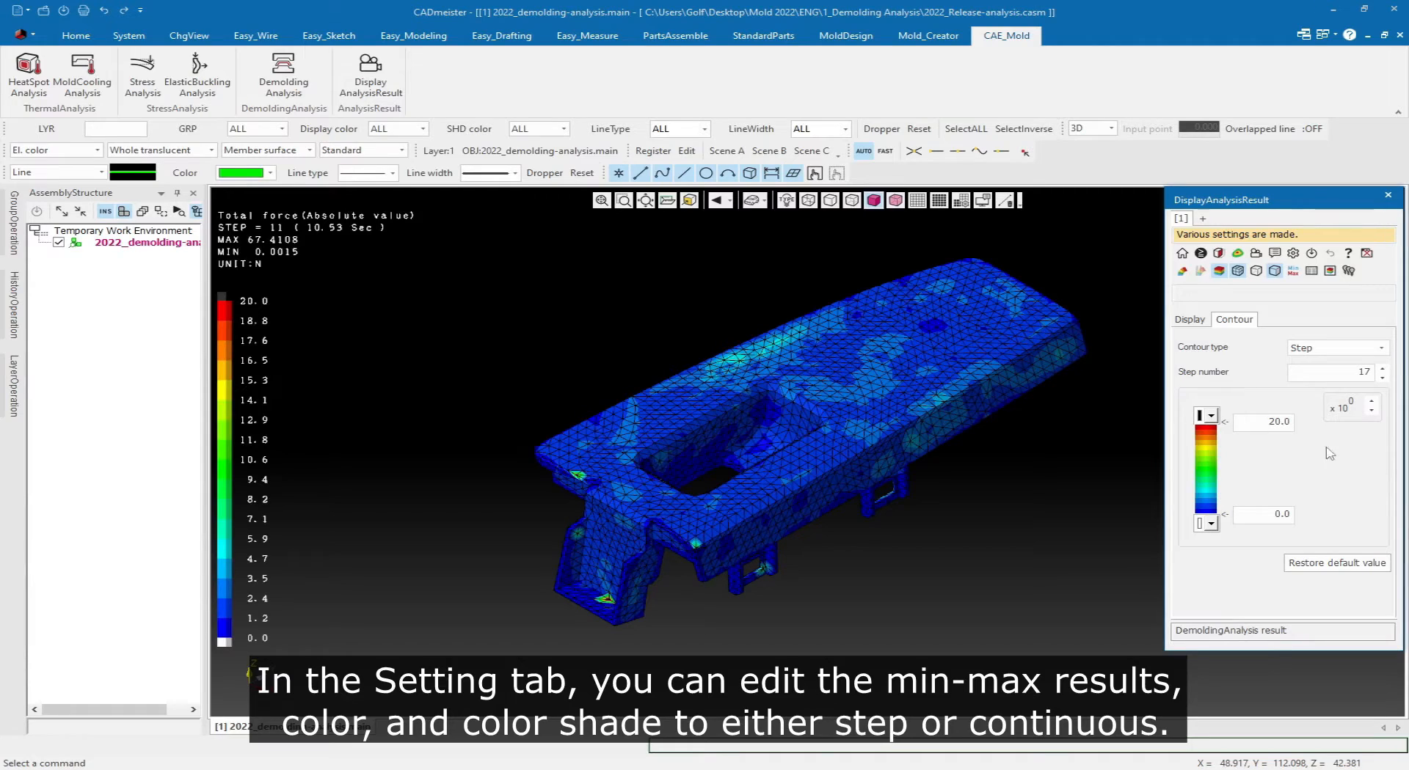
pyautogui.click(1183, 322)
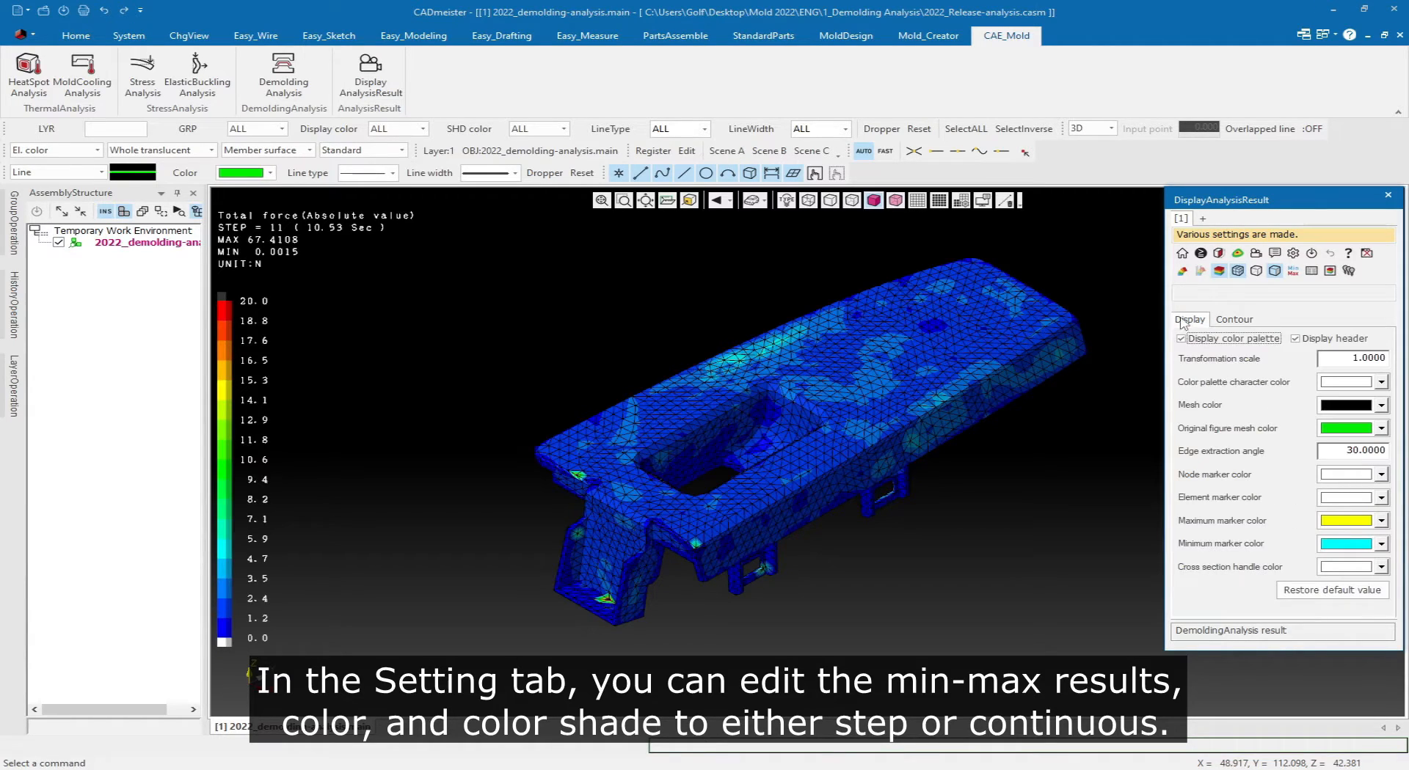
pyautogui.click(1236, 320)
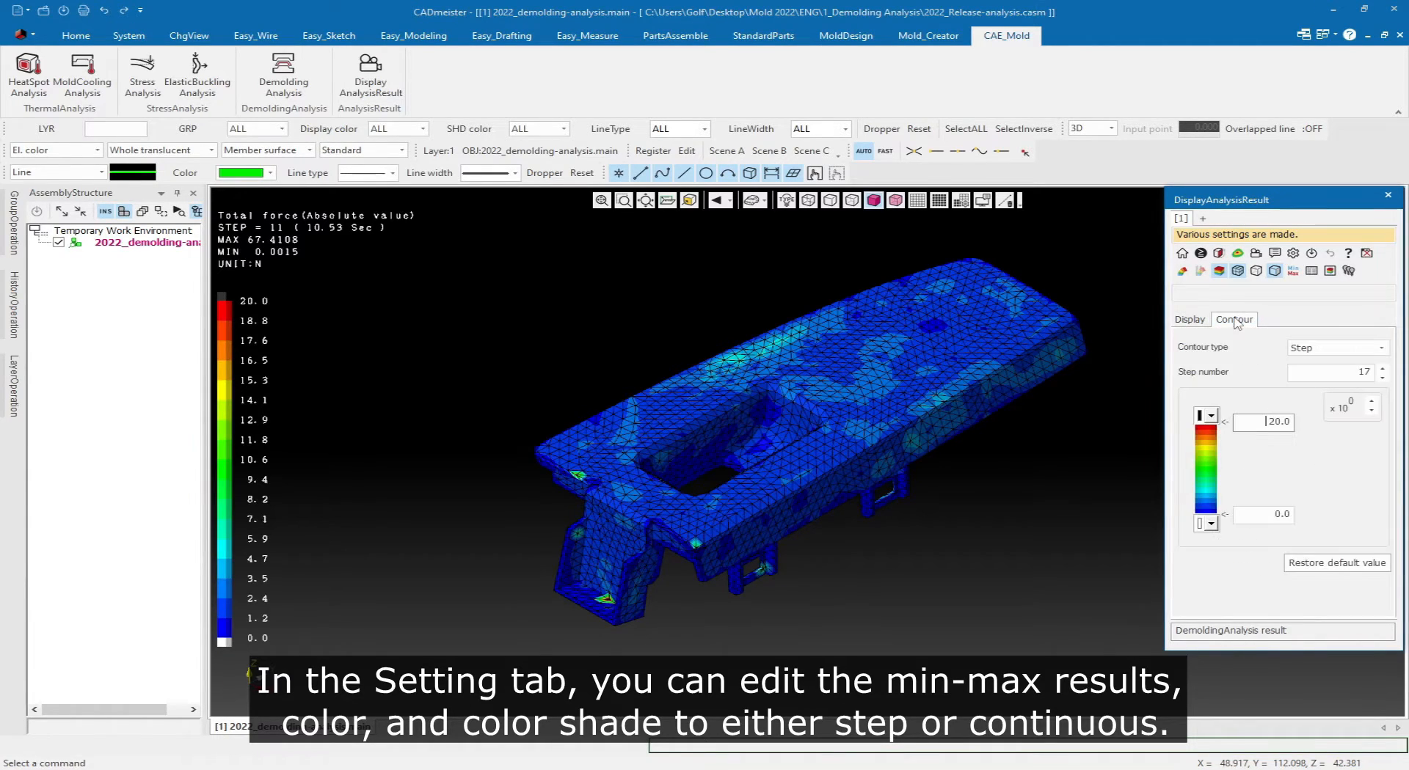
pyautogui.click(1326, 350)
pyautogui.click(1315, 373)
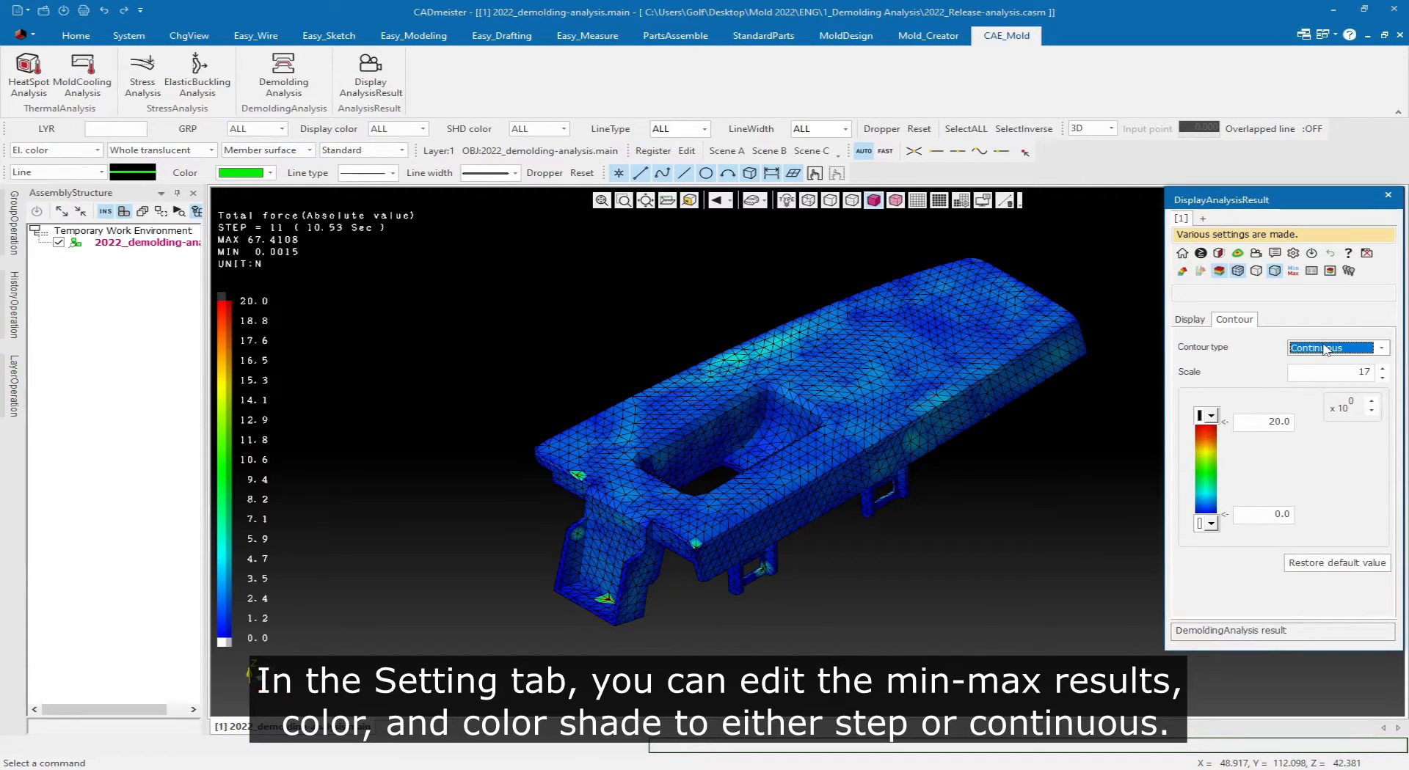
pyautogui.click(1325, 349)
pyautogui.click(1314, 362)
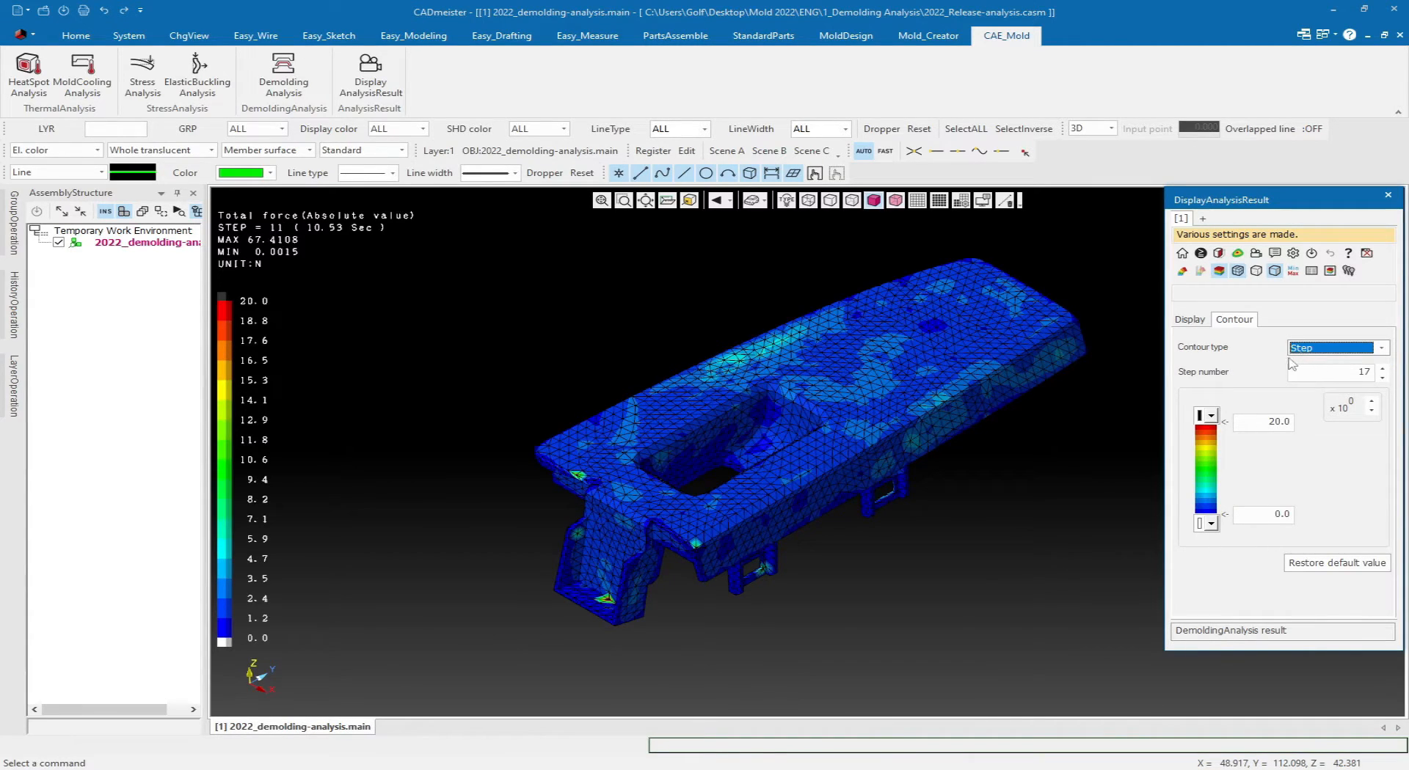
pyautogui.click(1182, 254)
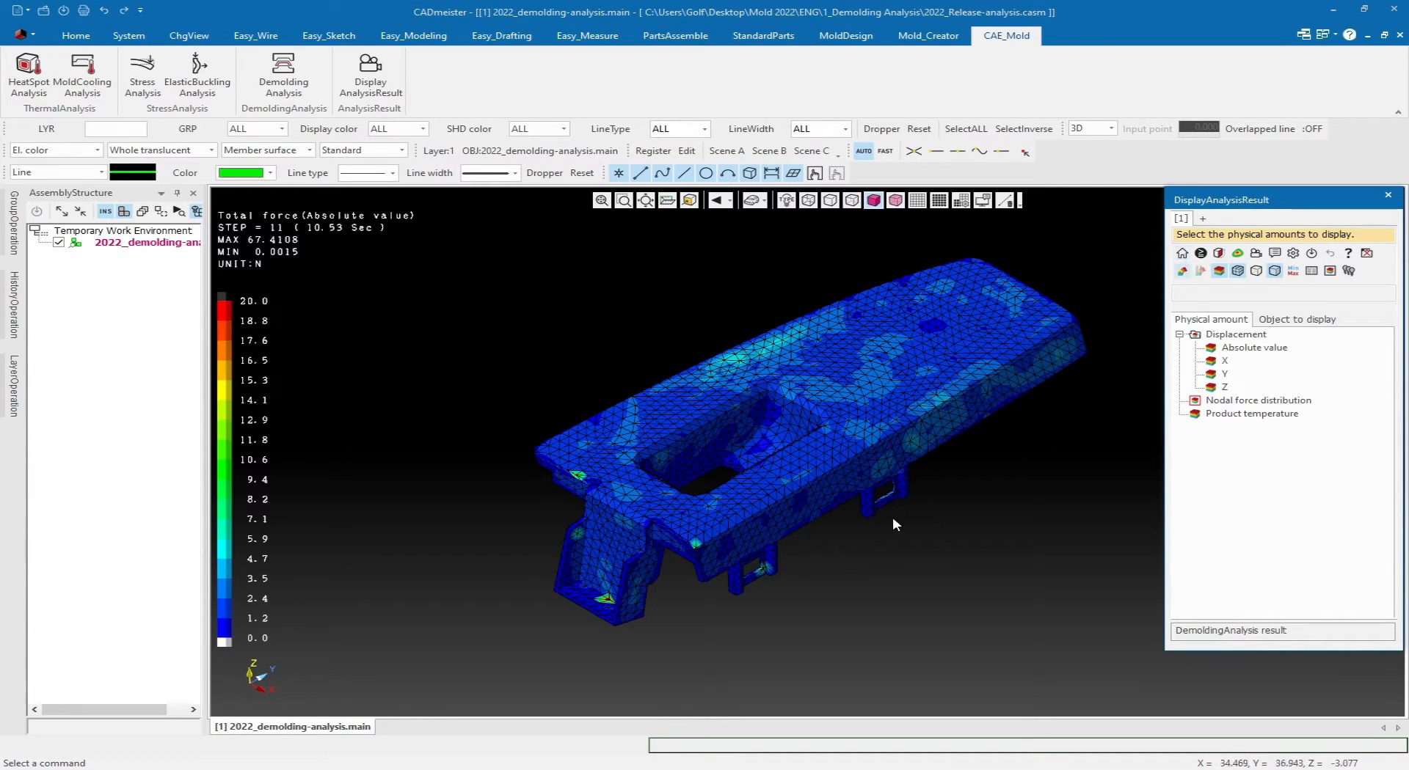
# - Change the view background to a single light grey colour with the gradation set to Off
pyautogui.scroll(2, 580, 552)
pyautogui.scroll(3, 580, 551)
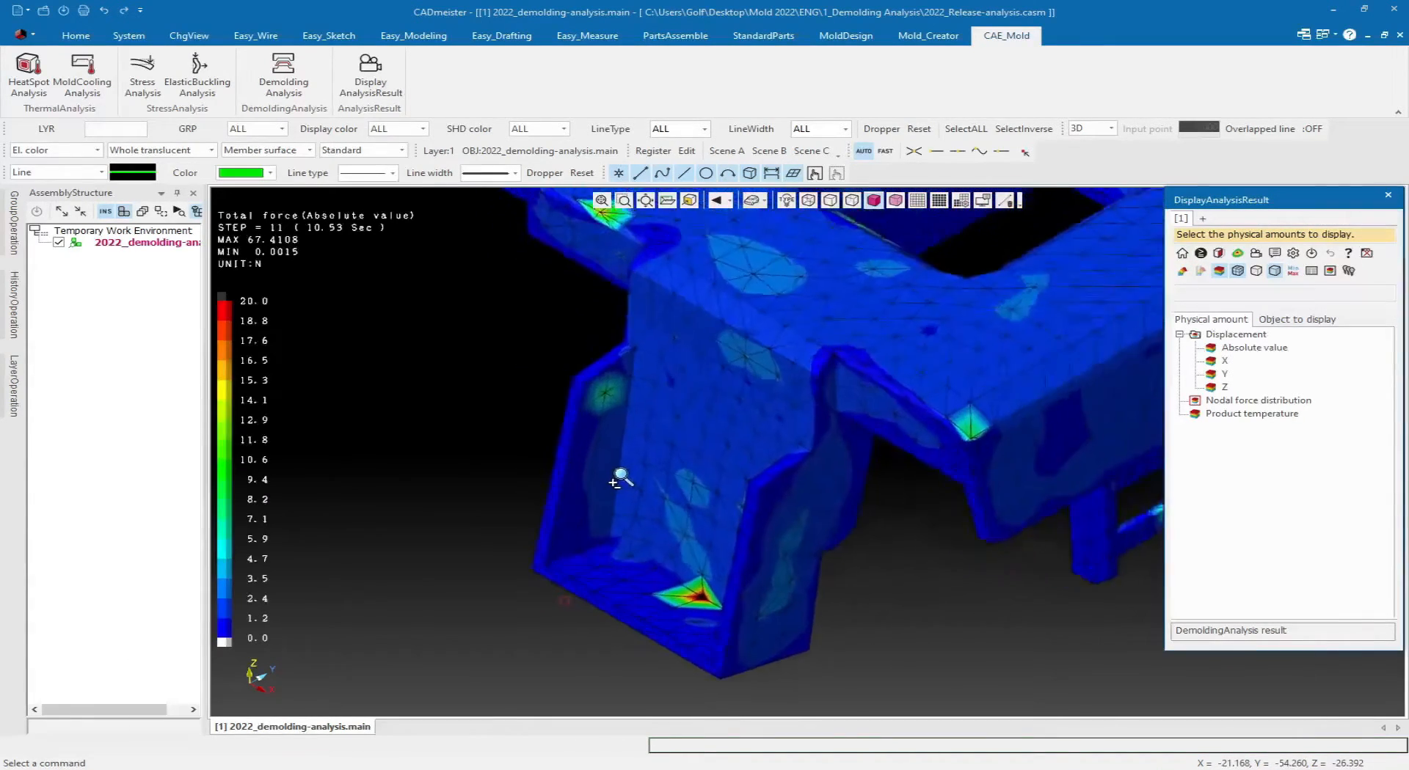
pyautogui.rightClick(952, 296)
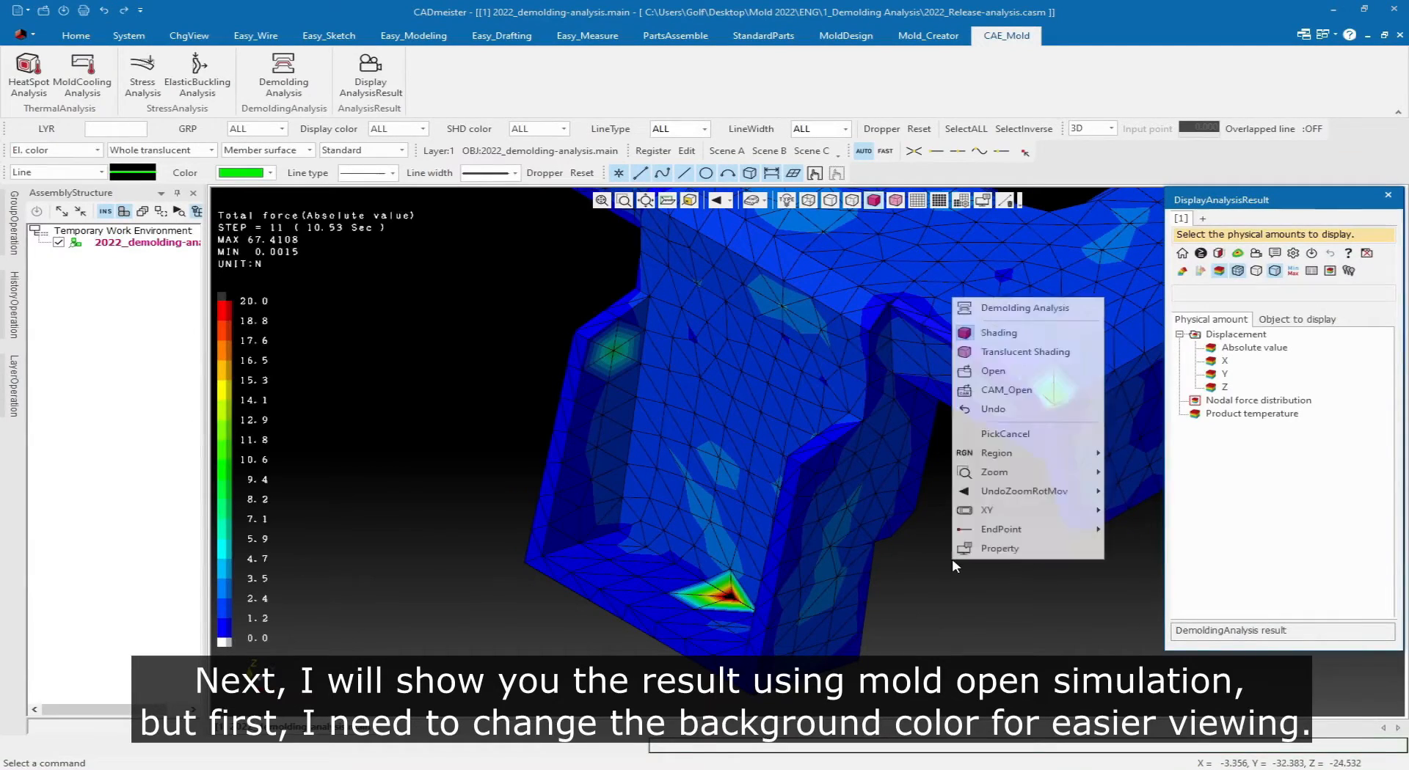
pyautogui.click(983, 552)
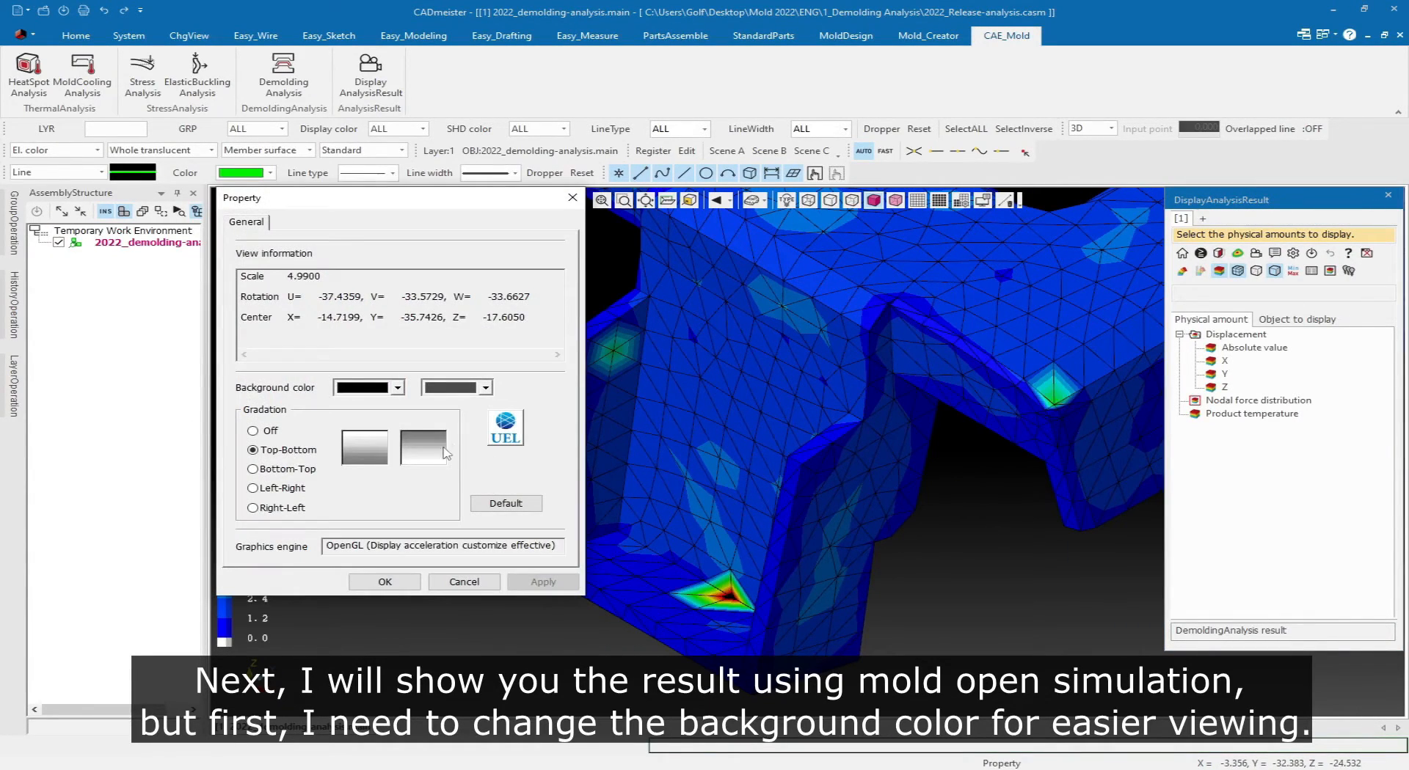
pyautogui.click(266, 433)
pyautogui.click(397, 387)
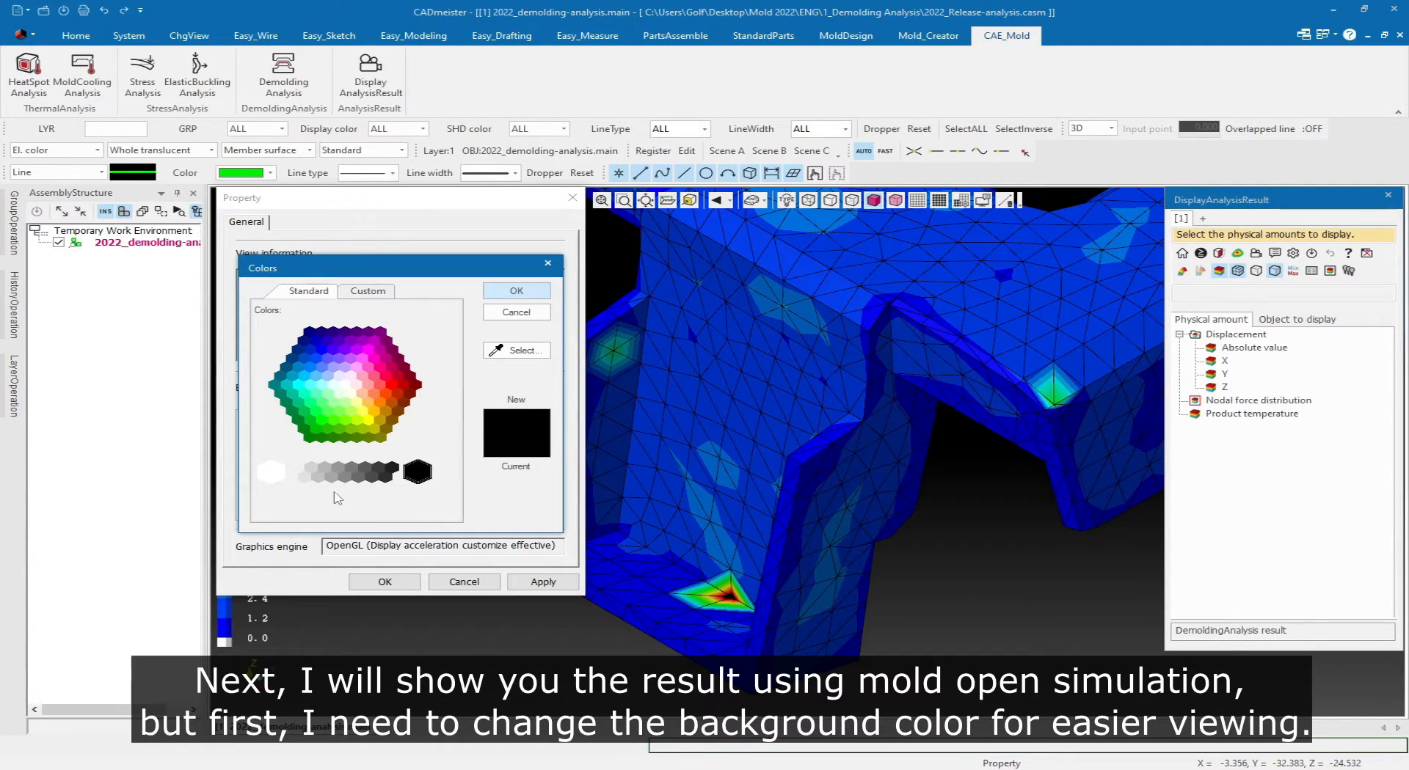
pyautogui.click(314, 475)
pyautogui.click(516, 290)
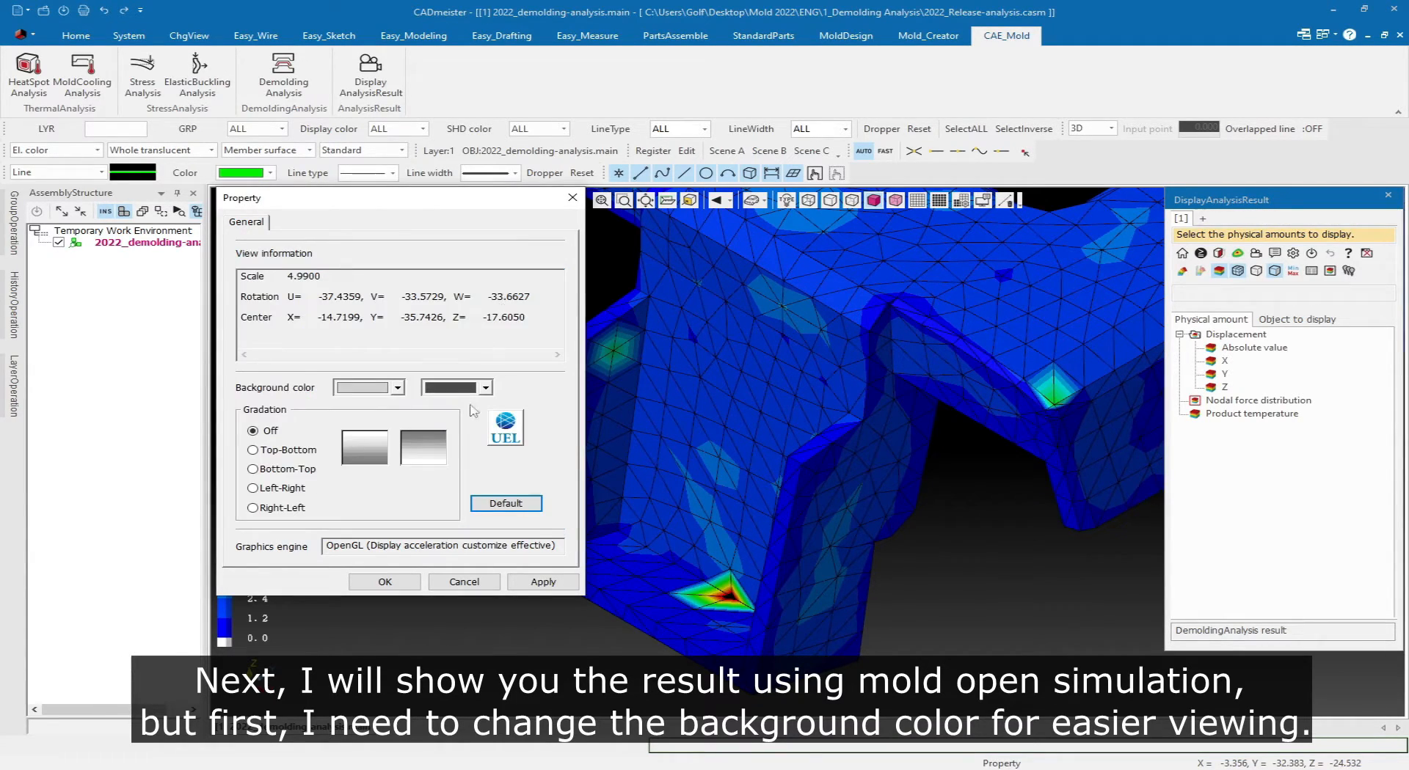
pyautogui.click(383, 581)
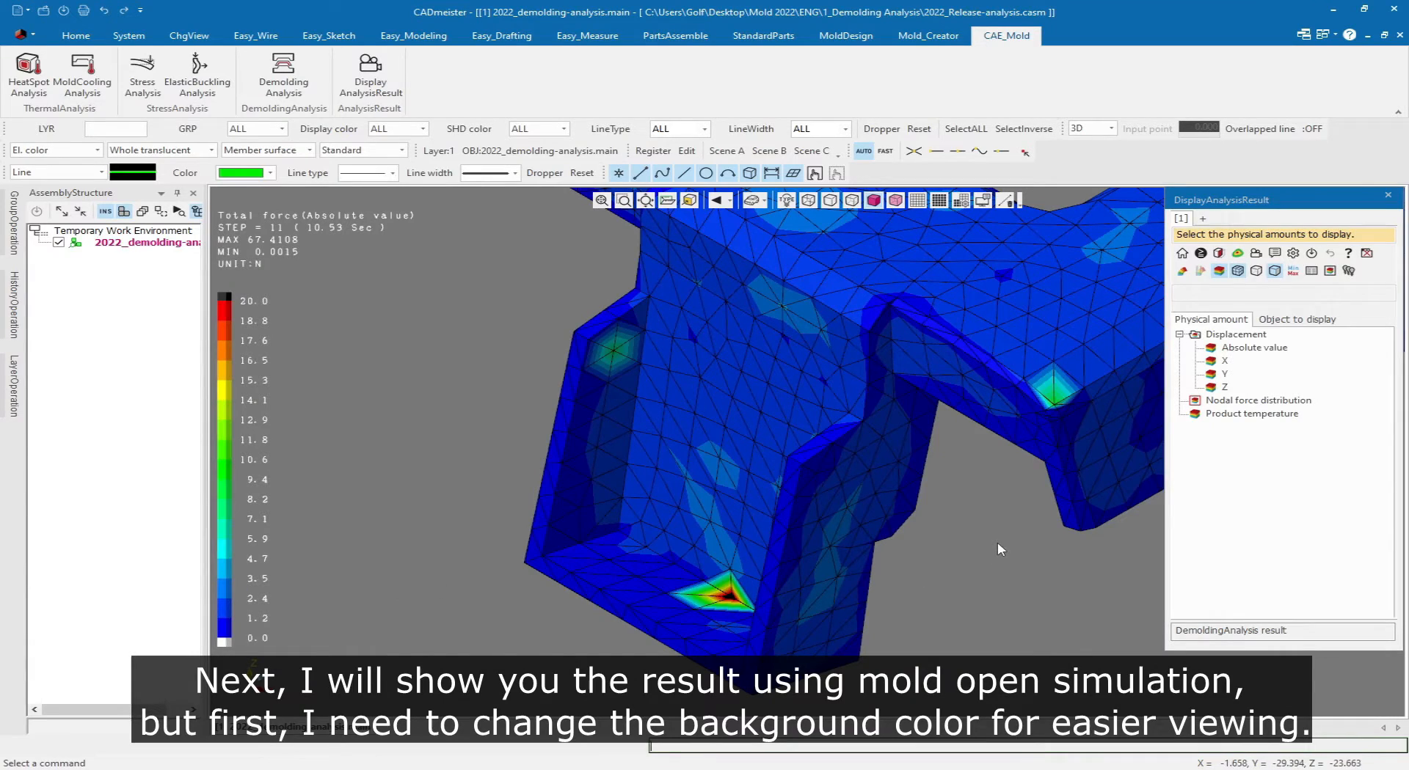
# - Hide the element mesh, display the model outlines over the result, and select the nodal force distribution
pyautogui.click(1256, 272)
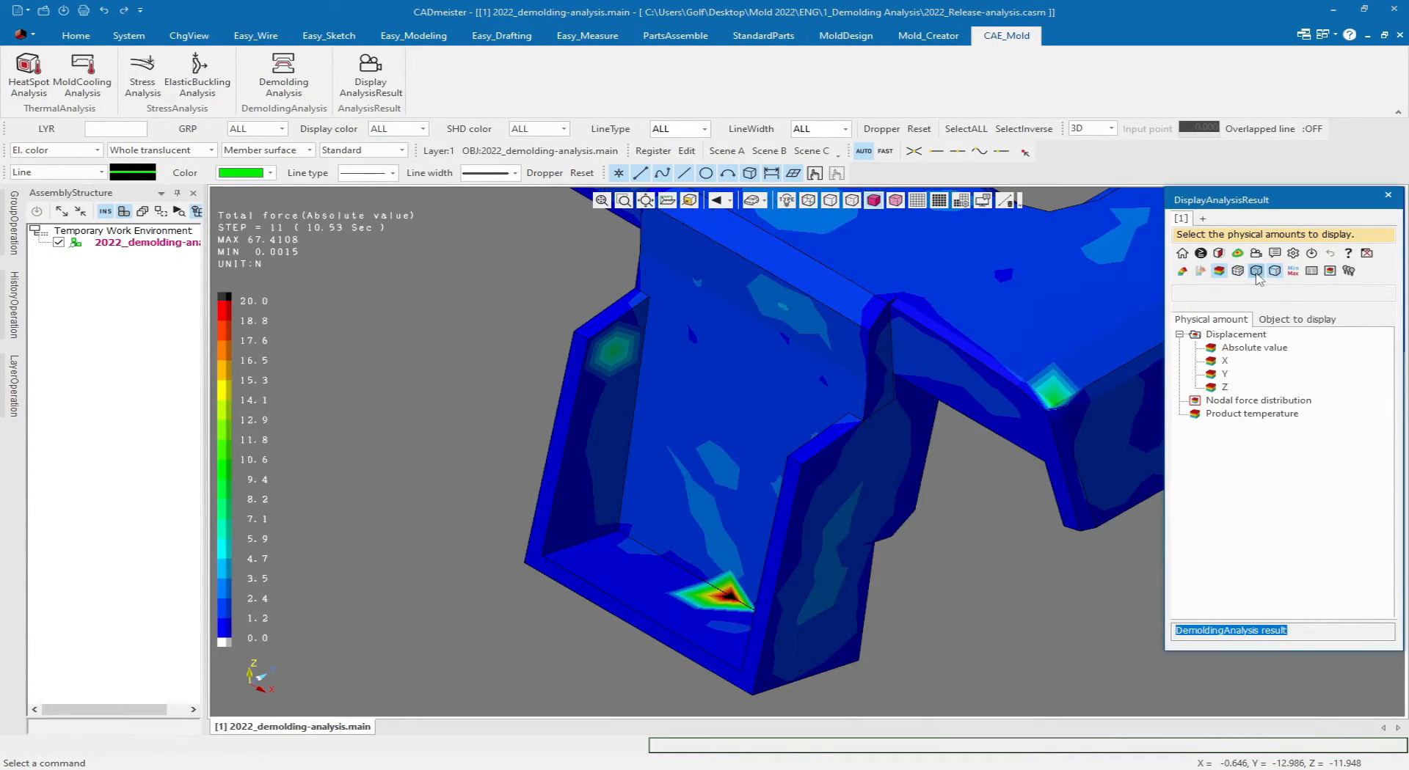
pyautogui.click(1201, 273)
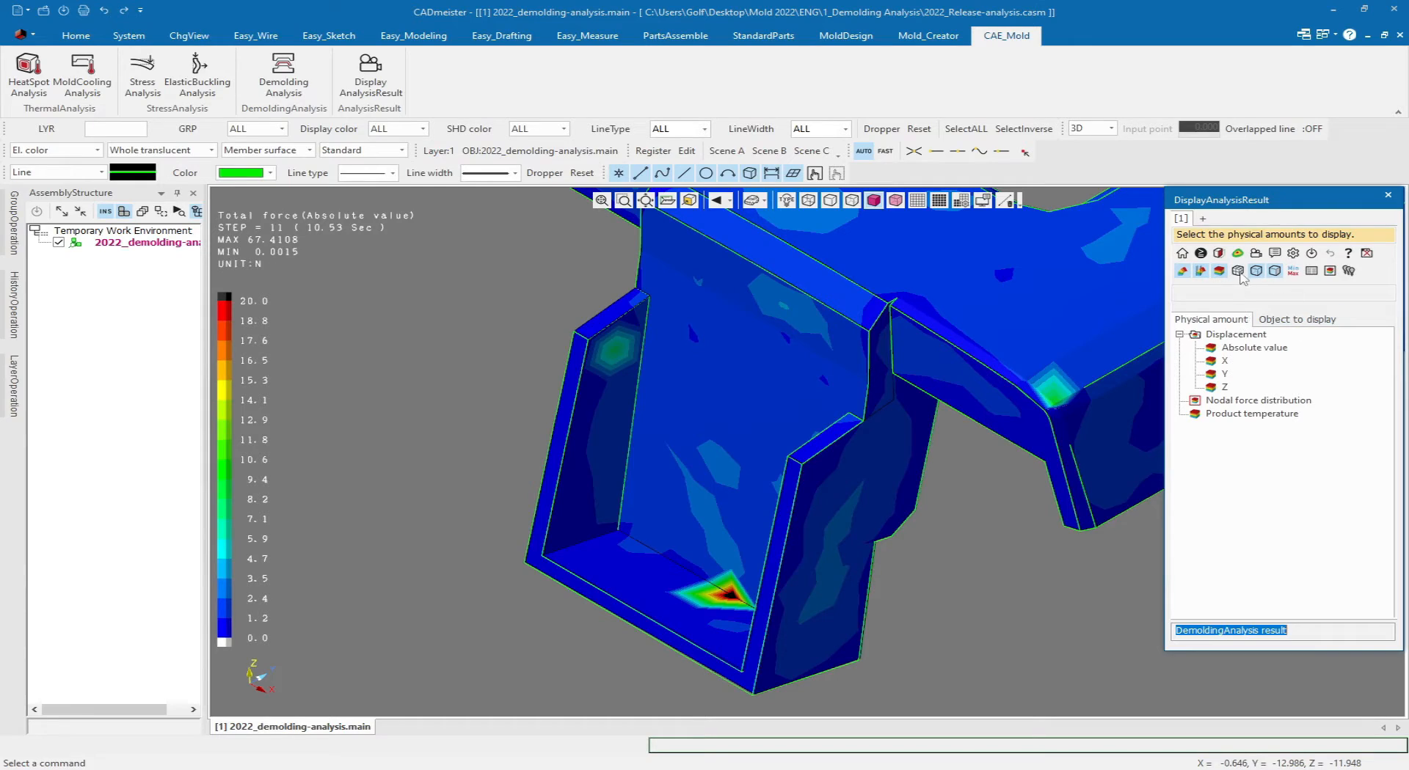
pyautogui.click(1227, 404)
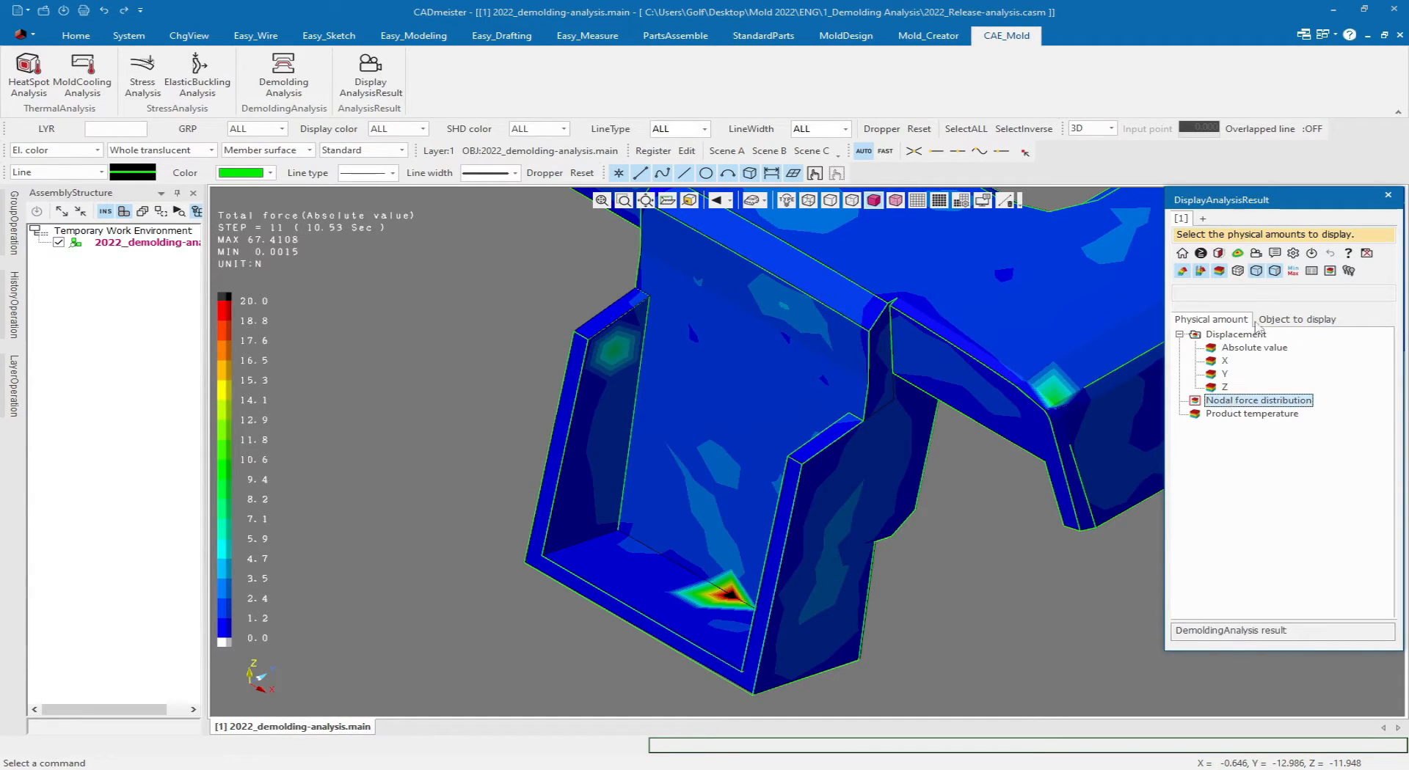
# - Set the animation position to frame 21 of 60 and examine the force distribution on the part's underside
pyautogui.click(1274, 272)
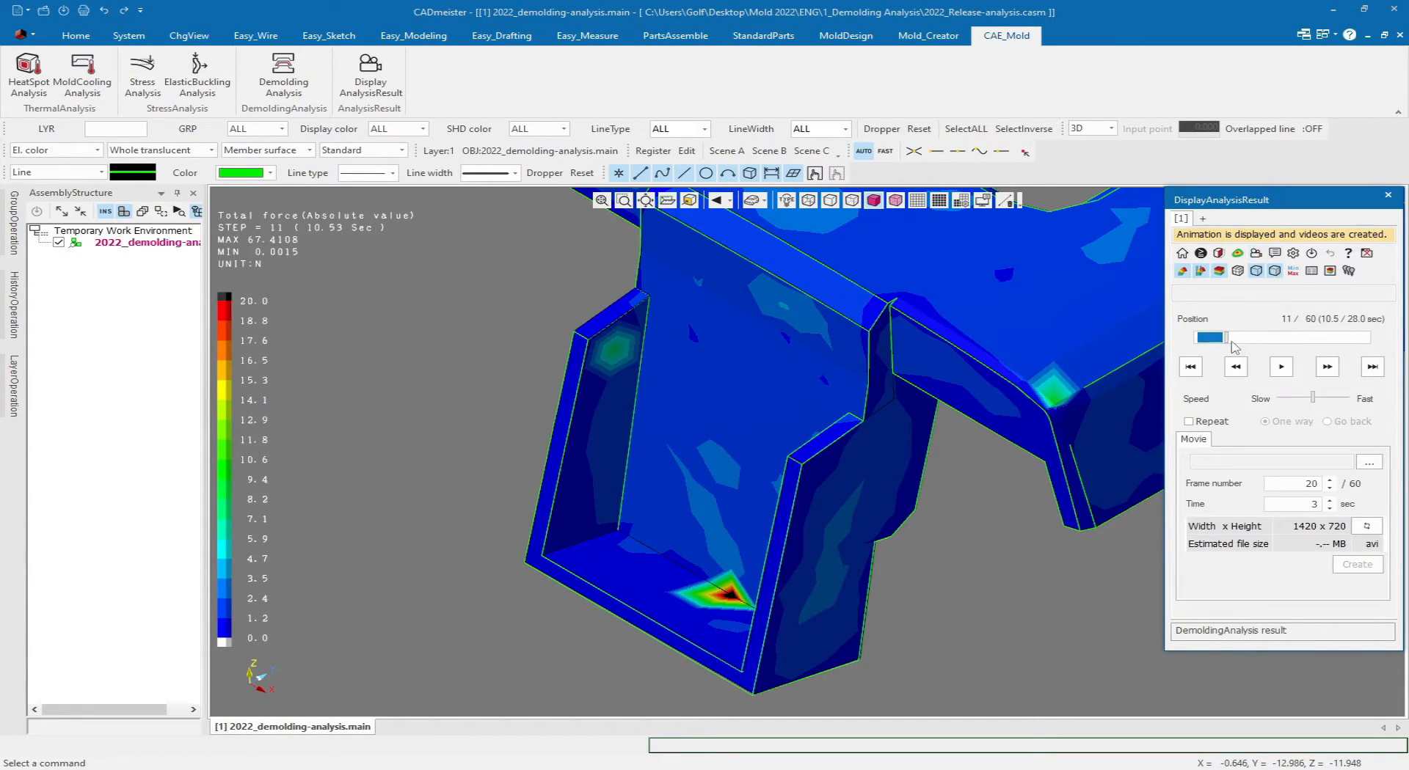
pyautogui.moveTo(1230, 344); pyautogui.dragTo(1261, 343)
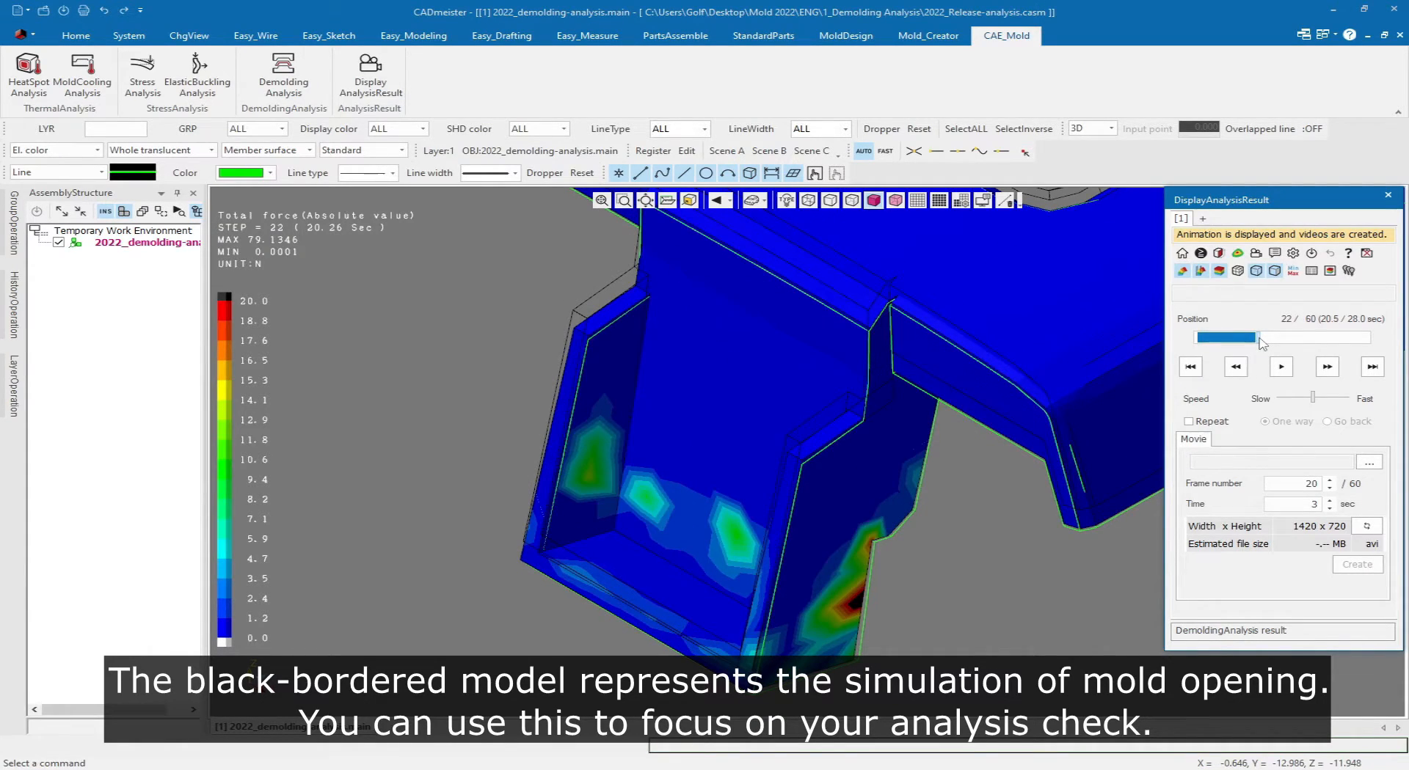
pyautogui.moveTo(1257, 343); pyautogui.dragTo(1260, 343)
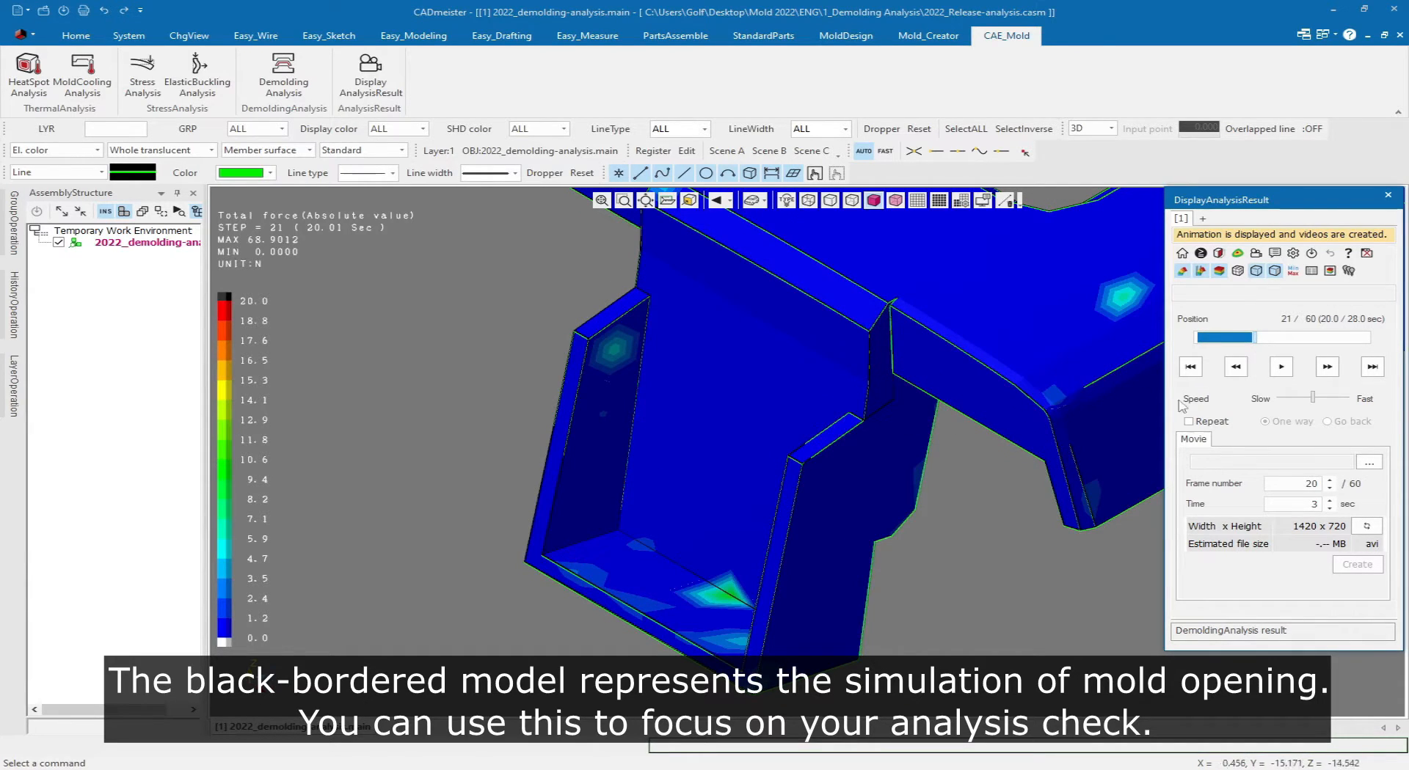
pyautogui.scroll(-5, 944, 418)
pyautogui.moveTo(910, 503); pyautogui.dragTo(804, 527, button='middle')
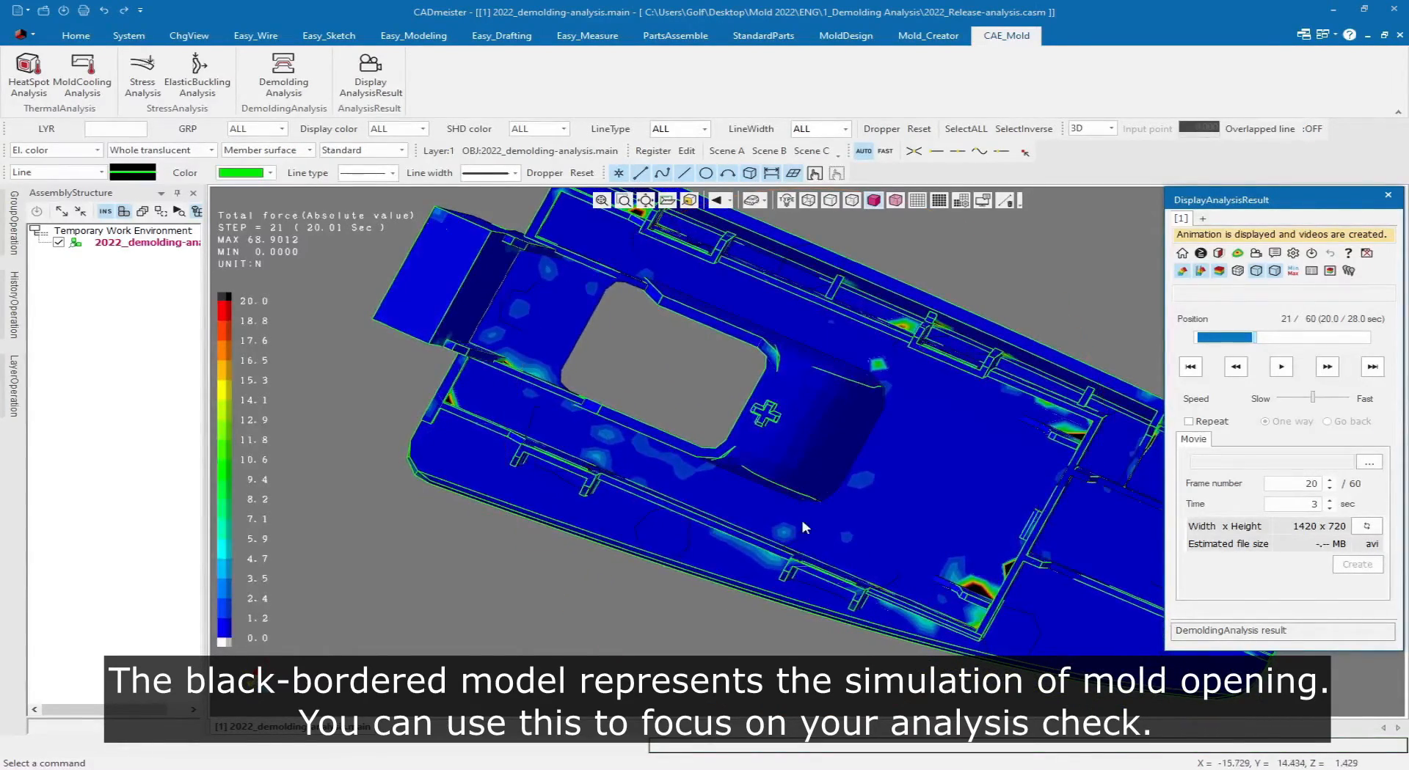
# - Display layers 2 and 3 so the ejector pin and block solids appear together with the result
pyautogui.click(8, 378)
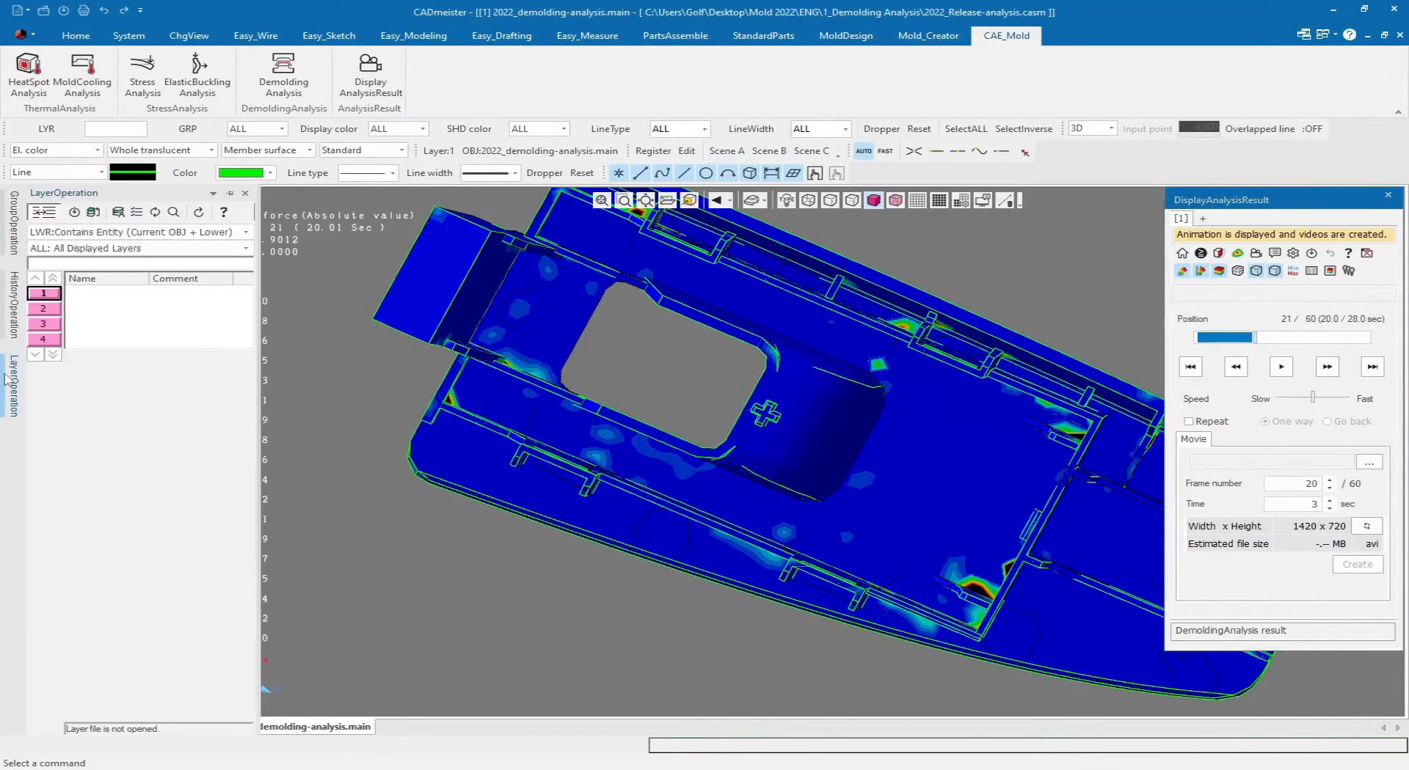
pyautogui.click(50, 312)
pyautogui.click(51, 326)
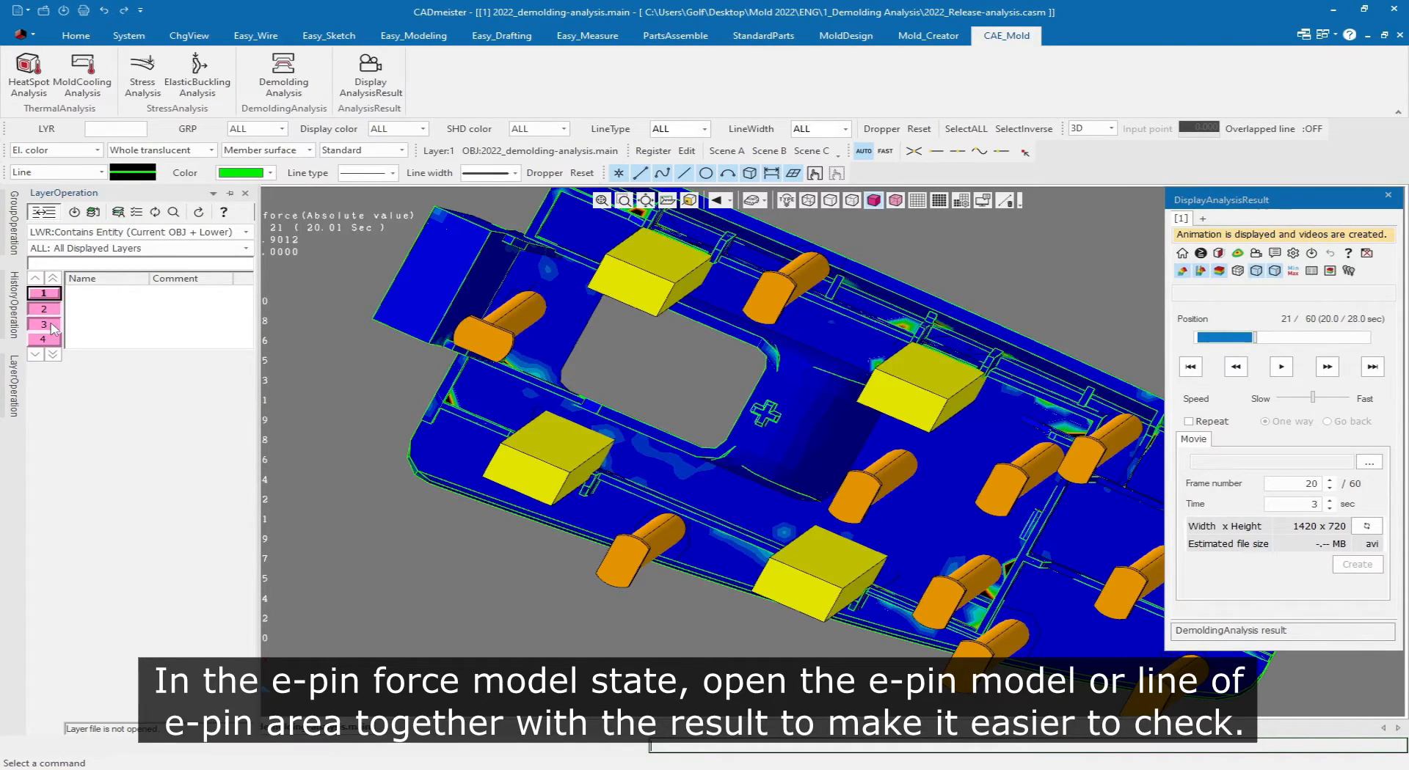
# - Step the animation a few frames forward and back to frame 21 to compare the forces at the ejector solids
pyautogui.click(1325, 367)
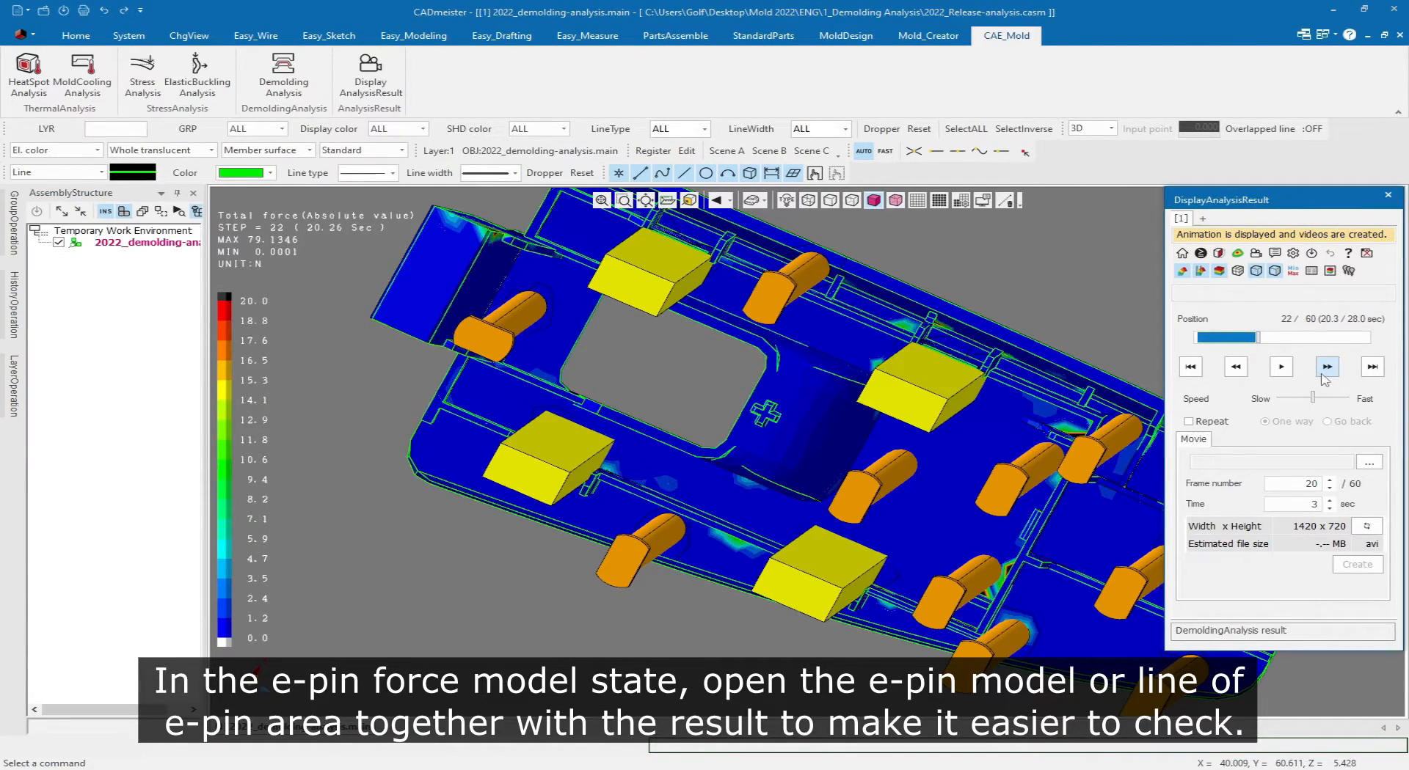
pyautogui.click(1325, 367)
pyautogui.click(1326, 367)
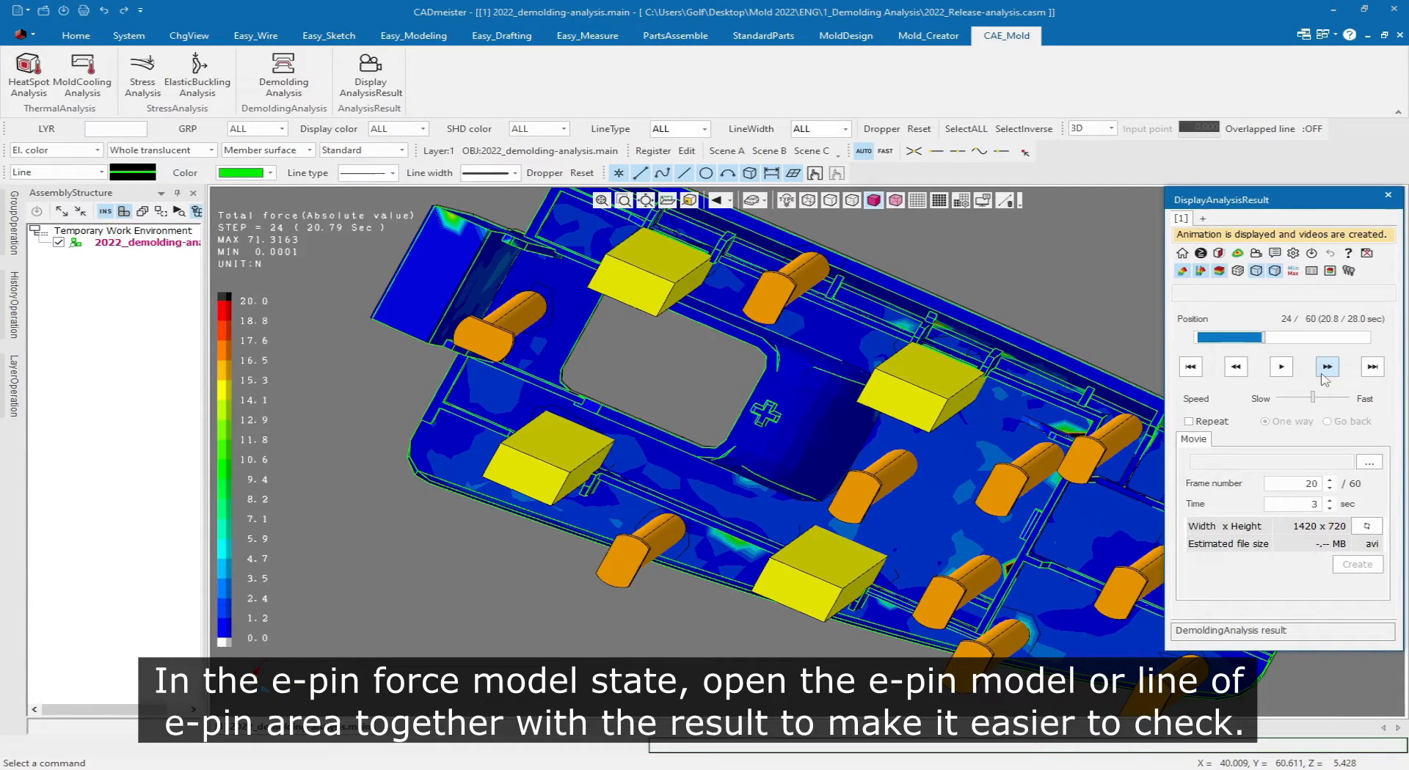
pyautogui.click(1324, 370)
pyautogui.click(1238, 367)
pyautogui.click(1238, 366)
pyautogui.click(1238, 366)
pyautogui.click(1238, 367)
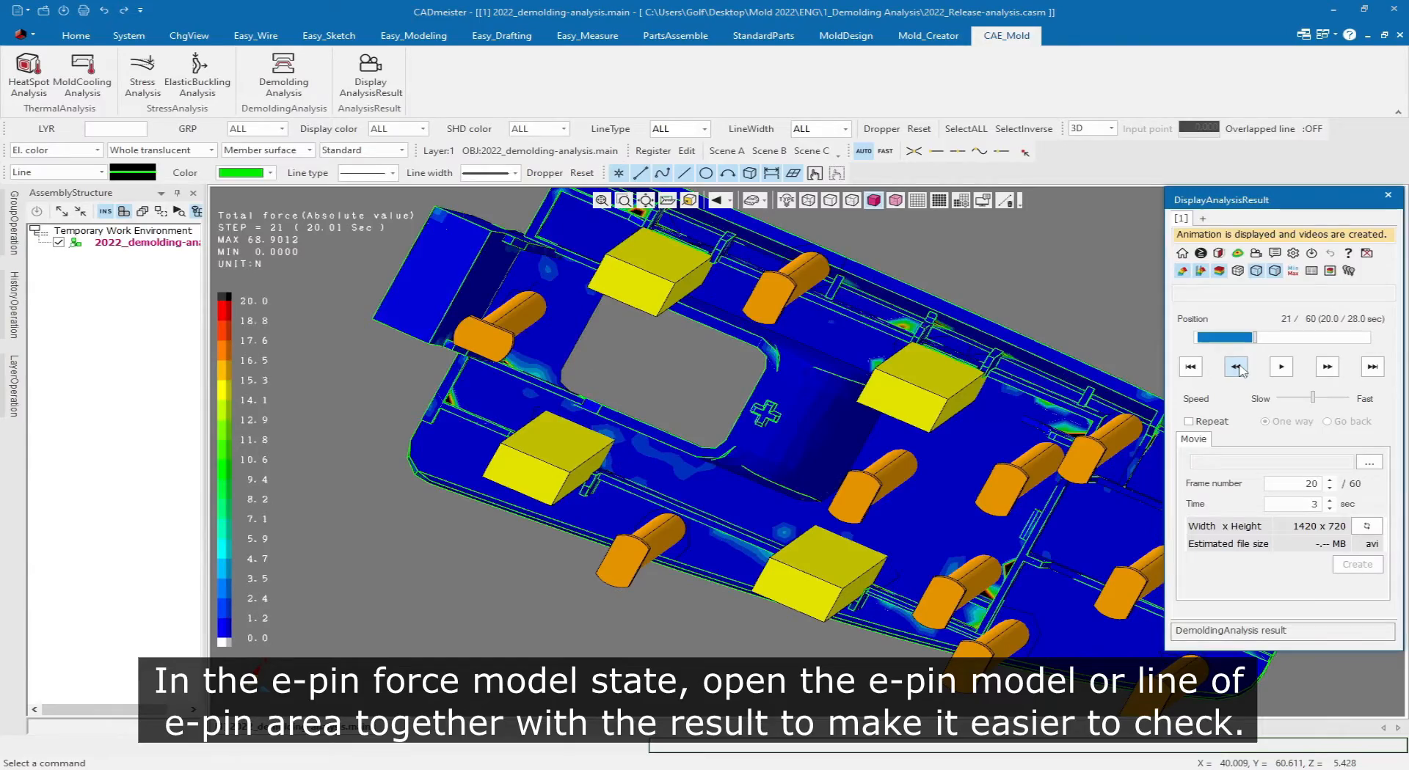
pyautogui.moveTo(958, 376); pyautogui.dragTo(881, 279, button='middle')
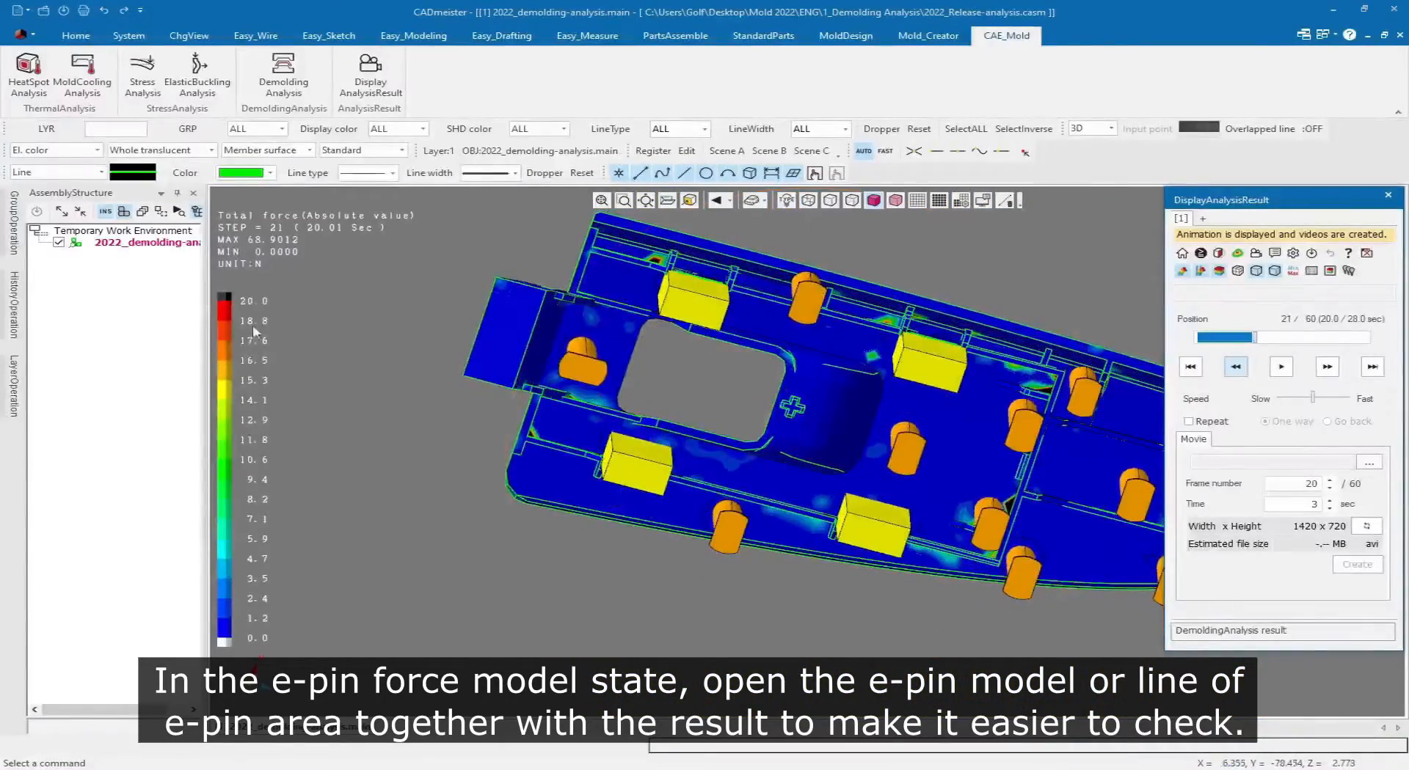
# - Hide layers 2 and 3 and display layer 4 with the ejector pin area outlines
pyautogui.click(12, 385)
pyautogui.click(43, 324)
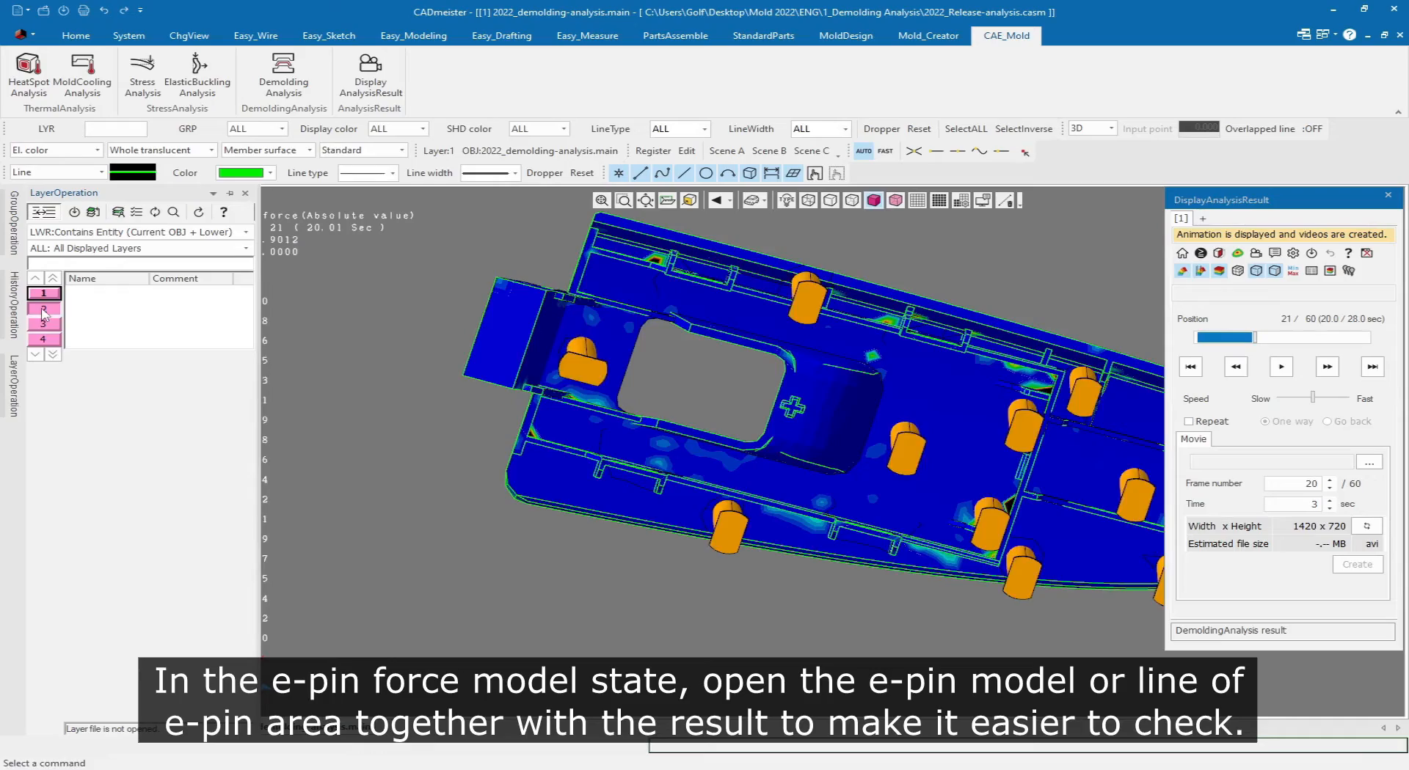
pyautogui.click(44, 311)
pyautogui.click(48, 339)
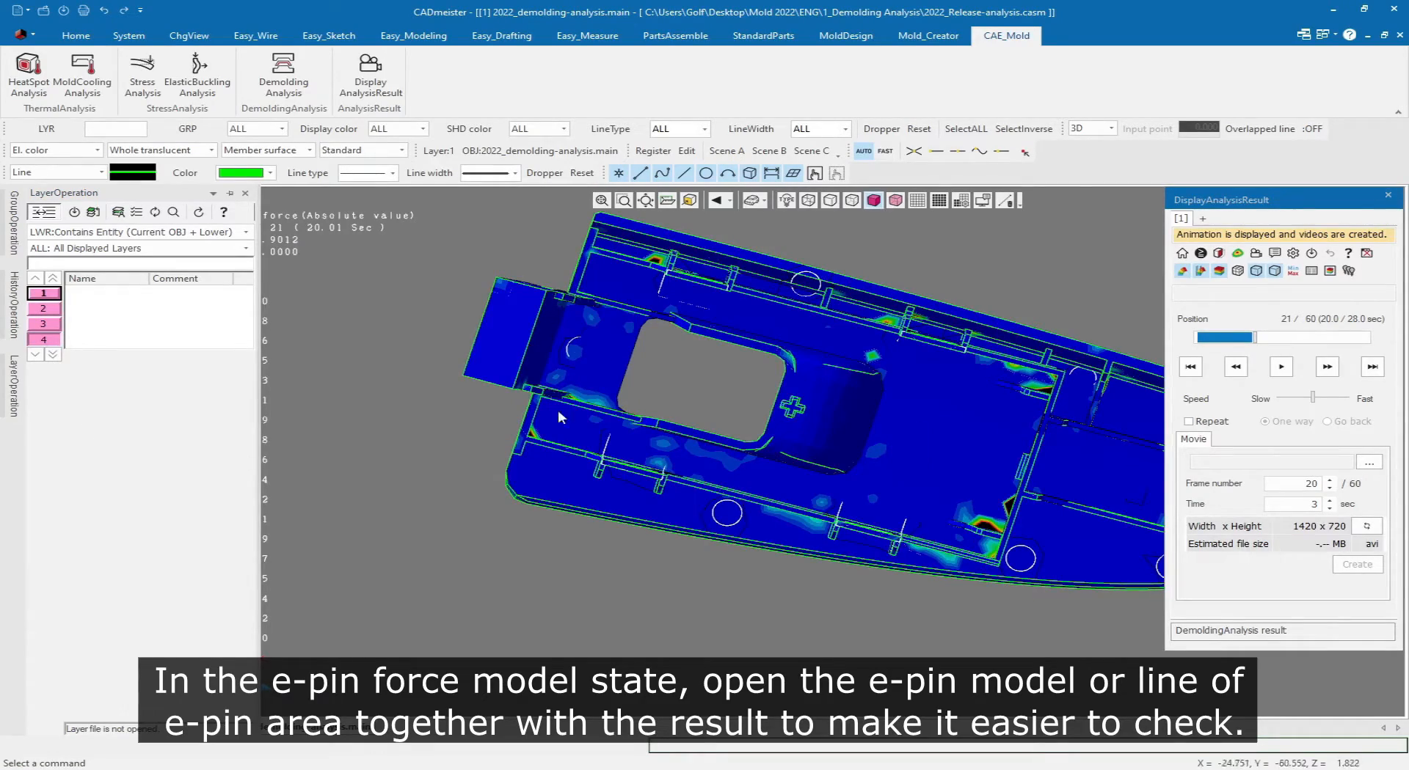
# - Tilt the underside view and step the animation forward to frame 30 of 60 to follow the mold opening
pyautogui.scroll(2, 936, 365)
pyautogui.moveTo(897, 434); pyautogui.dragTo(1042, 381, button='middle')
pyautogui.click(1325, 369)
pyautogui.click(1328, 370)
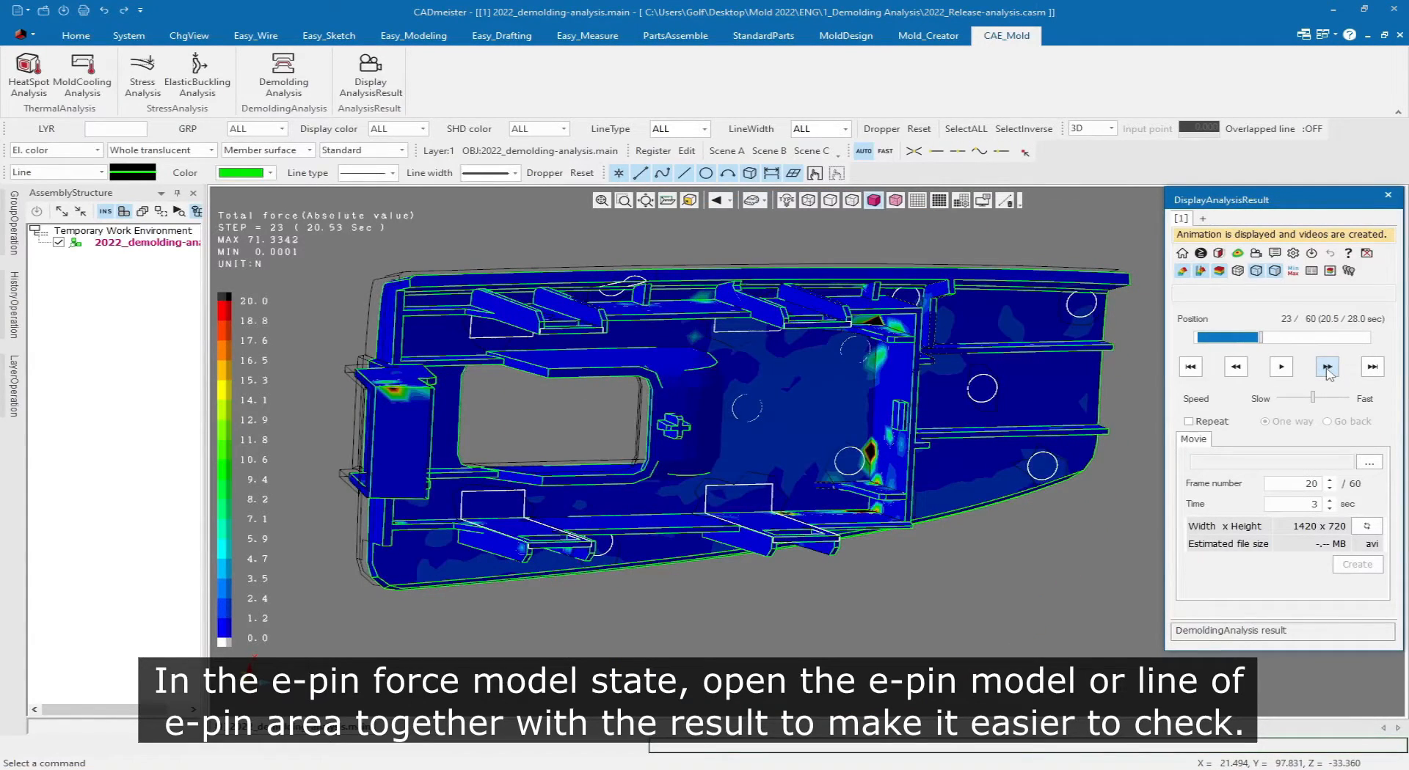
pyautogui.click(1326, 368)
pyautogui.click(1327, 368)
pyautogui.click(1326, 368)
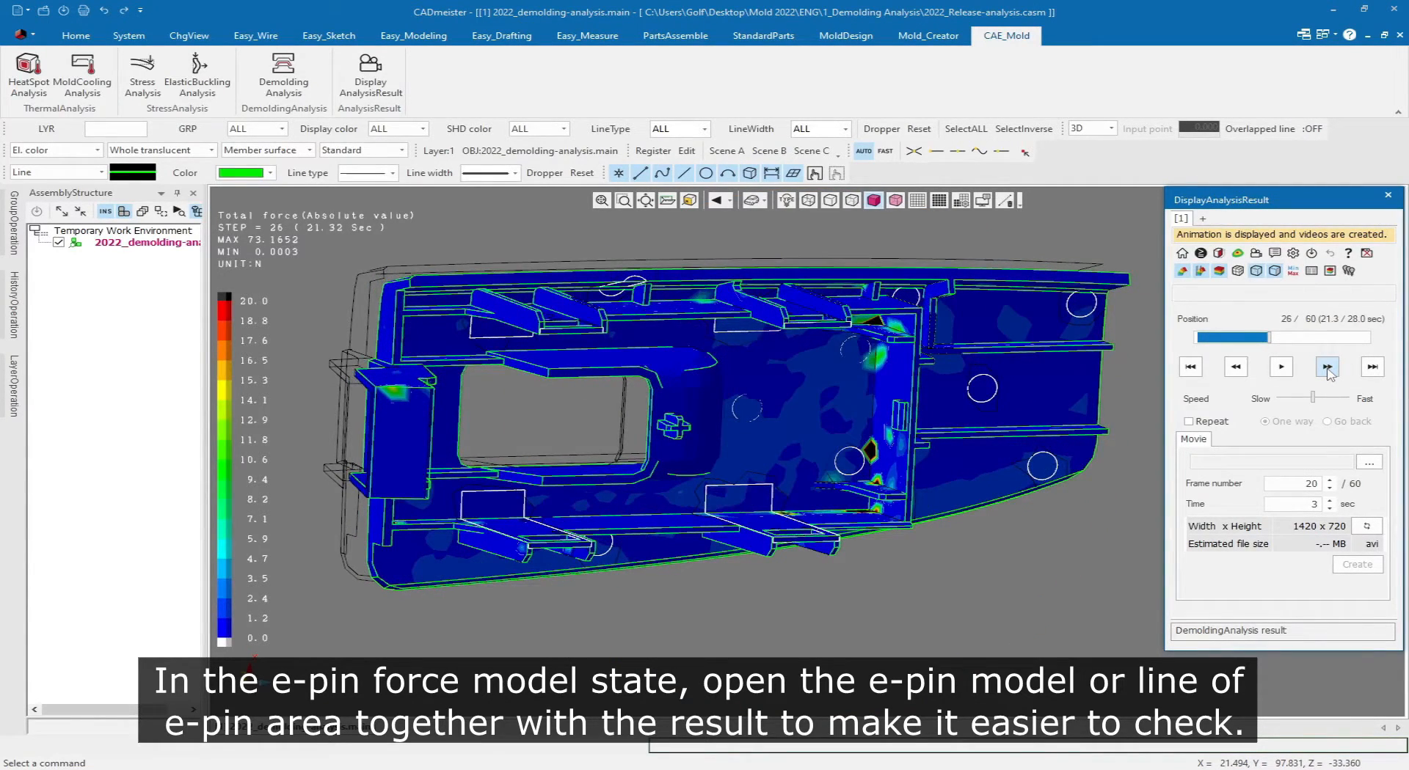
pyautogui.click(1326, 368)
pyautogui.click(1327, 368)
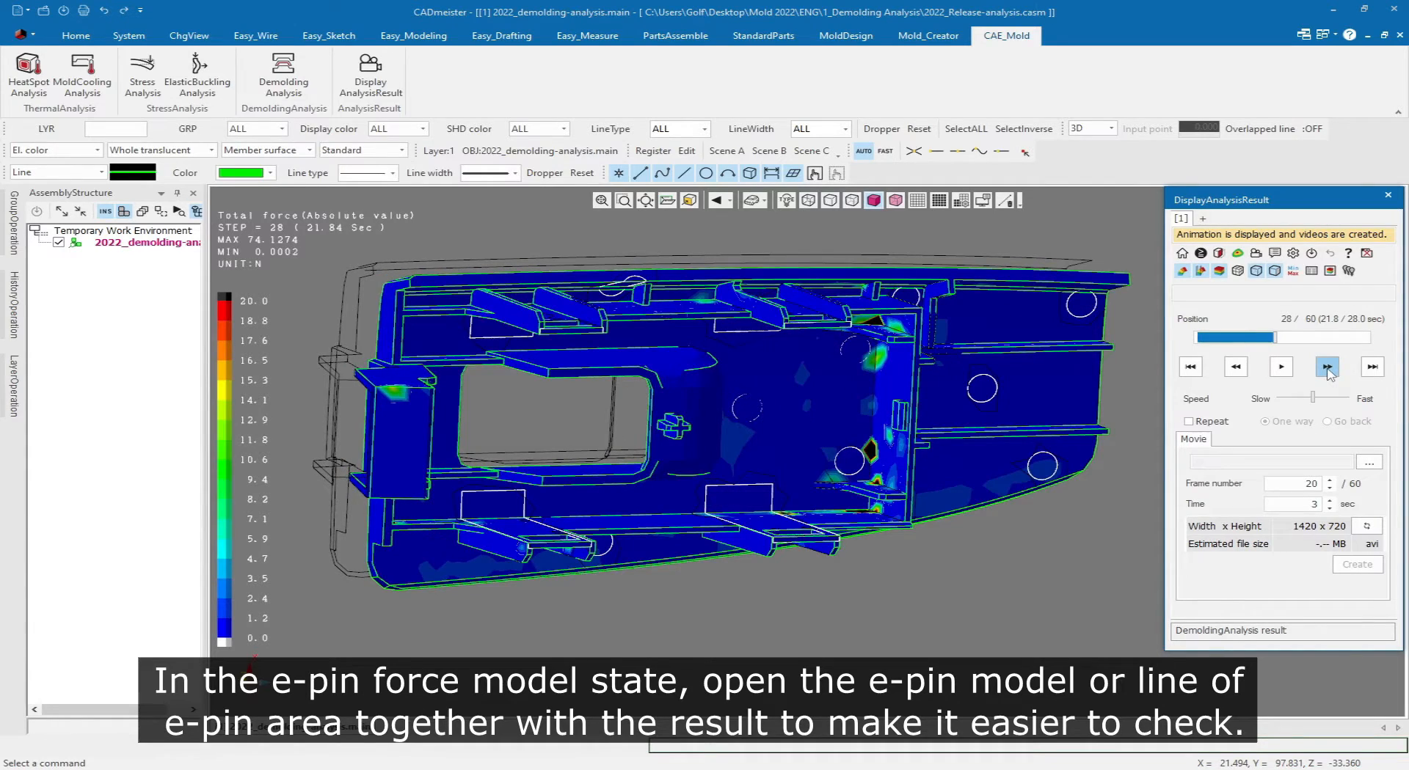
pyautogui.click(1327, 369)
pyautogui.click(1327, 368)
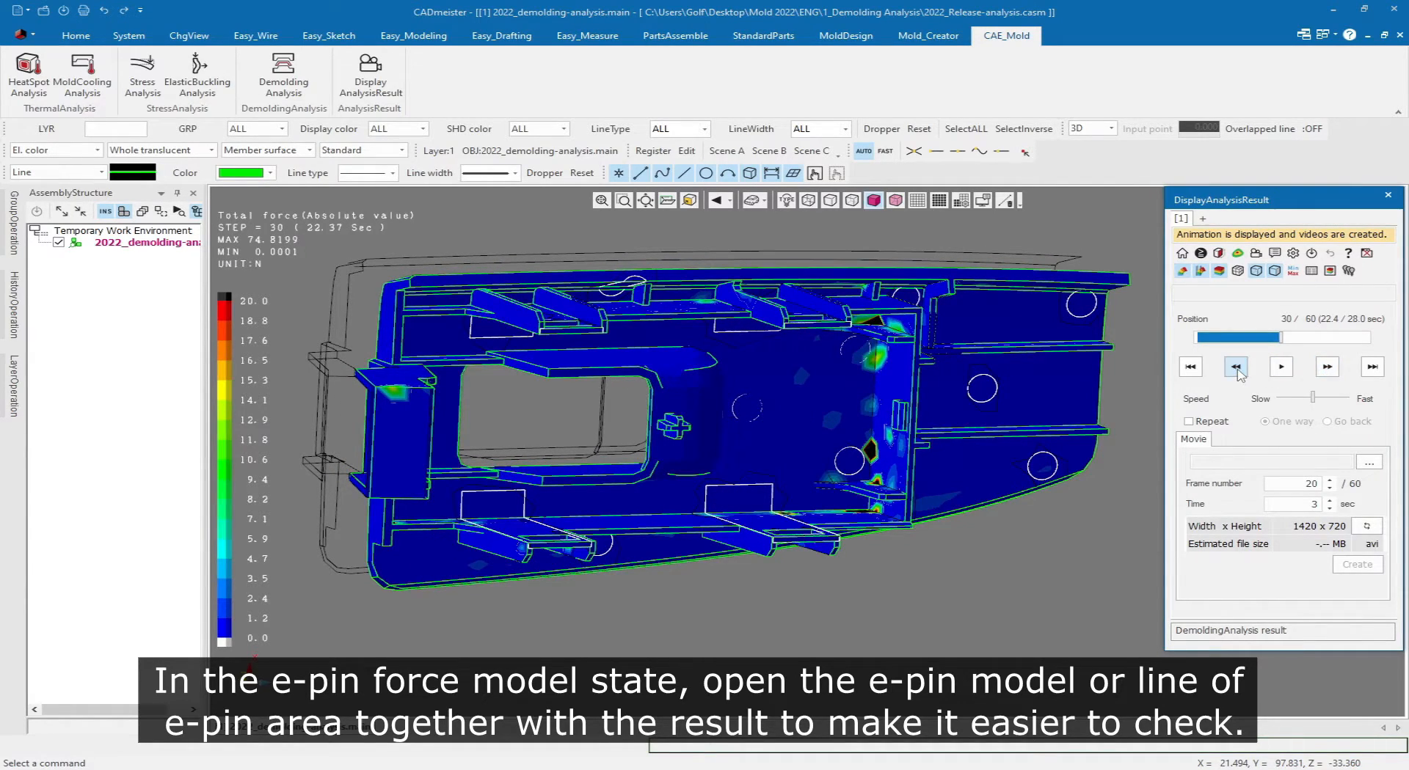
# - Step the animation back to frame 21 and examine the ejector pin outlines at the part's tapered end
pyautogui.click(1240, 375)
pyautogui.click(1240, 375)
pyautogui.click(1240, 375)
pyautogui.click(1240, 375)
pyautogui.click(1240, 375)
pyautogui.click(1242, 374)
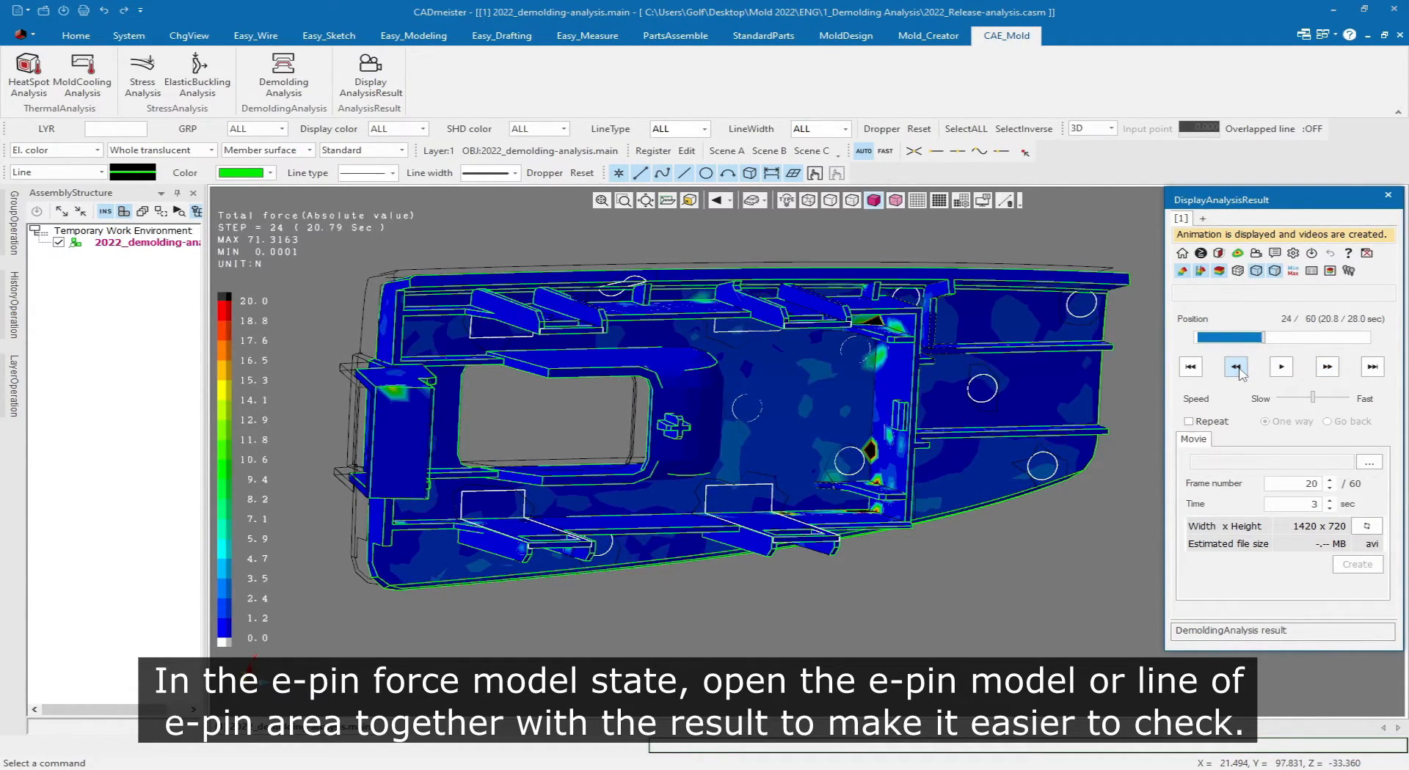
pyautogui.click(1240, 373)
pyautogui.click(1240, 373)
pyautogui.click(1237, 372)
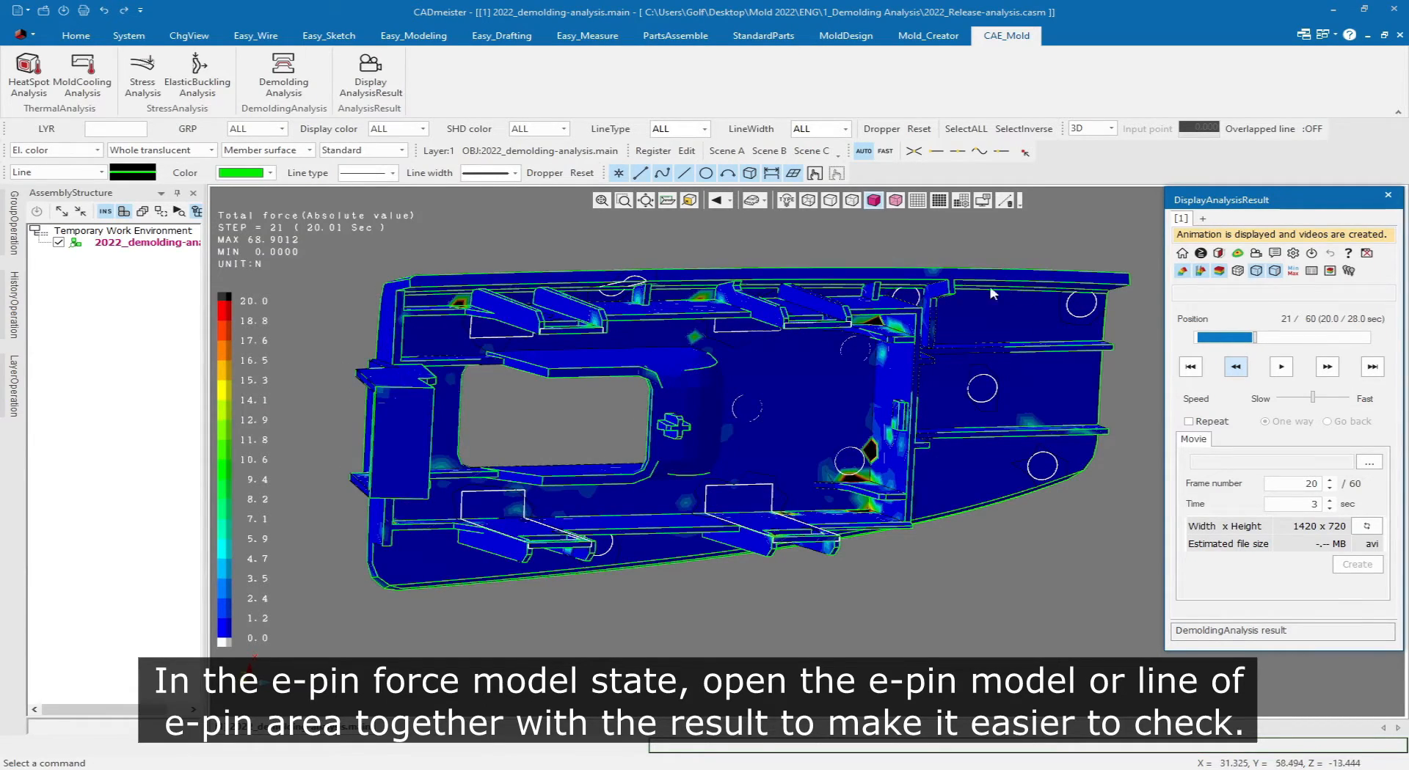
pyautogui.moveTo(1007, 293); pyautogui.dragTo(944, 528, button='middle')
pyautogui.moveTo(891, 367); pyautogui.dragTo(783, 540, button='middle')
pyautogui.moveTo(932, 359); pyautogui.dragTo(616, 384, button='middle')
pyautogui.moveTo(840, 363); pyautogui.dragTo(802, 581, button='middle')
pyautogui.scroll(5, 851, 441)
pyautogui.moveTo(851, 454); pyautogui.dragTo(451, 341, button='middle')
pyautogui.scroll(2, 953, 448)
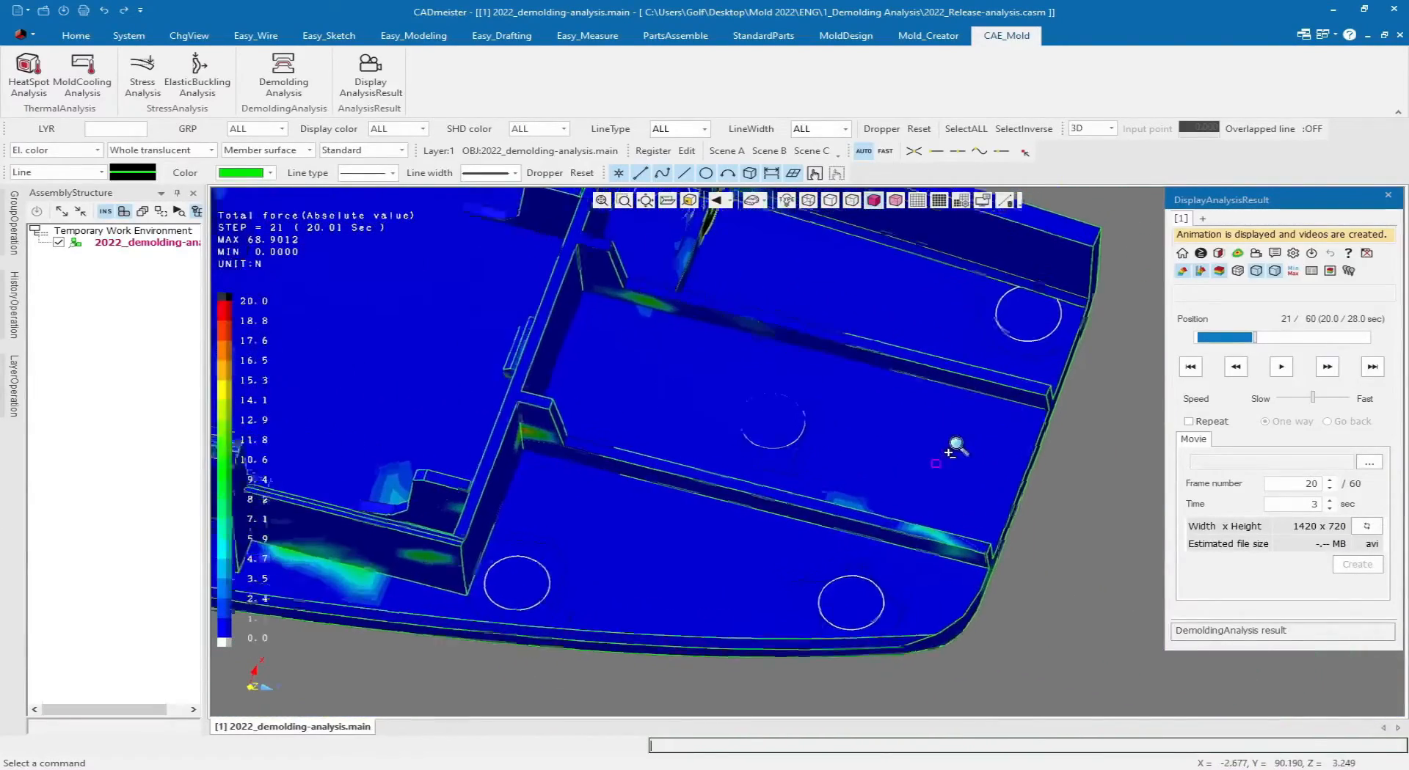
# - Step the animation forward to frame 43 of 60 to examine the forces around the ejector pin outlines
pyautogui.click(1327, 367)
pyautogui.click(1327, 367)
pyautogui.click(1327, 367)
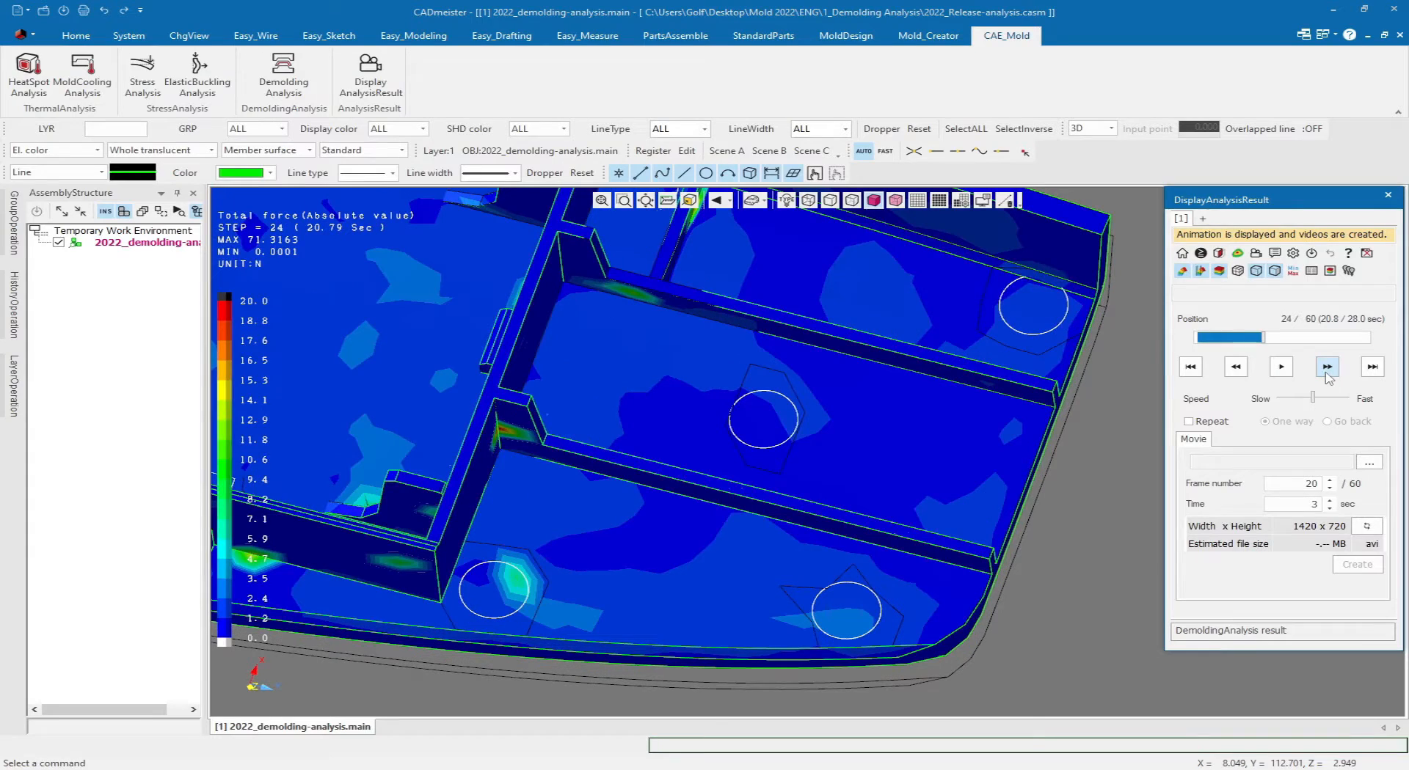
pyautogui.click(1327, 367)
pyautogui.click(1327, 367)
pyautogui.click(1327, 366)
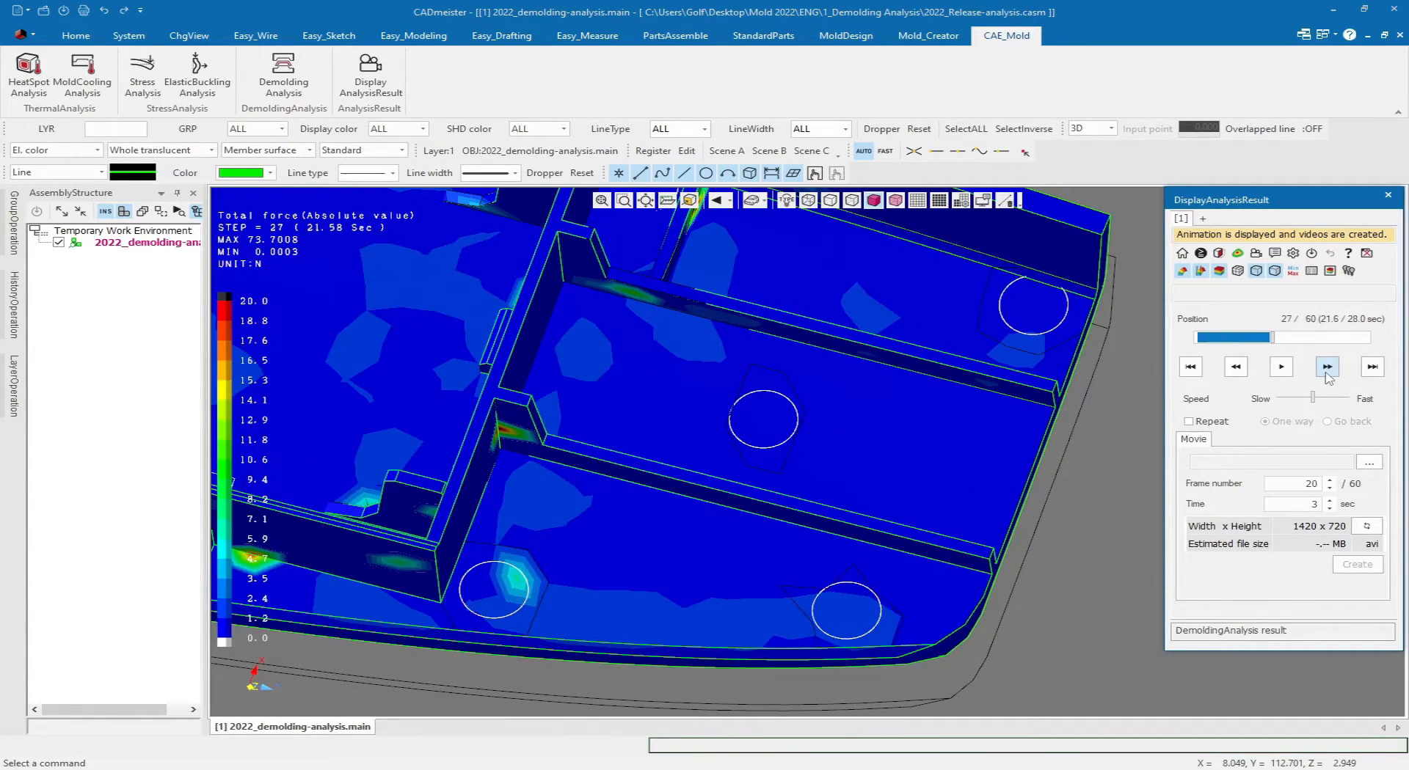
pyautogui.click(1326, 367)
pyautogui.click(1327, 367)
pyautogui.click(1327, 367)
pyautogui.click(1326, 367)
pyautogui.click(1326, 366)
pyautogui.click(1326, 367)
pyautogui.click(1326, 366)
pyautogui.click(1327, 367)
pyautogui.click(1327, 367)
pyautogui.click(1327, 367)
pyautogui.click(1326, 367)
pyautogui.click(1327, 366)
pyautogui.click(1326, 366)
pyautogui.click(1327, 367)
pyautogui.click(1327, 367)
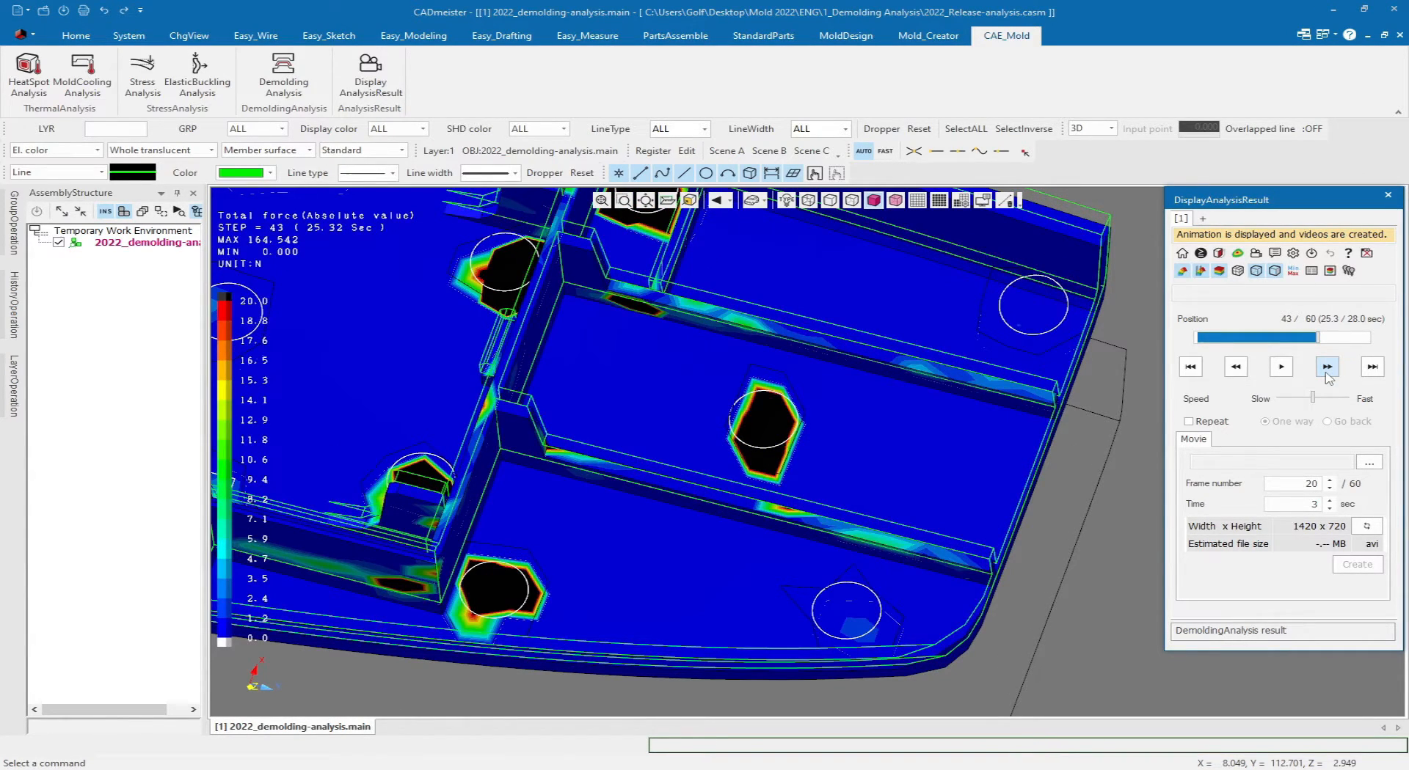
# - Step the animation back to frame 41 and inspect the ejector pin forces across the whole underside
pyautogui.click(1231, 372)
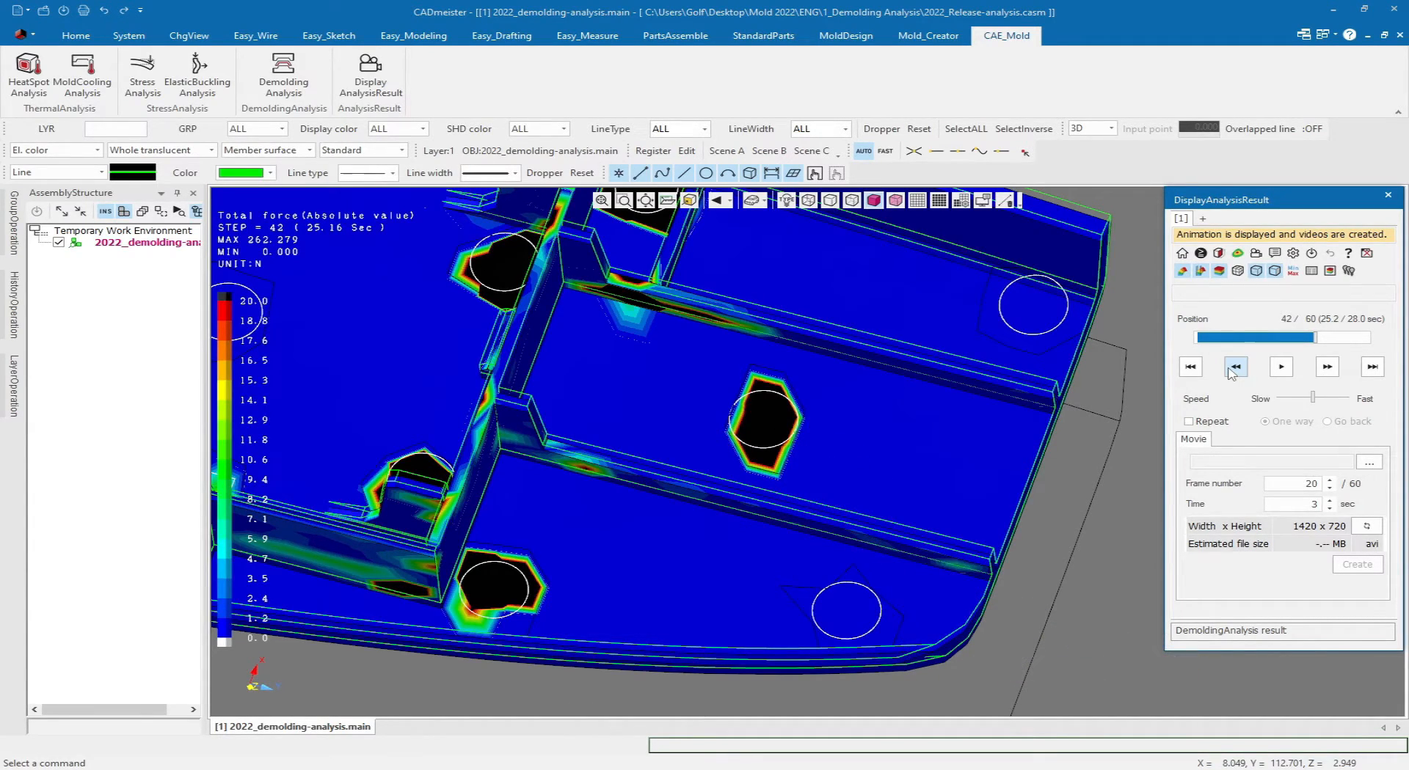
pyautogui.click(1231, 373)
pyautogui.scroll(-4, 927, 402)
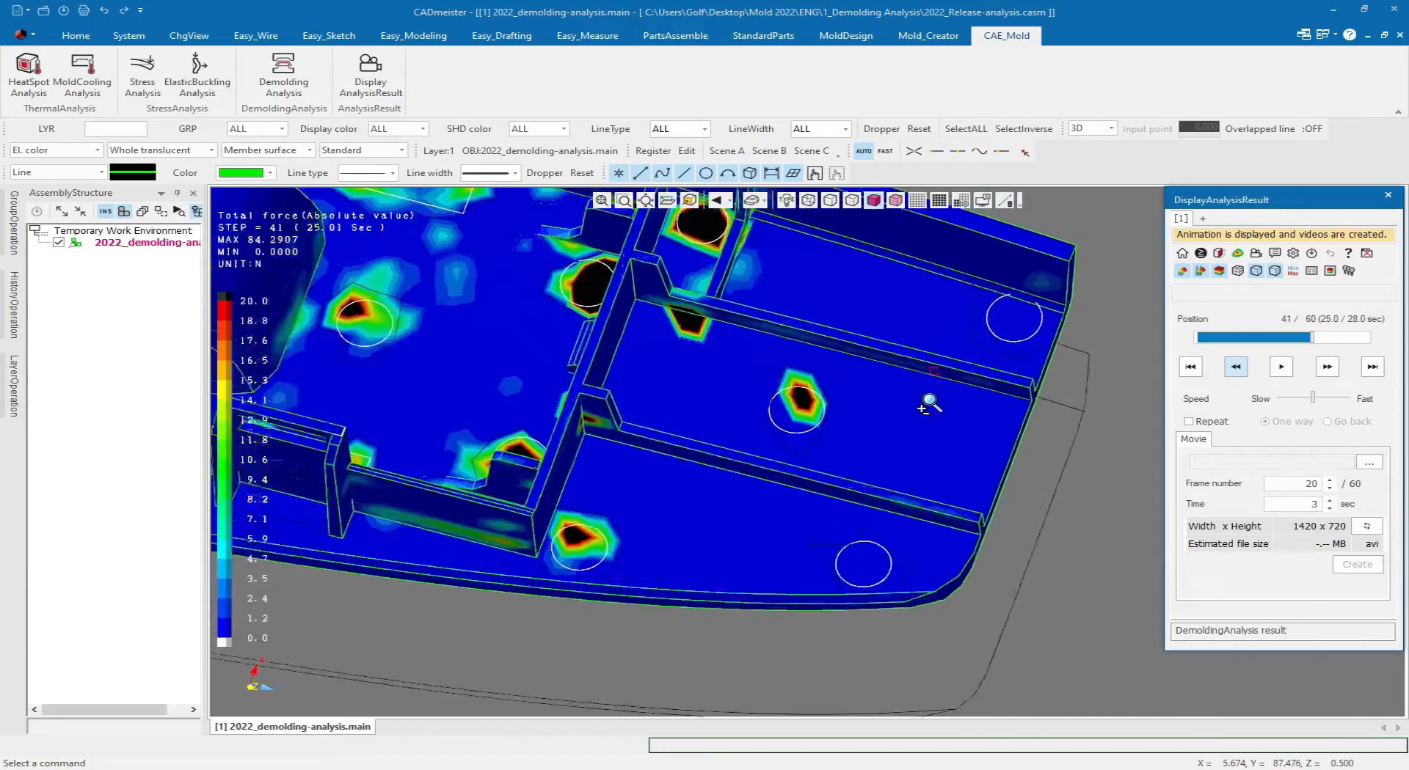
pyautogui.moveTo(833, 415); pyautogui.dragTo(1100, 520, button='middle')
pyautogui.scroll(-1, 1056, 548)
pyautogui.scroll(-1, 1058, 548)
pyautogui.moveTo(787, 528); pyautogui.dragTo(693, 437, button='middle')
pyautogui.scroll(3, 776, 462)
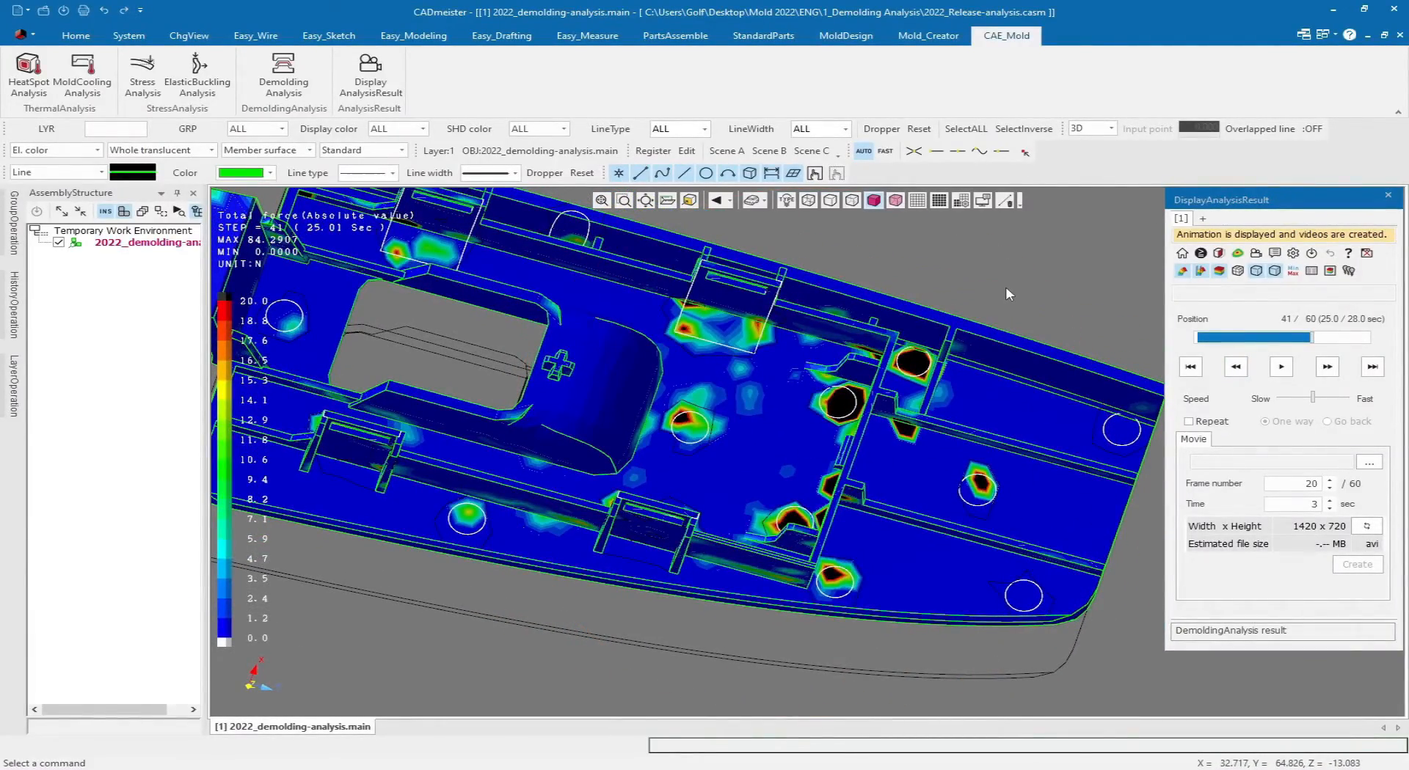
# - Set the contour colour for forces above the 20.0 upper limit to red
pyautogui.click(1293, 254)
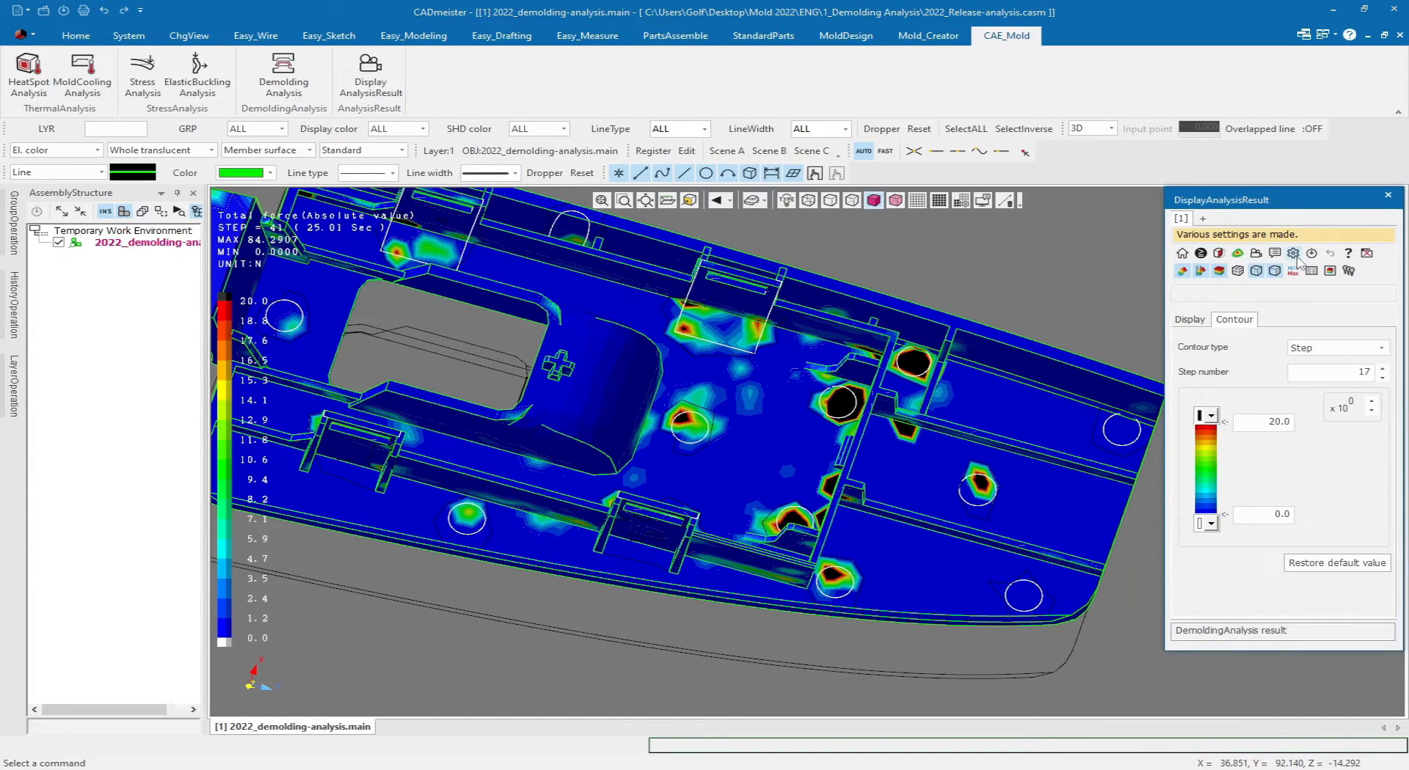
pyautogui.click(1211, 416)
pyautogui.click(1205, 436)
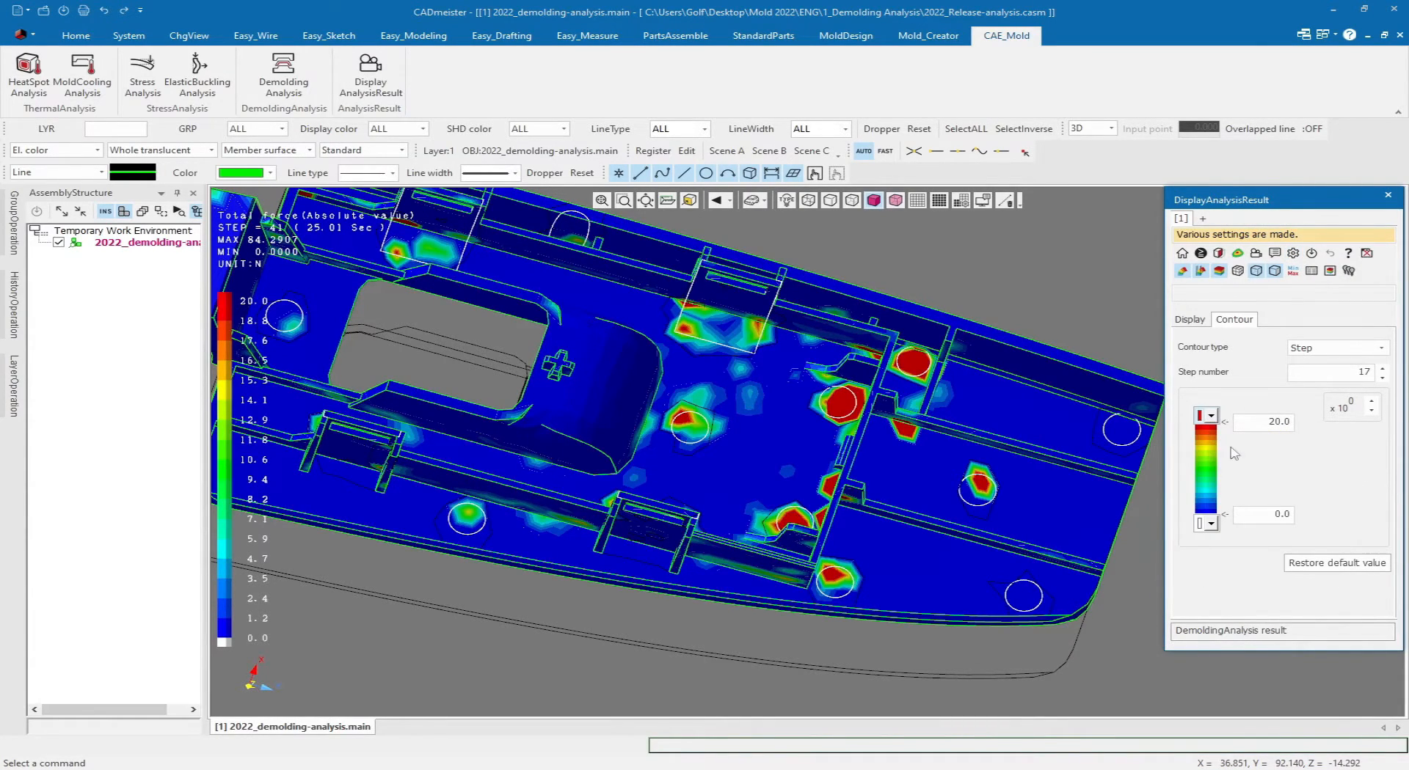
# - Return to the animation controls and step forward past frame 45 to examine the recoloured ejector pin forces
pyautogui.click(1255, 254)
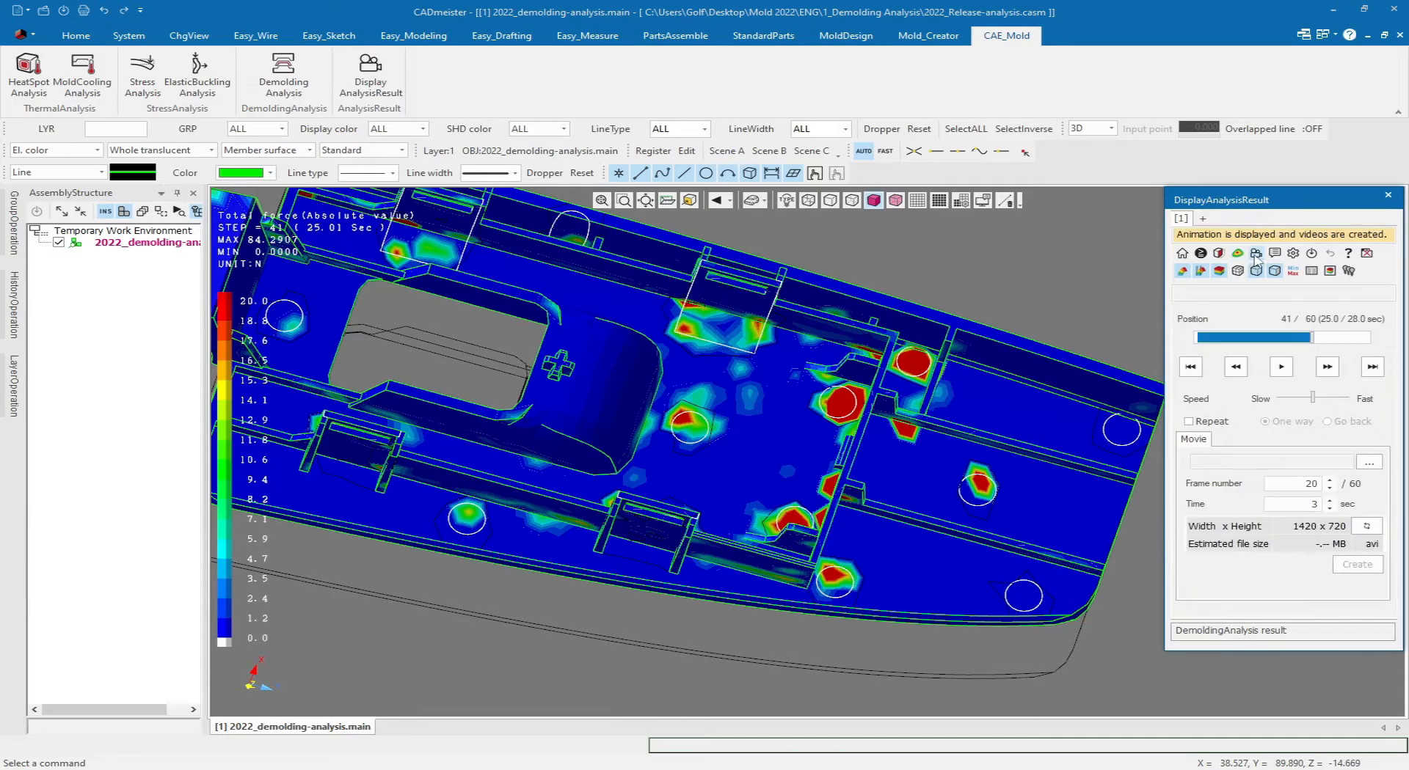
pyautogui.click(1328, 368)
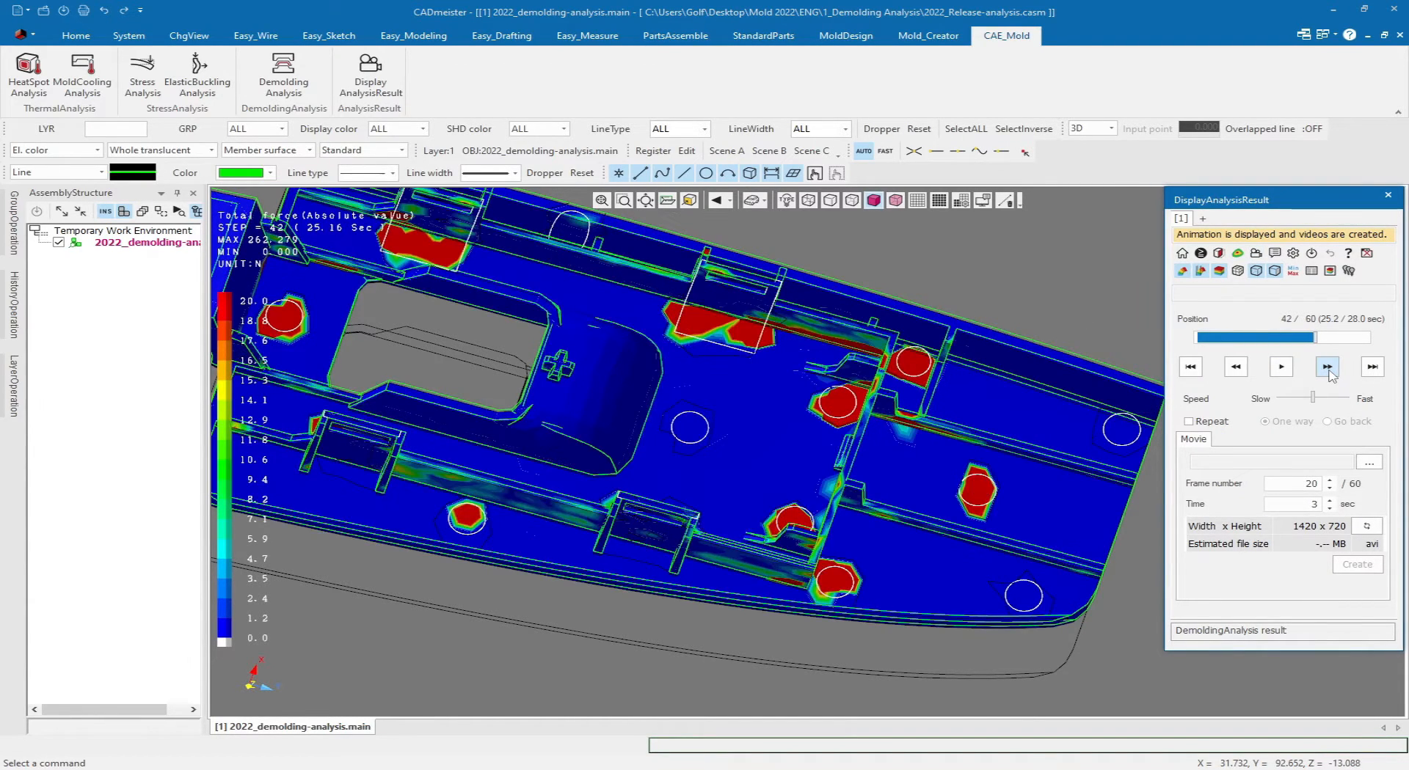
pyautogui.click(1328, 367)
pyautogui.click(1328, 368)
pyautogui.click(1328, 367)
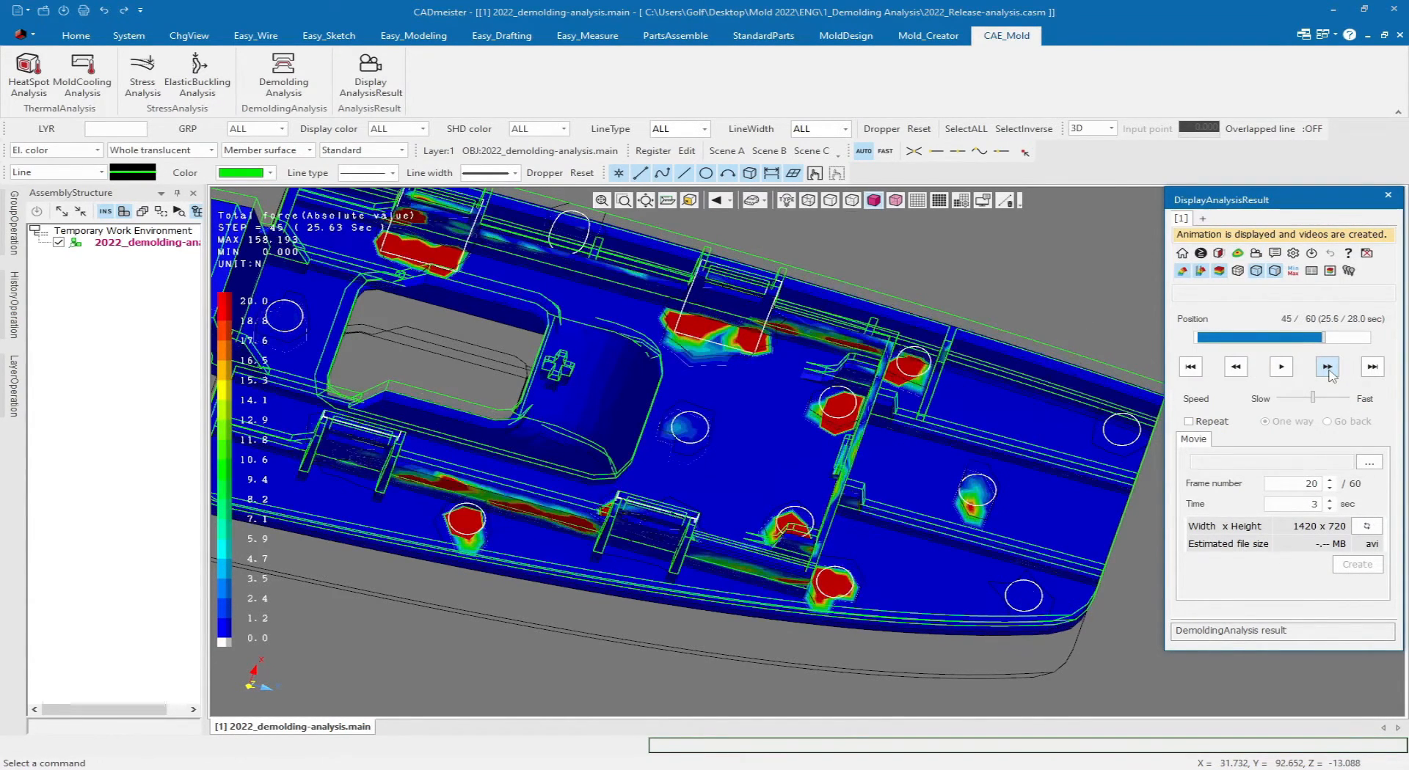
pyautogui.click(1328, 367)
pyautogui.click(1328, 368)
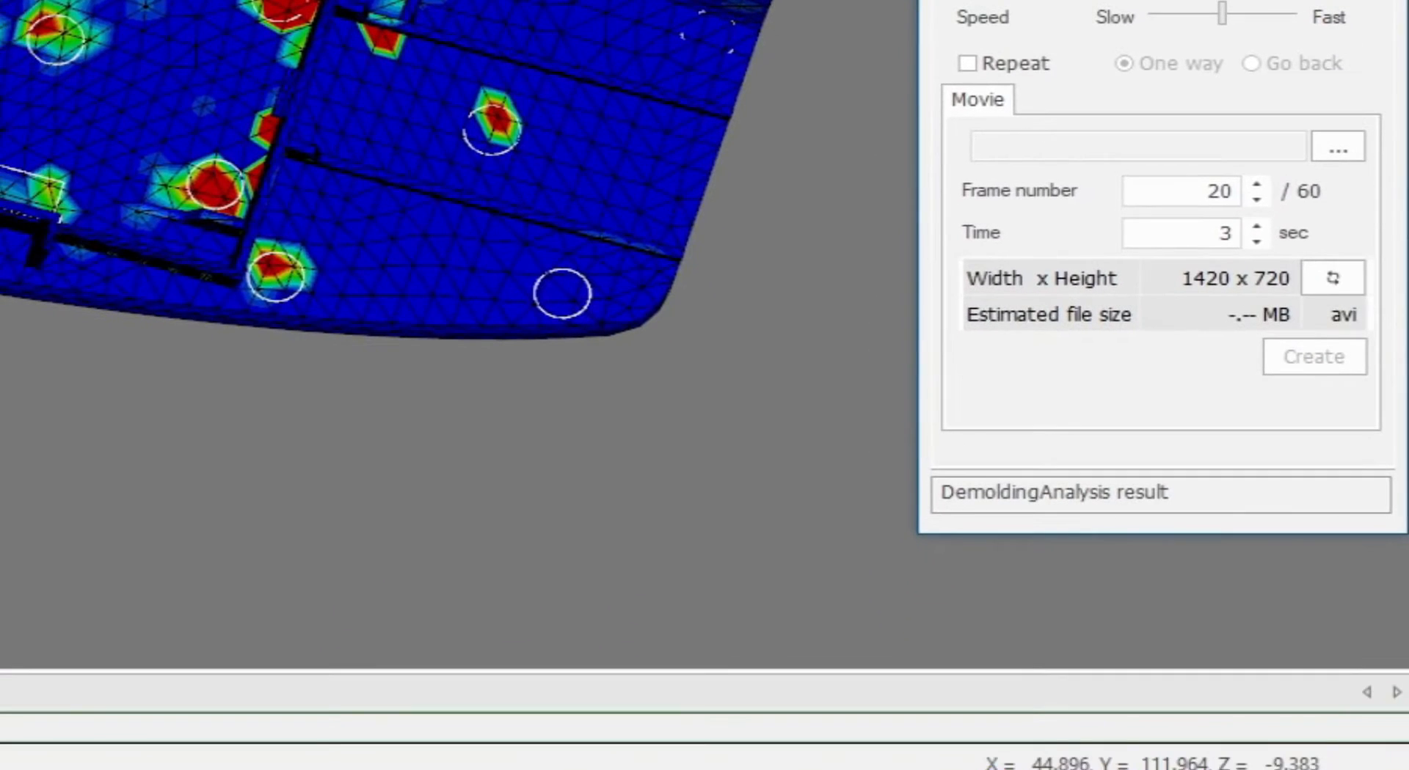
# - Open the result list's ejector pin load table and select entries in its first two rows to locate their pins
pyautogui.click(1194, 103)
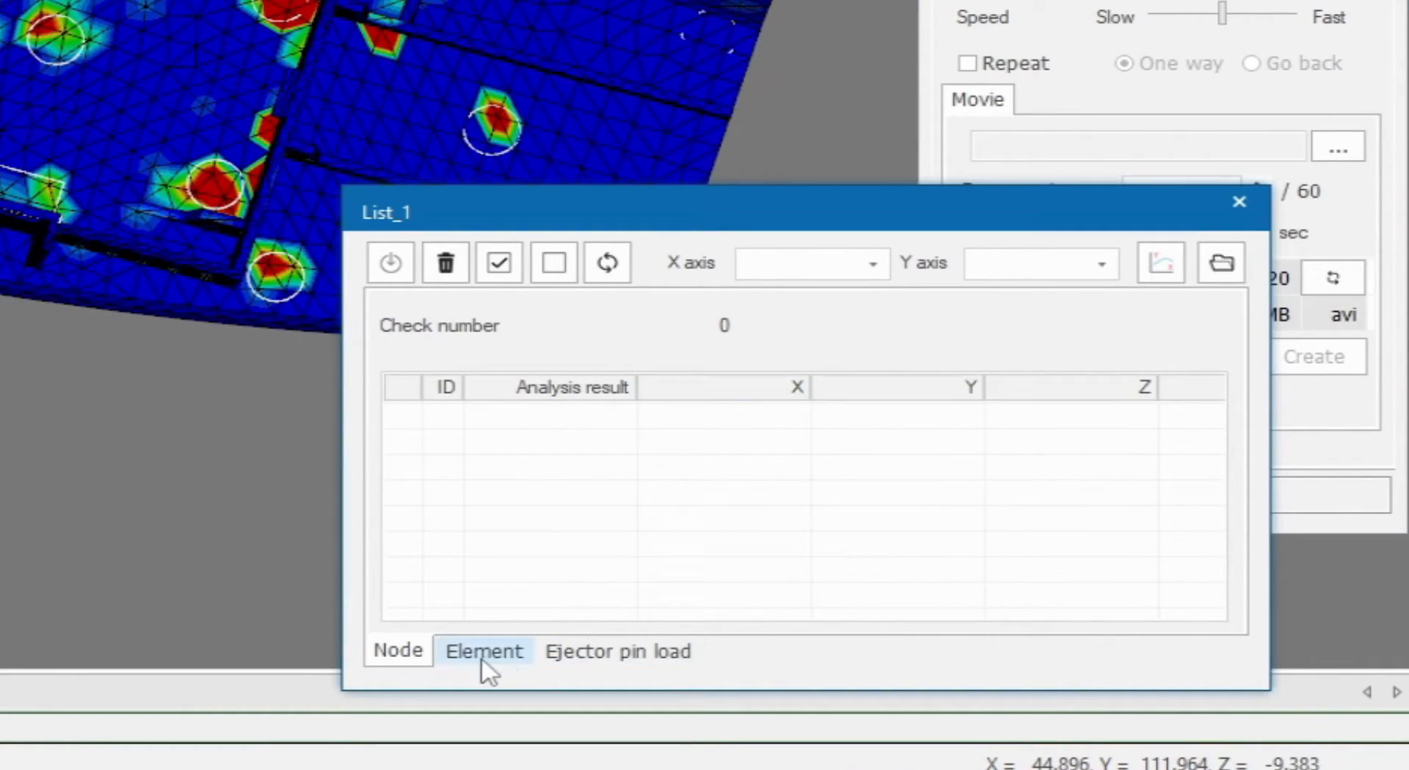
pyautogui.click(596, 653)
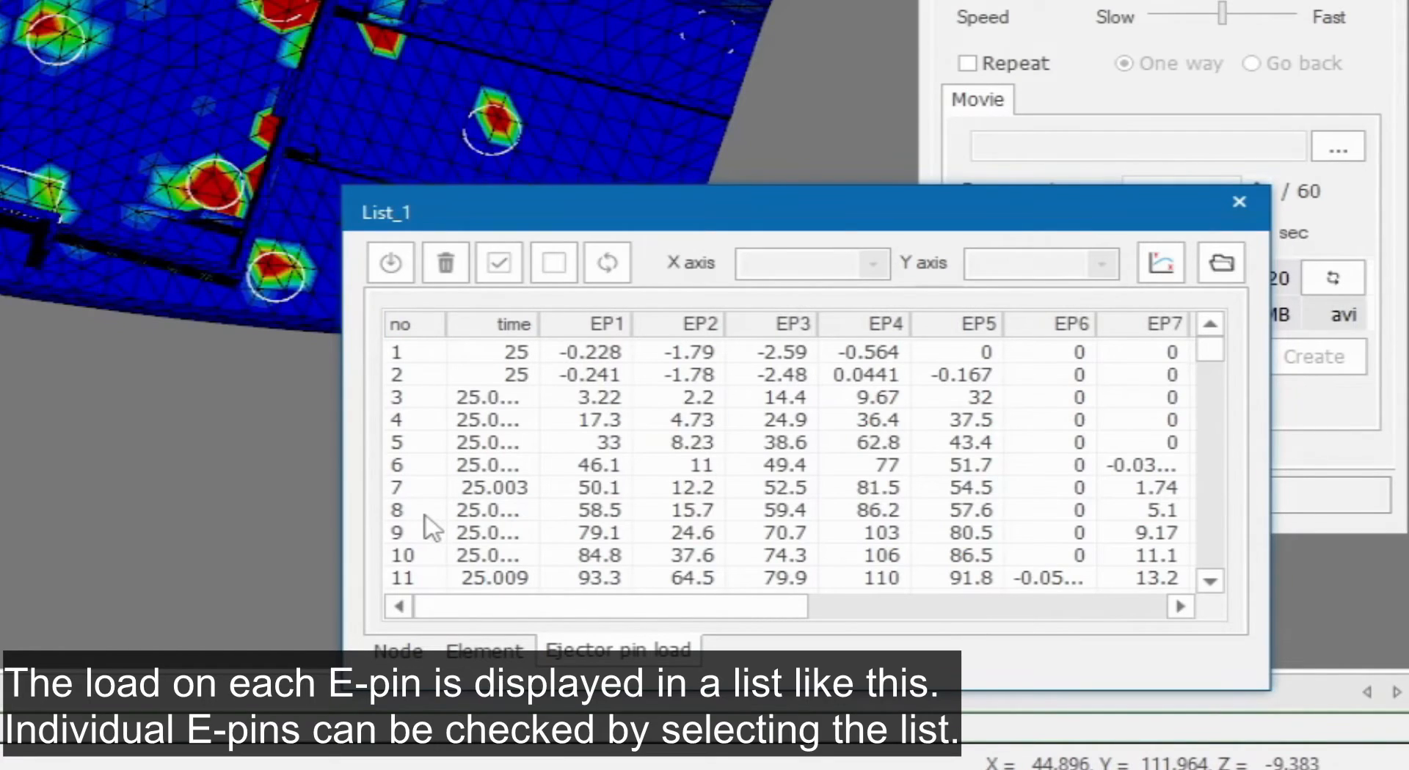
pyautogui.click(606, 359)
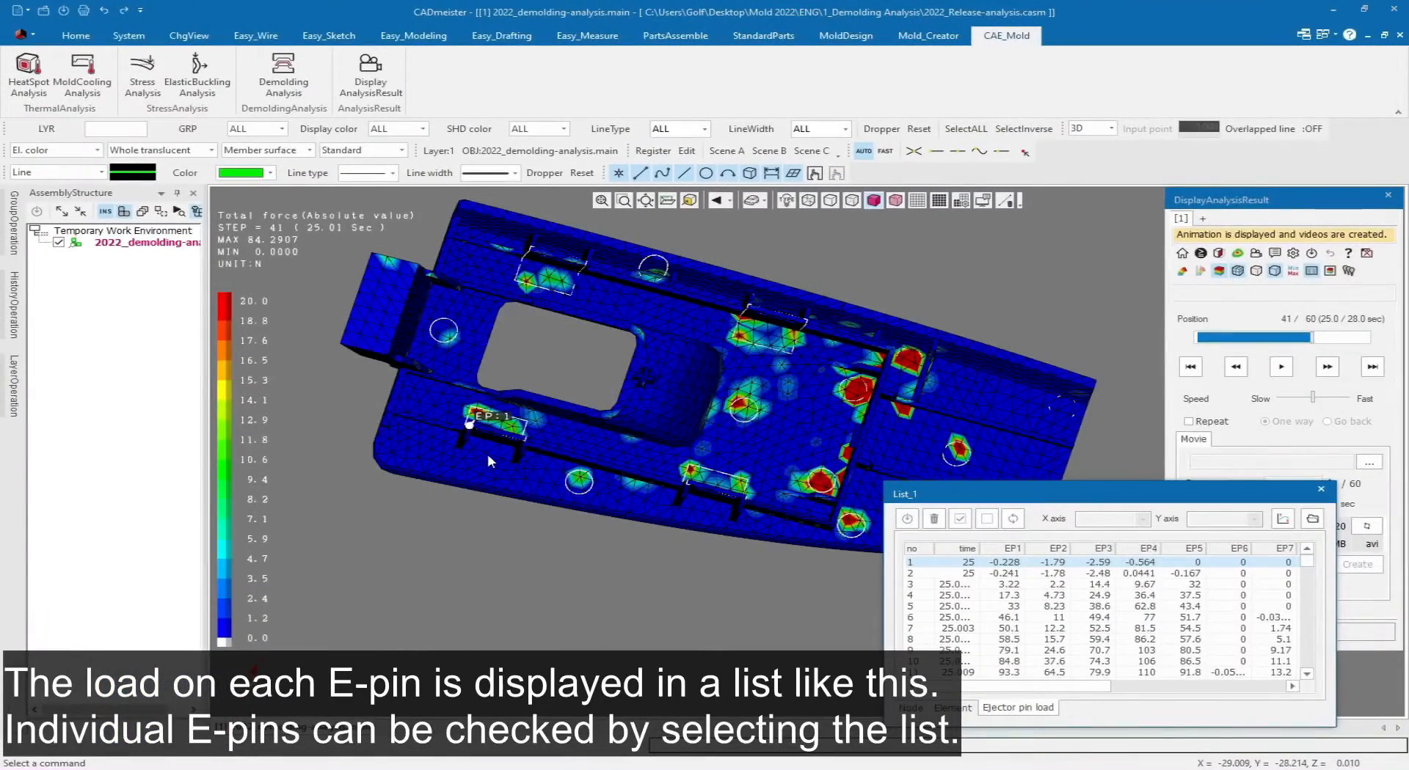
pyautogui.click(1058, 573)
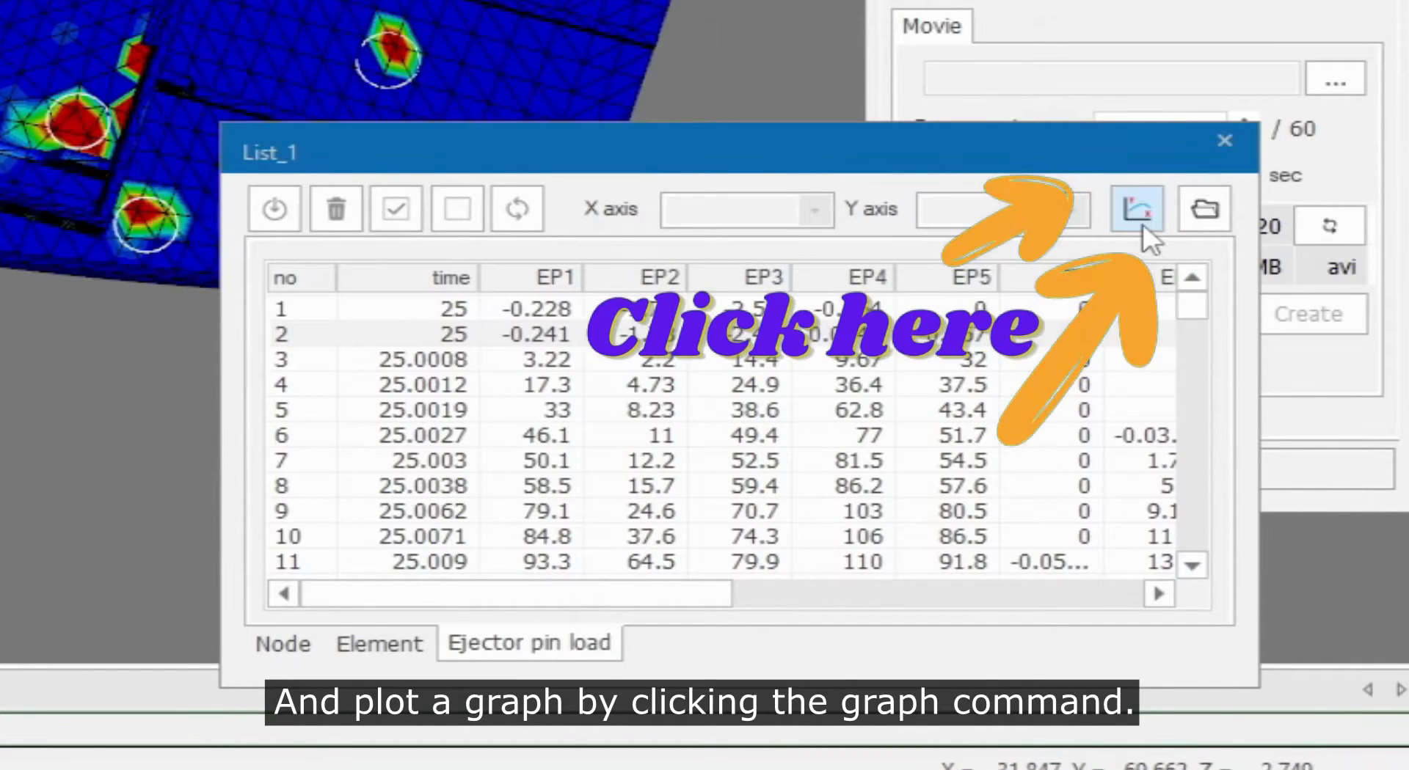
# - Turn on temporary display of ejector pin locations, plot the EP1 load graph, and close it after viewing
pyautogui.click(1142, 223)
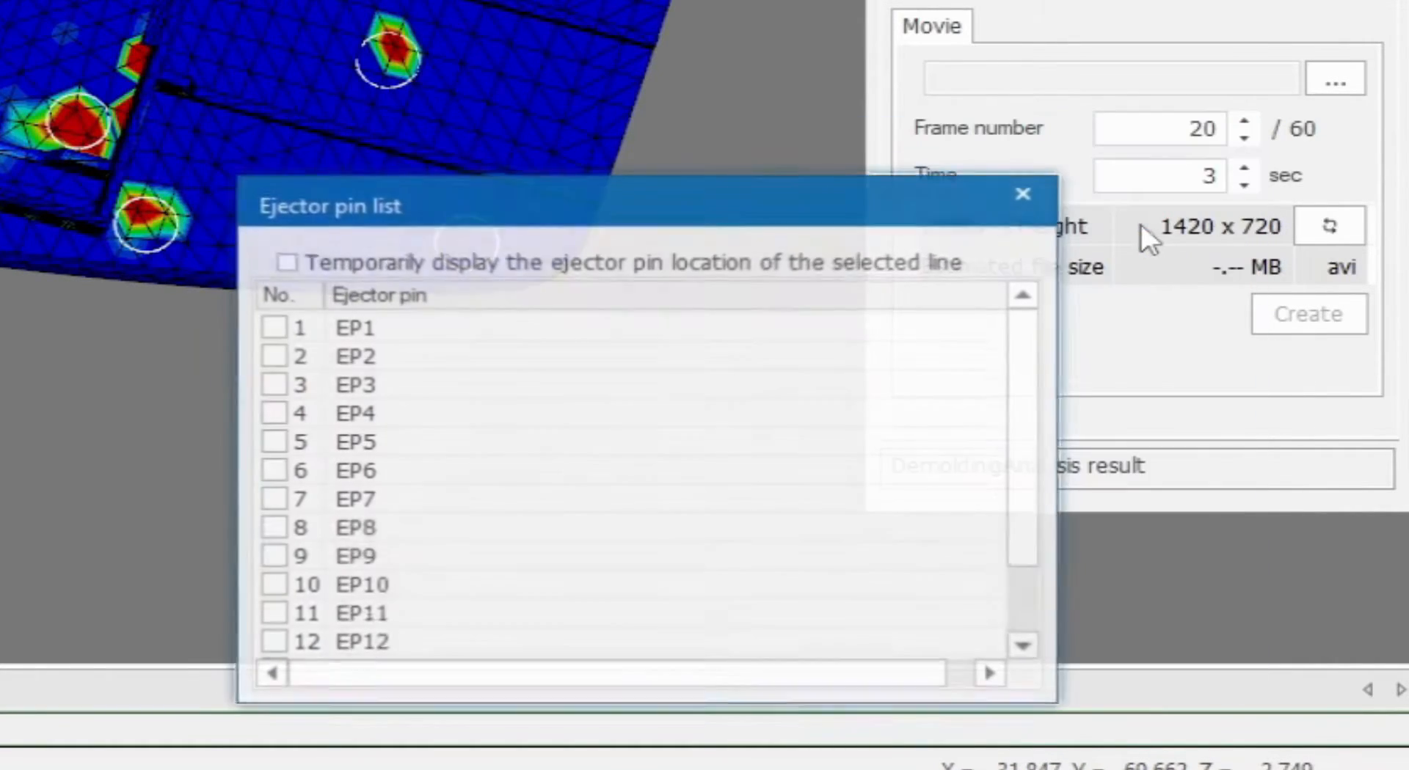
pyautogui.click(286, 262)
pyautogui.click(280, 327)
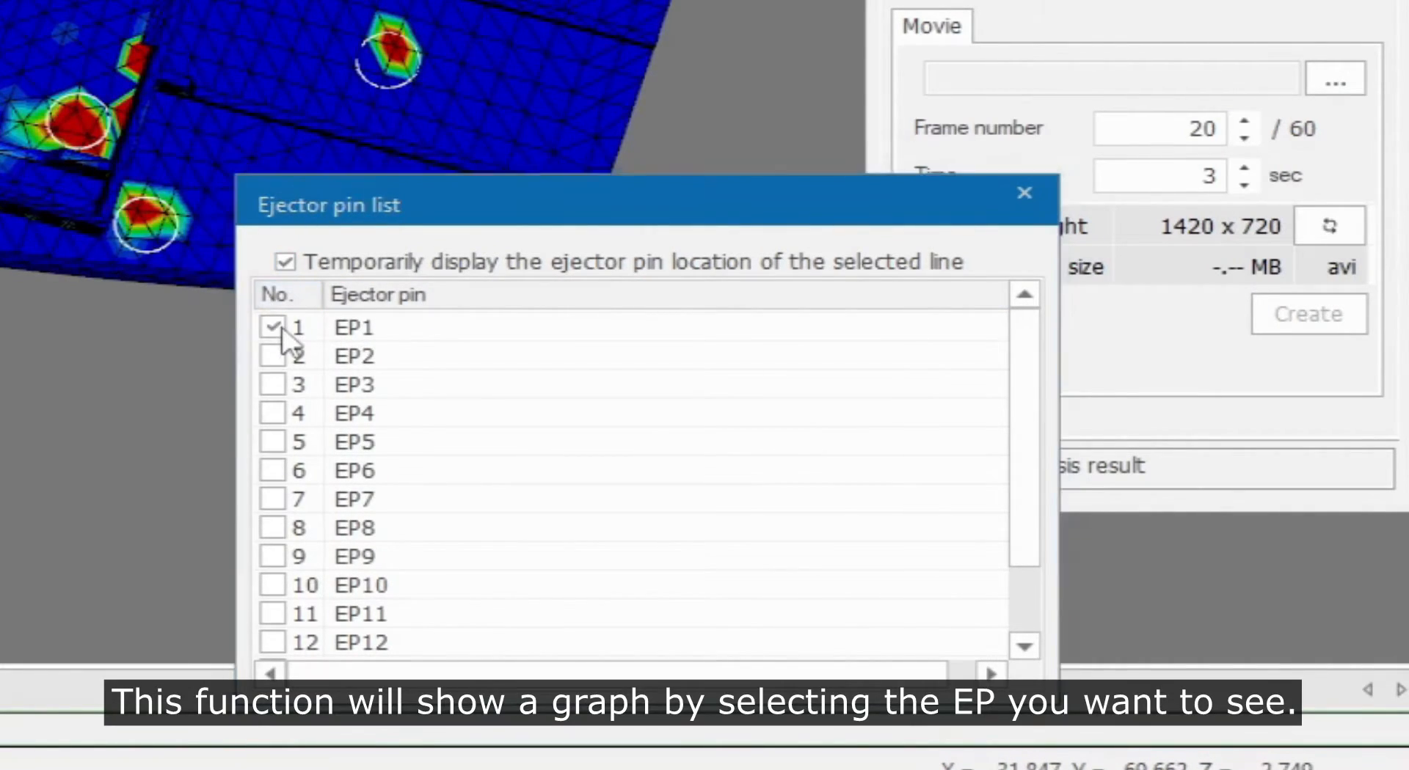
pyautogui.moveTo(549, 156); pyautogui.dragTo(947, 86)
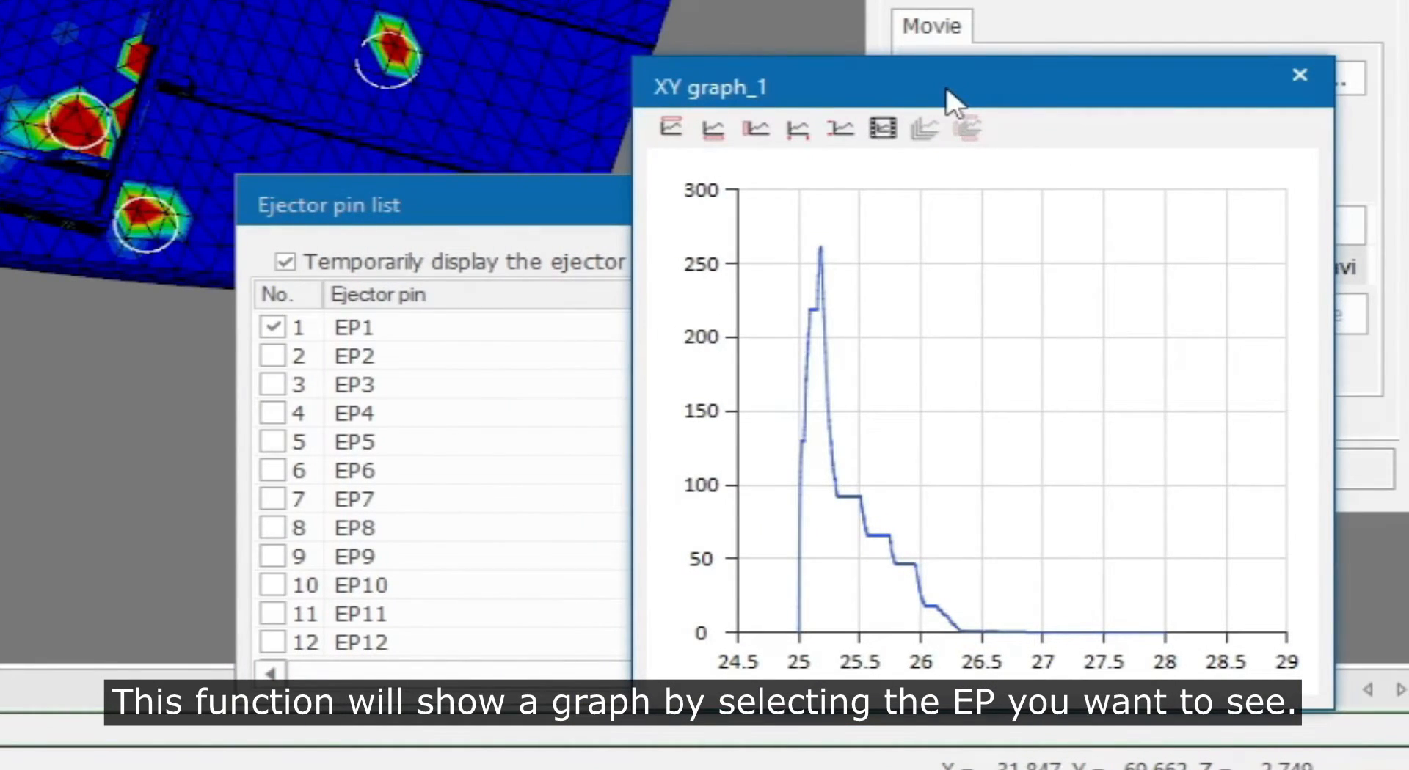
pyautogui.click(1299, 83)
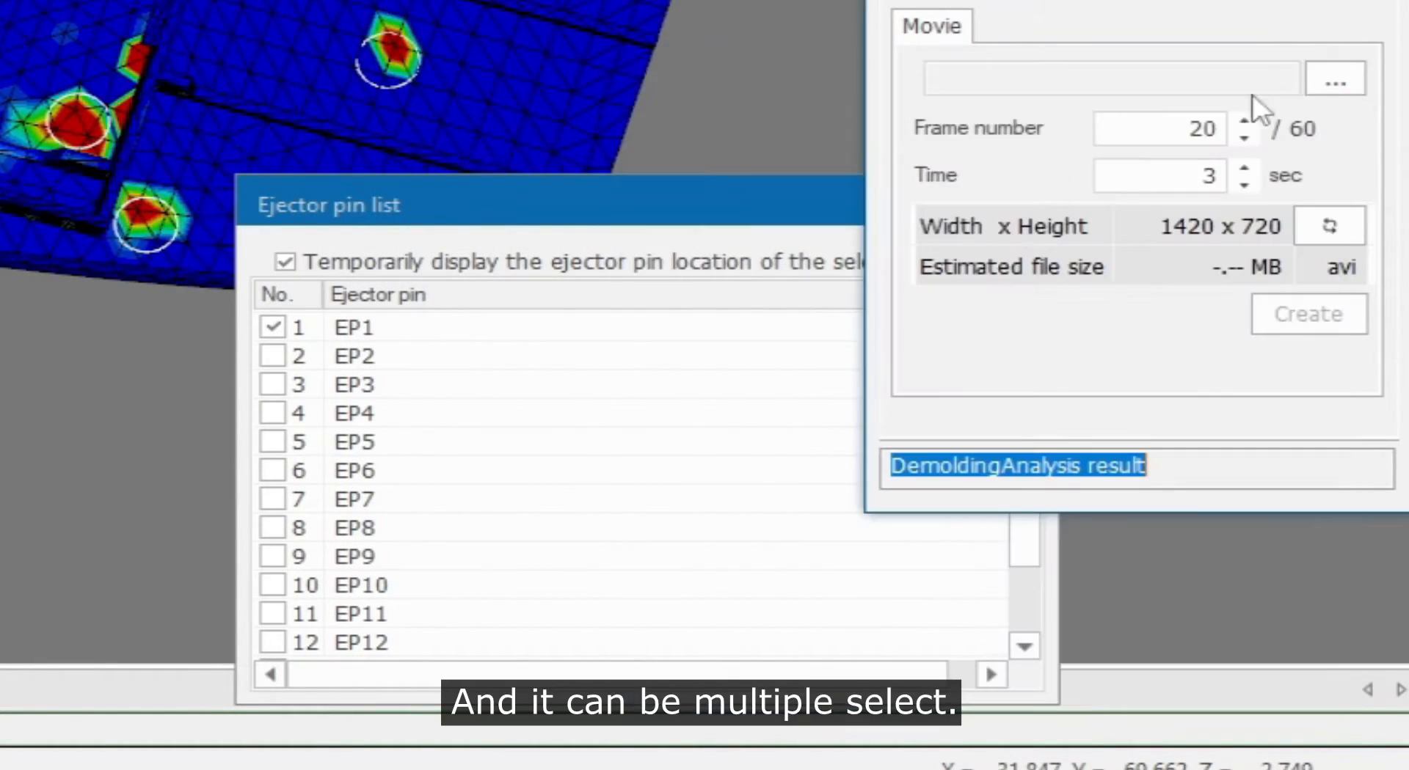
# - Plot the load curves of ejector pins EP1 to EP15 in one graph and widen the graph window
pyautogui.click(636, 213)
pyautogui.click(369, 332)
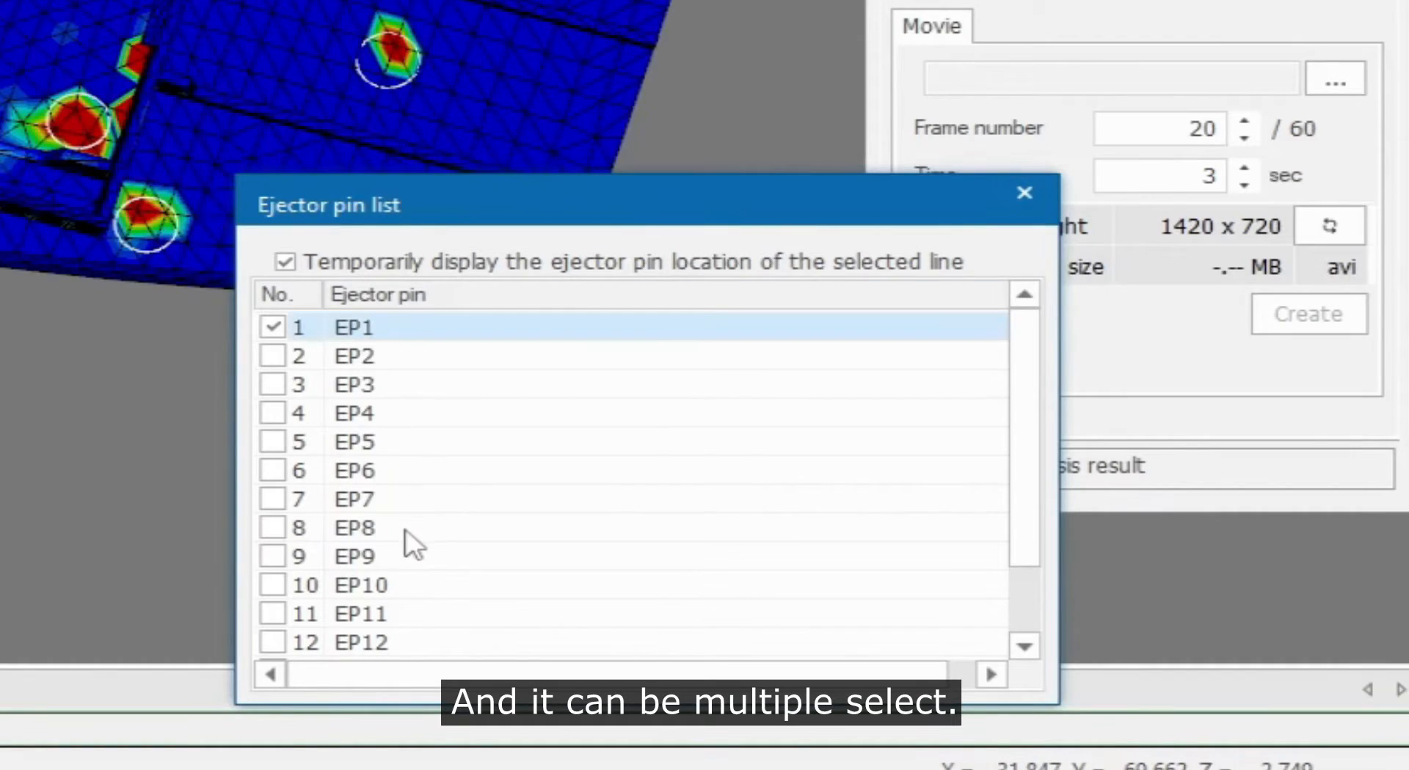
pyautogui.scroll(-1, 411, 557)
pyautogui.keyDown('shift'); pyautogui.click(367, 644); pyautogui.keyUp('shift')
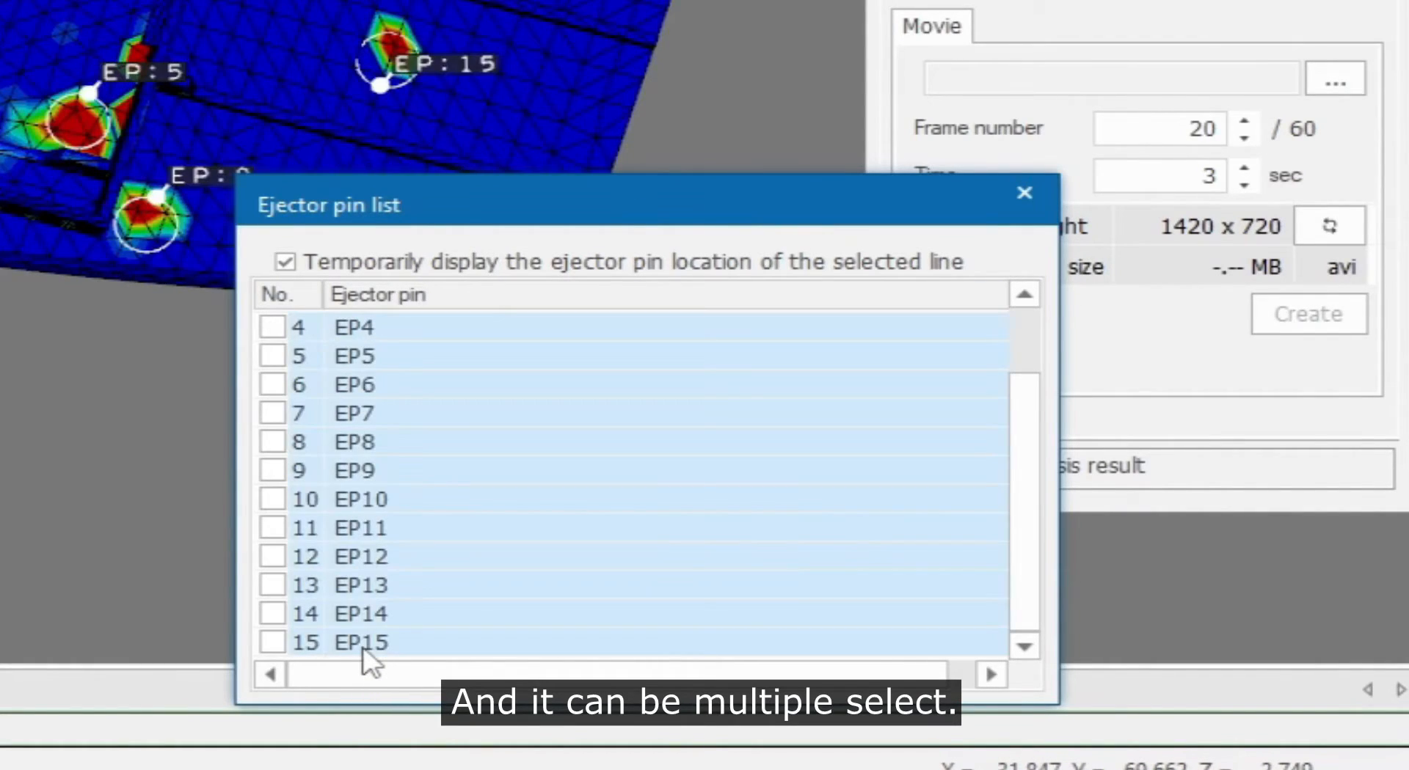
pyautogui.click(272, 647)
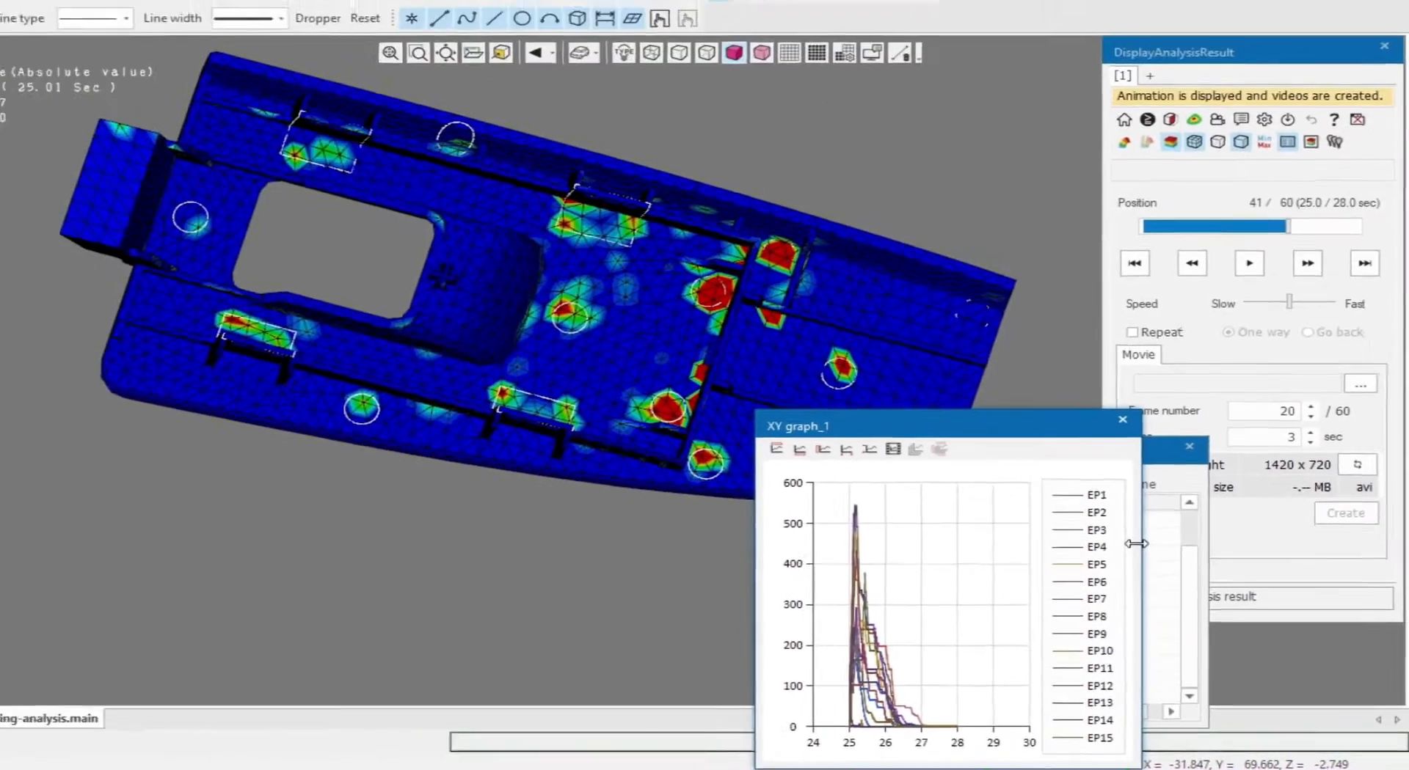
pyautogui.moveTo(935, 369); pyautogui.dragTo(1310, 369)
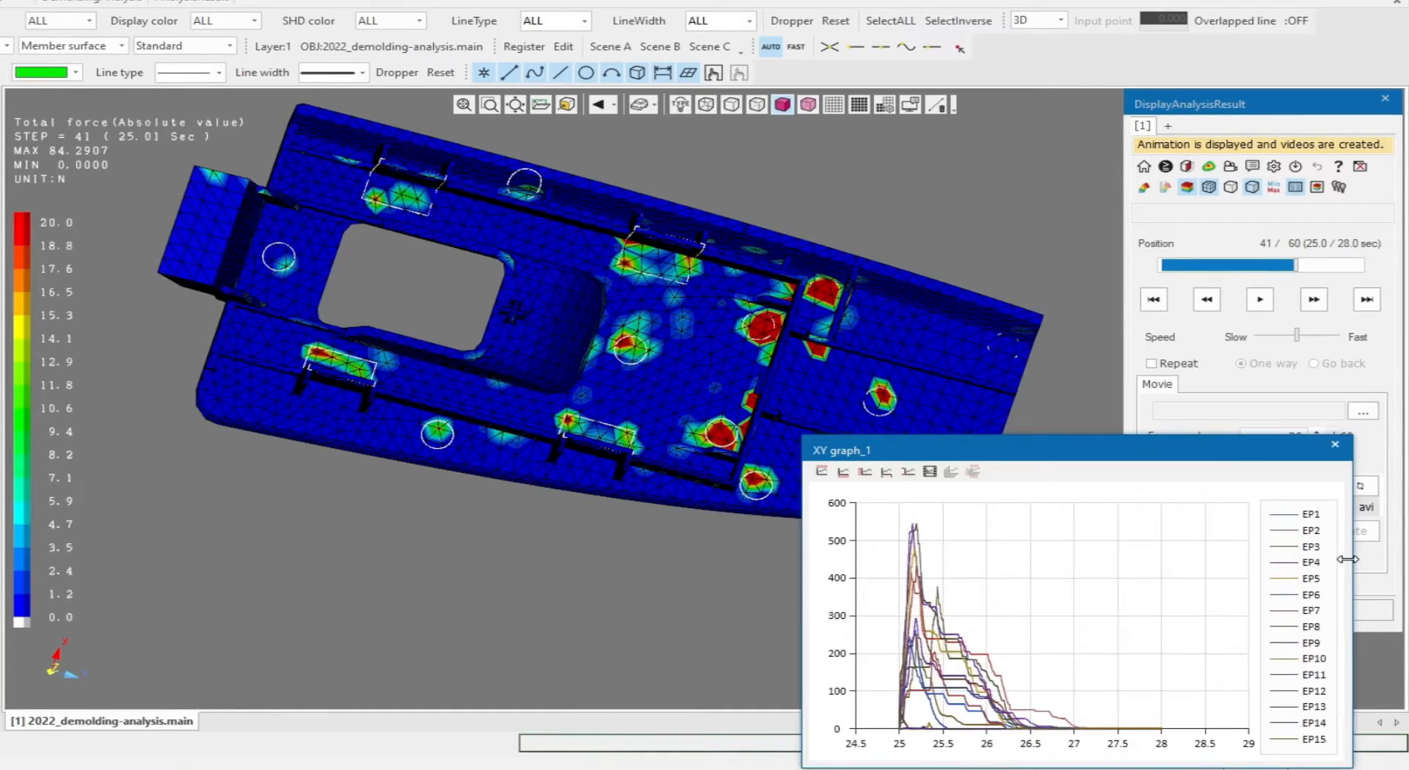
pyautogui.moveTo(1103, 457); pyautogui.dragTo(868, 456)
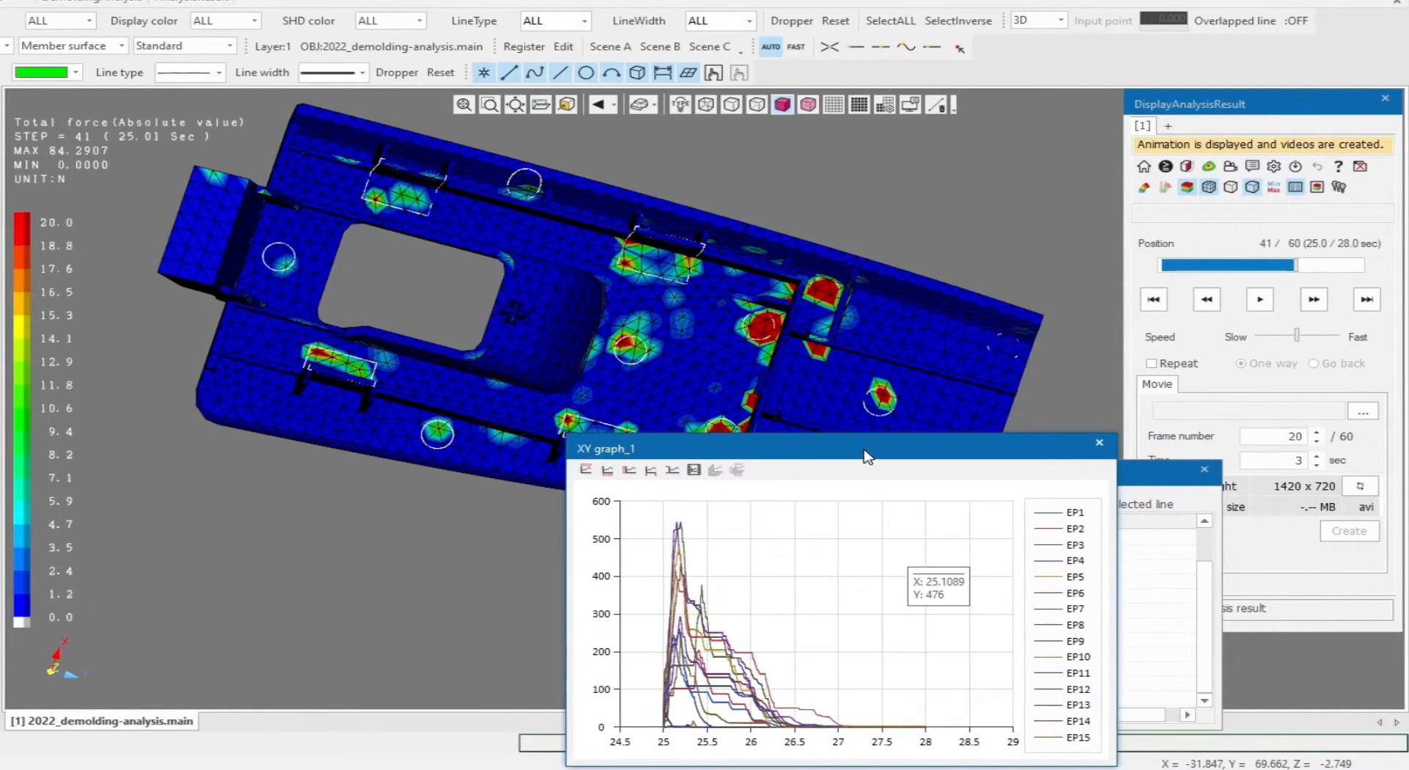
# - Advance the animation to frame 43 and place a narrowed ejector pin list clear of the load graph
pyautogui.click(1313, 300)
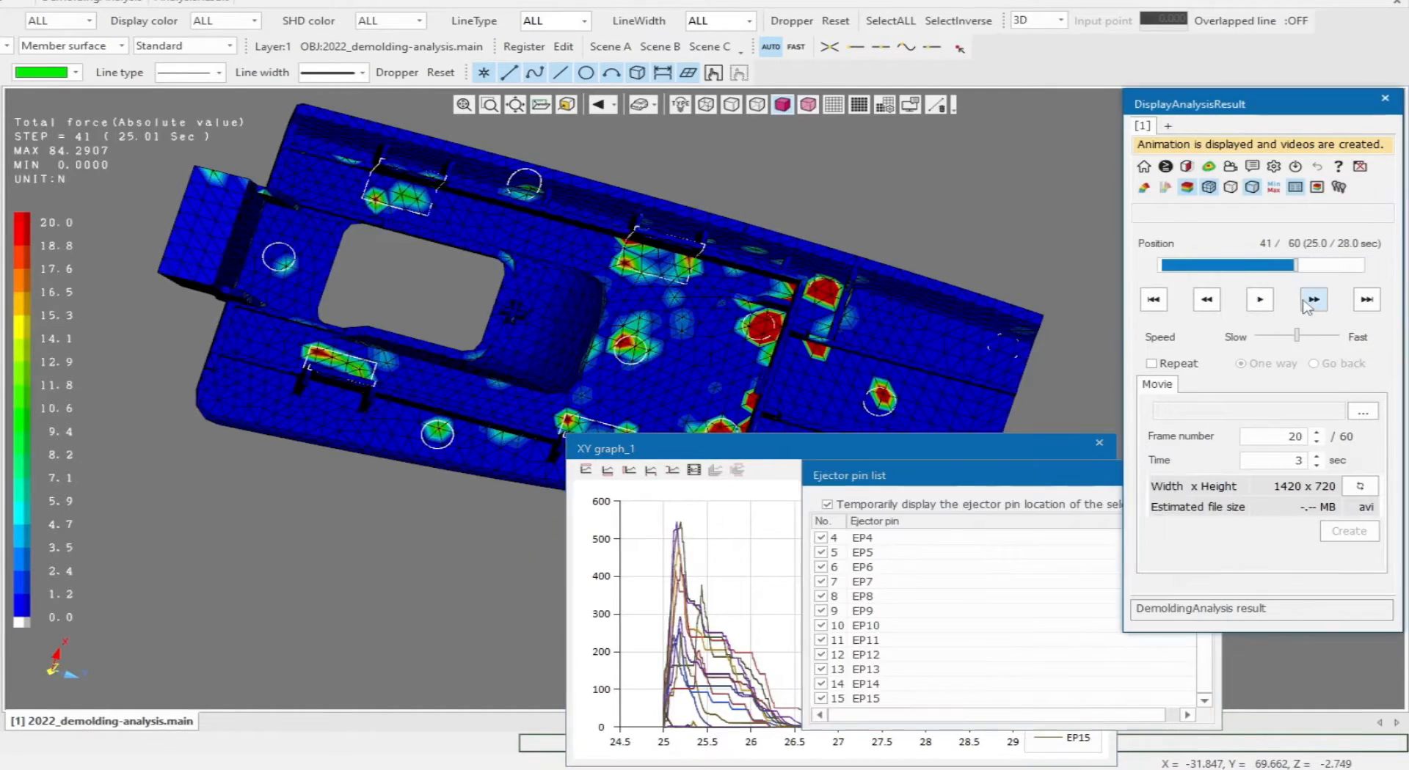
pyautogui.click(1312, 303)
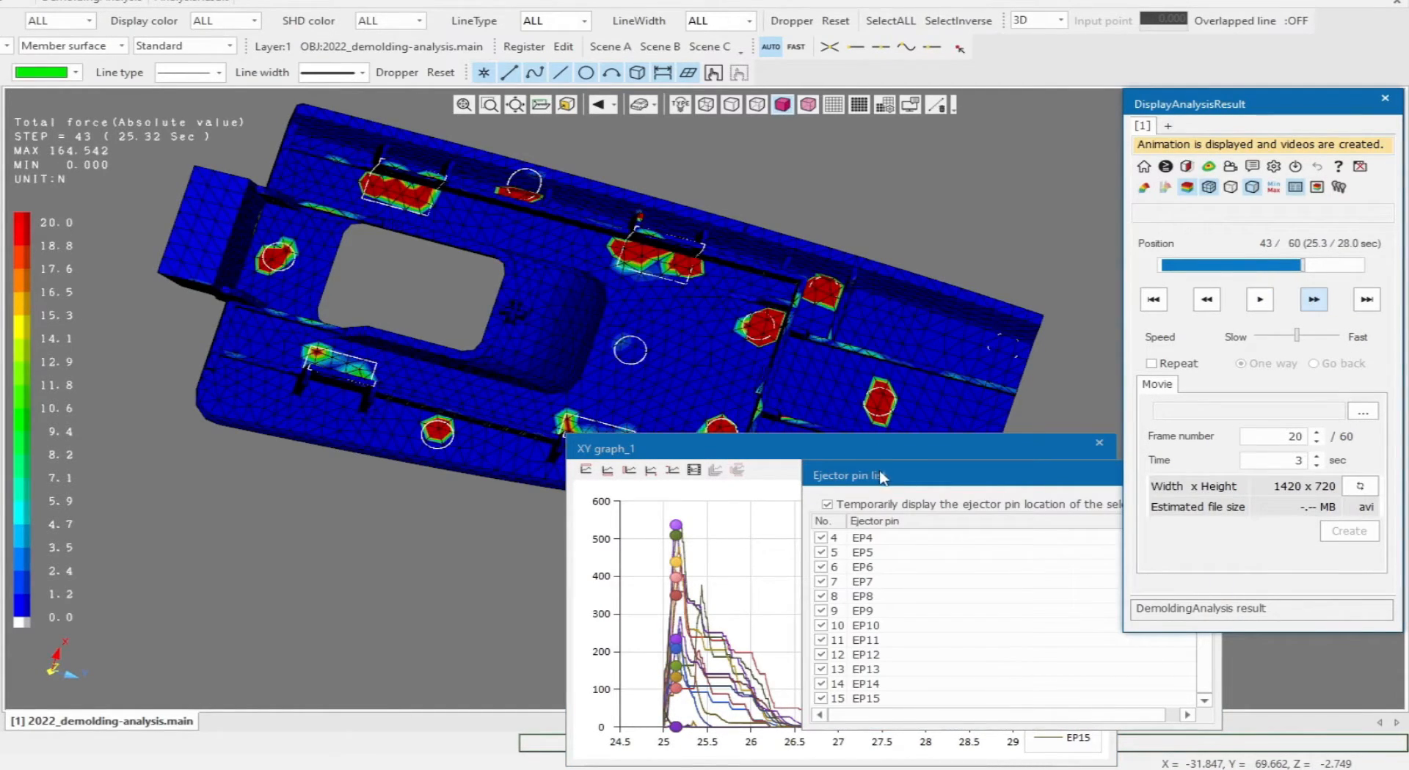
pyautogui.moveTo(881, 478); pyautogui.dragTo(189, 476)
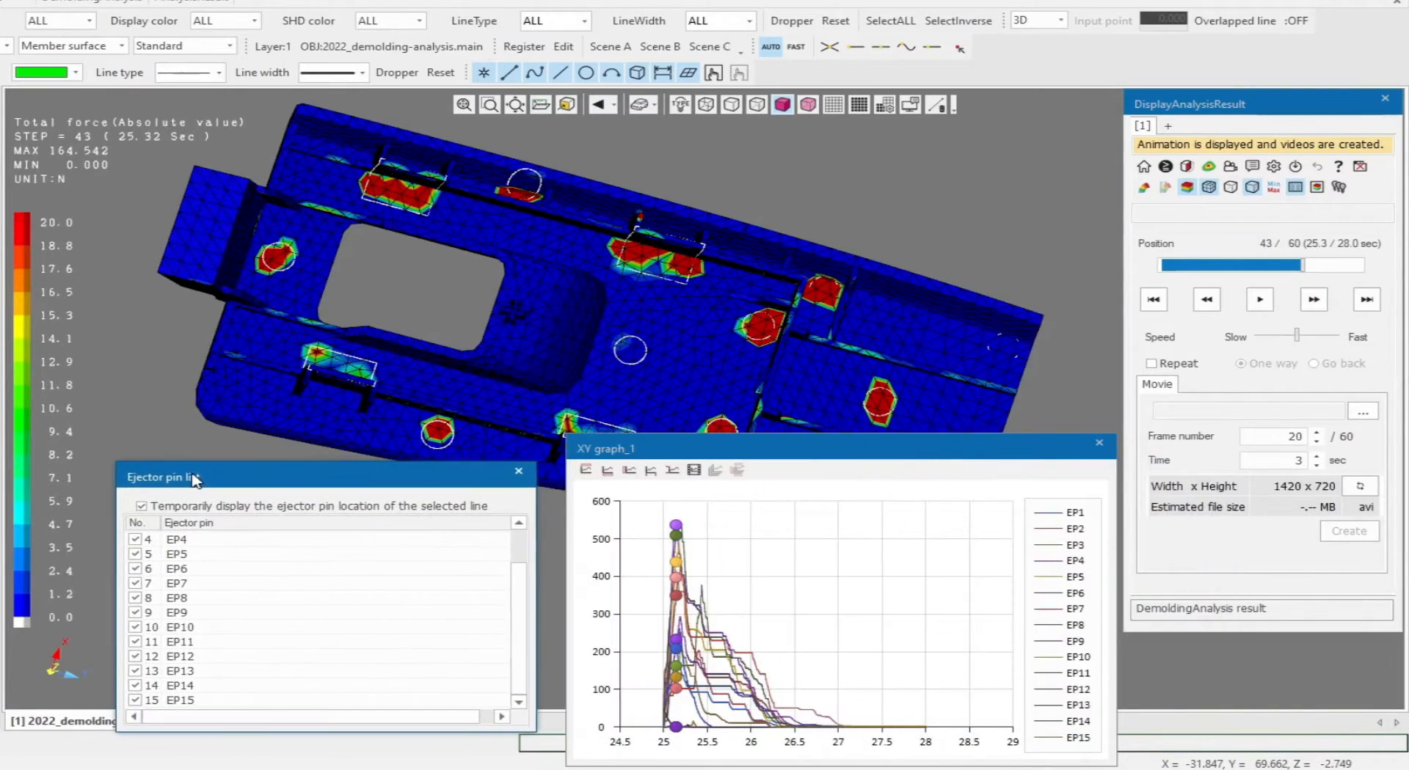
pyautogui.moveTo(536, 556); pyautogui.dragTo(283, 556)
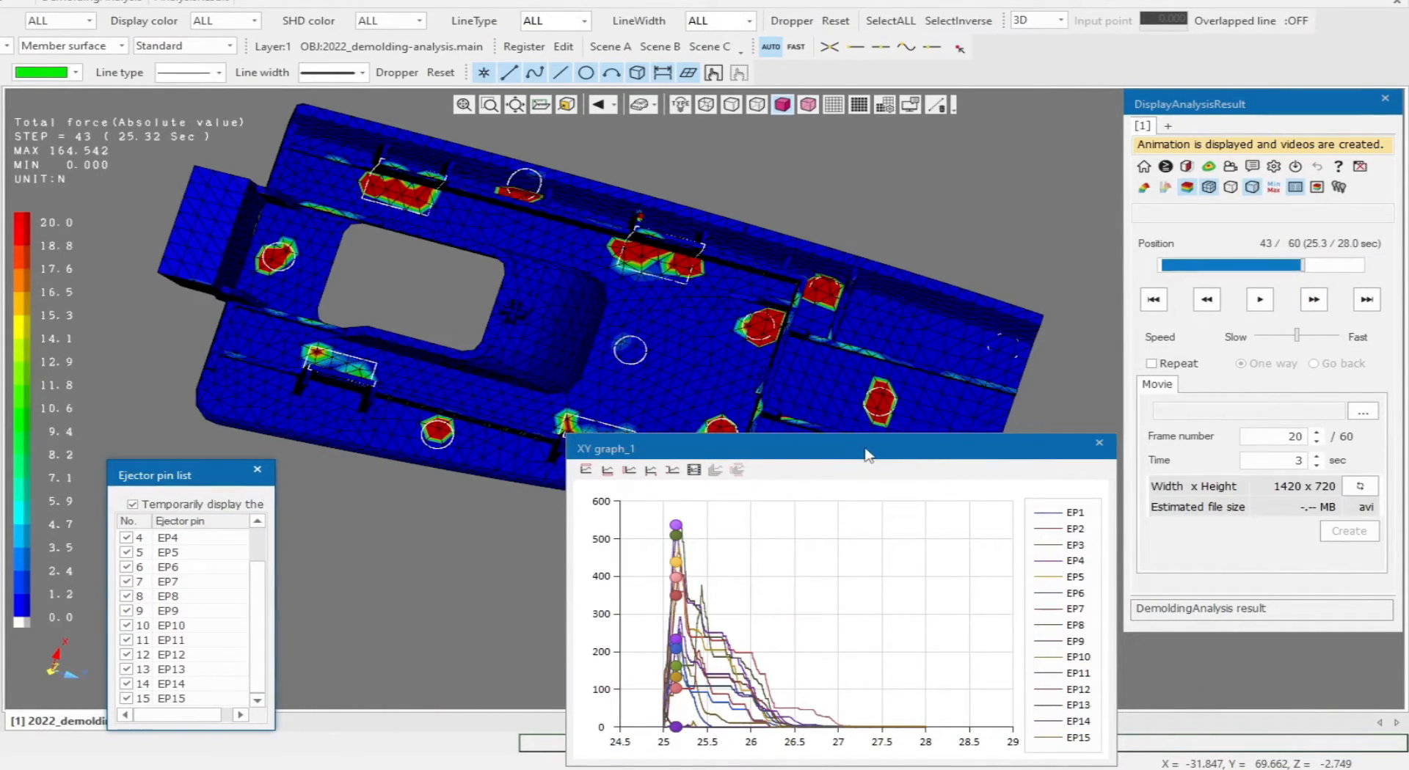
# - Step the animation forward to frame 47 and back to frame 43 to follow the load points on the graph
pyautogui.click(1314, 301)
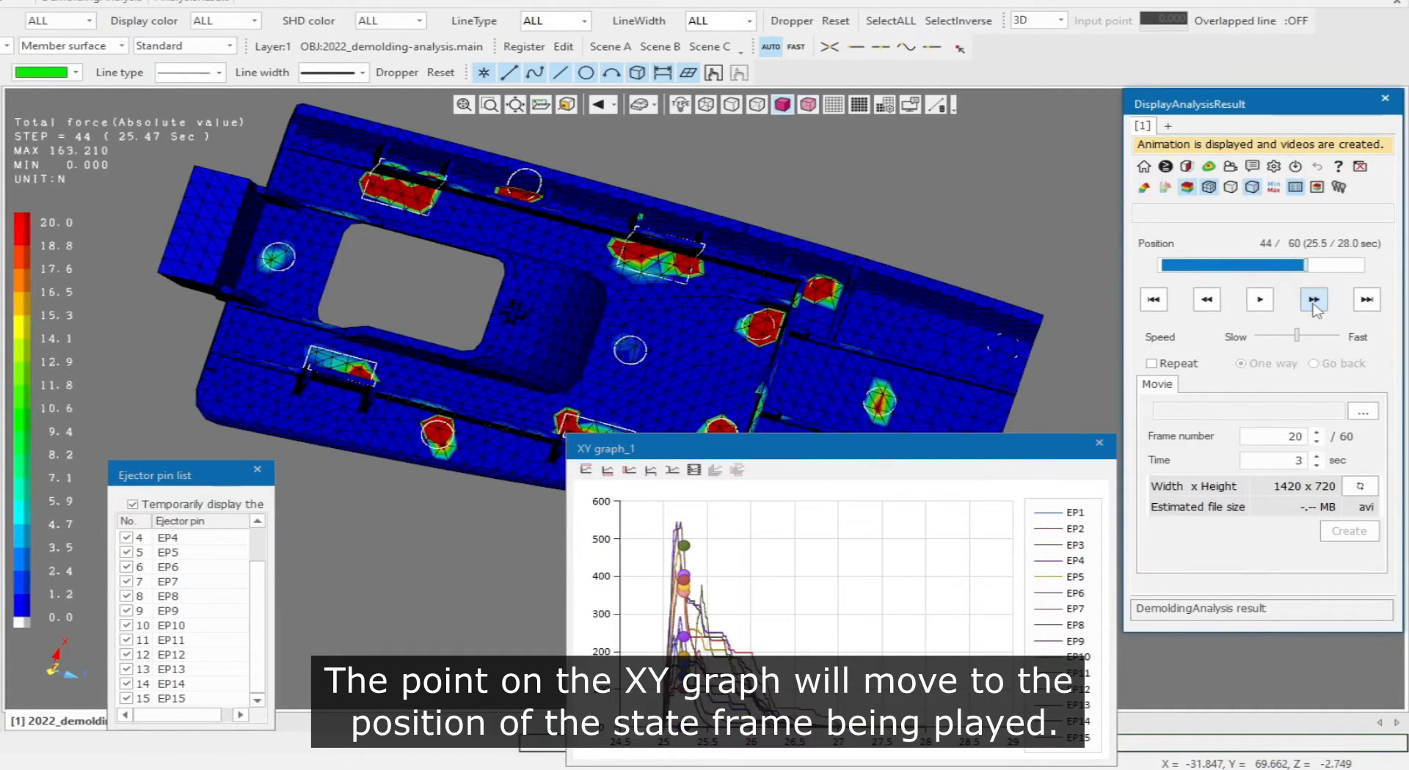
pyautogui.click(1314, 301)
pyautogui.click(1314, 300)
pyautogui.click(1314, 301)
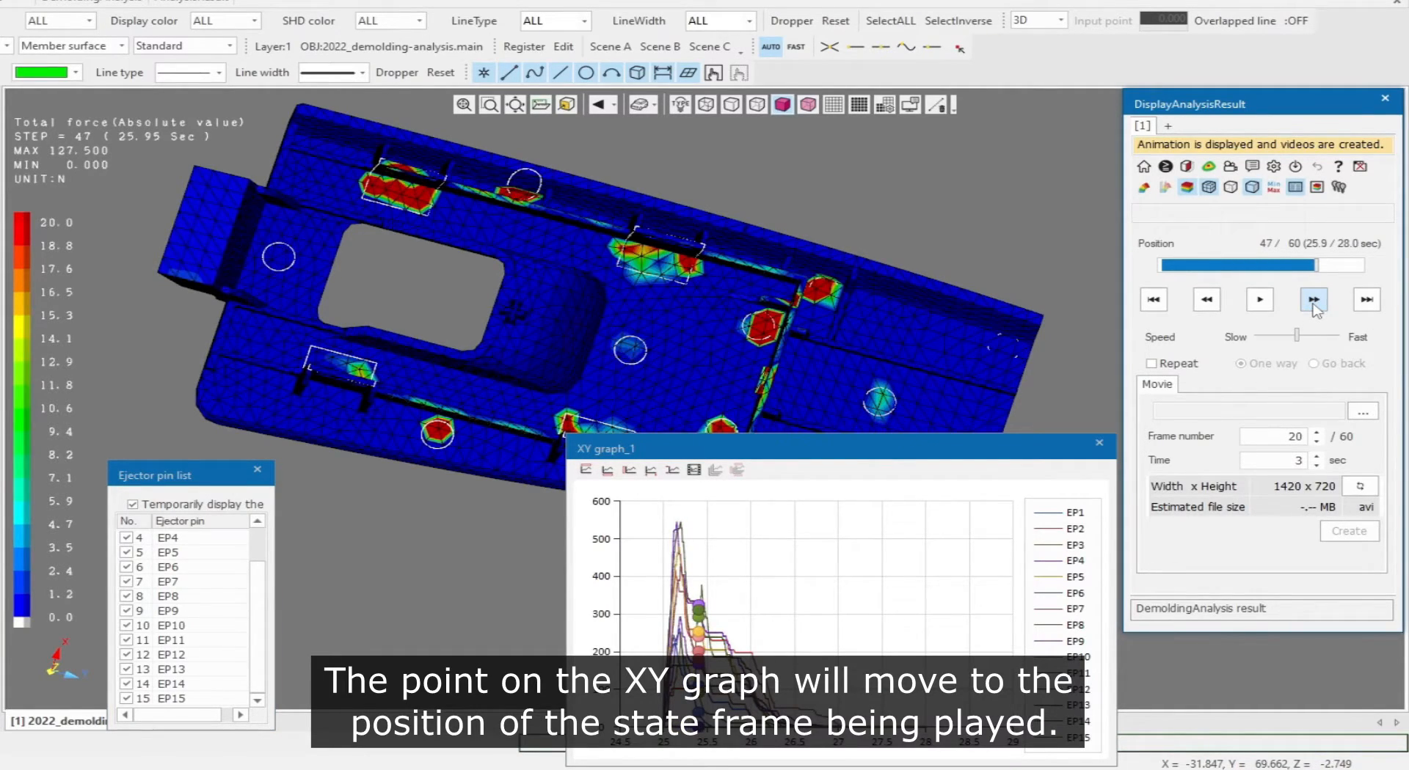
pyautogui.click(1206, 300)
pyautogui.click(1205, 301)
pyautogui.click(1206, 301)
pyautogui.click(1206, 301)
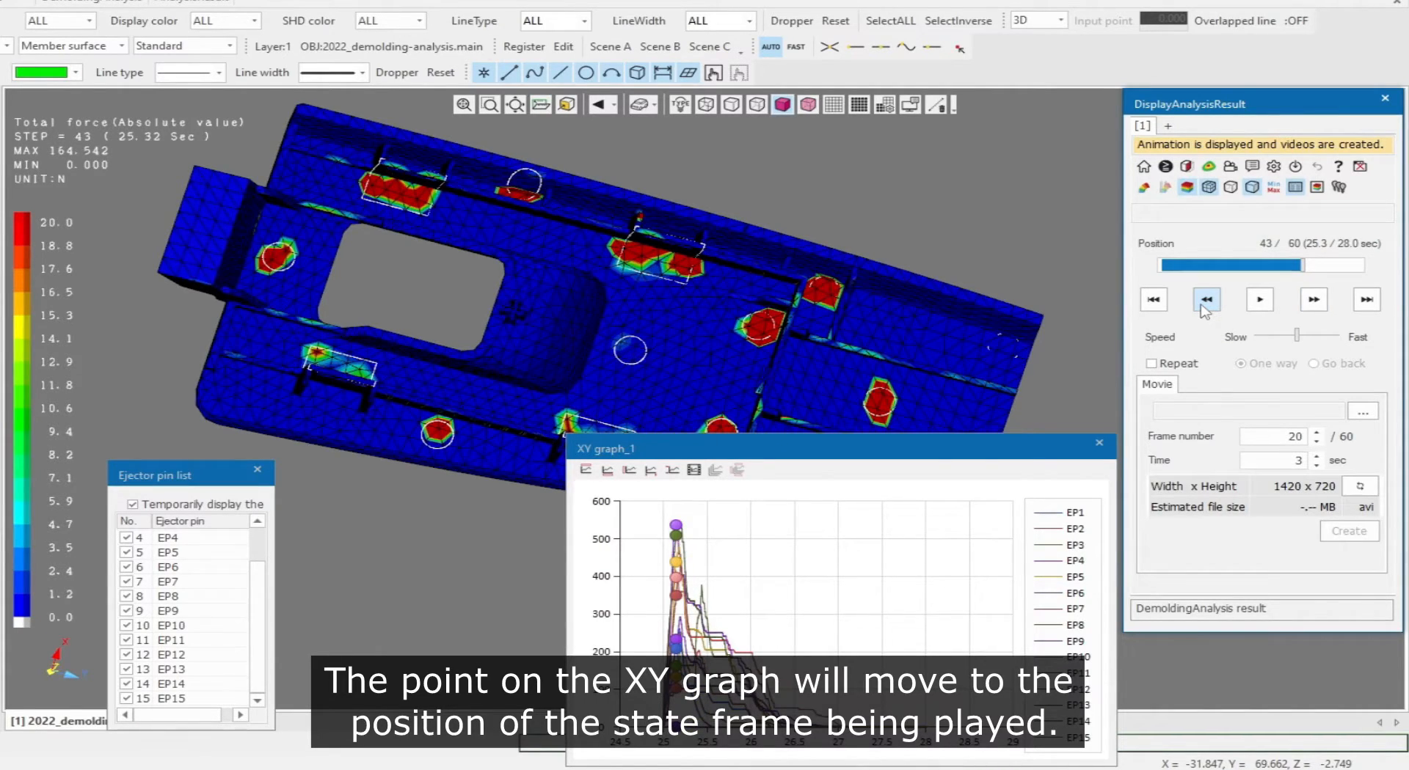
# - Step the animation forward to frame 49 of 60 to compare the part's forces with the pin load curves
pyautogui.click(1324, 305)
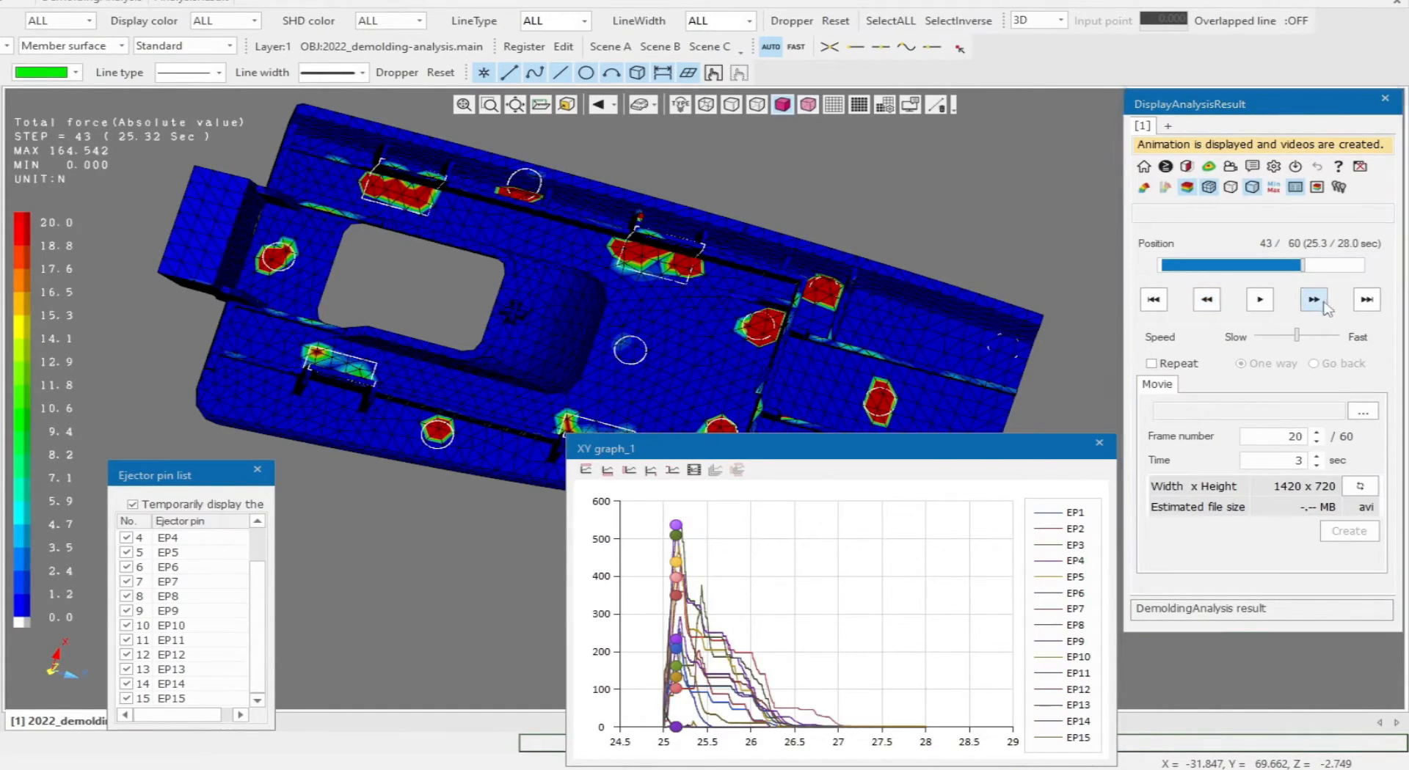
pyautogui.click(1324, 305)
pyautogui.click(1323, 305)
pyautogui.click(1325, 306)
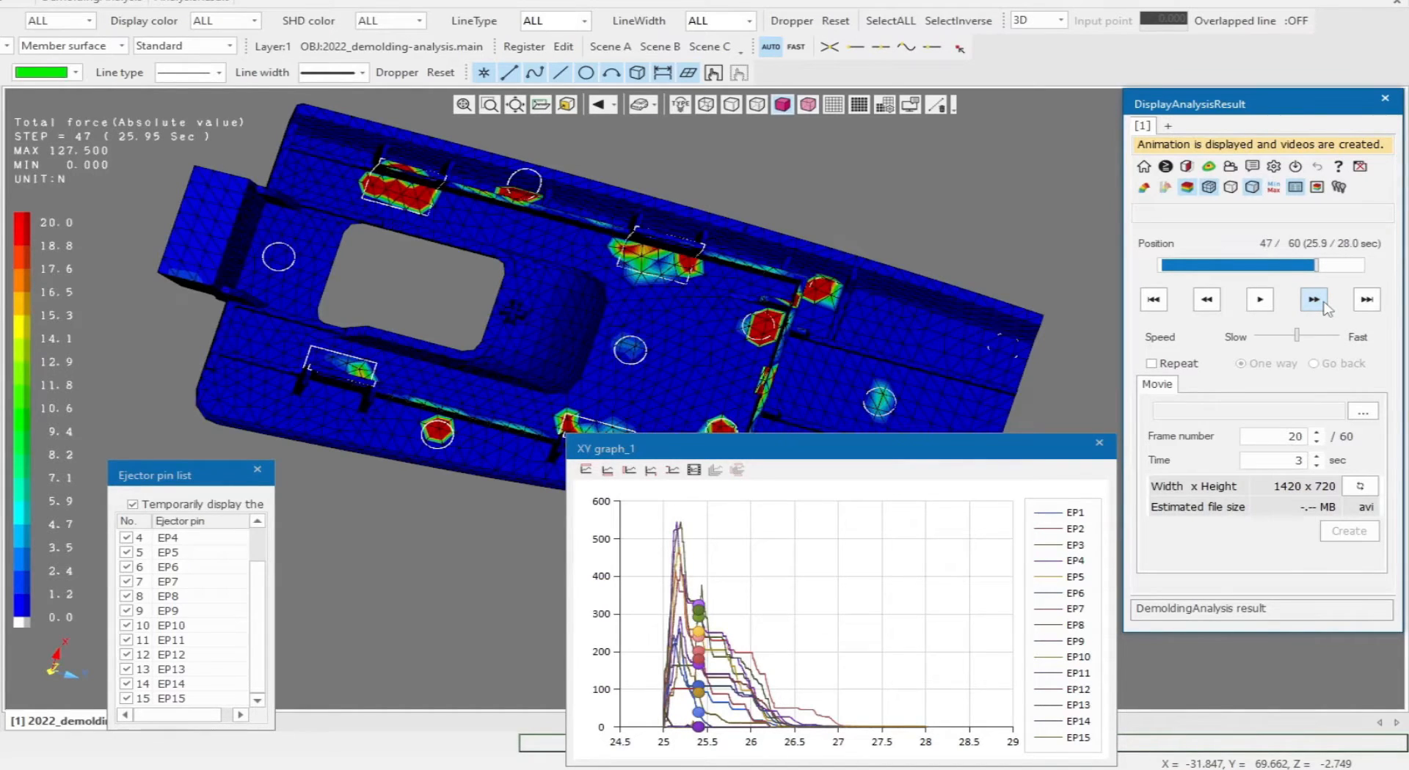
pyautogui.click(1325, 307)
pyautogui.click(1325, 306)
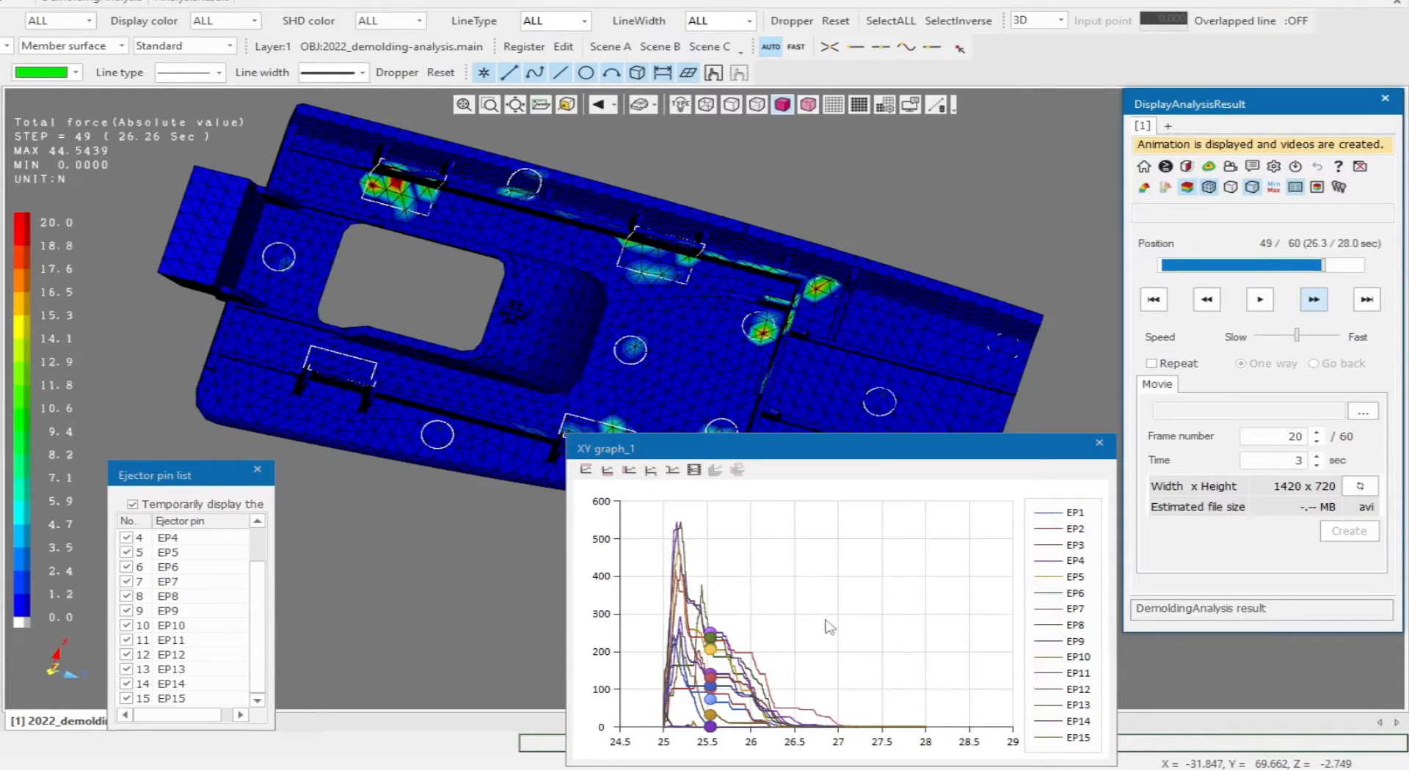
# - Read individual ejector pin loads, including EP12, at the current frame's points on the graph
pyautogui.moveTo(709, 635)
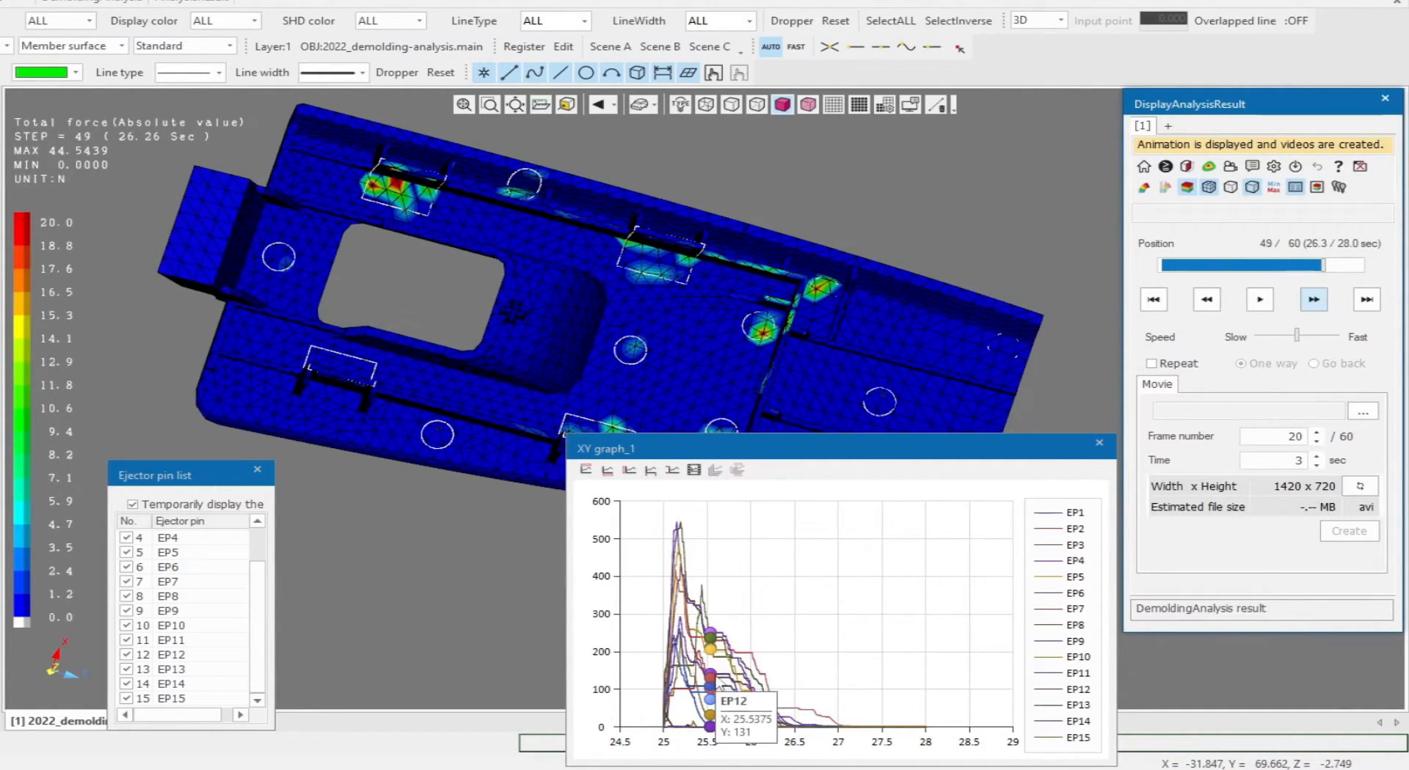
pyautogui.moveTo(711, 676); pyautogui.dragTo(694, 670)
pyautogui.scroll(-1, 971, 575)
pyautogui.moveTo(978, 611)
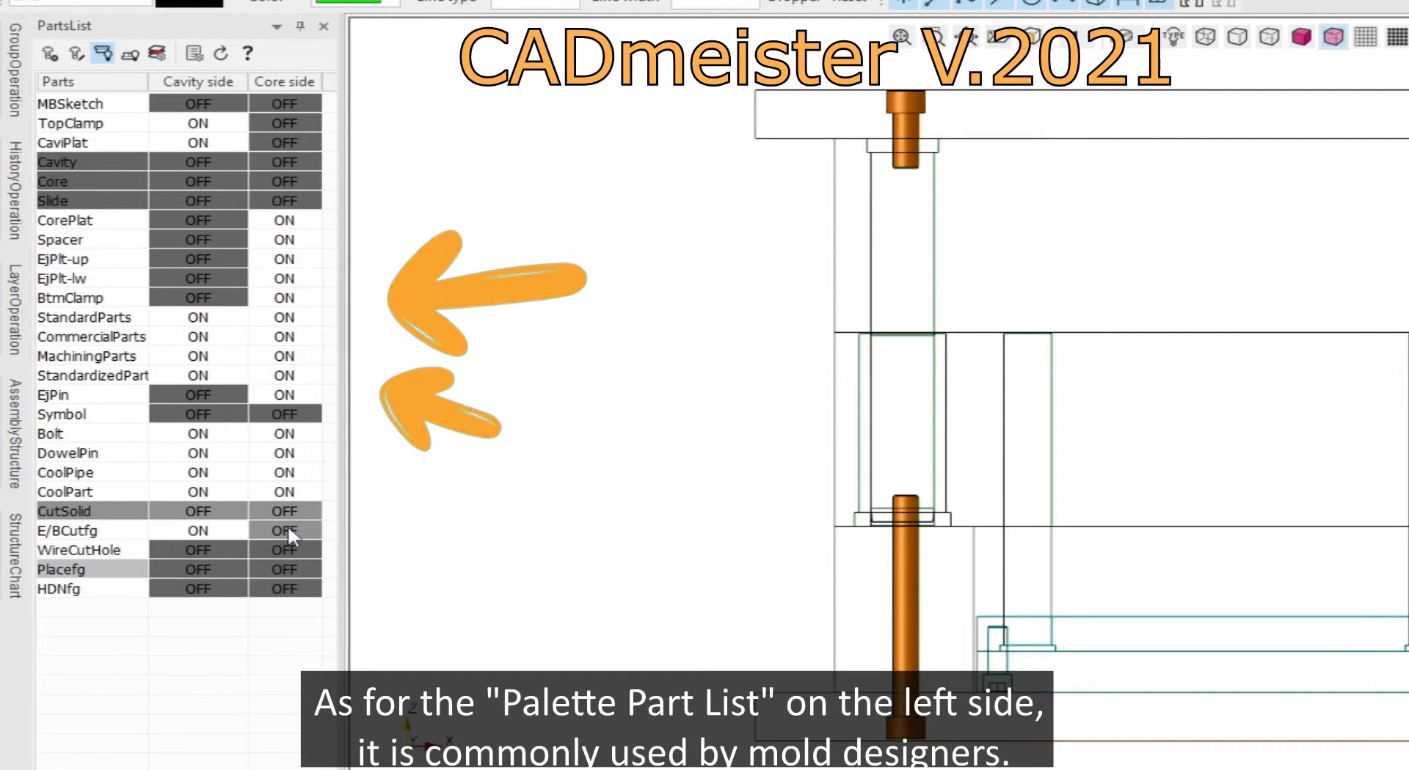
# - Toggle the core-side Bolt parts off and on in the parts list, and turn off the cavity-side E/BCutfg parts
pyautogui.click(293, 435)
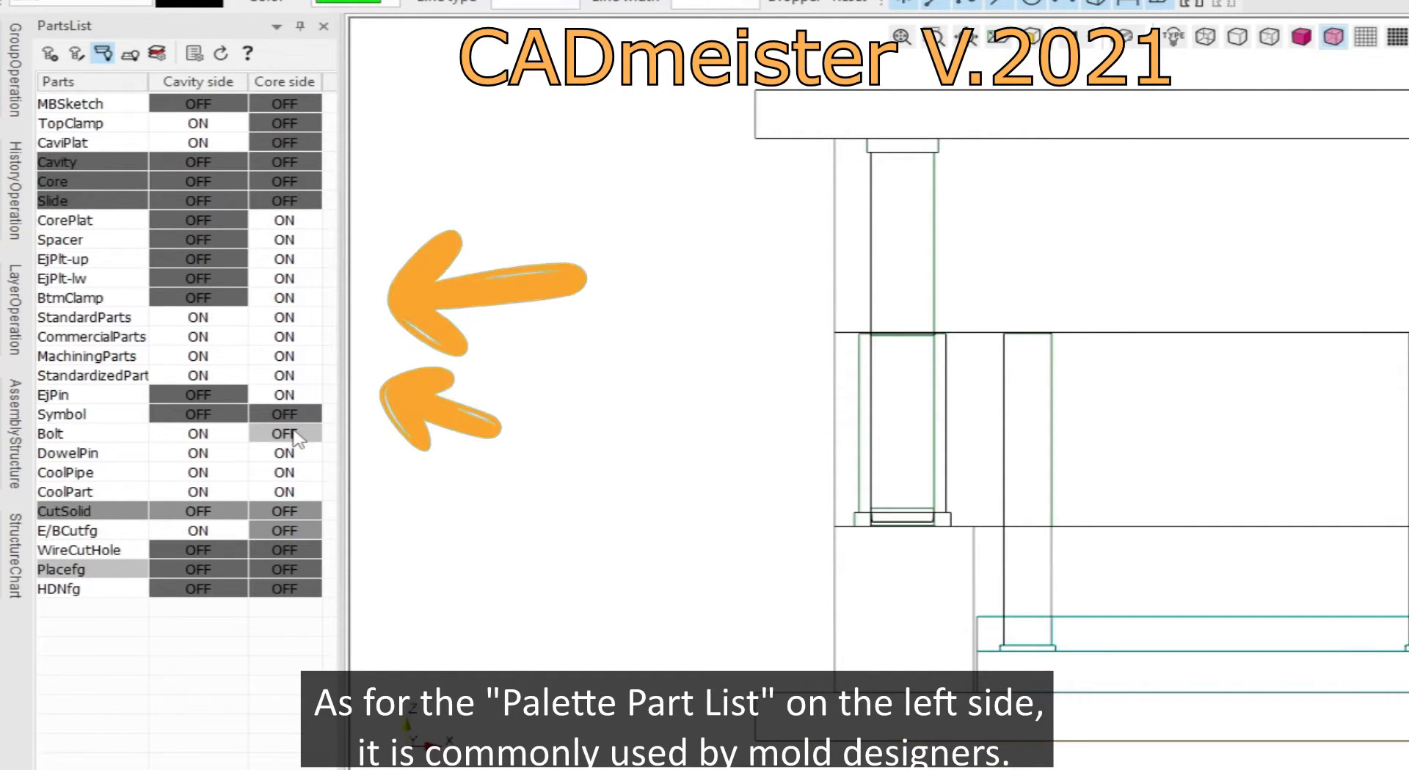
pyautogui.click(294, 432)
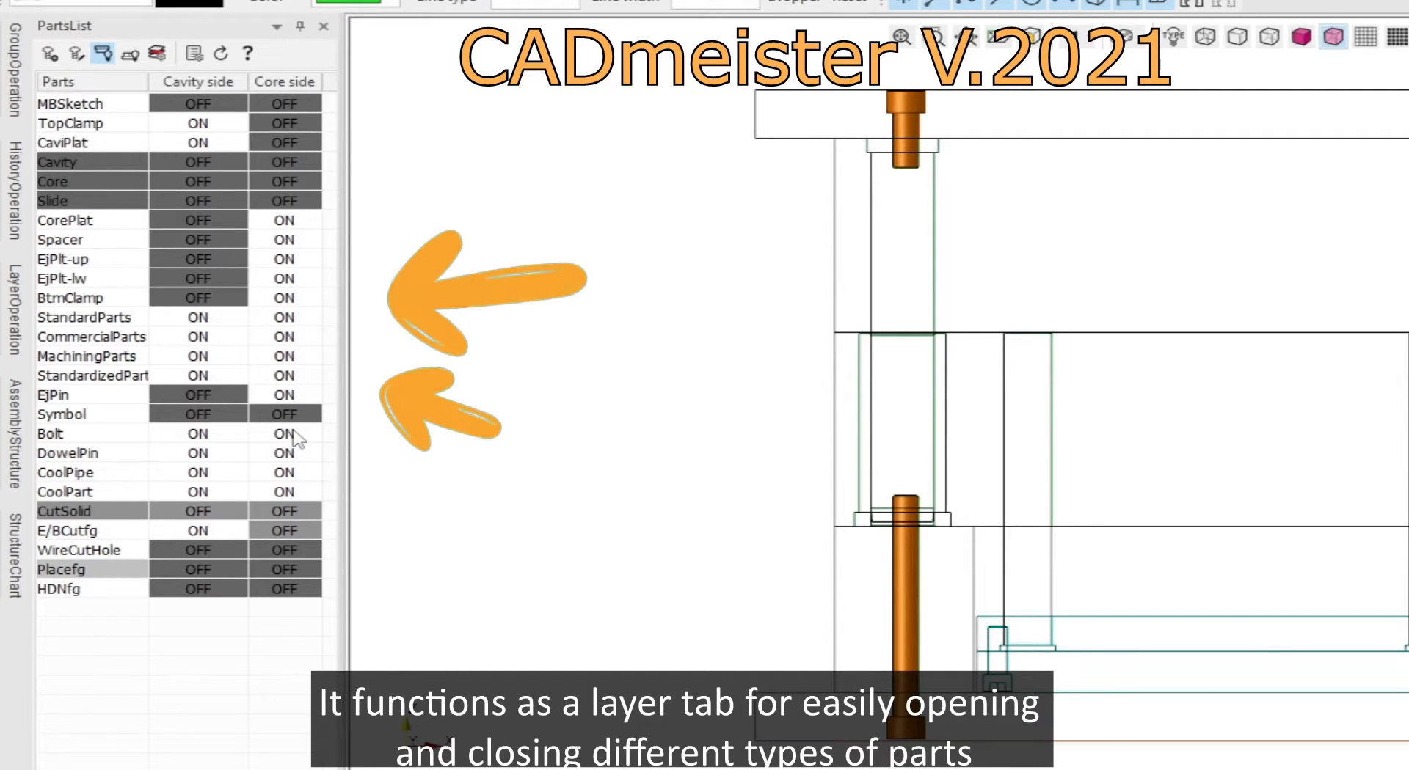
pyautogui.click(294, 433)
pyautogui.click(294, 434)
pyautogui.click(209, 529)
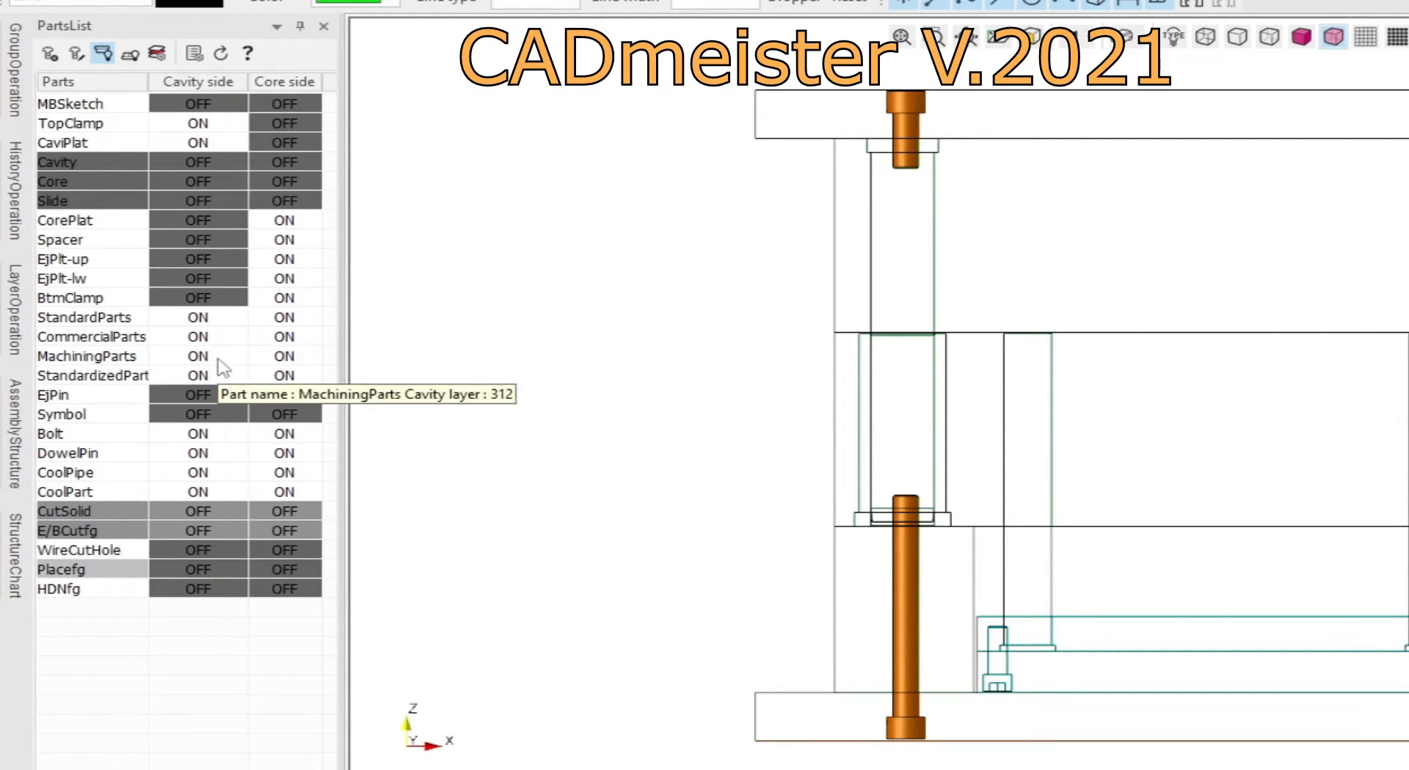
# - Register the upper bolt in the top clamp plate as a cavity-side Bolt part with the Change parts command
pyautogui.click(76, 59)
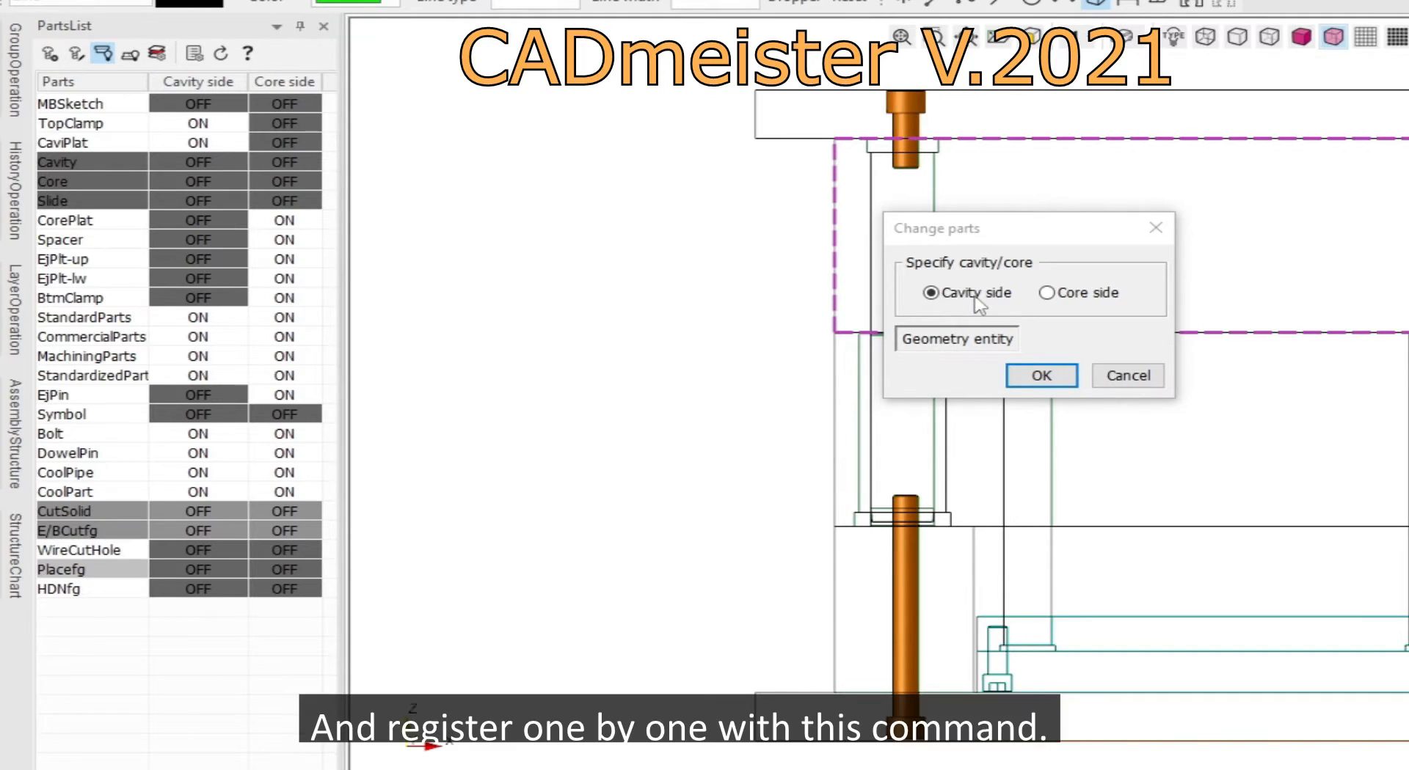
pyautogui.click(905, 121)
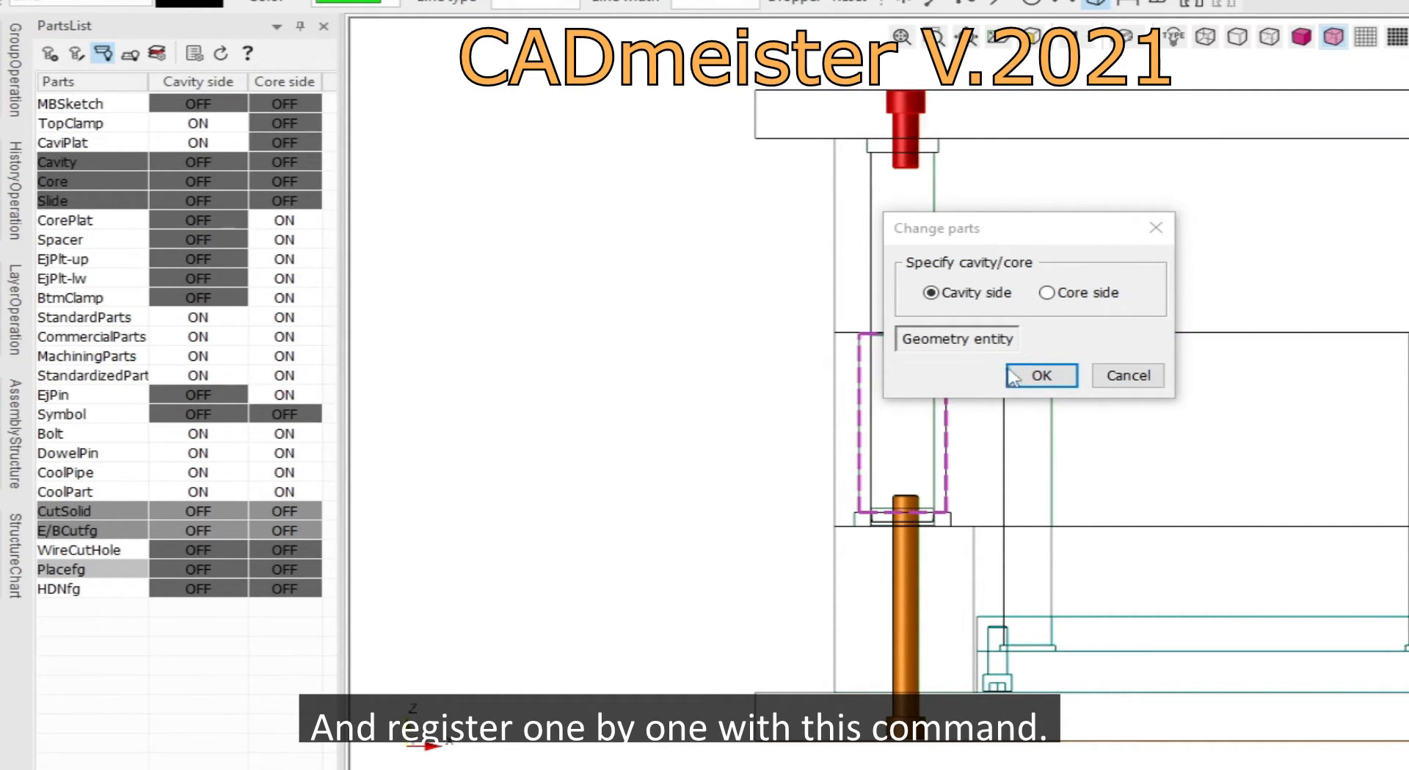
pyautogui.click(1031, 376)
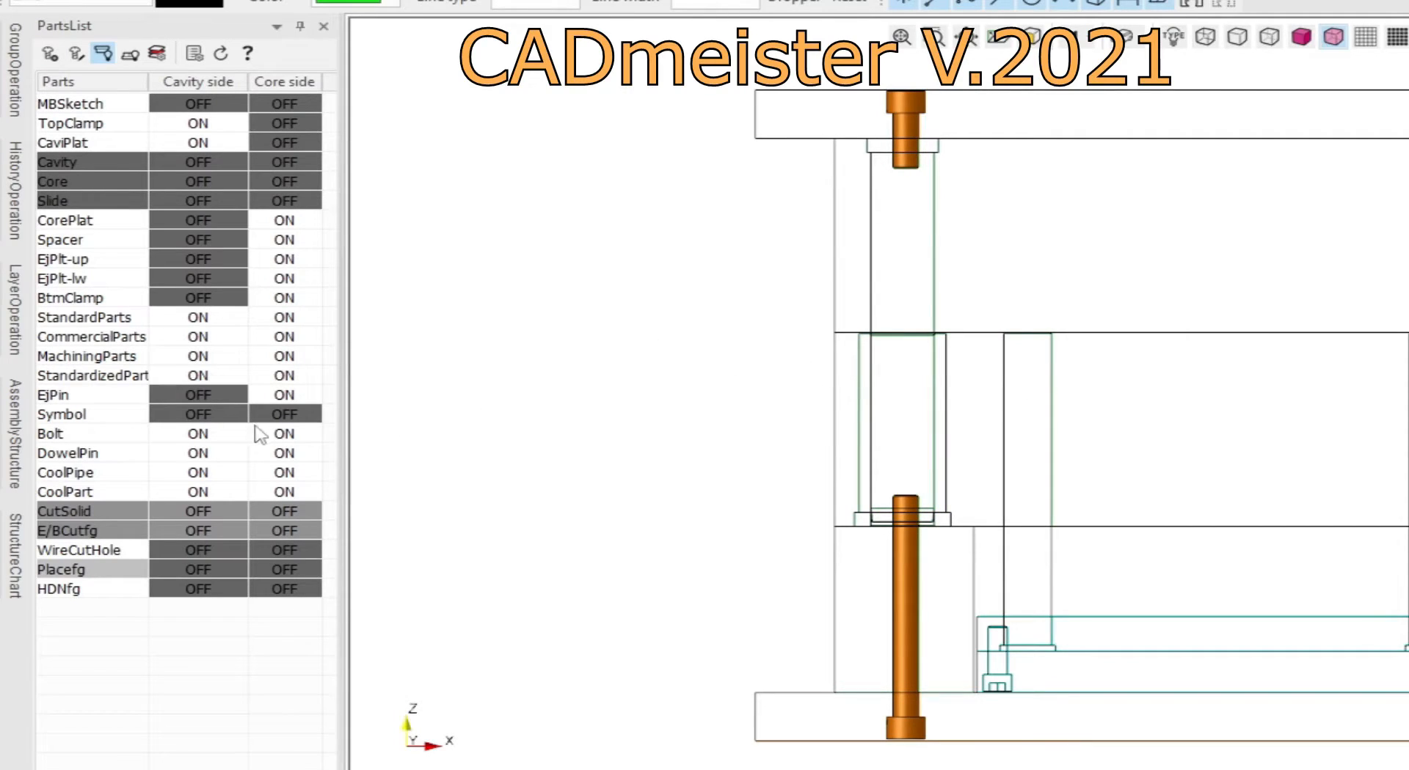
# - Toggle the Bolt parts on the cavity side and core side to check which bolt belongs to each side
pyautogui.click(205, 435)
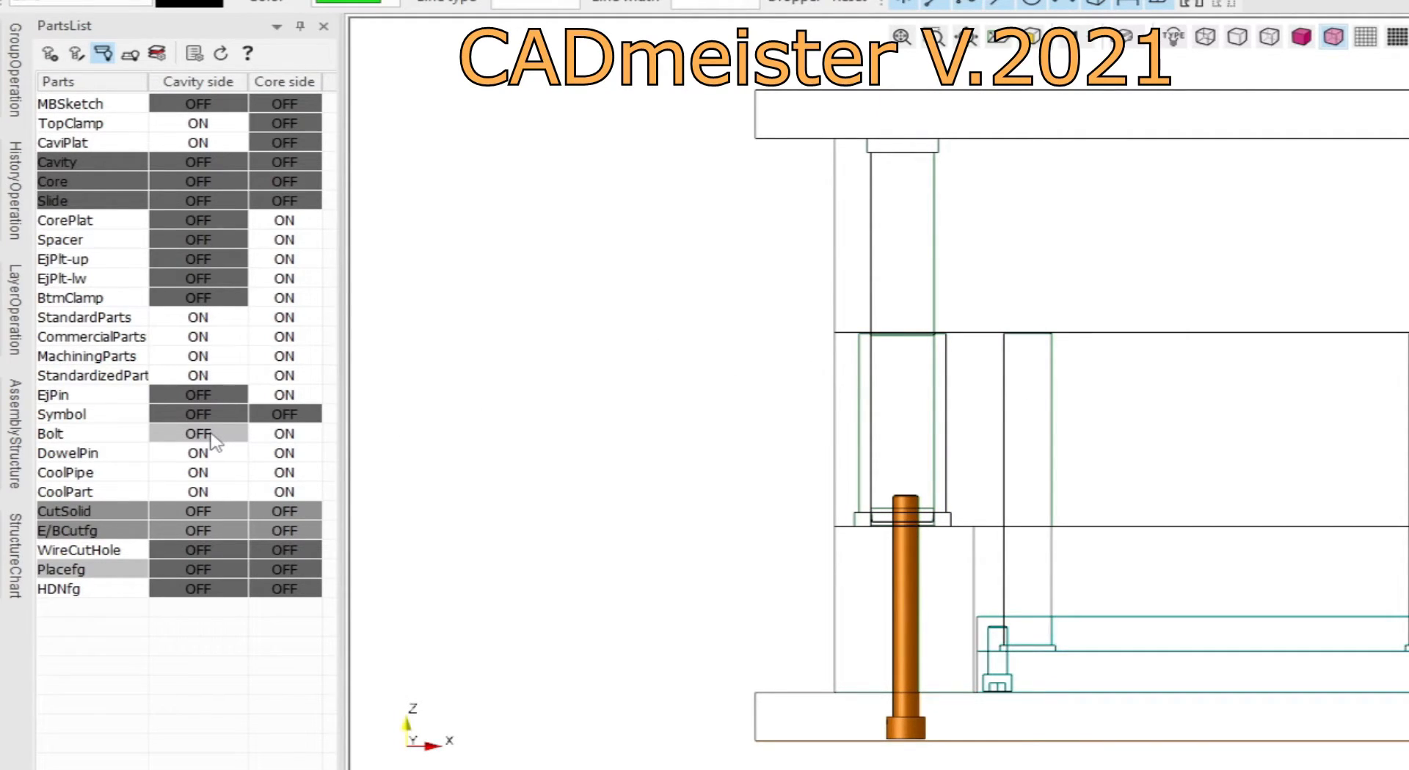
pyautogui.click(209, 435)
pyautogui.click(209, 435)
pyautogui.click(285, 435)
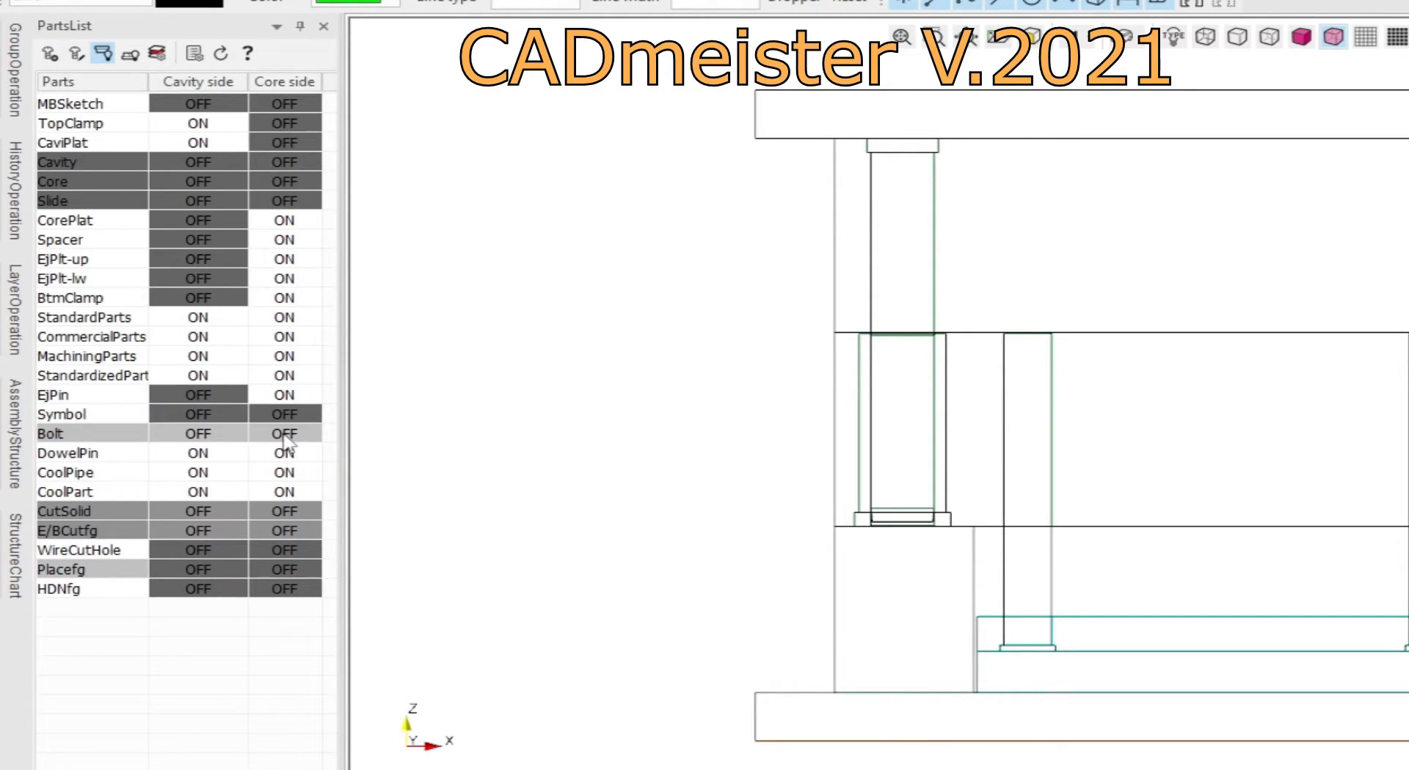
pyautogui.click(284, 435)
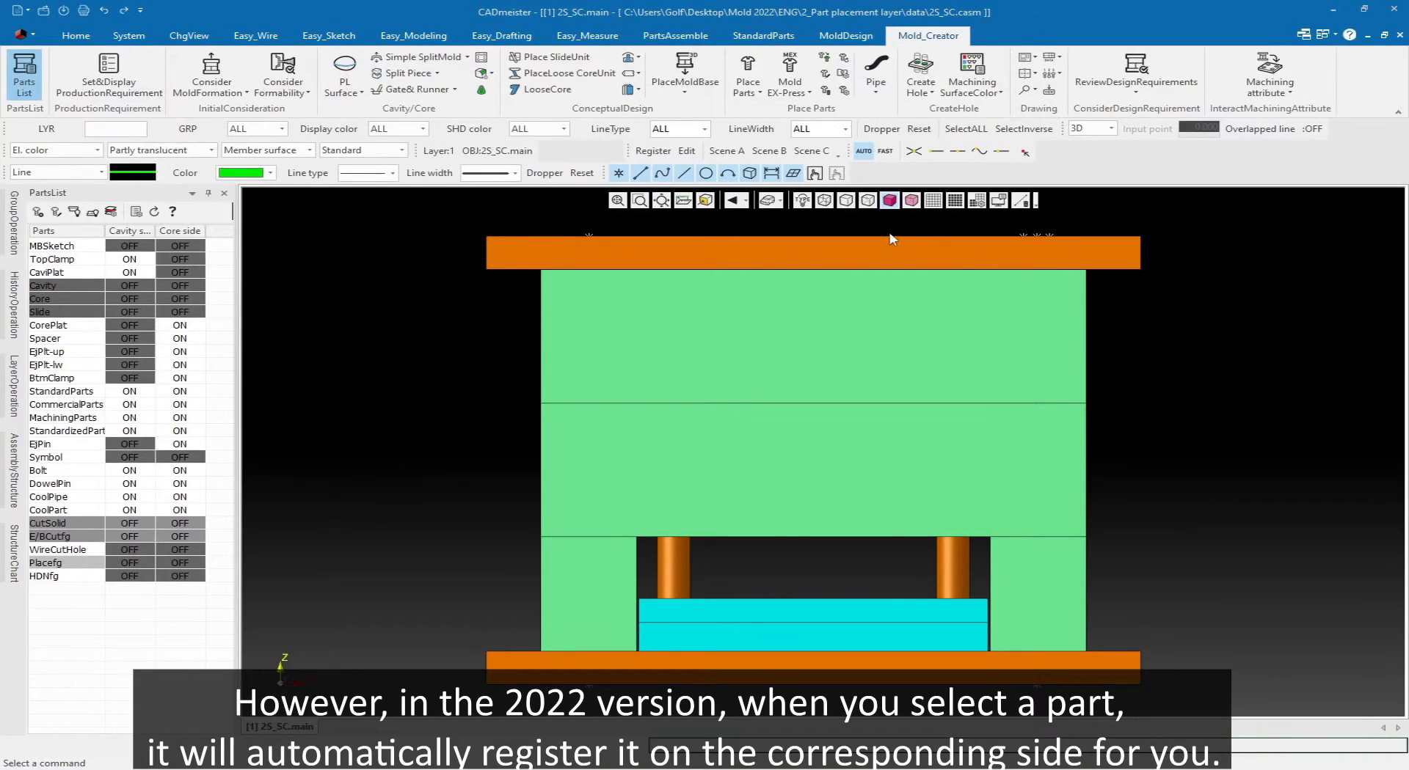
# - Display hidden edges as dashed lines and choose CB:Socket Head Cap Screws(Auto) for part placement by searching for CB
pyautogui.click(867, 202)
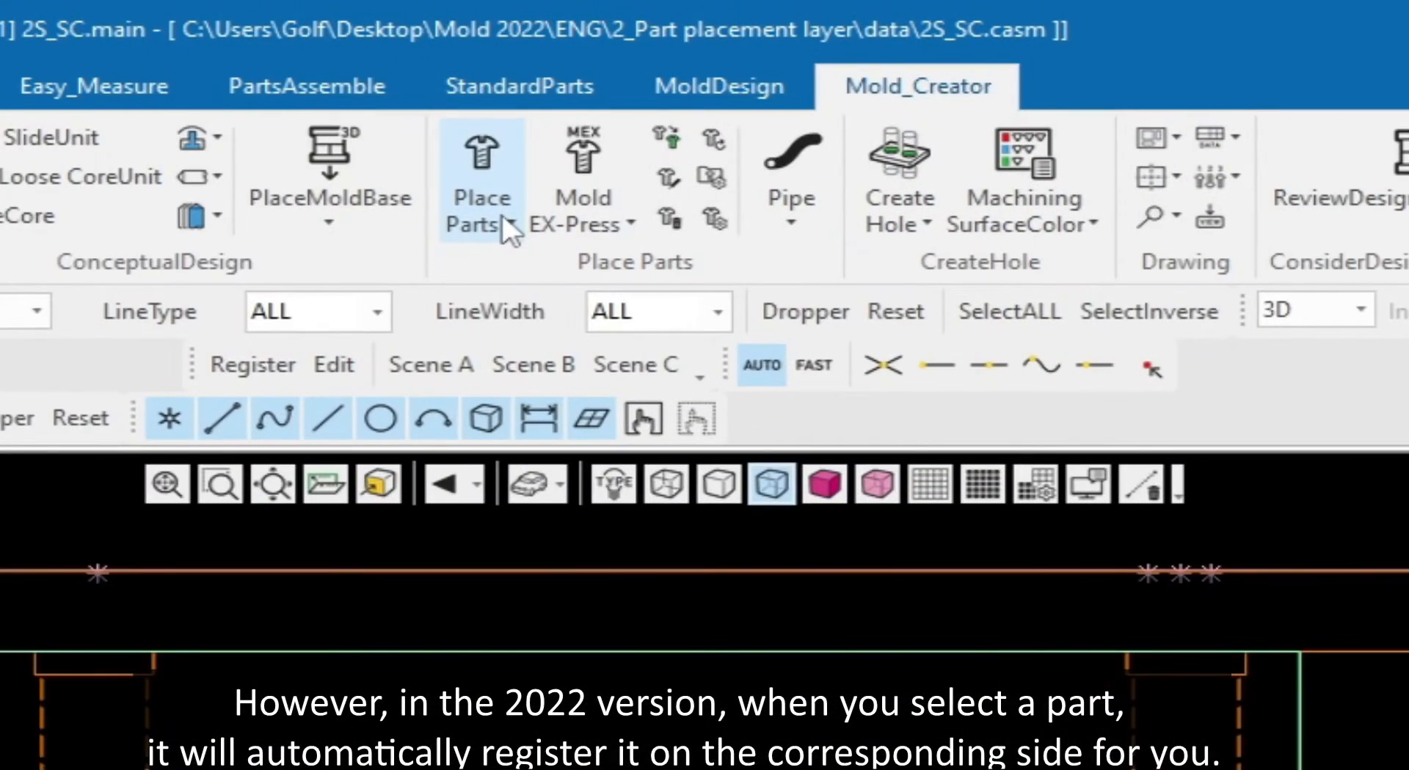
pyautogui.click(506, 223)
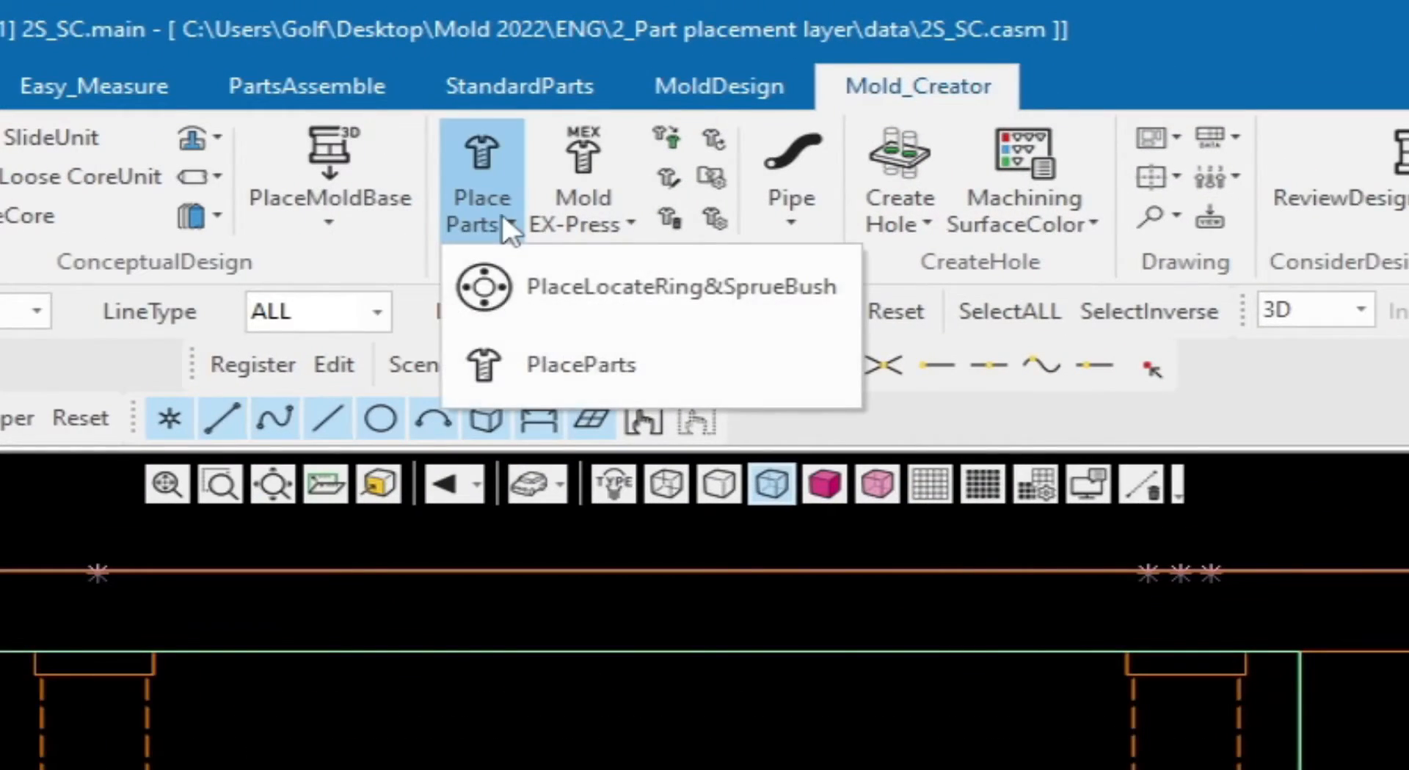
pyautogui.click(570, 396)
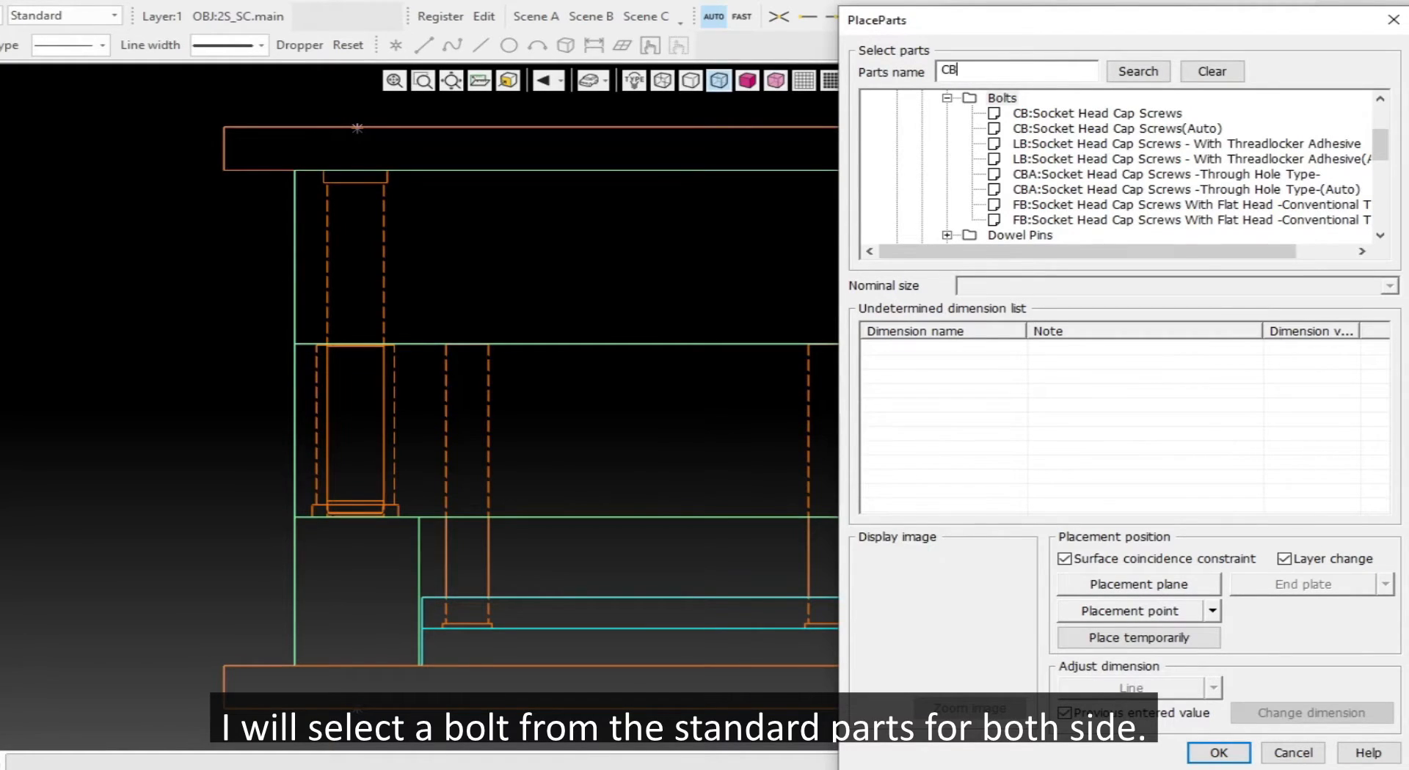
pyautogui.press('Return')
pyautogui.scroll(-1, 1086, 136)
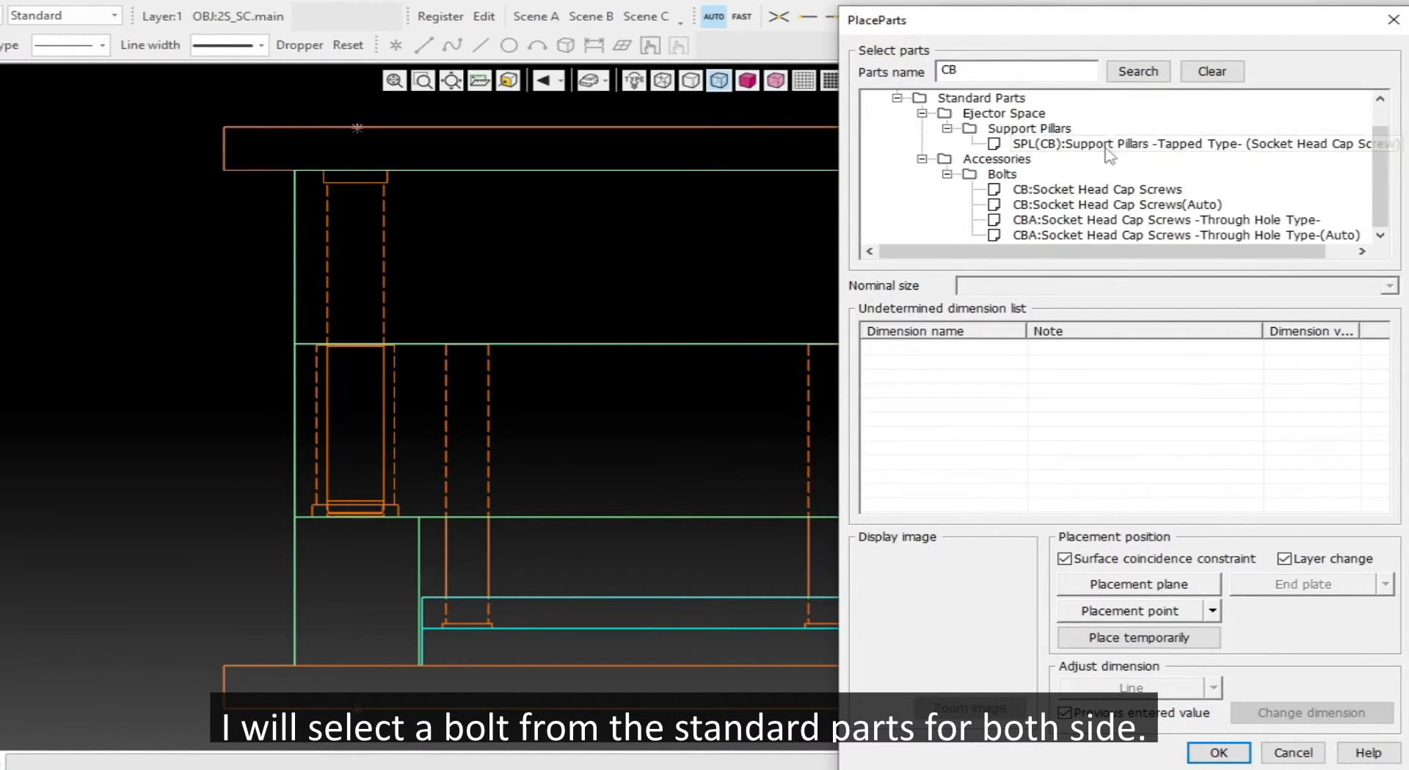
pyautogui.click(1123, 205)
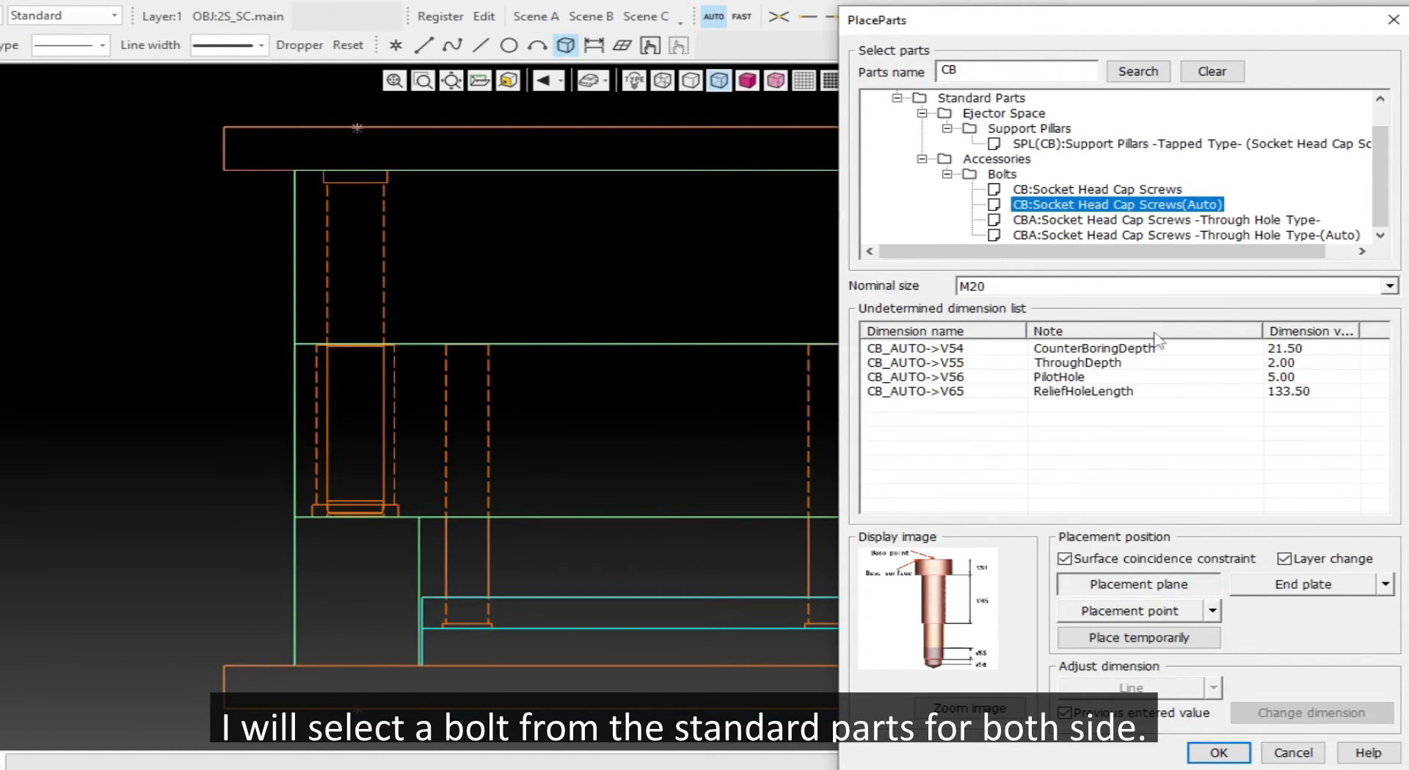
# - Place the M20 bolt on the top clamp plate's upper face at one side's middle point, with the cavity plate as end plate
pyautogui.scroll(-2, 558, 259)
pyautogui.moveTo(319, 254); pyautogui.dragTo(437, 328, button='middle')
pyautogui.moveTo(499, 209); pyautogui.dragTo(589, 289, button='middle')
pyautogui.scroll(3, 578, 225)
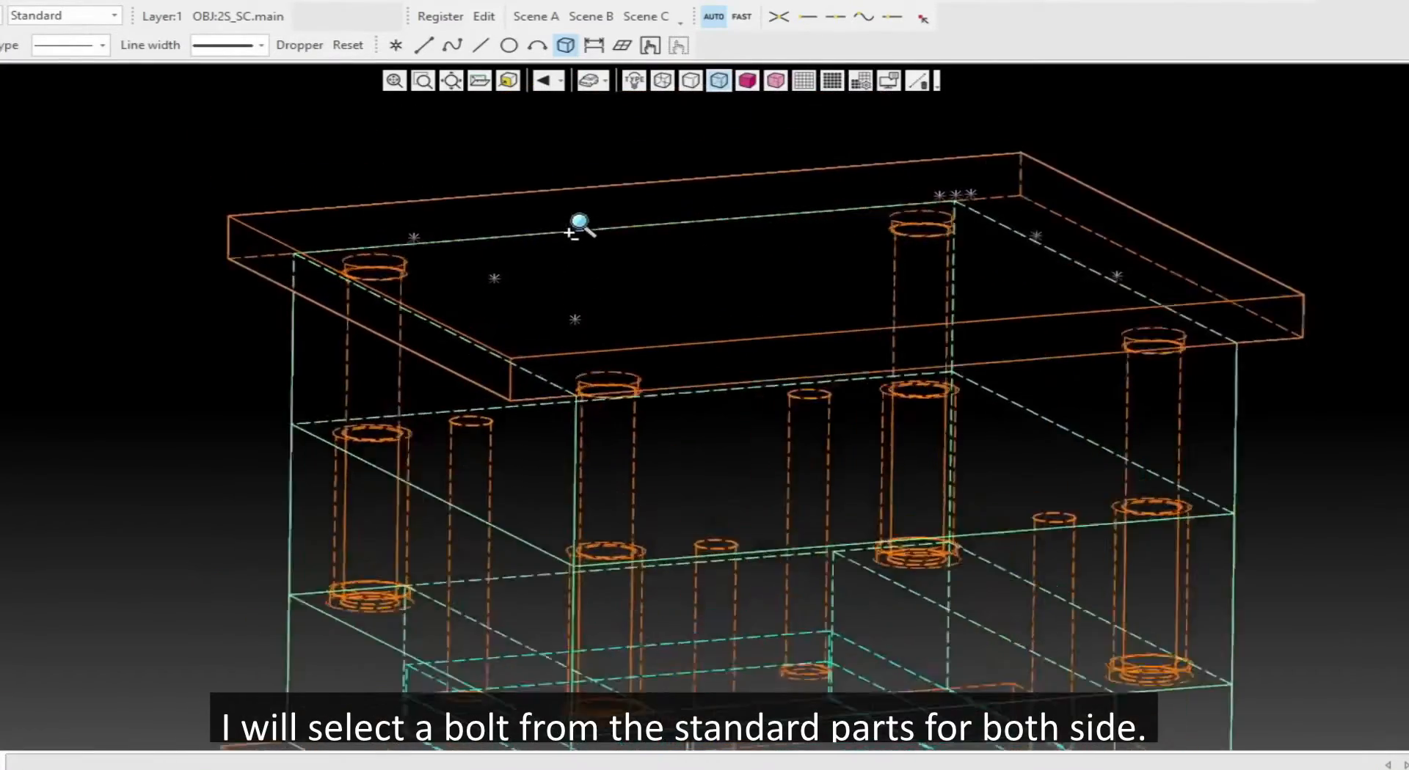
pyautogui.click(648, 268)
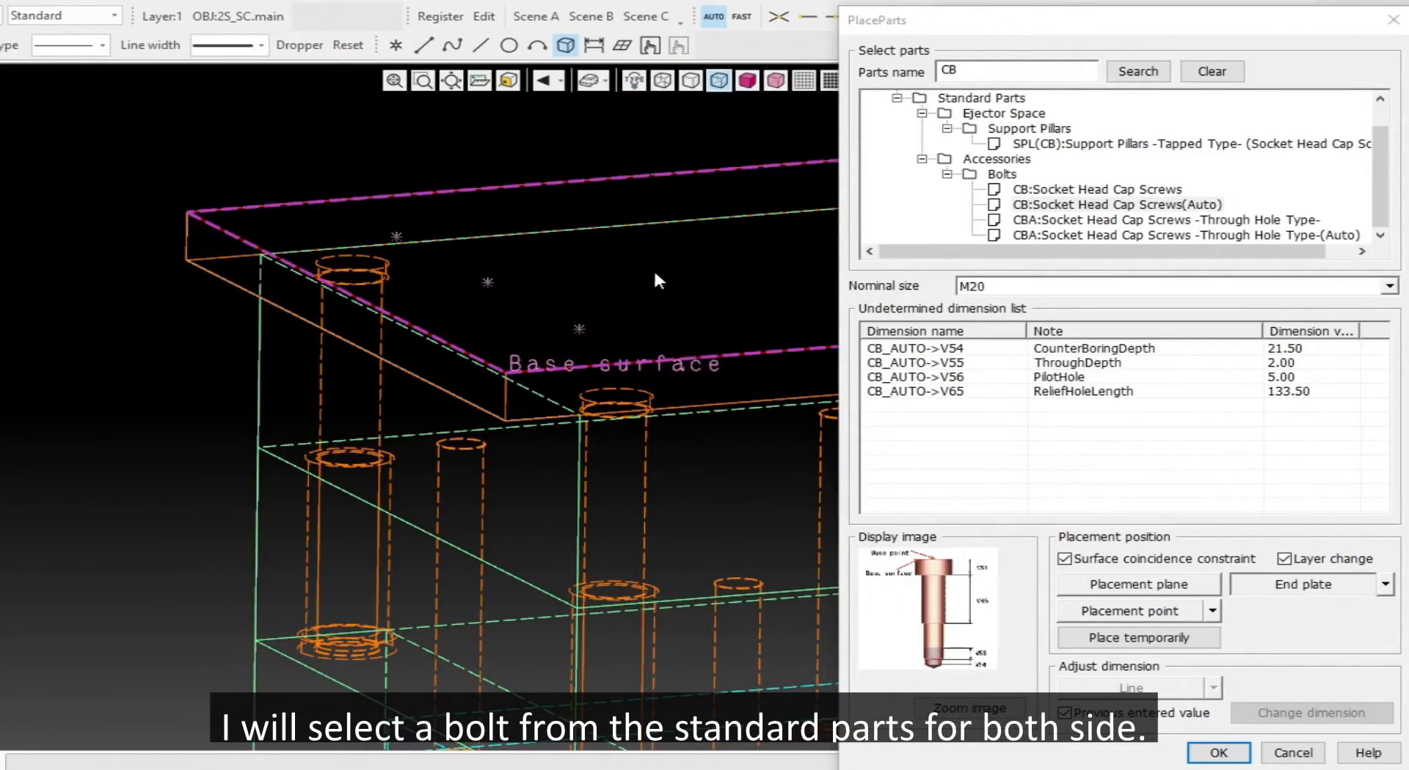
pyautogui.scroll(-2, 717, 266)
pyautogui.moveTo(702, 339); pyautogui.dragTo(609, 208, button='middle')
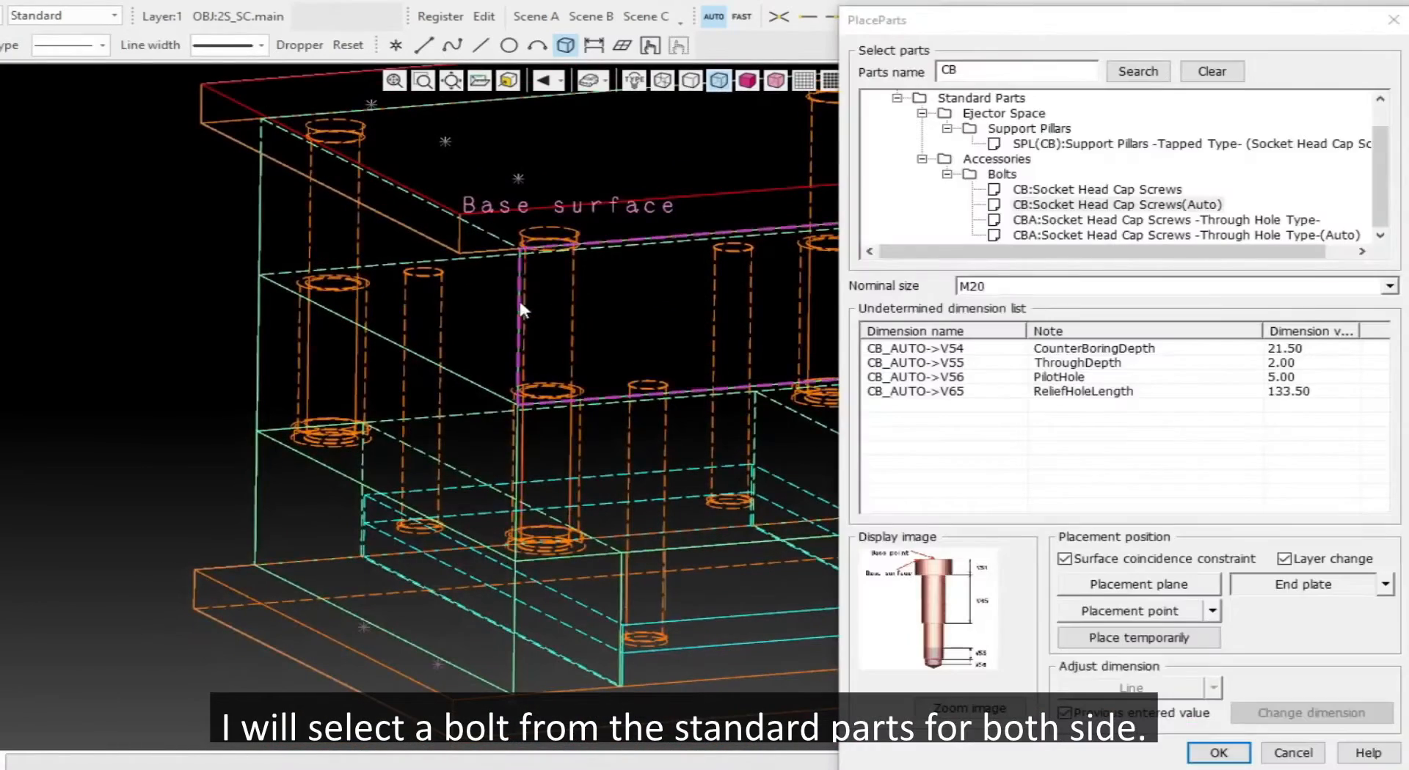
pyautogui.moveTo(676, 305); pyautogui.dragTo(397, 377, button='middle')
pyautogui.scroll(-2, 395, 387)
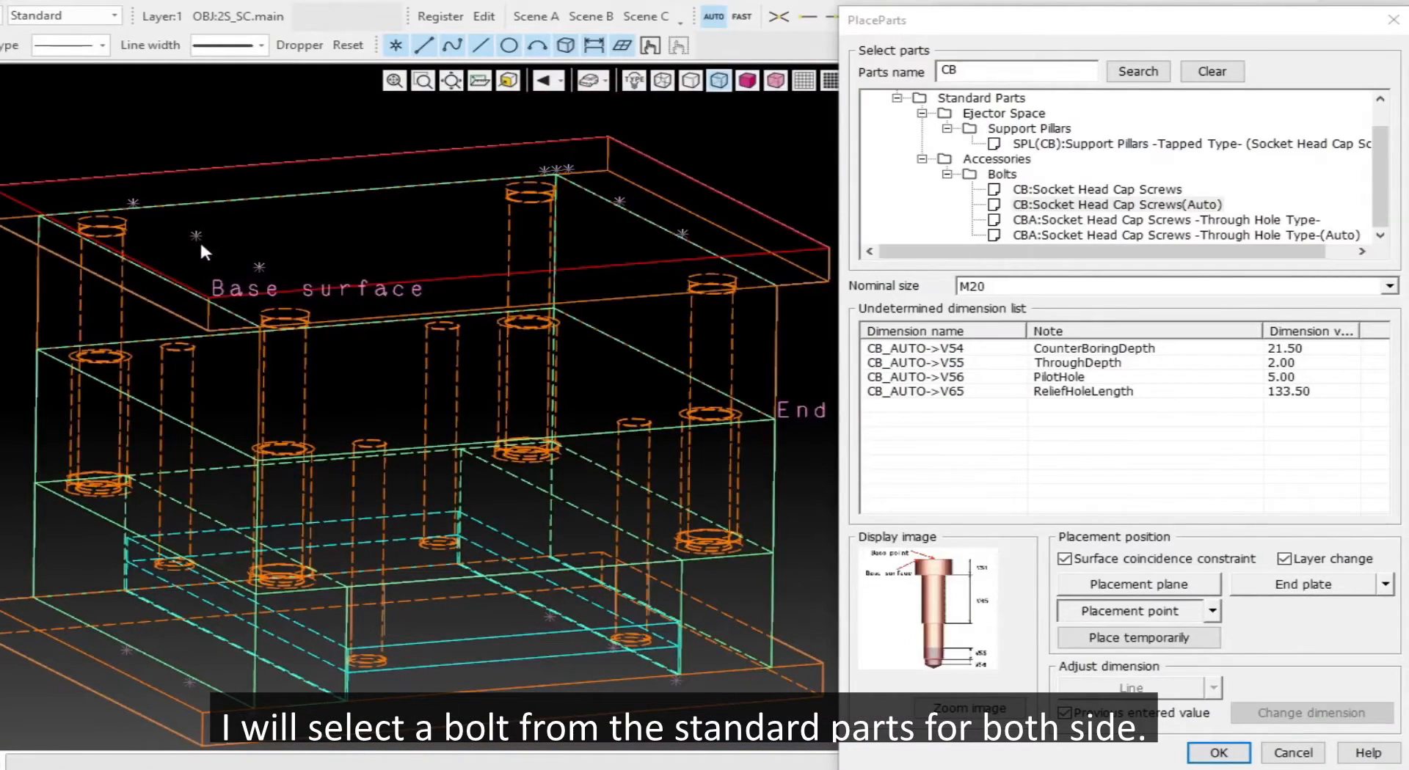
pyautogui.click(196, 235)
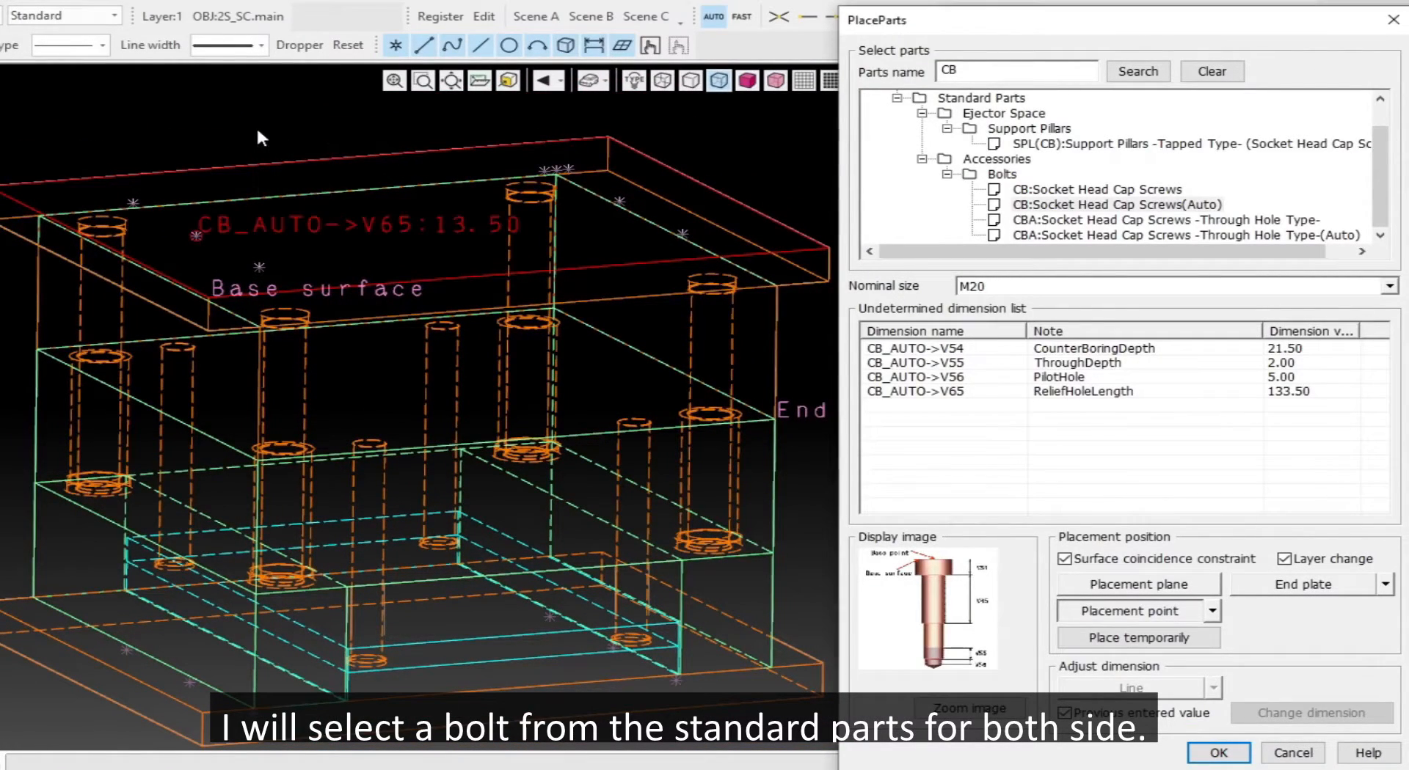
pyautogui.press('Return')
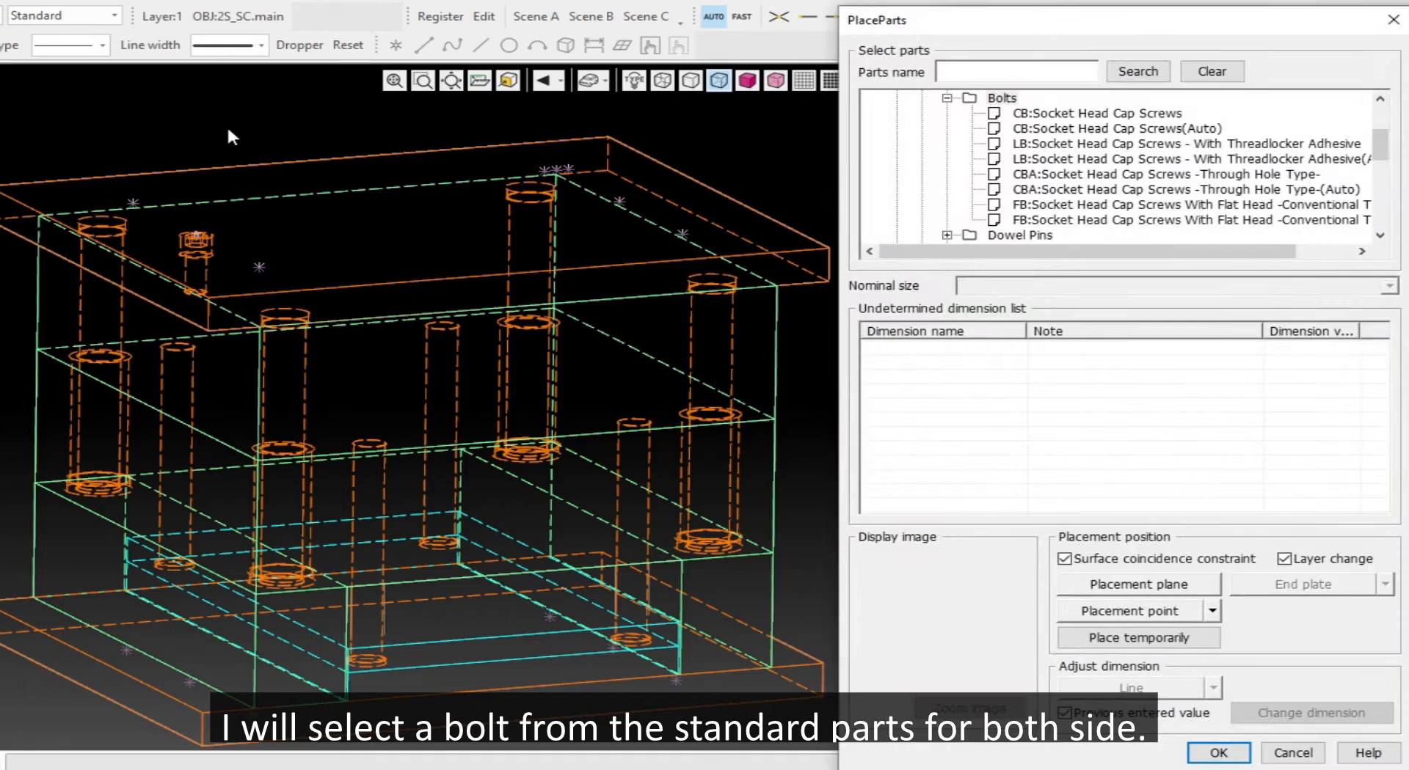
# - Examine the bolt placed in the top clamp plate in the XZ view and in a tilted overall view
pyautogui.press('Escape')
pyautogui.scroll(-1, 433, 283)
pyautogui.moveTo(448, 293); pyautogui.dragTo(456, 301, button='middle')
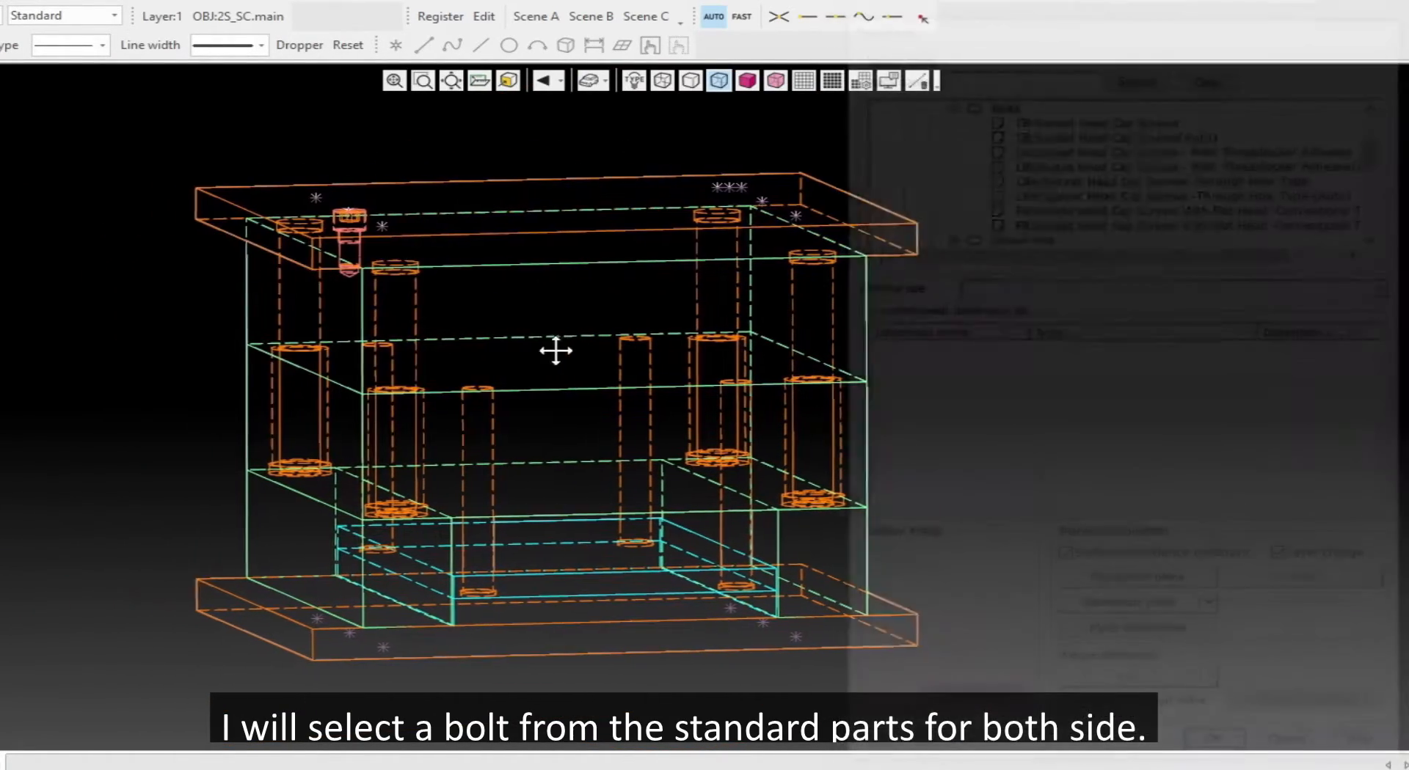
pyautogui.moveTo(553, 352); pyautogui.dragTo(512, 338, button='middle')
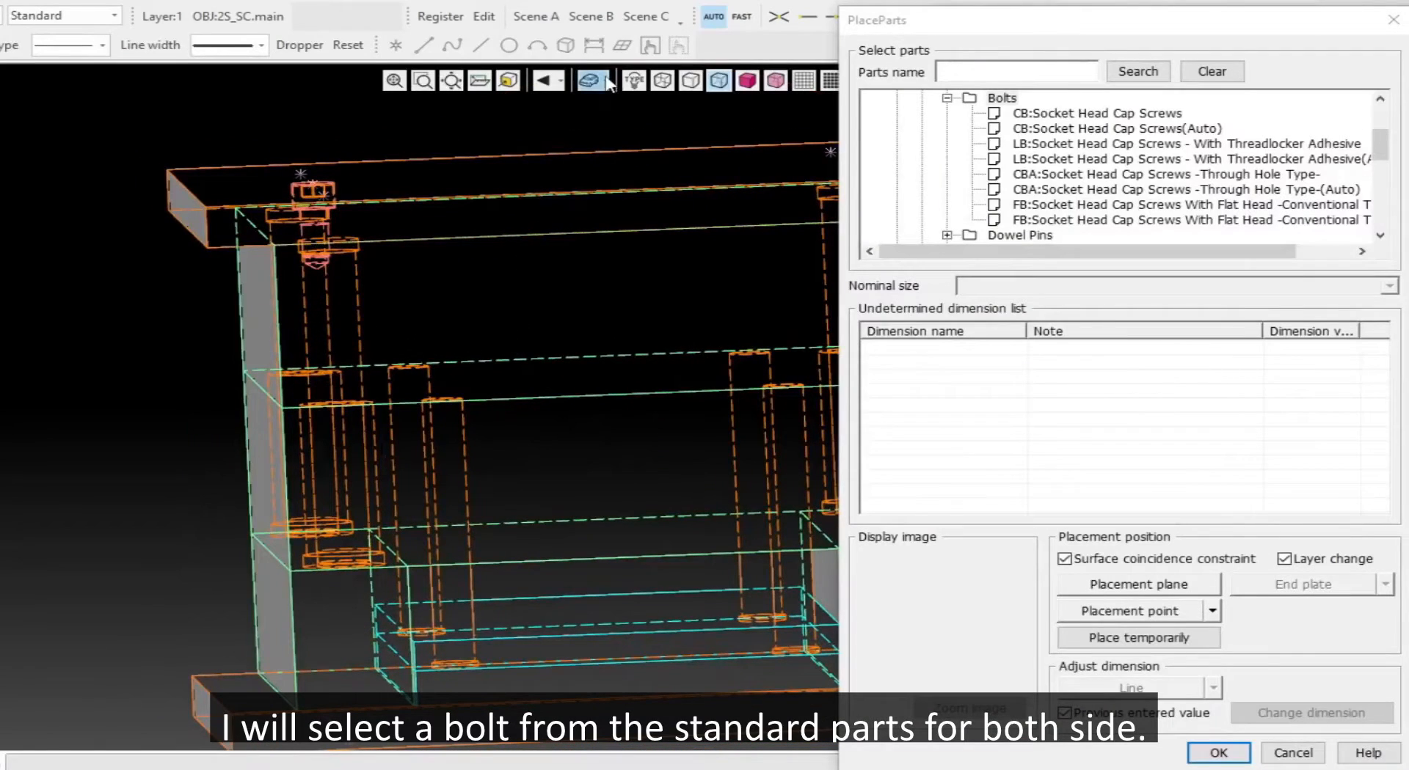
pyautogui.click(606, 81)
pyautogui.click(610, 166)
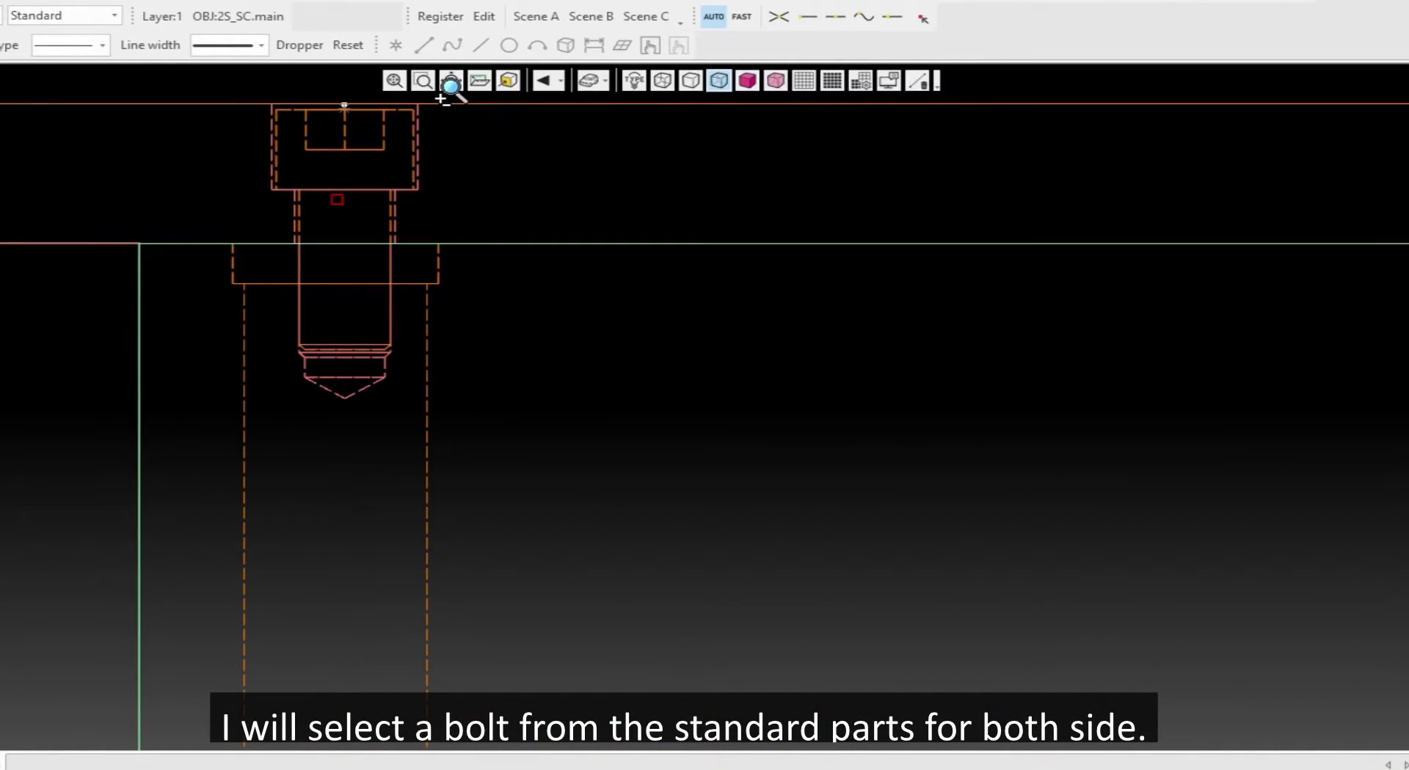
pyautogui.moveTo(450, 87); pyautogui.dragTo(353, 342, button='middle')
pyautogui.moveTo(464, 311); pyautogui.dragTo(506, 362, button='middle')
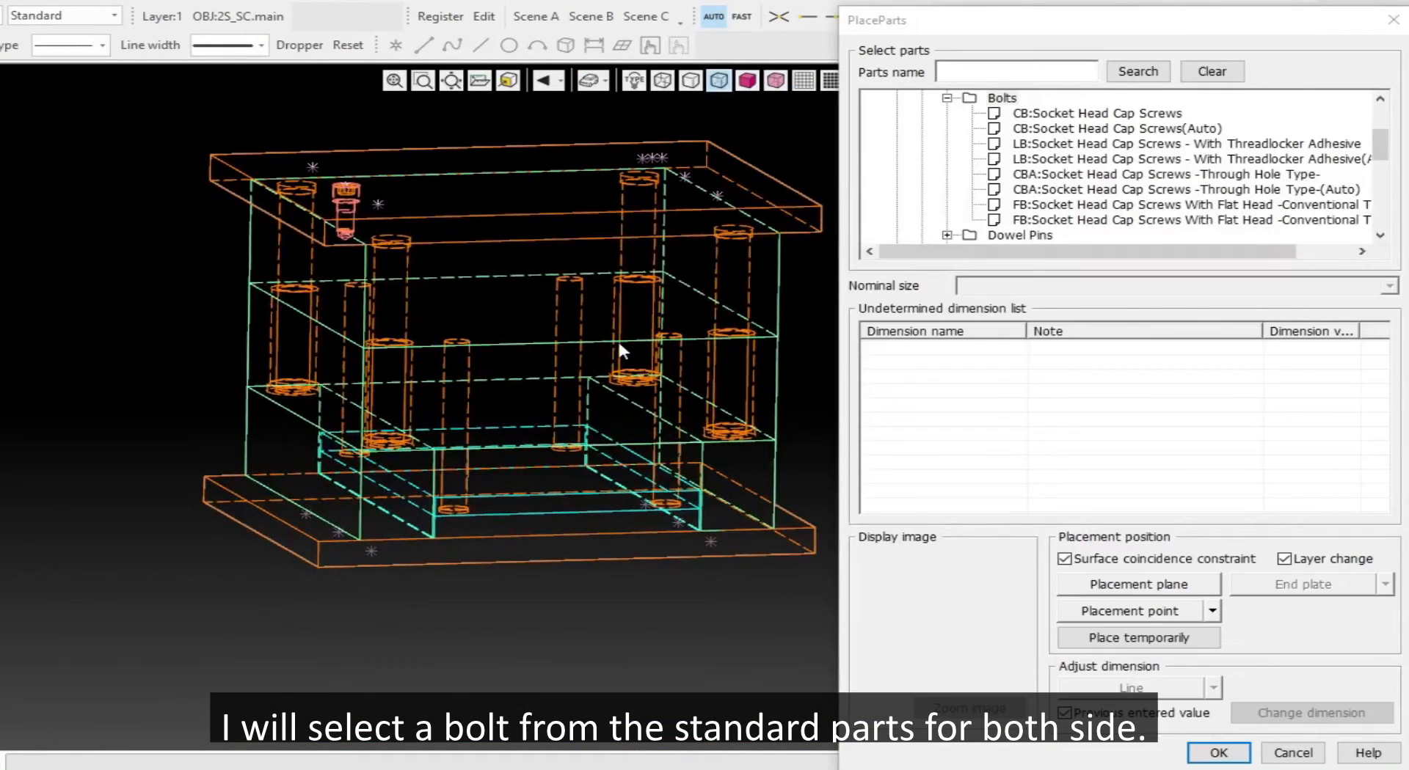
# - Search the standard parts for CB again and choose CB:Socket Head Cap Screws(Auto) for a second bolt
pyautogui.click(994, 70)
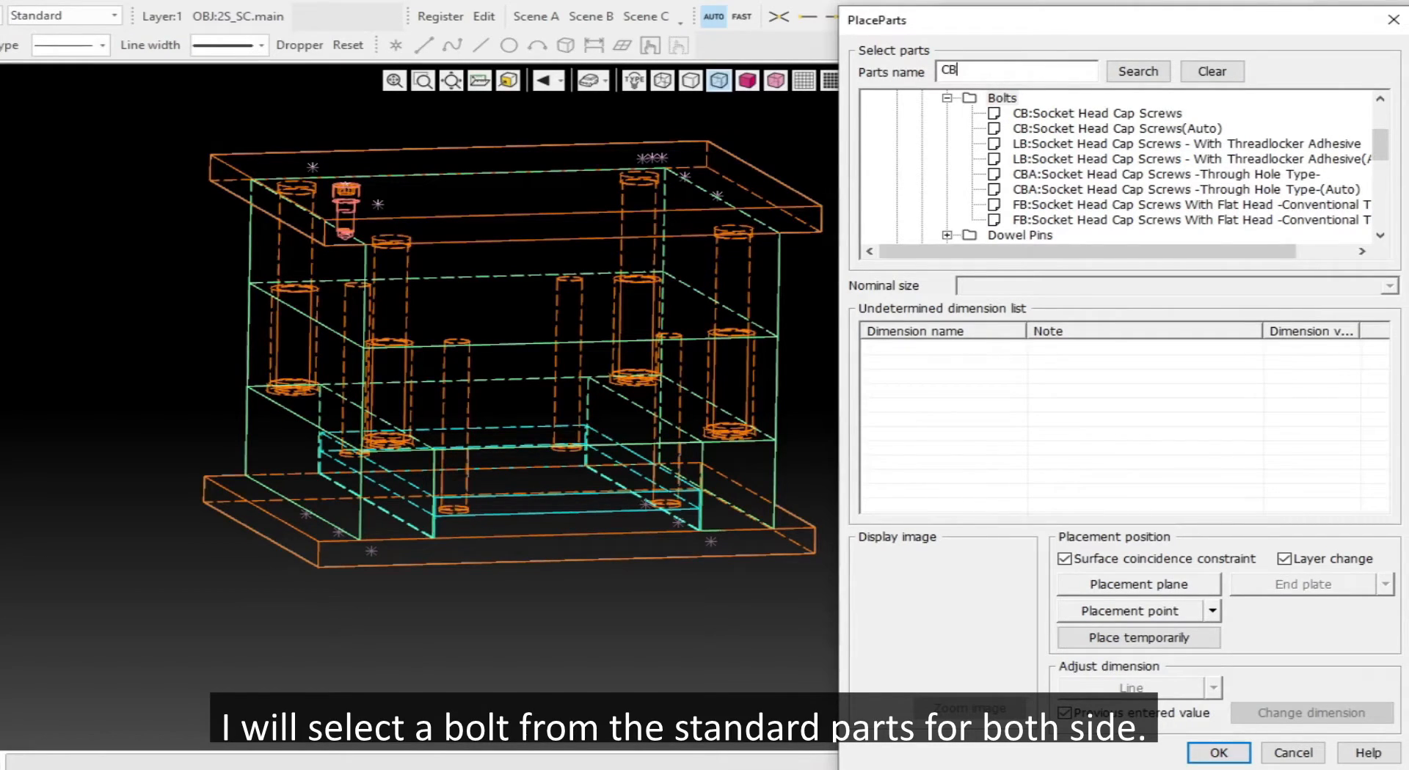
pyautogui.press('Return')
pyautogui.scroll(-1, 1085, 205)
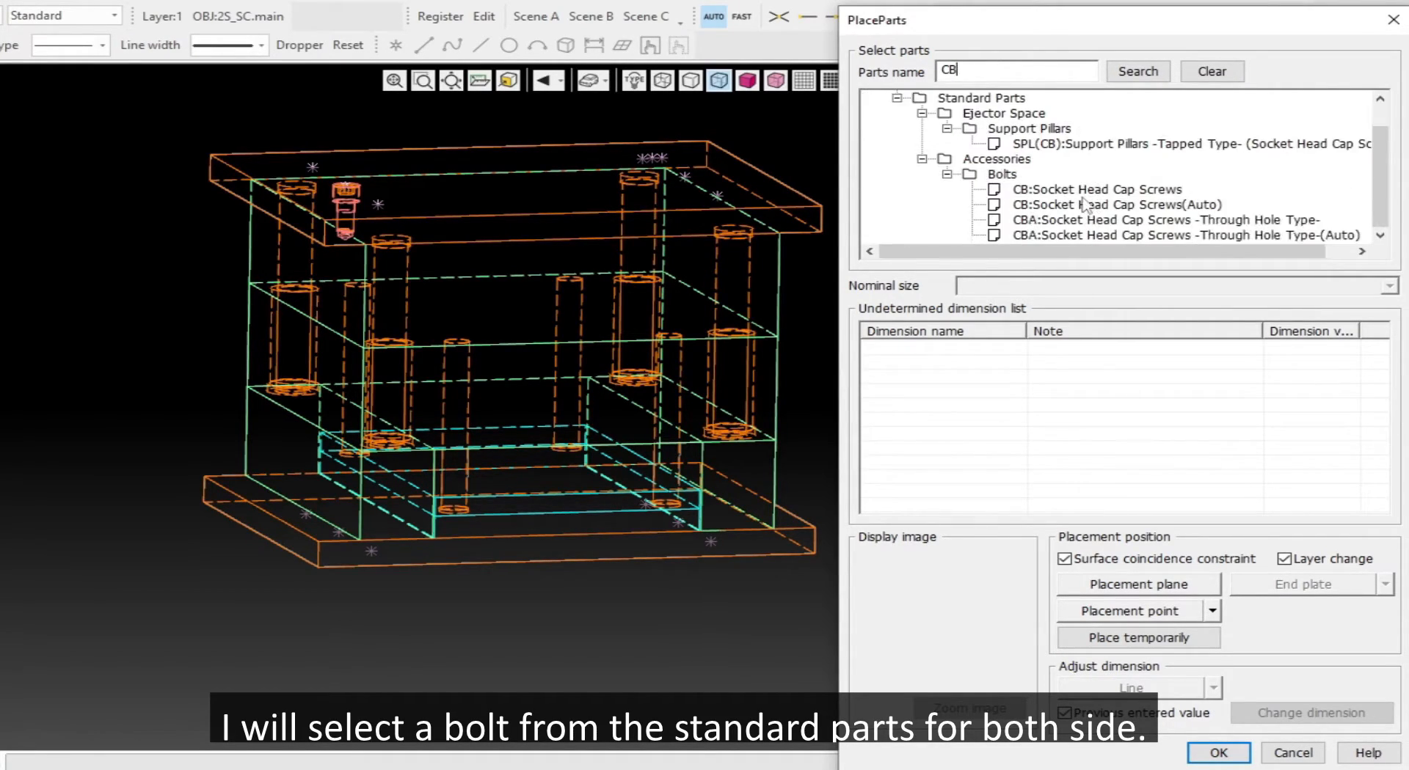
pyautogui.click(1087, 206)
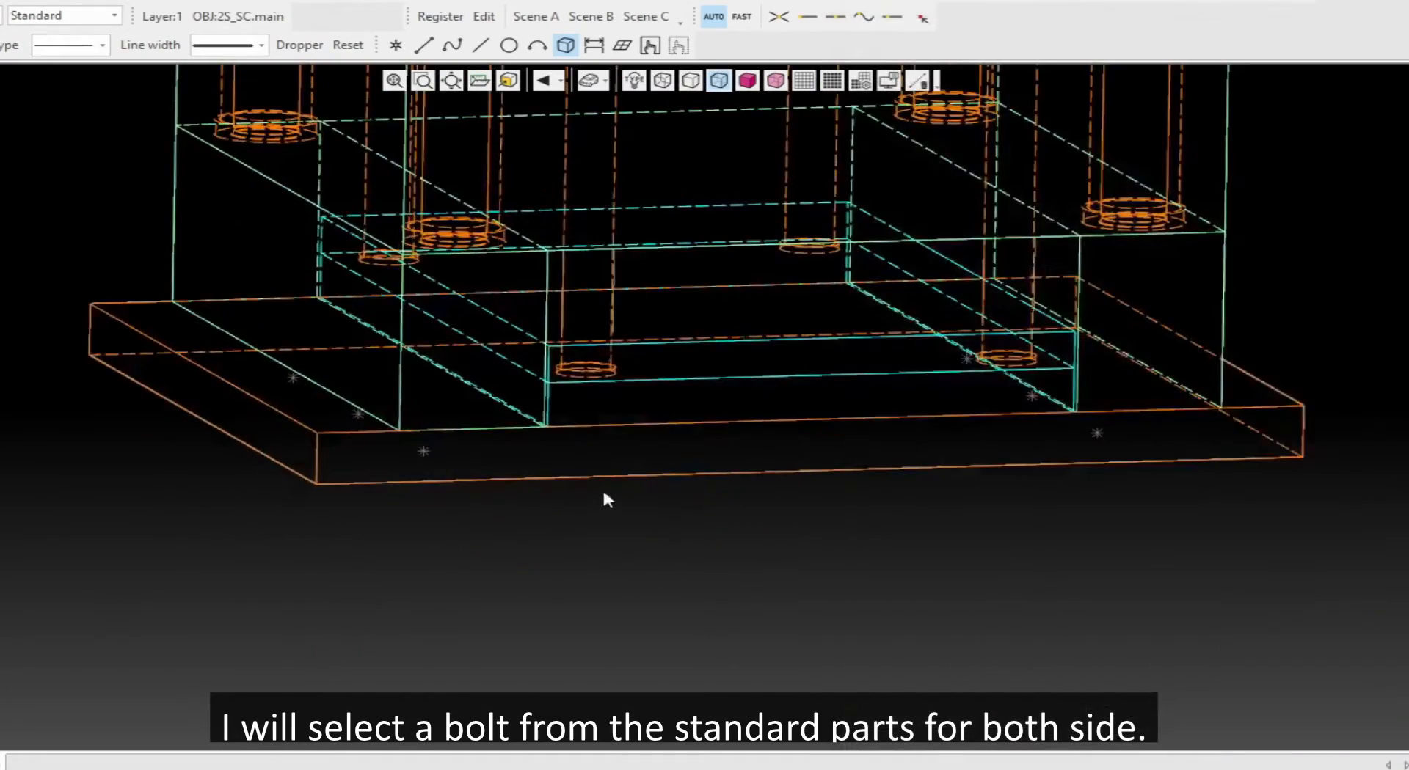
# - Place the M20 bolt on the bottom clamp plate's underside at one side's middle point, with the core plate as end plate
pyautogui.moveTo(604, 497); pyautogui.dragTo(585, 339, button='middle')
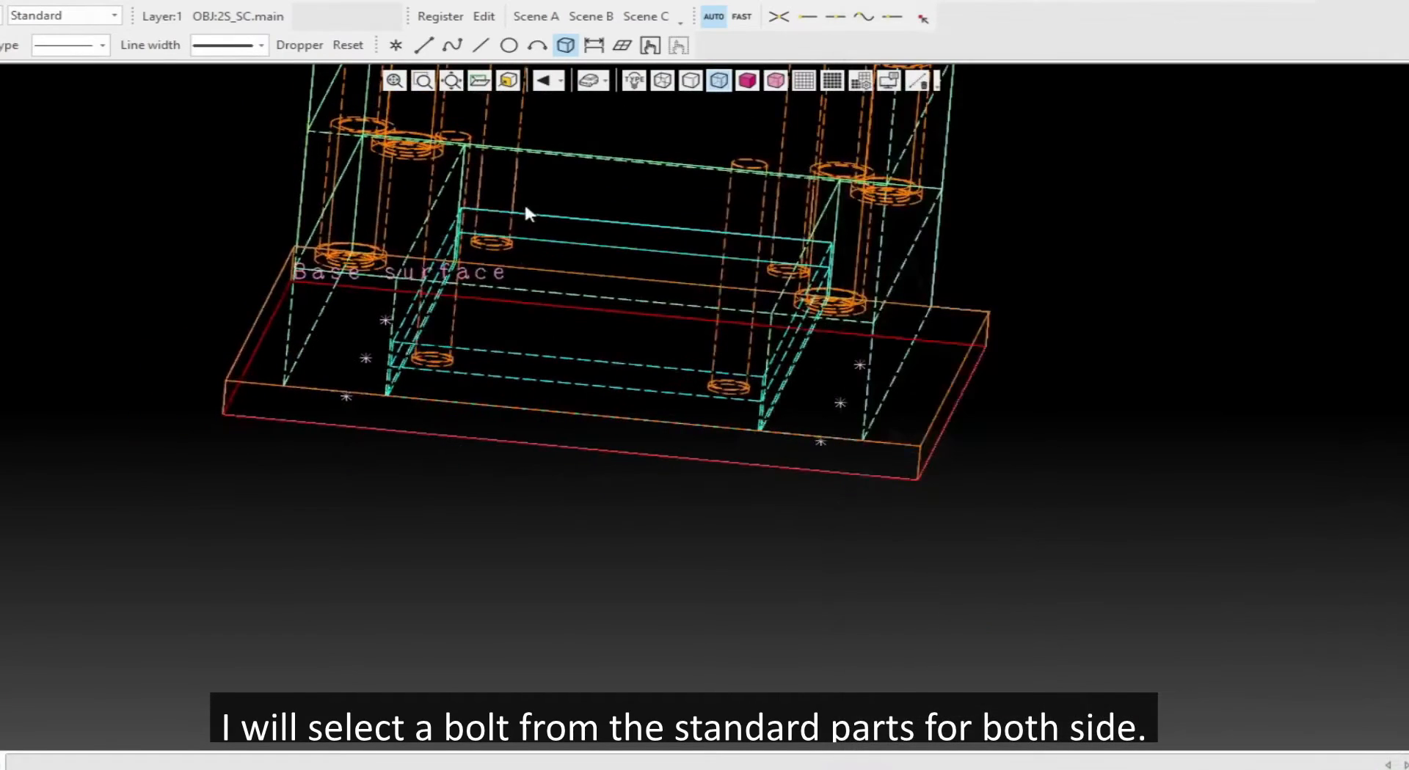
pyautogui.moveTo(528, 214); pyautogui.dragTo(488, 328, button='middle')
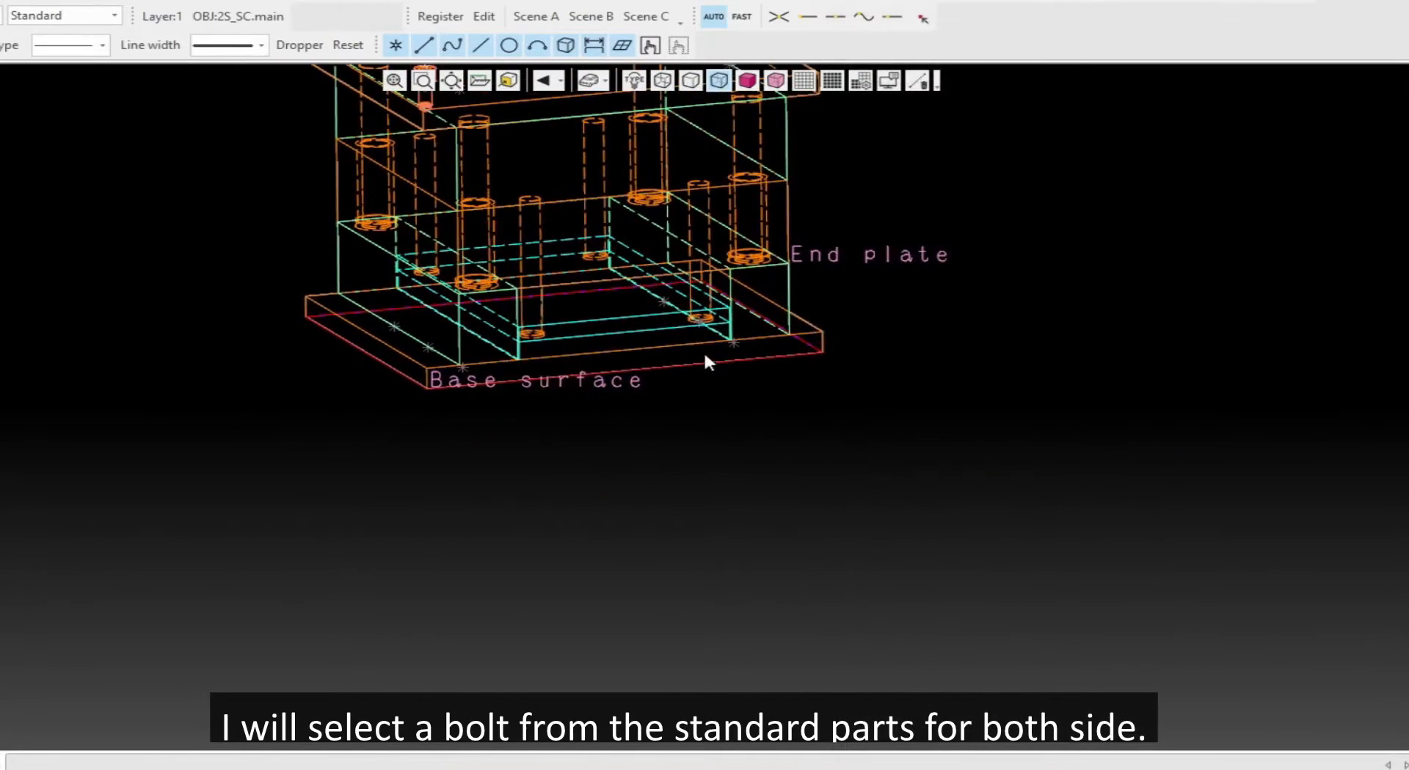
pyautogui.moveTo(705, 361); pyautogui.dragTo(465, 428, button='middle')
pyautogui.scroll(3, 465, 427)
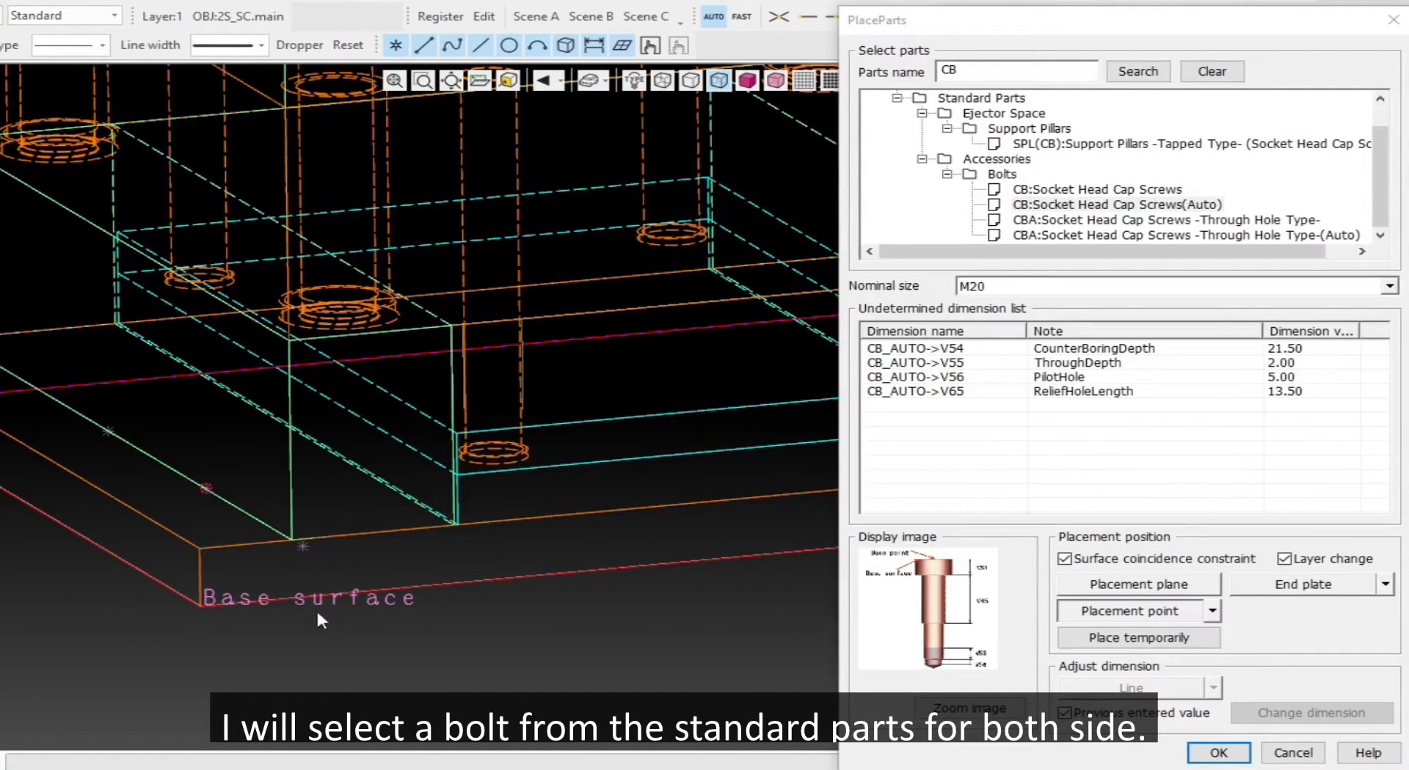
pyautogui.middleClick(315, 637)
pyautogui.scroll(-5, 501, 432)
pyautogui.moveTo(622, 386); pyautogui.dragTo(396, 426, button='middle')
pyautogui.scroll(1, 396, 426)
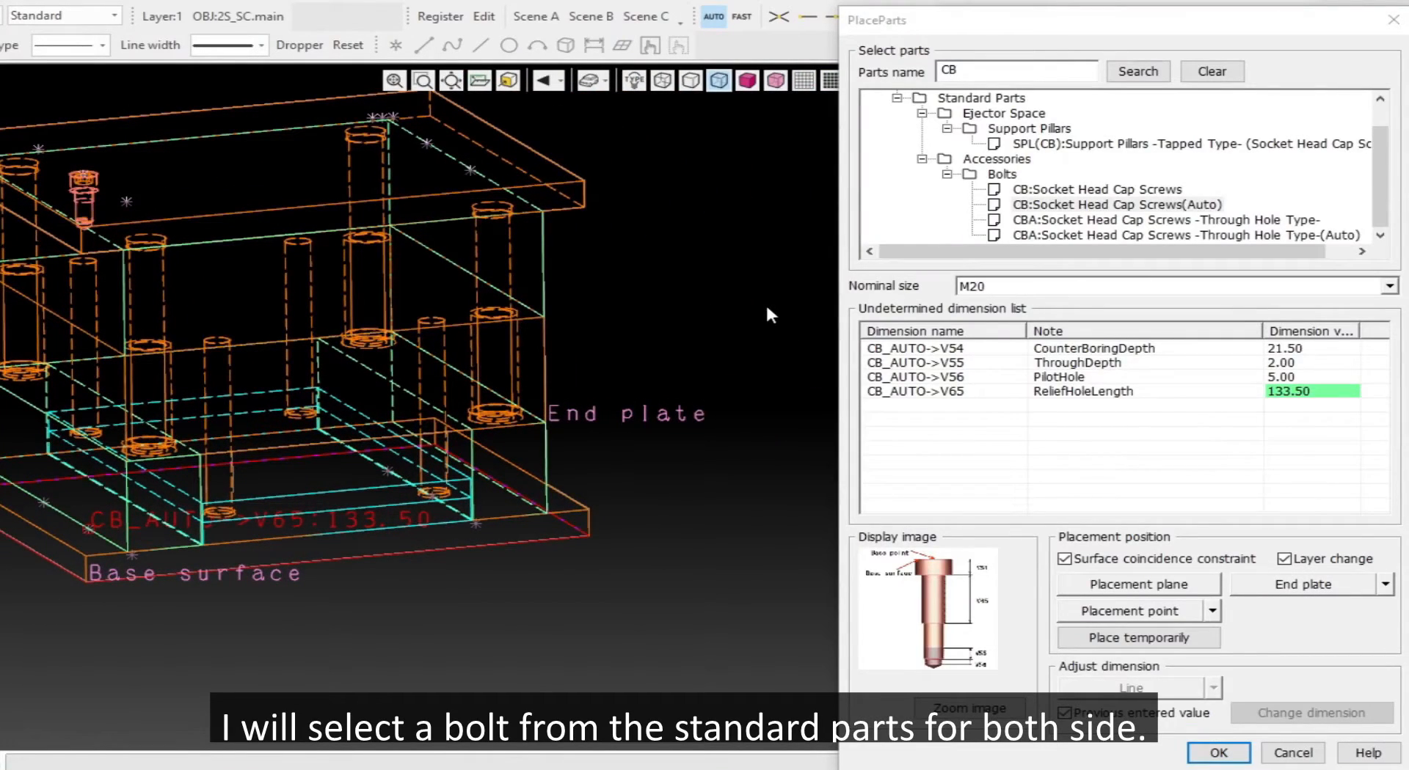
pyautogui.middleClick(766, 308)
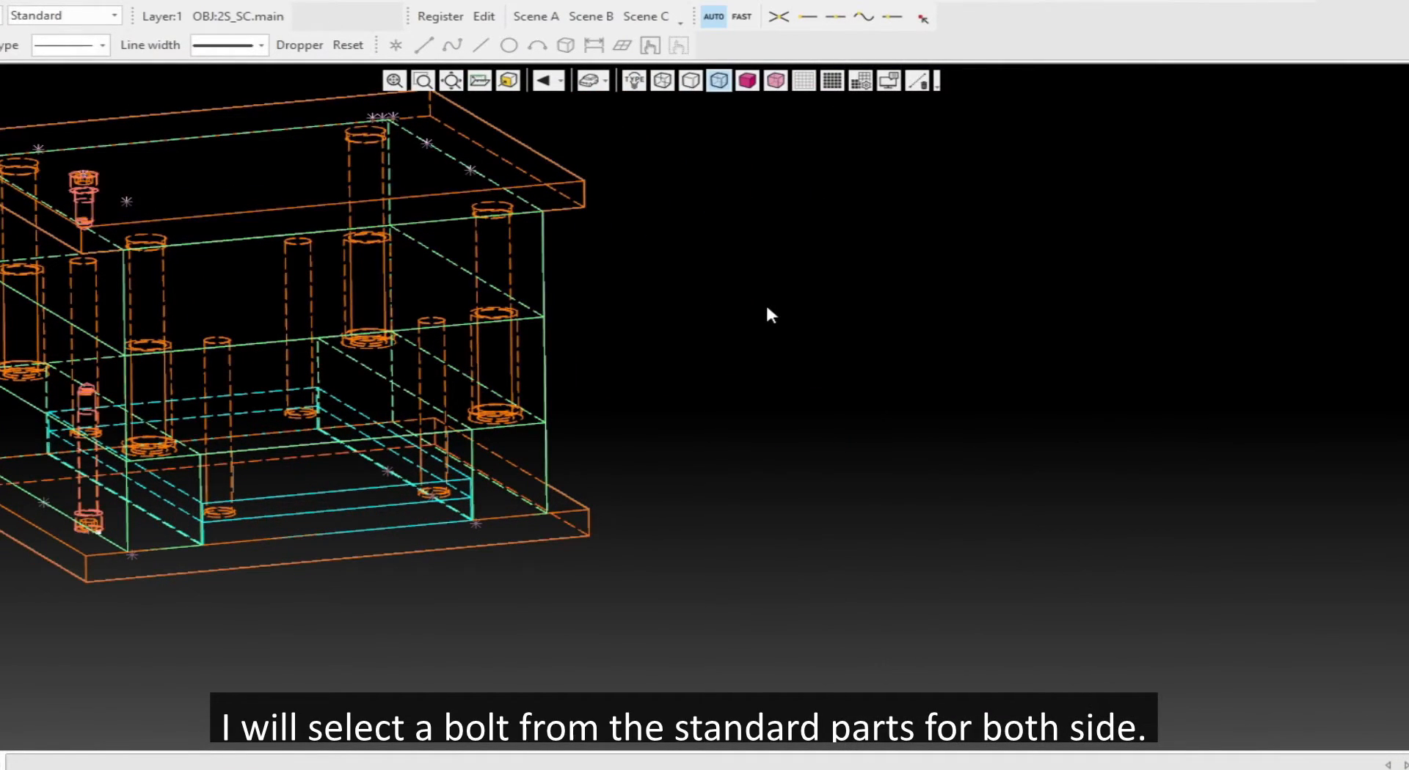
# - Show the mold in the XZ view to check both placed bolts
pyautogui.click(602, 82)
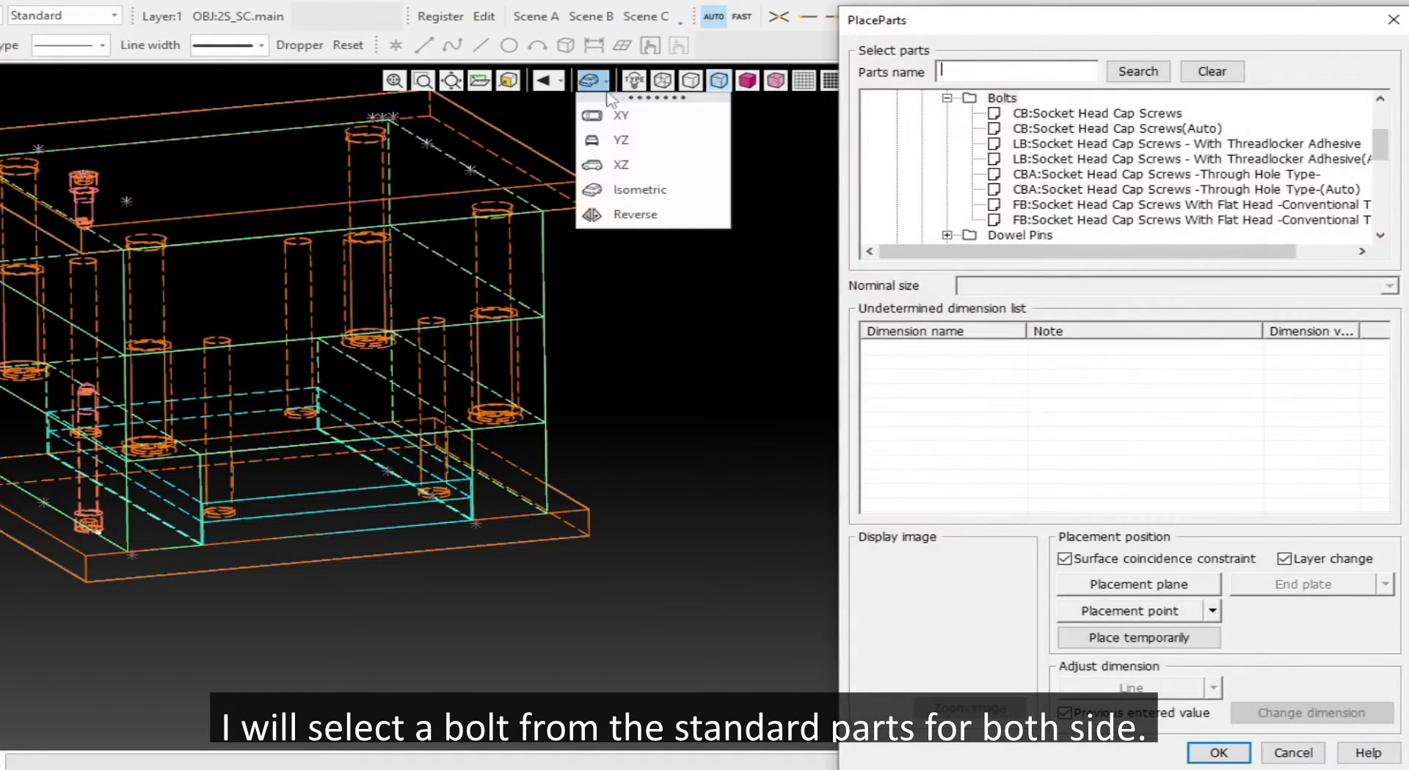
pyautogui.click(625, 161)
pyautogui.moveTo(482, 367); pyautogui.dragTo(540, 129, button='middle')
pyautogui.moveTo(394, 320)
pyautogui.mouseDown(button='middle')
pyautogui.moveTo(512, 144)
pyautogui.moveTo(456, 384)
pyautogui.moveTo(431, 408)
pyautogui.moveTo(387, 329)
pyautogui.moveTo(450, 316)
pyautogui.moveTo(320, 314)
pyautogui.mouseUp(button='middle')
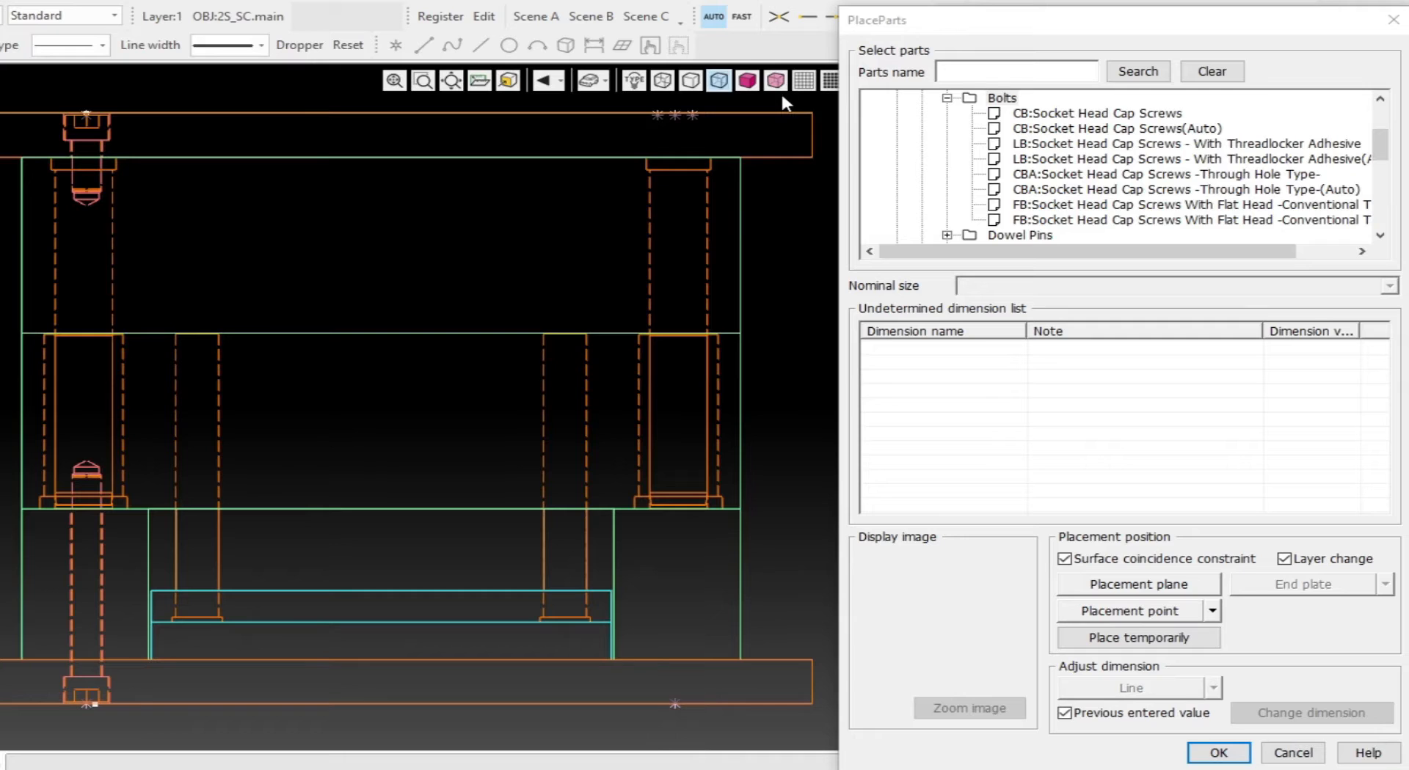
# - Close part placement and switch the mold to the translucent shaded display
pyautogui.click(1393, 20)
pyautogui.moveTo(500, 272); pyautogui.dragTo(794, 276, button='middle')
pyautogui.moveTo(1058, 275); pyautogui.dragTo(1051, 274, button='middle')
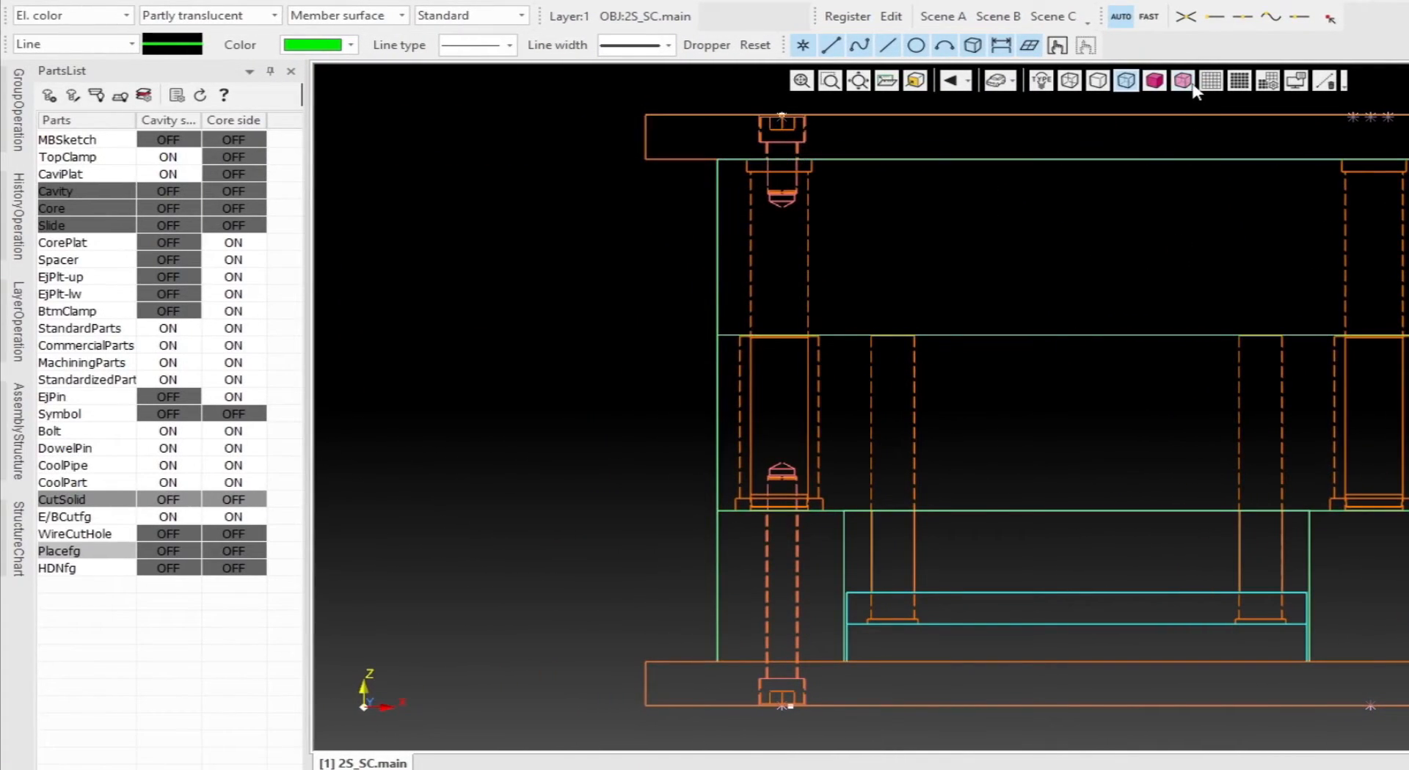
pyautogui.click(1183, 82)
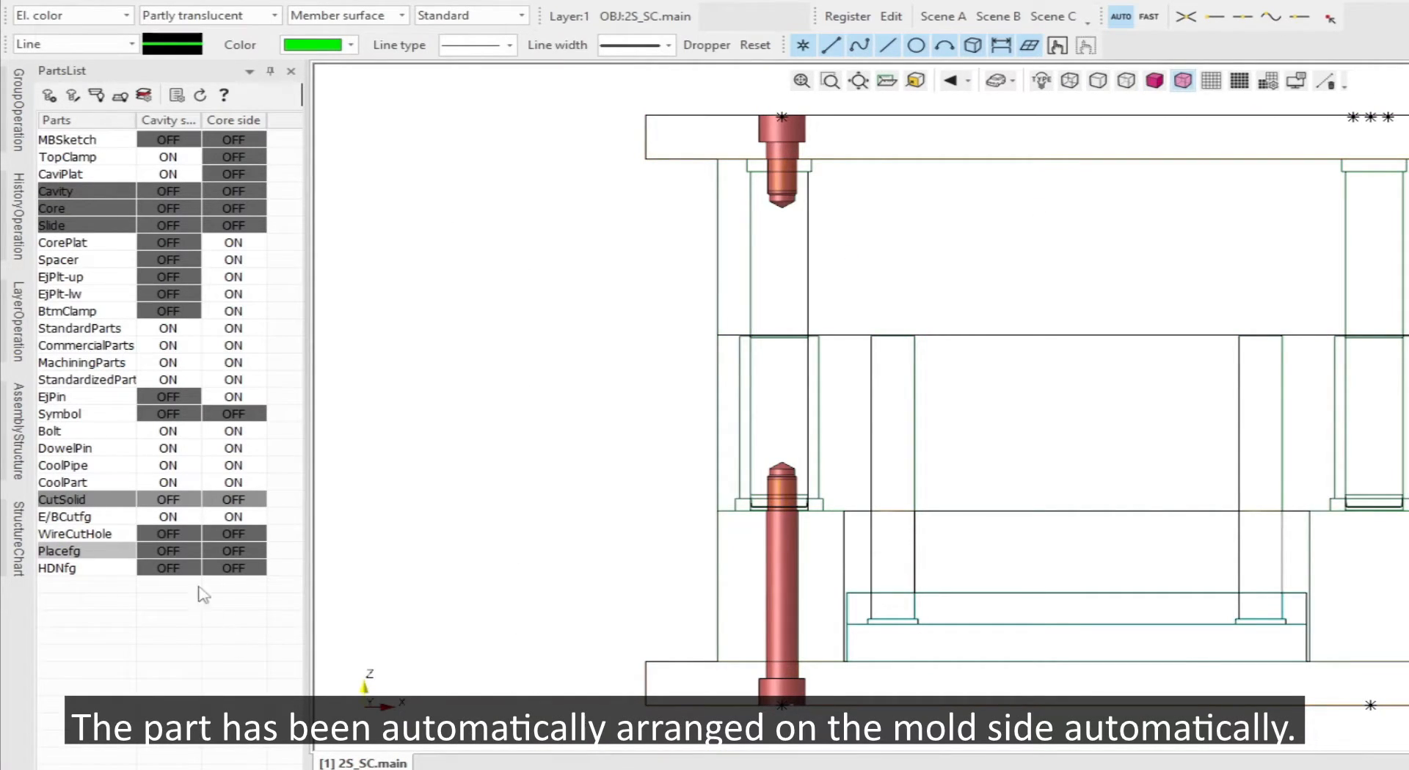
# - Turn off the E/BCutfg and Bolt parts on both the cavity side and core side in the parts list
pyautogui.click(173, 518)
pyautogui.click(237, 519)
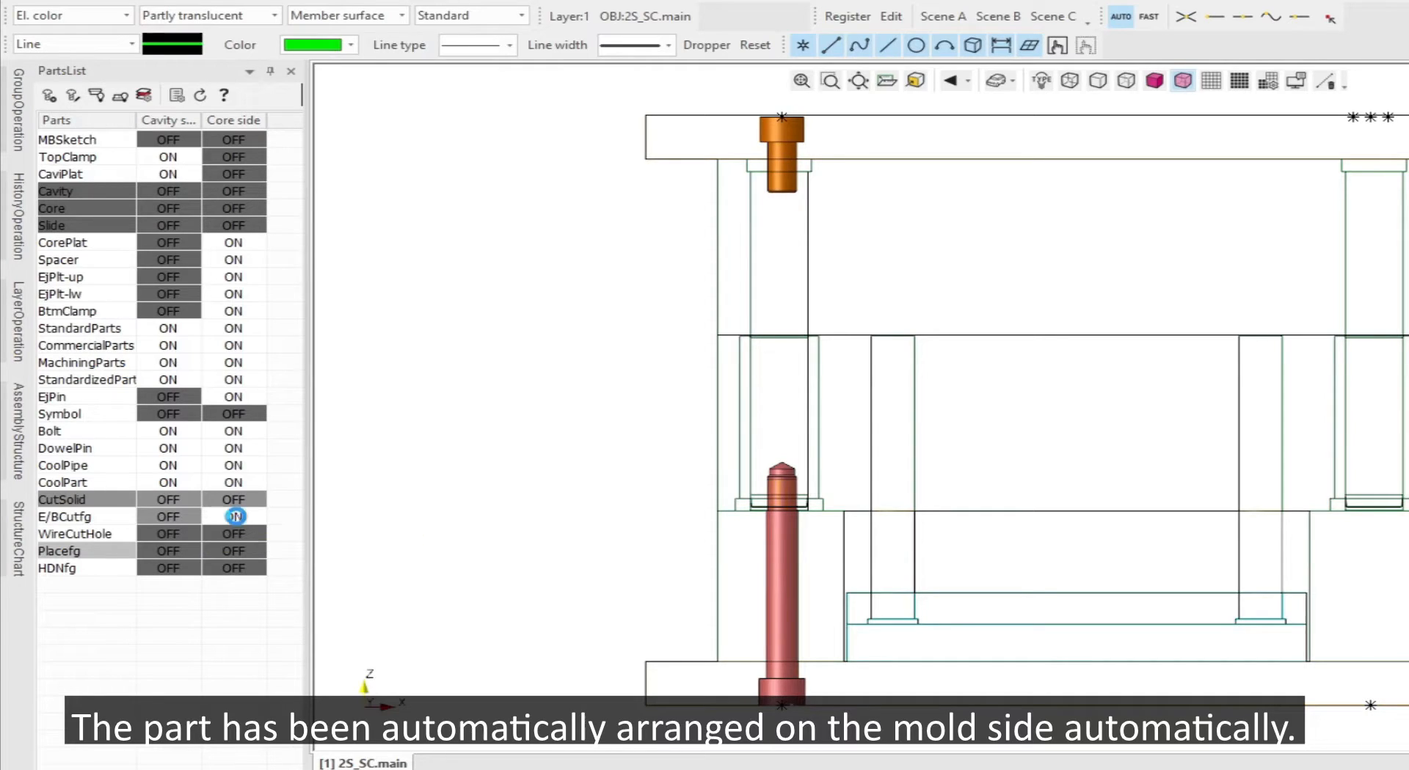
pyautogui.click(235, 434)
pyautogui.click(175, 434)
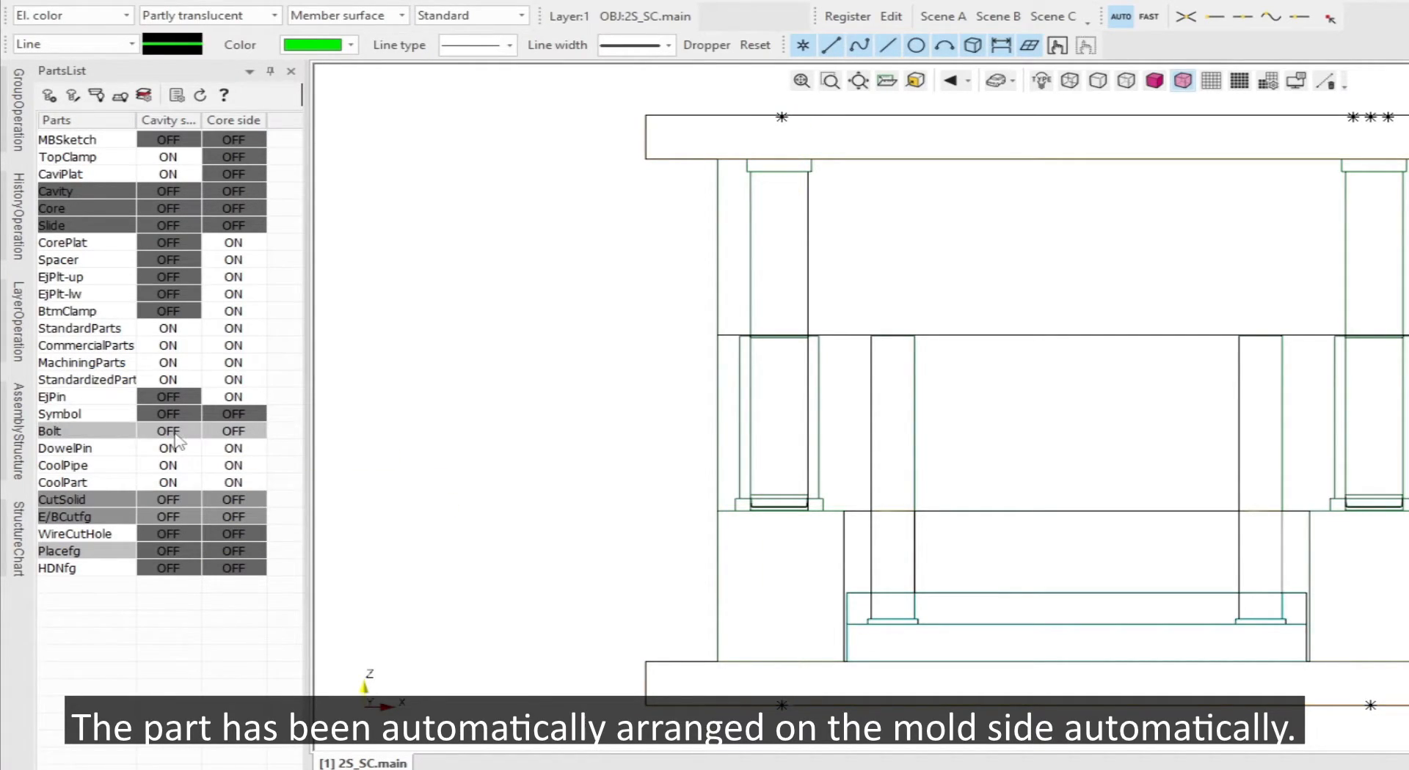
# - Toggle the Bolt parts separately on the cavity side and core side in the parts list to check each bolt's registration
pyautogui.click(174, 433)
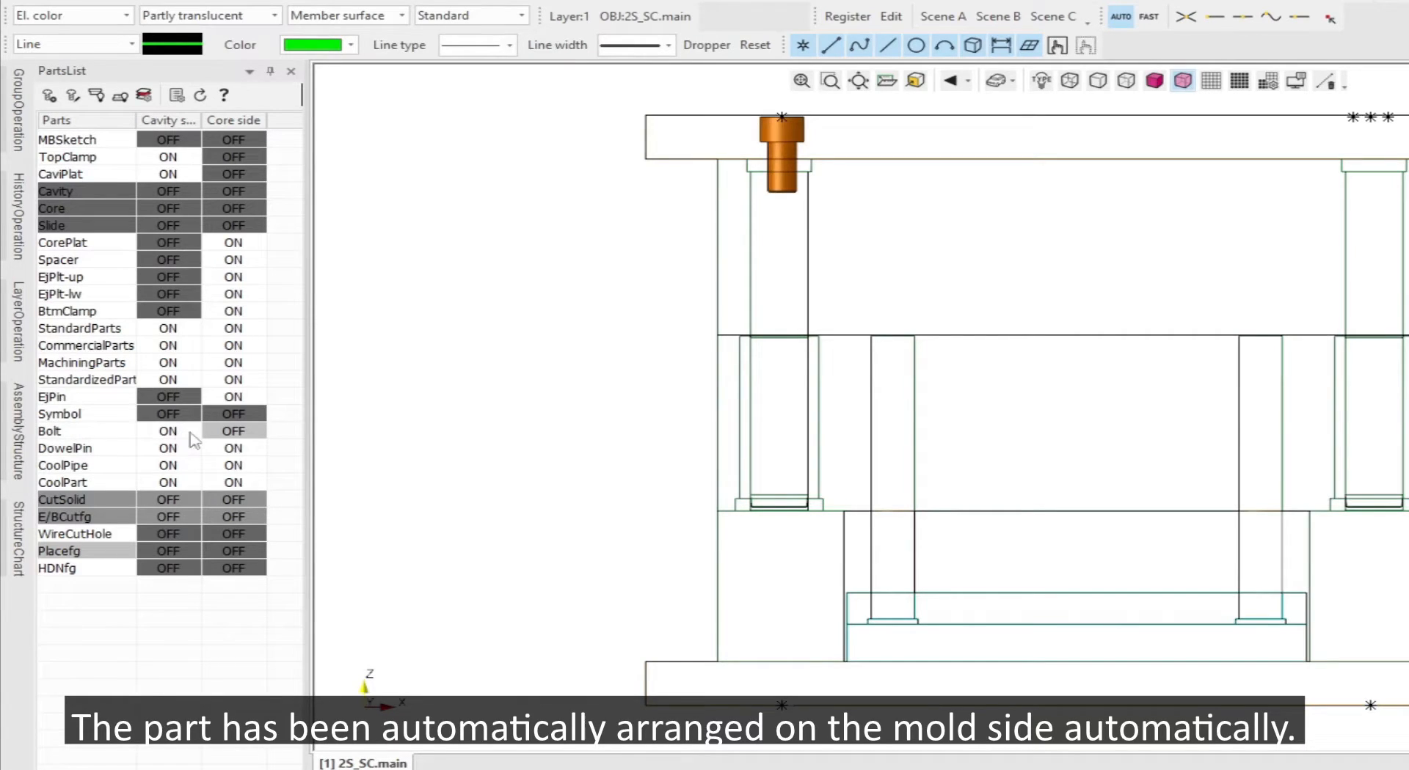
pyautogui.click(232, 433)
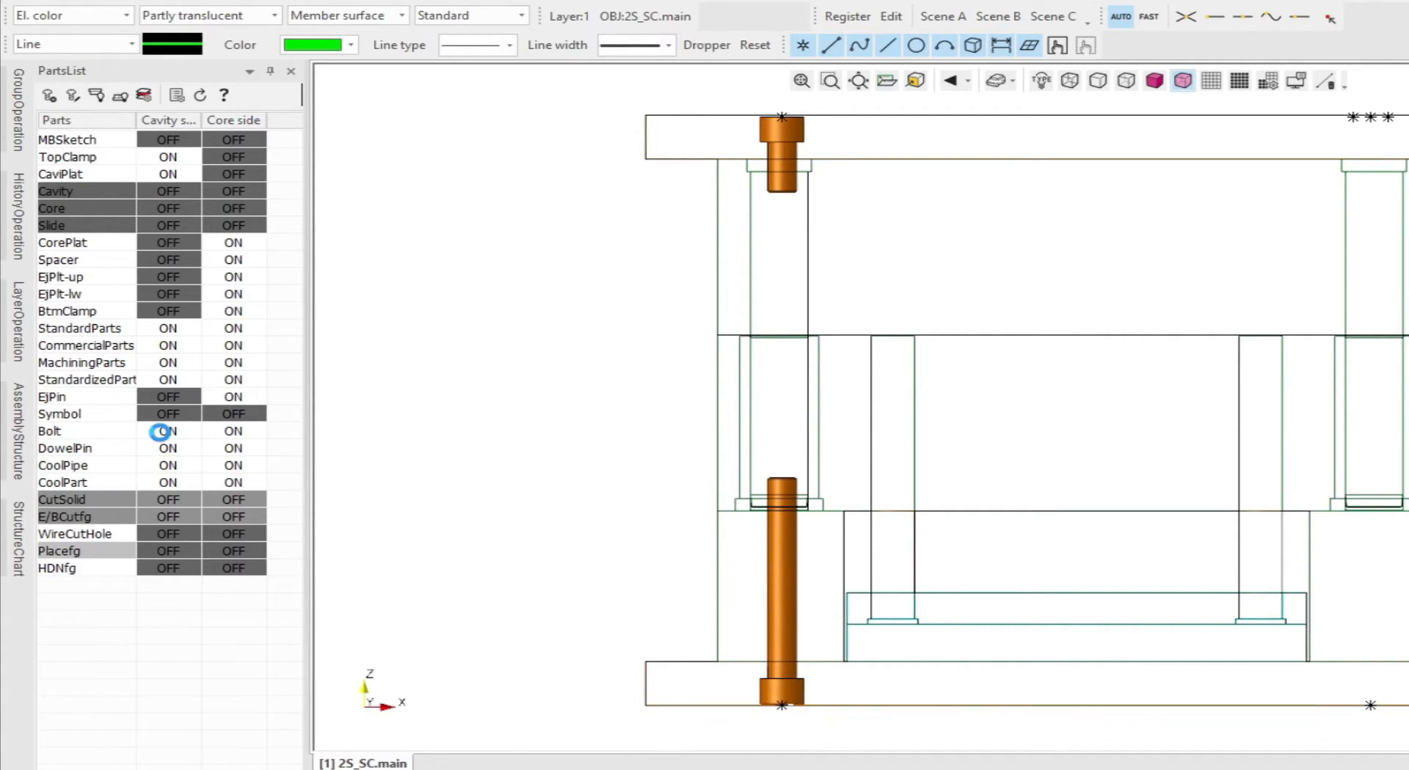
pyautogui.click(168, 432)
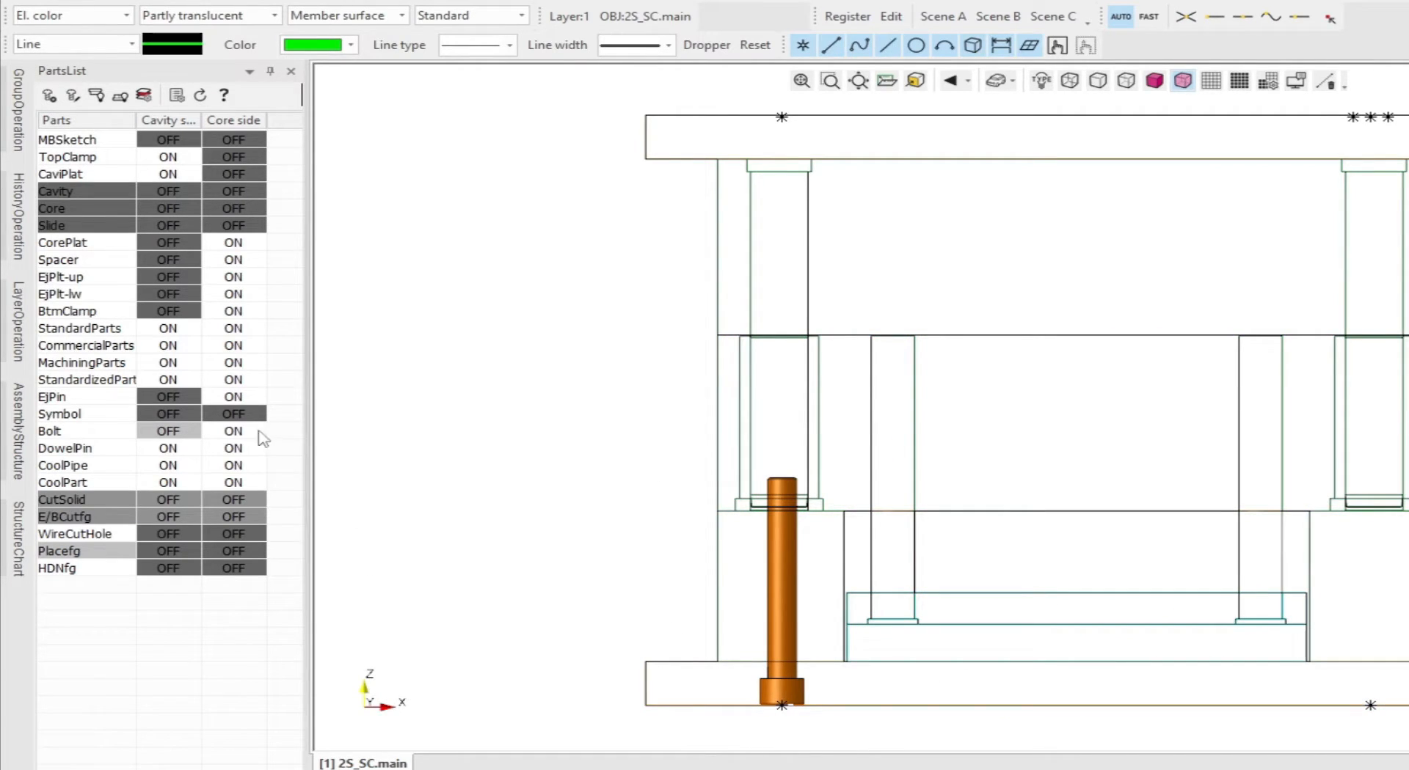
pyautogui.click(219, 432)
pyautogui.click(218, 431)
pyautogui.click(170, 431)
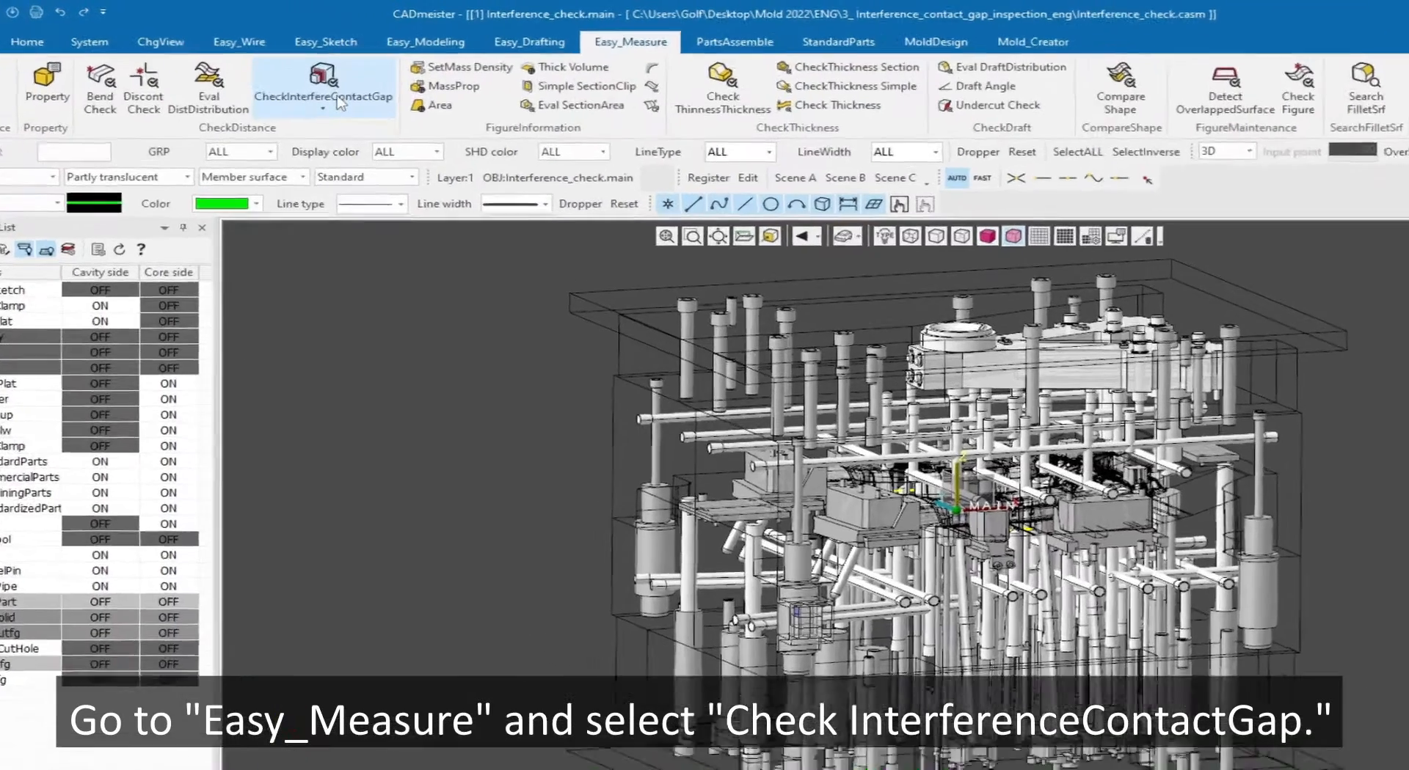
# - Start CheckInterfereContactGap for 2 groups and set the check range to List
pyautogui.click(338, 84)
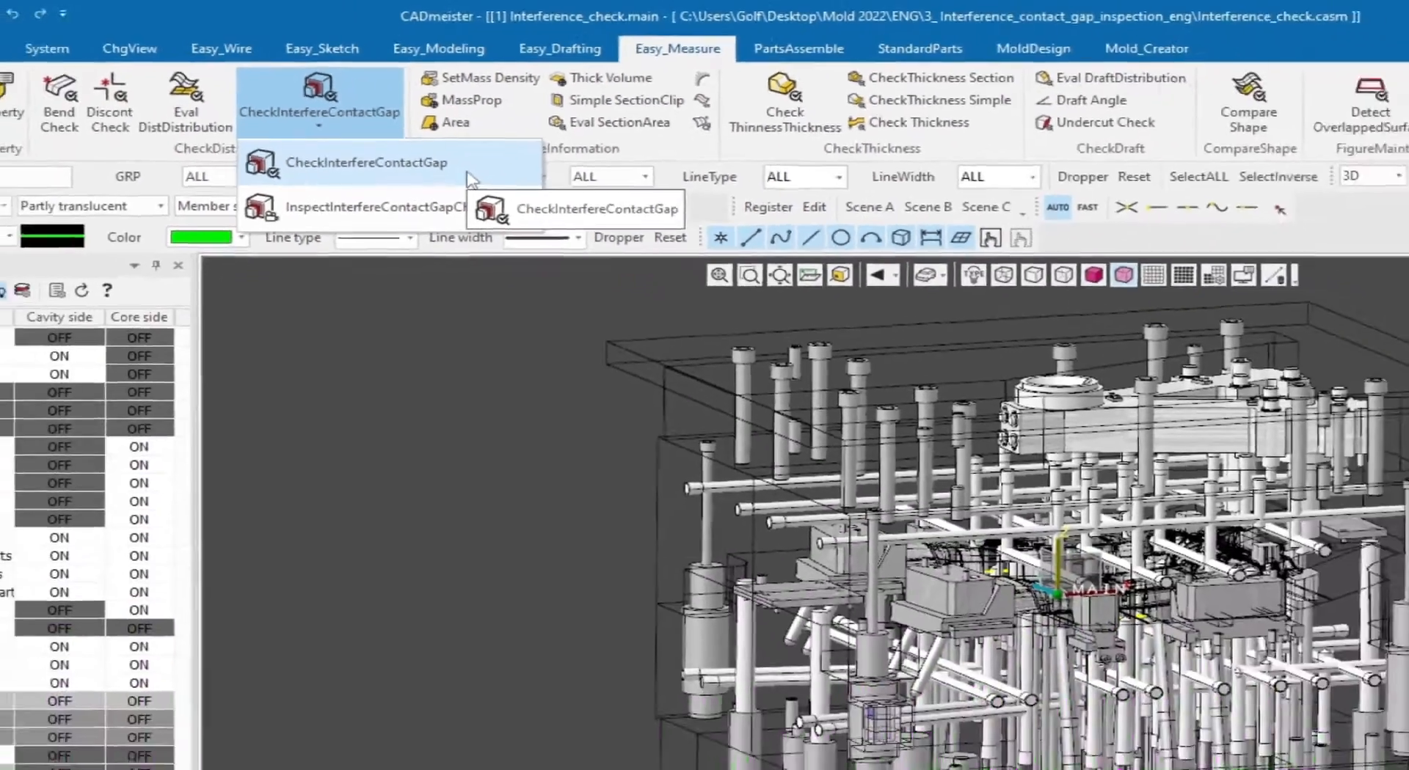
pyautogui.click(467, 175)
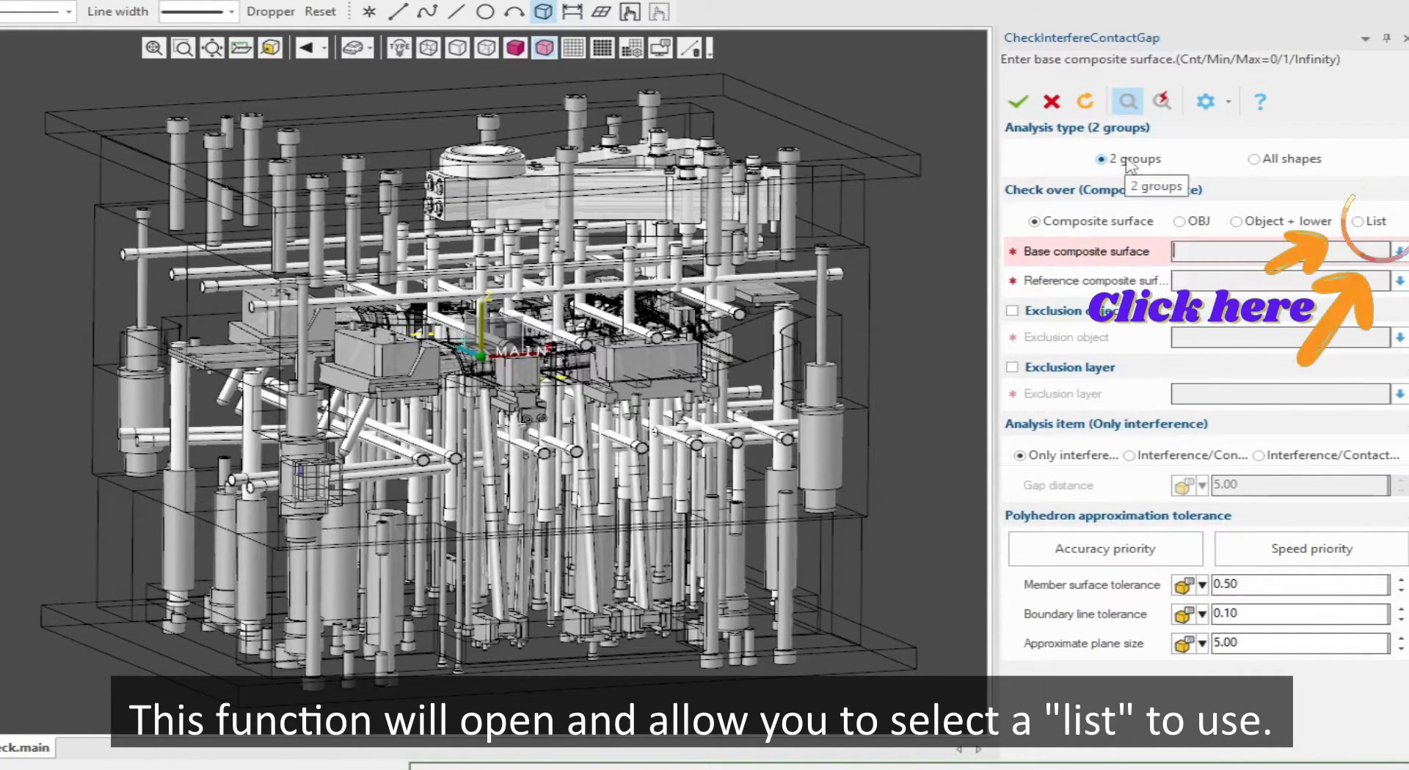
pyautogui.click(1364, 222)
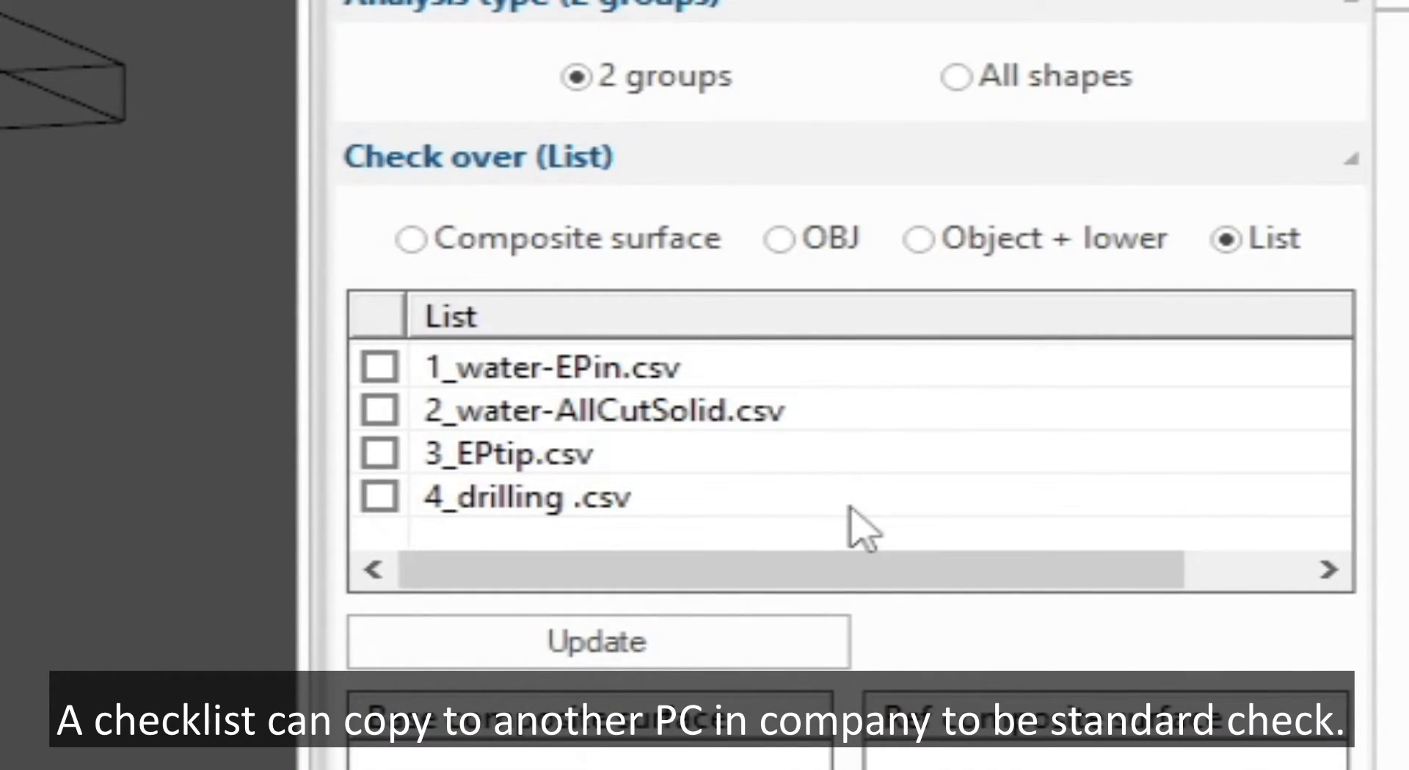
pyautogui.click(546, 369)
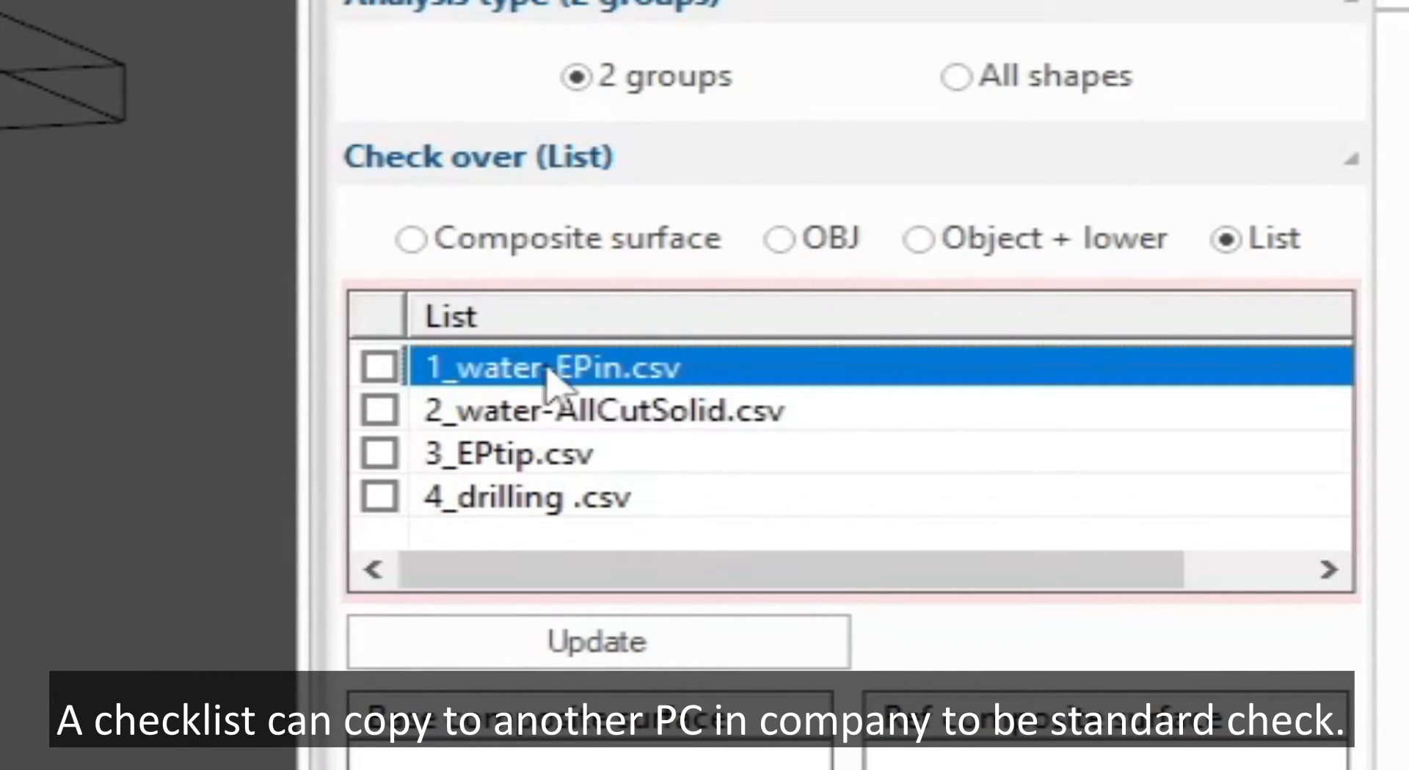
pyautogui.click(734, 499)
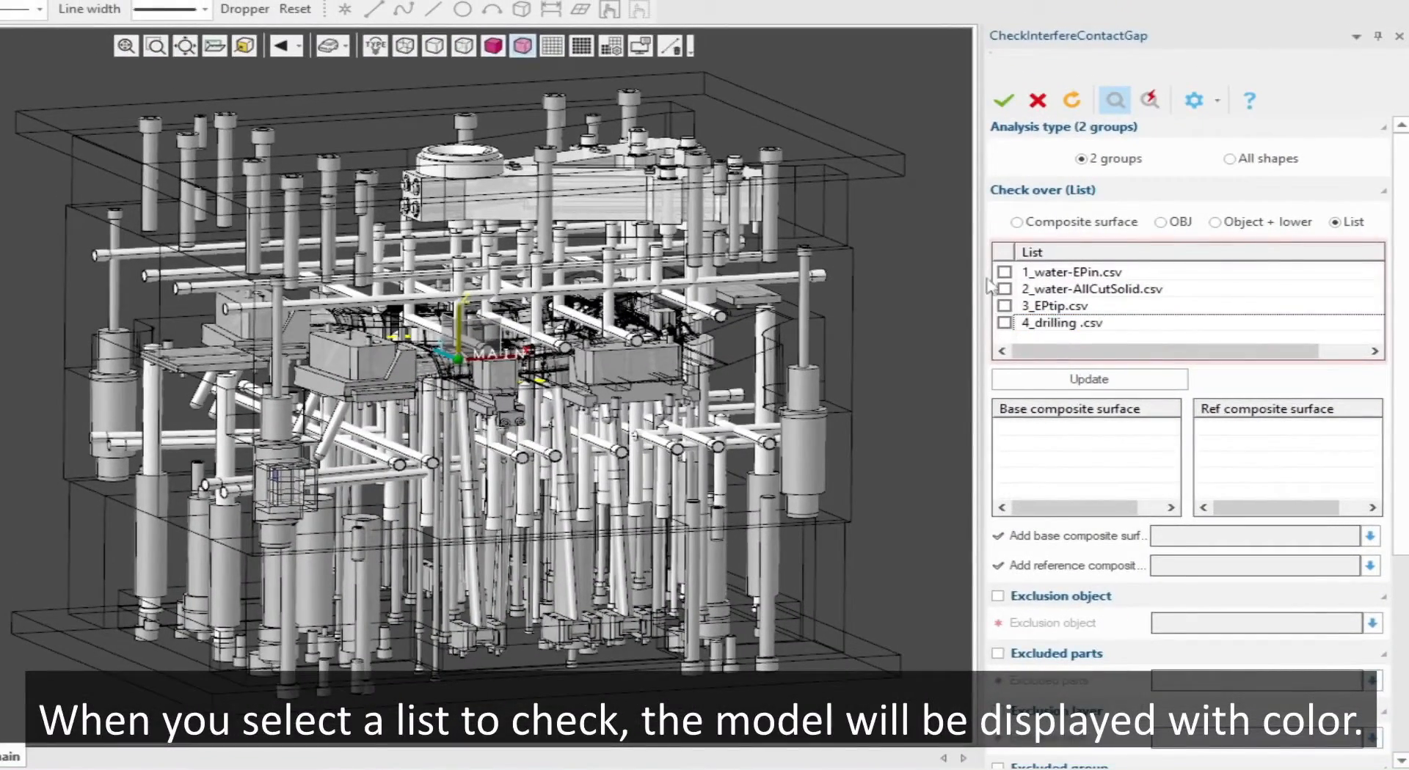
# - Preview the base and reference composite surfaces of the 1_water-EPin.csv checklist on the mold and deselect that checklist
pyautogui.click(1003, 272)
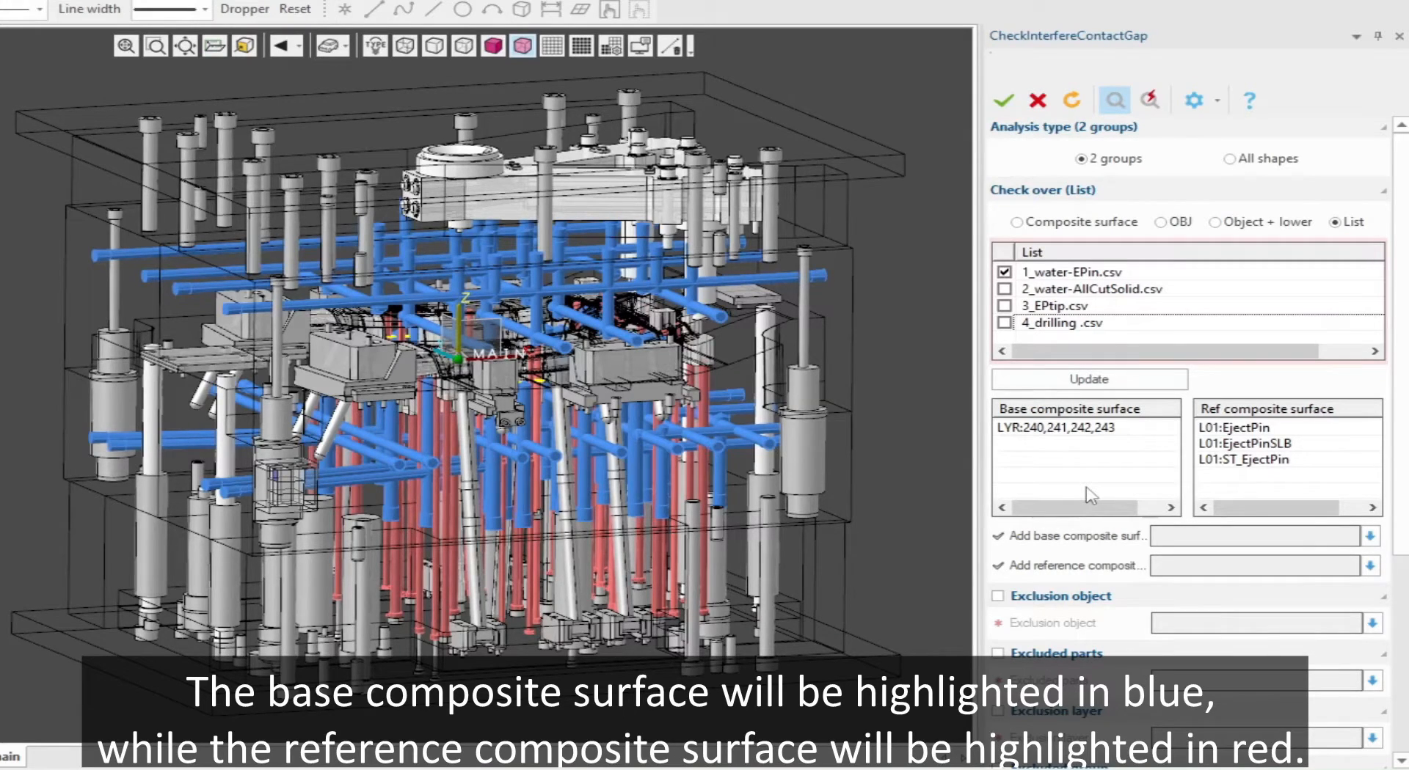
pyautogui.click(1100, 439)
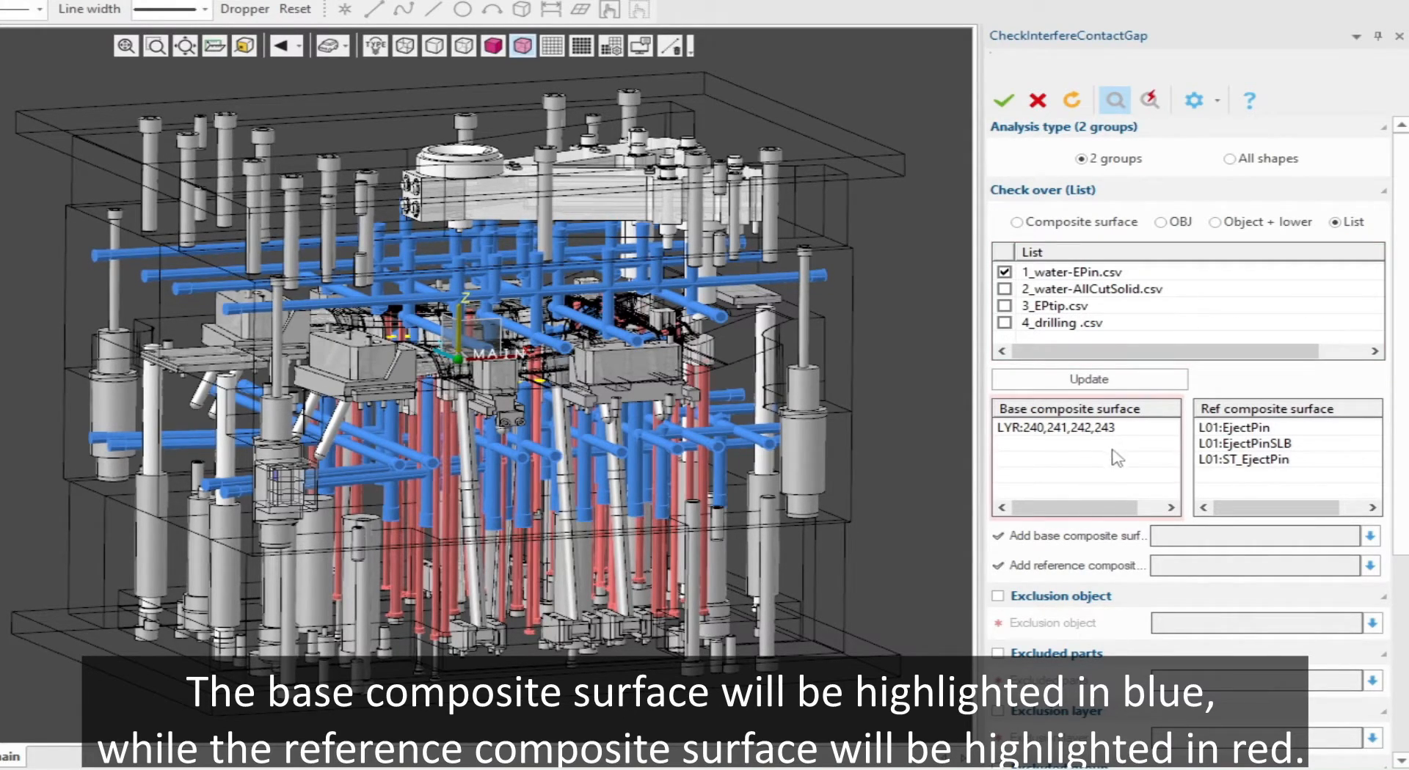
pyautogui.click(1270, 480)
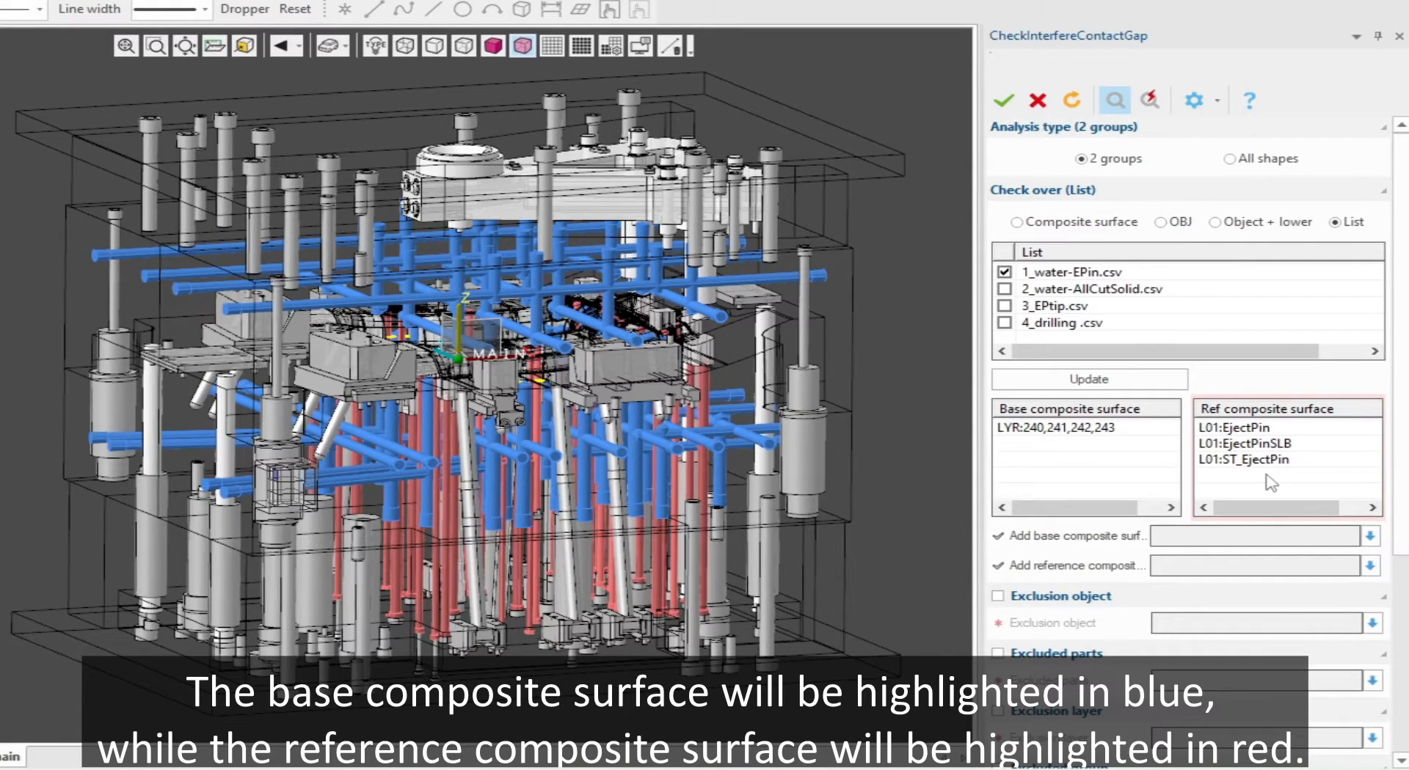
pyautogui.click(1141, 484)
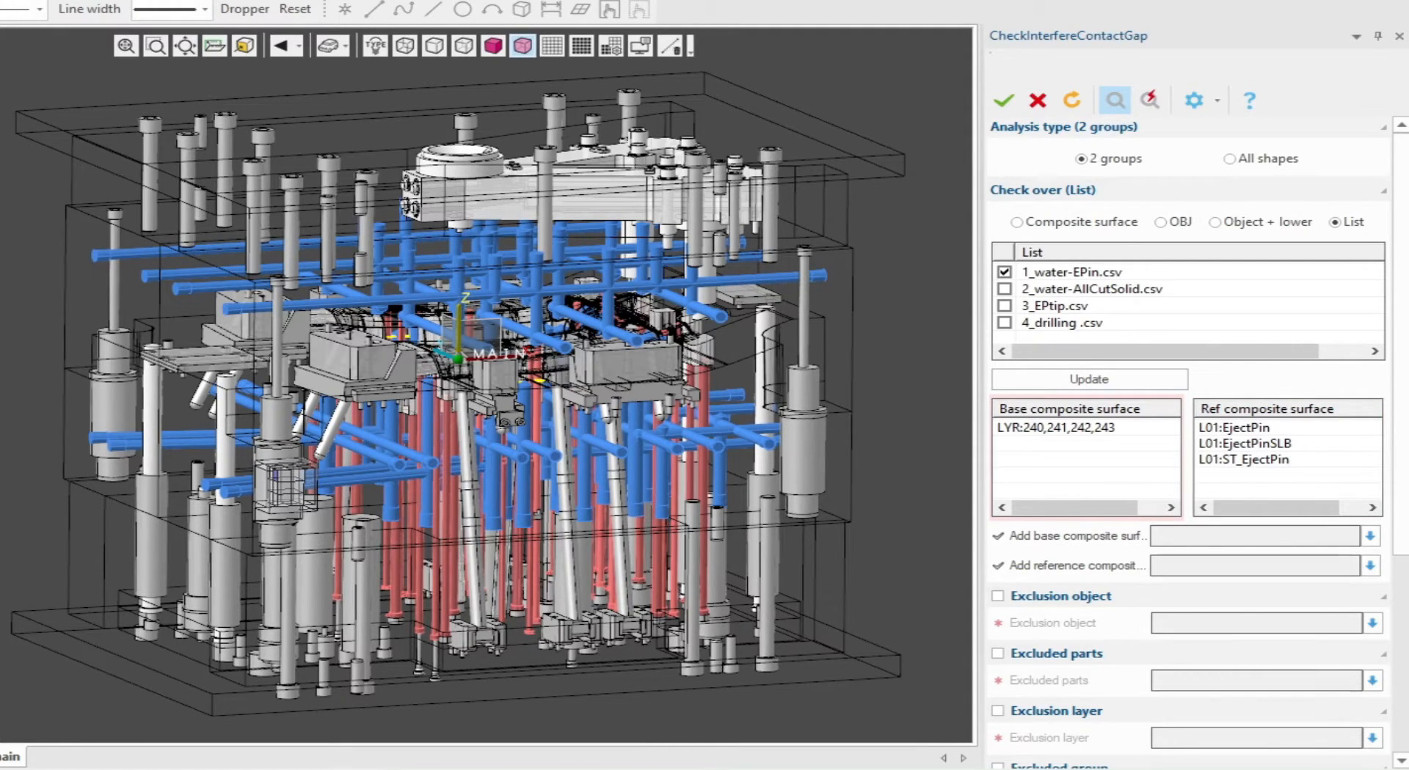
pyautogui.click(1004, 272)
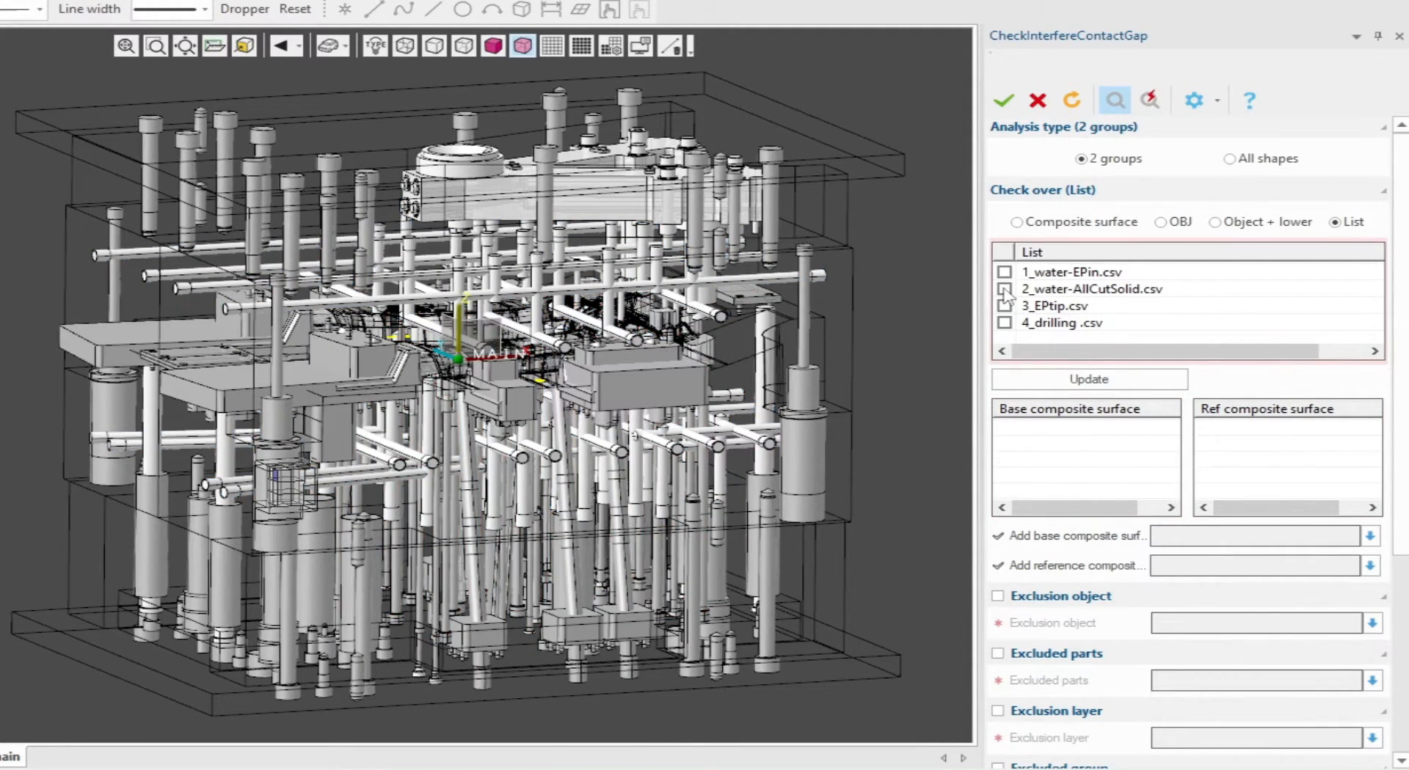
# - Select the 2_water-AllCutSolid.csv checklist for the check and open its file in Excel for editing
pyautogui.click(1005, 289)
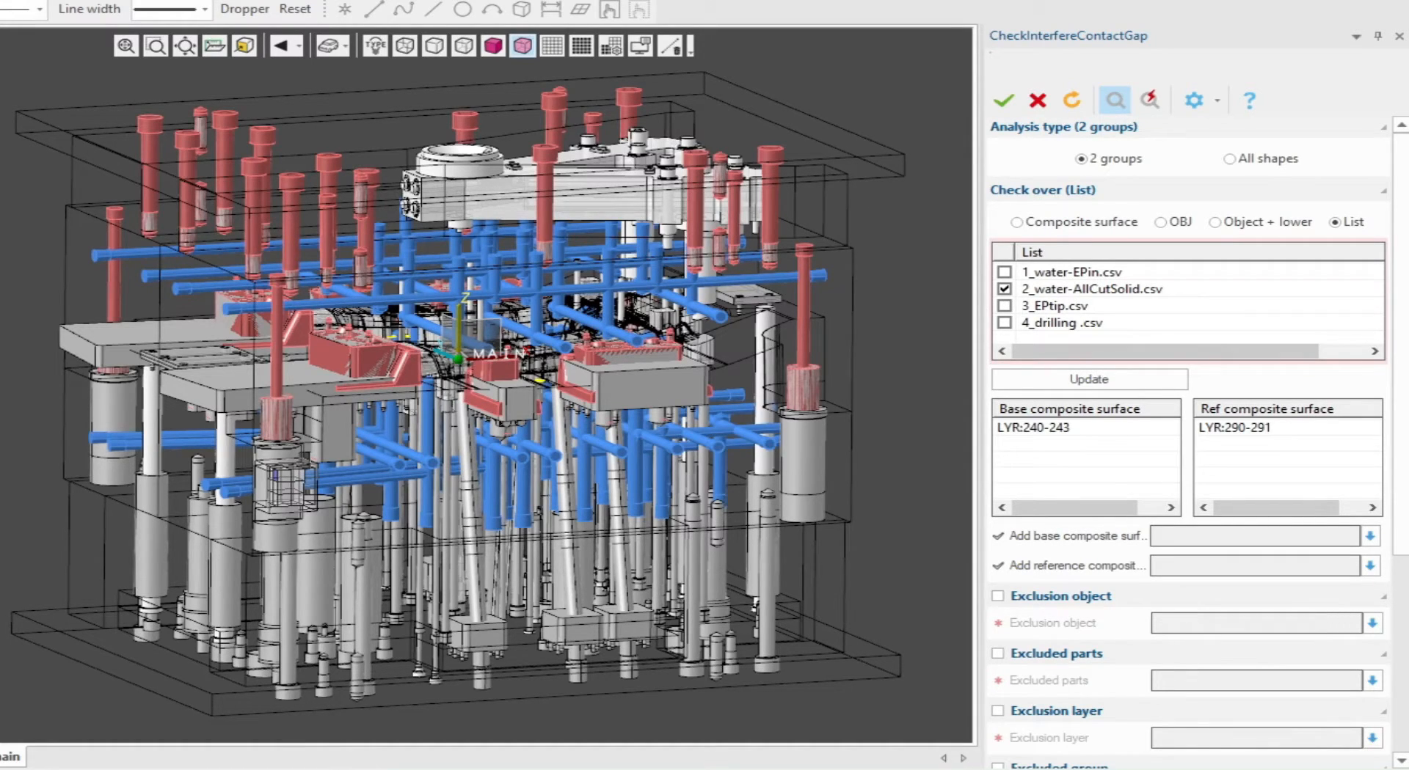
pyautogui.rightClick(1133, 297)
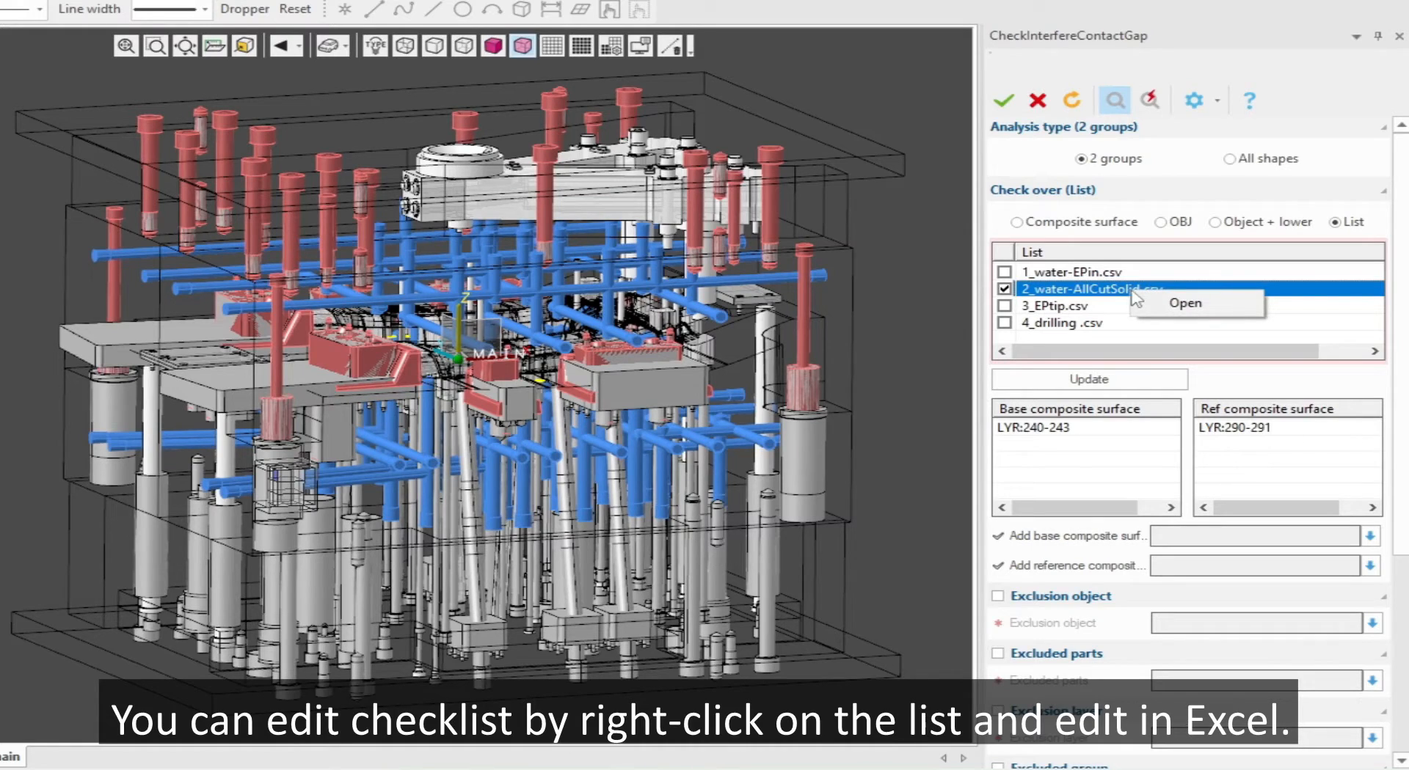
pyautogui.click(1170, 305)
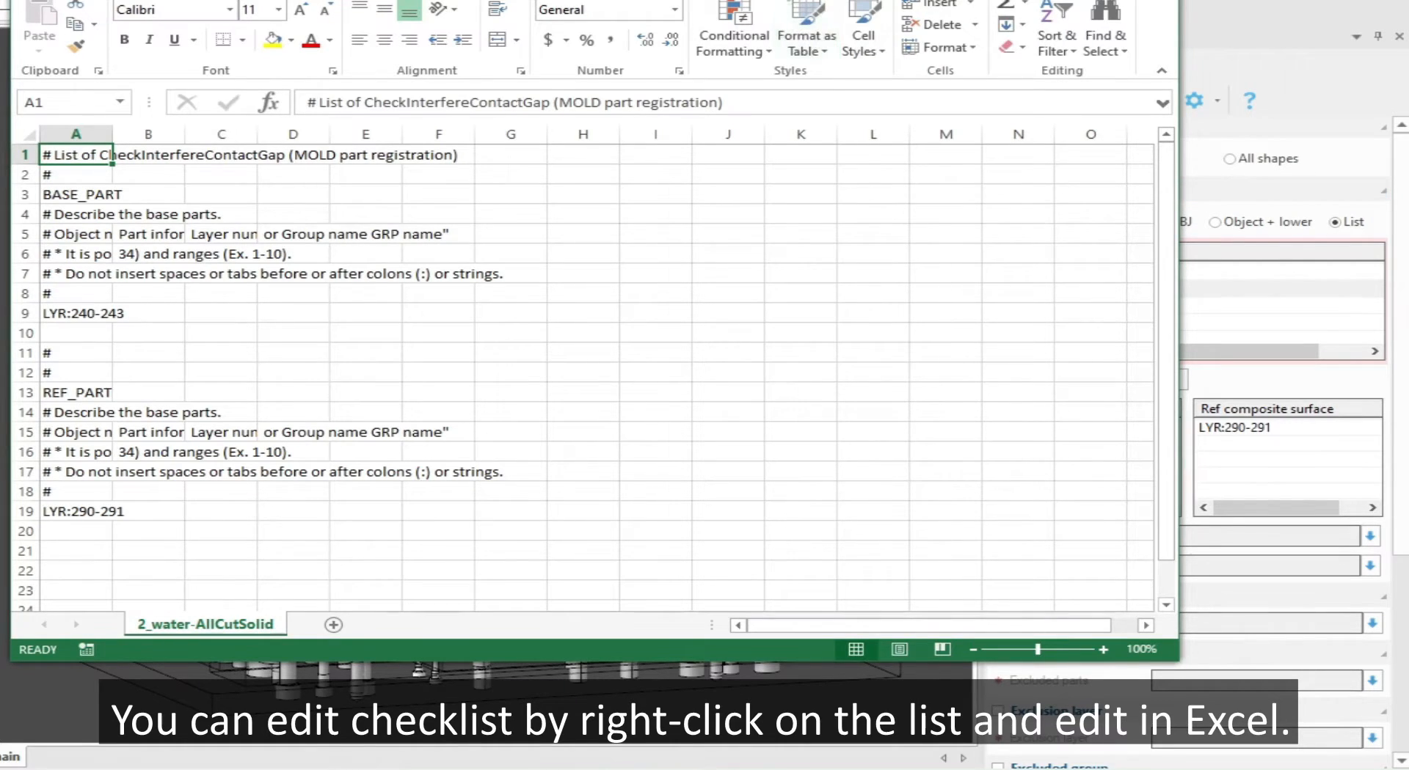
pyautogui.click(1257, 278)
# - Copy the REF_PART layer entry from cell A19 to A20 and change the copy to LYR:292-293
pyautogui.click(63, 529)
pyautogui.click(66, 530)
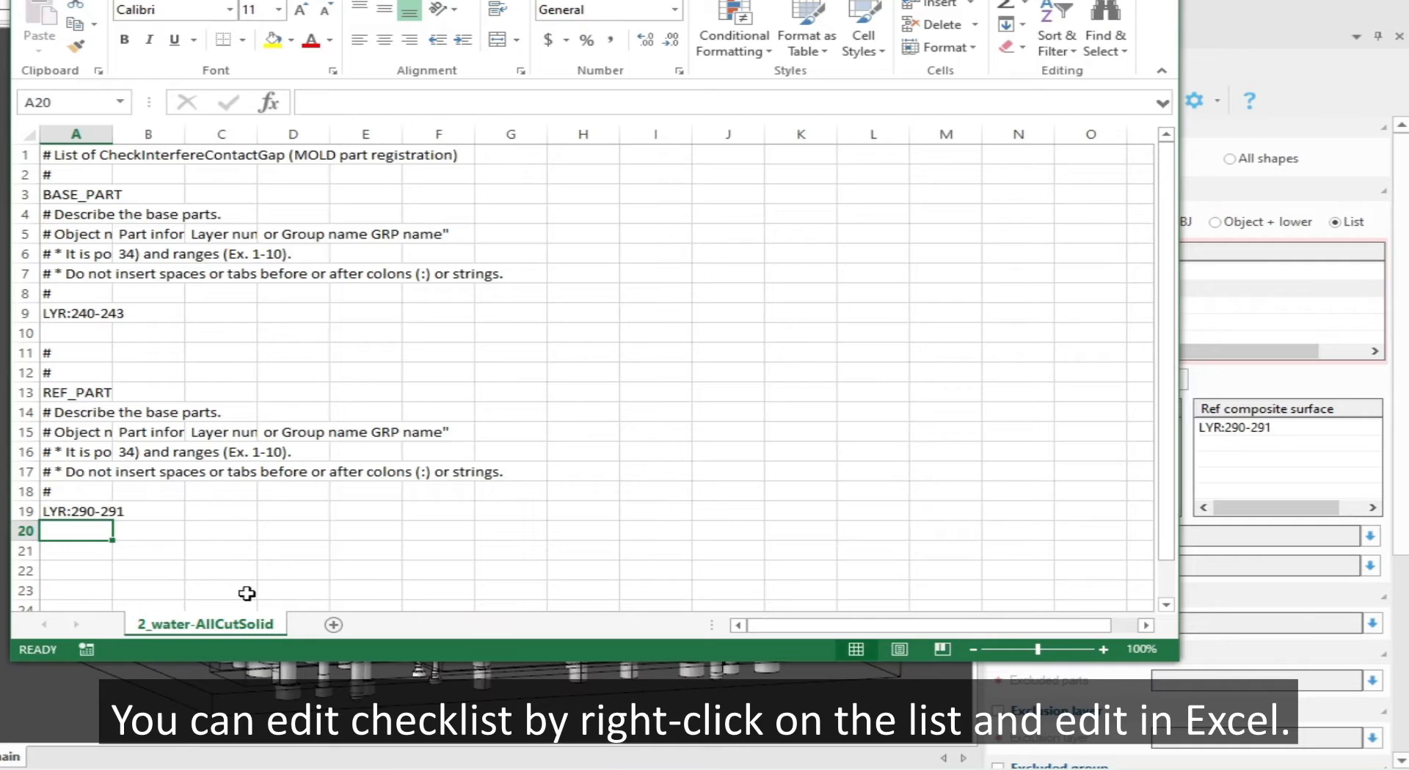
pyautogui.click(60, 509)
pyautogui.hotkey('ctrl', 'c')
pyautogui.click(65, 531)
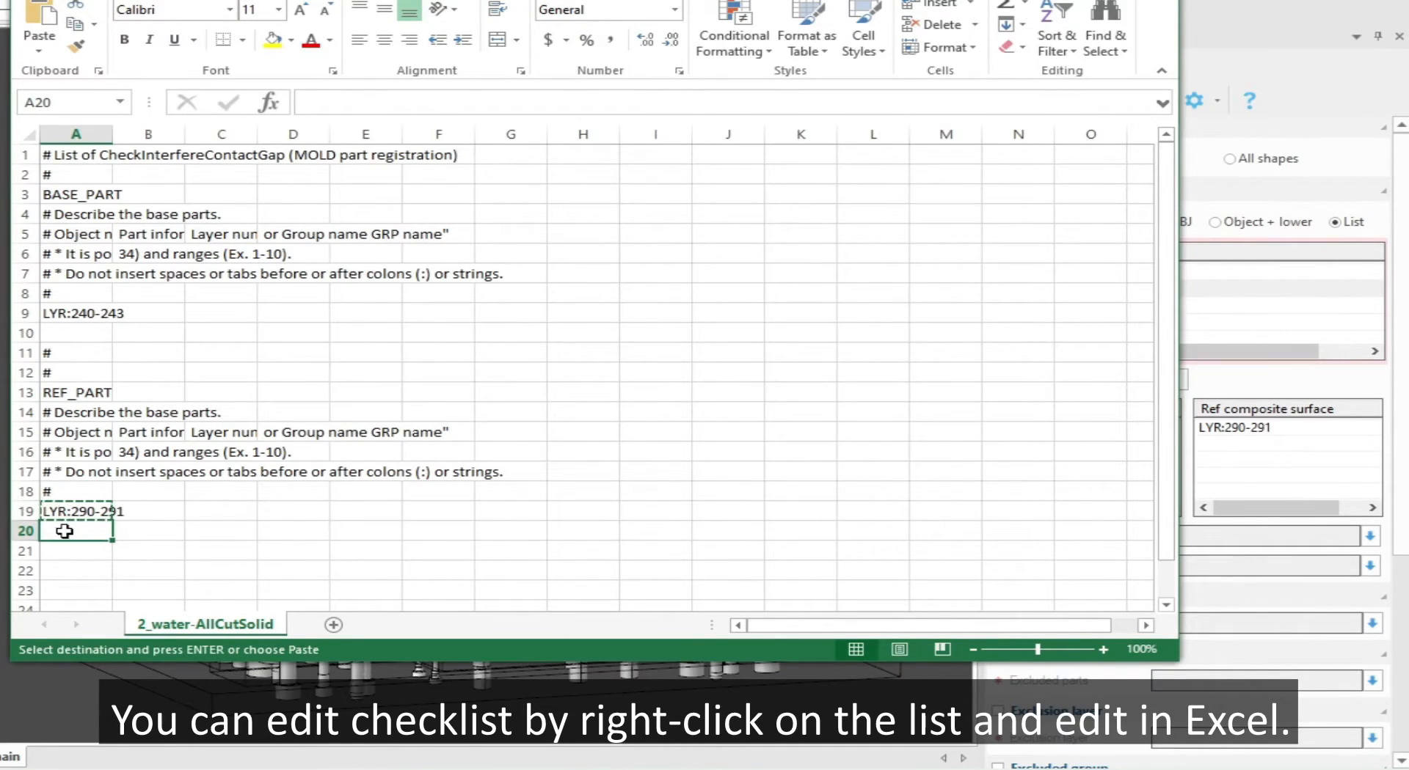
pyautogui.hotkey('ctrl', 'v')
pyautogui.doubleClick(65, 532)
pyautogui.click(93, 530)
pyautogui.press('BackSpace')
pyautogui.write('2')
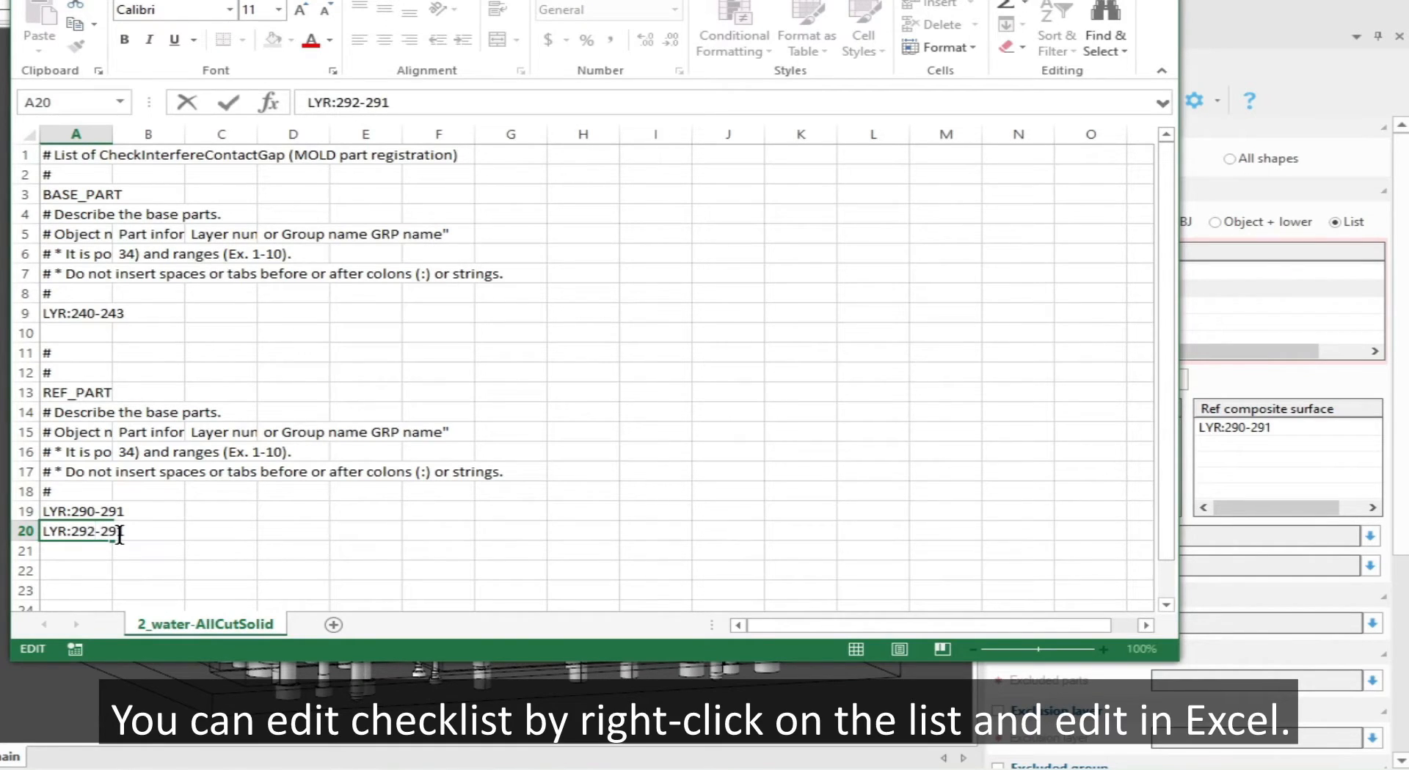
pyautogui.click(248, 522)
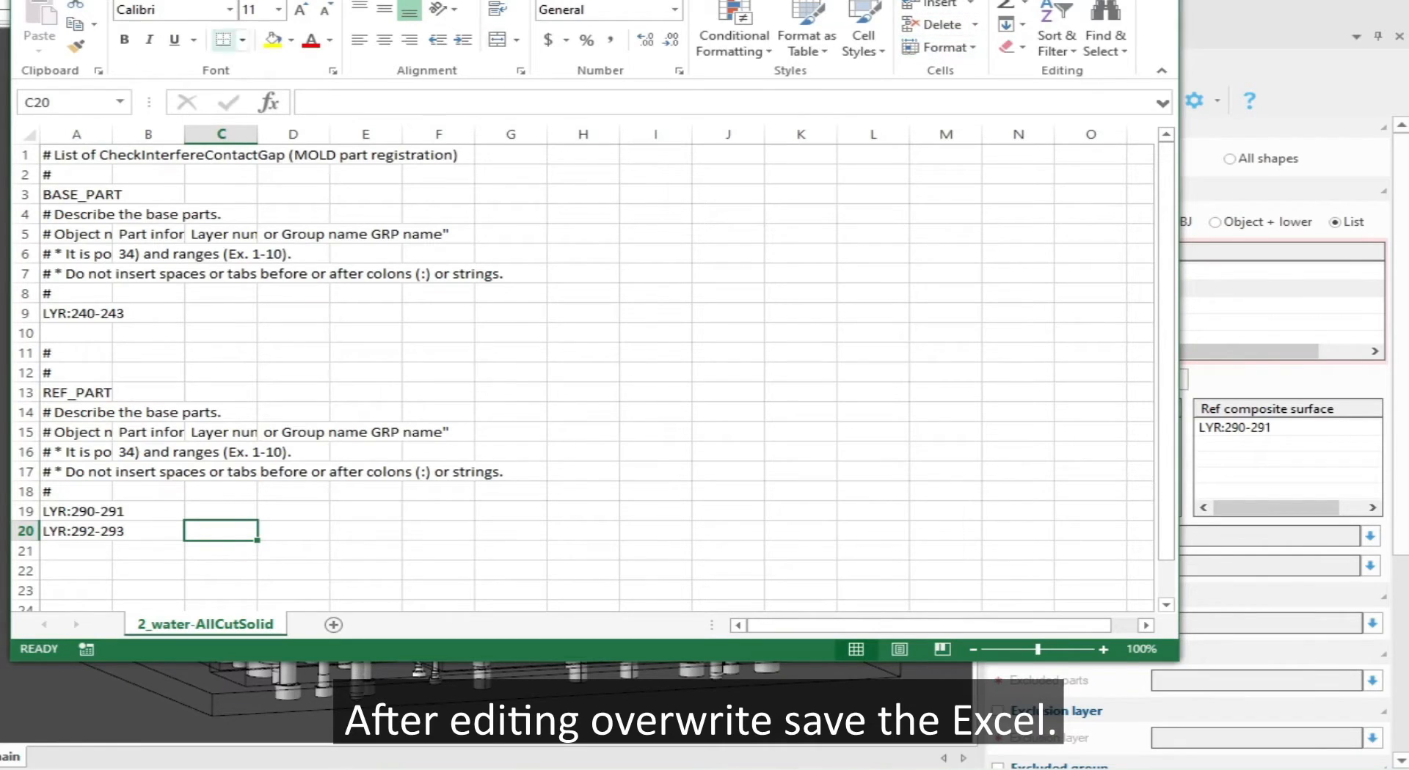
# - Close the checklist in Excel, saving it as 2_water-AllCutSolid.csv in CSV format over the existing file
pyautogui.hotkey('alt', 'F4')
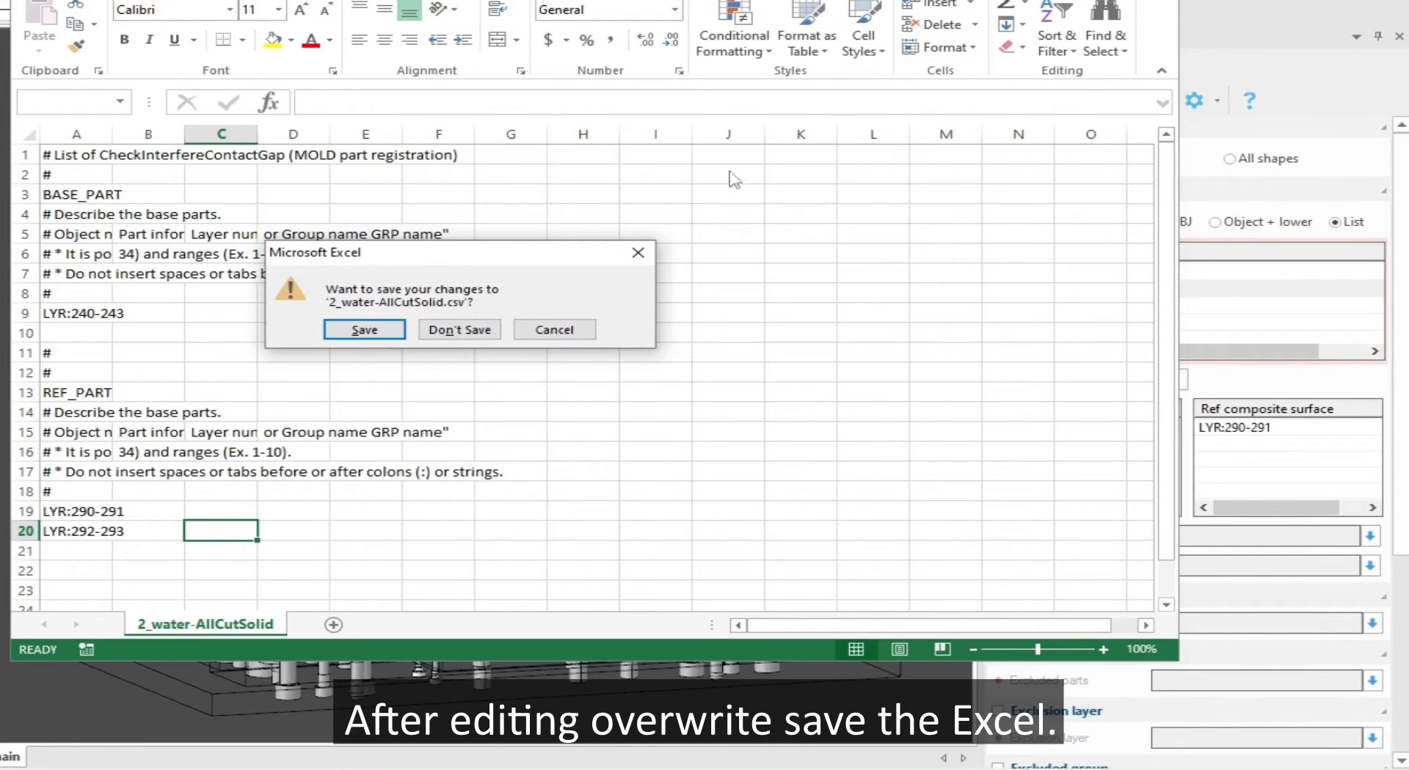
pyautogui.click(367, 328)
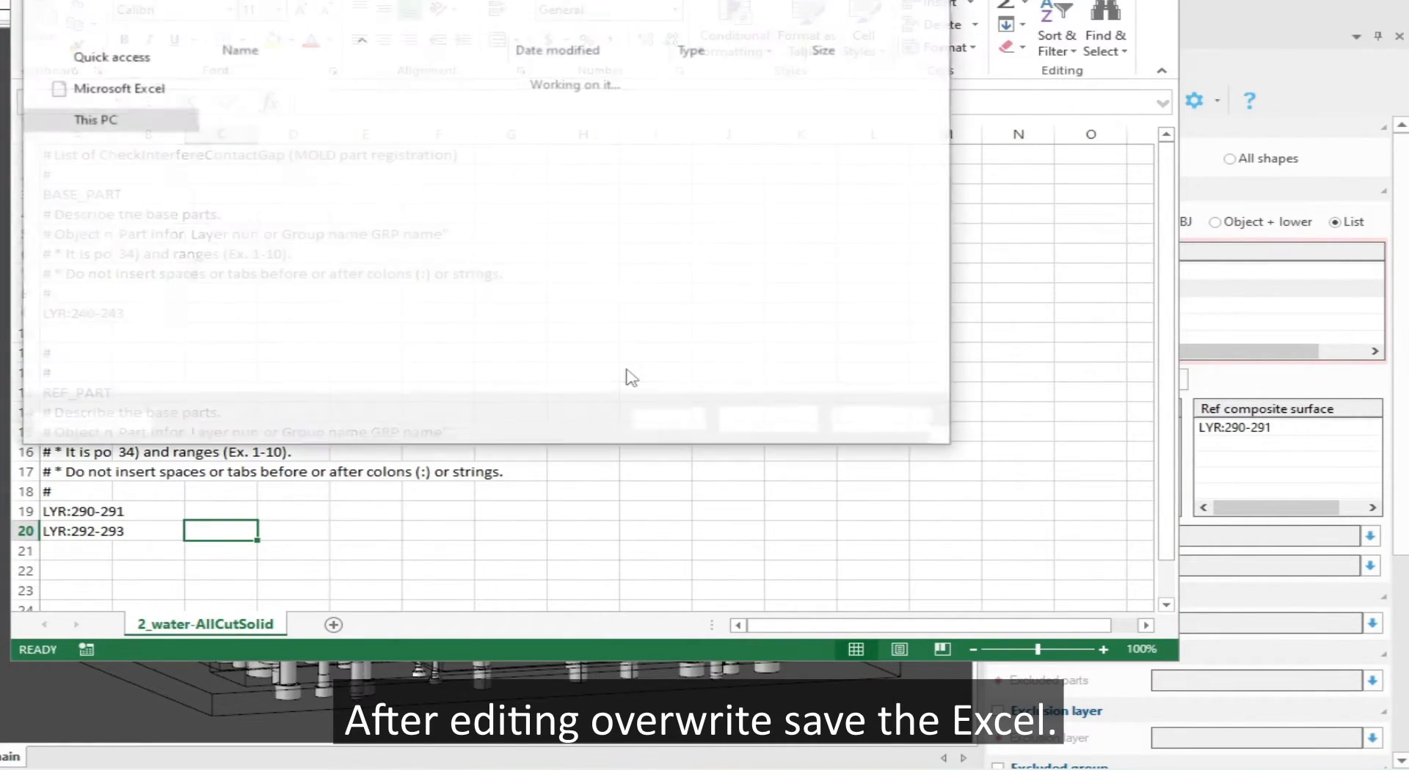
pyautogui.click(741, 421)
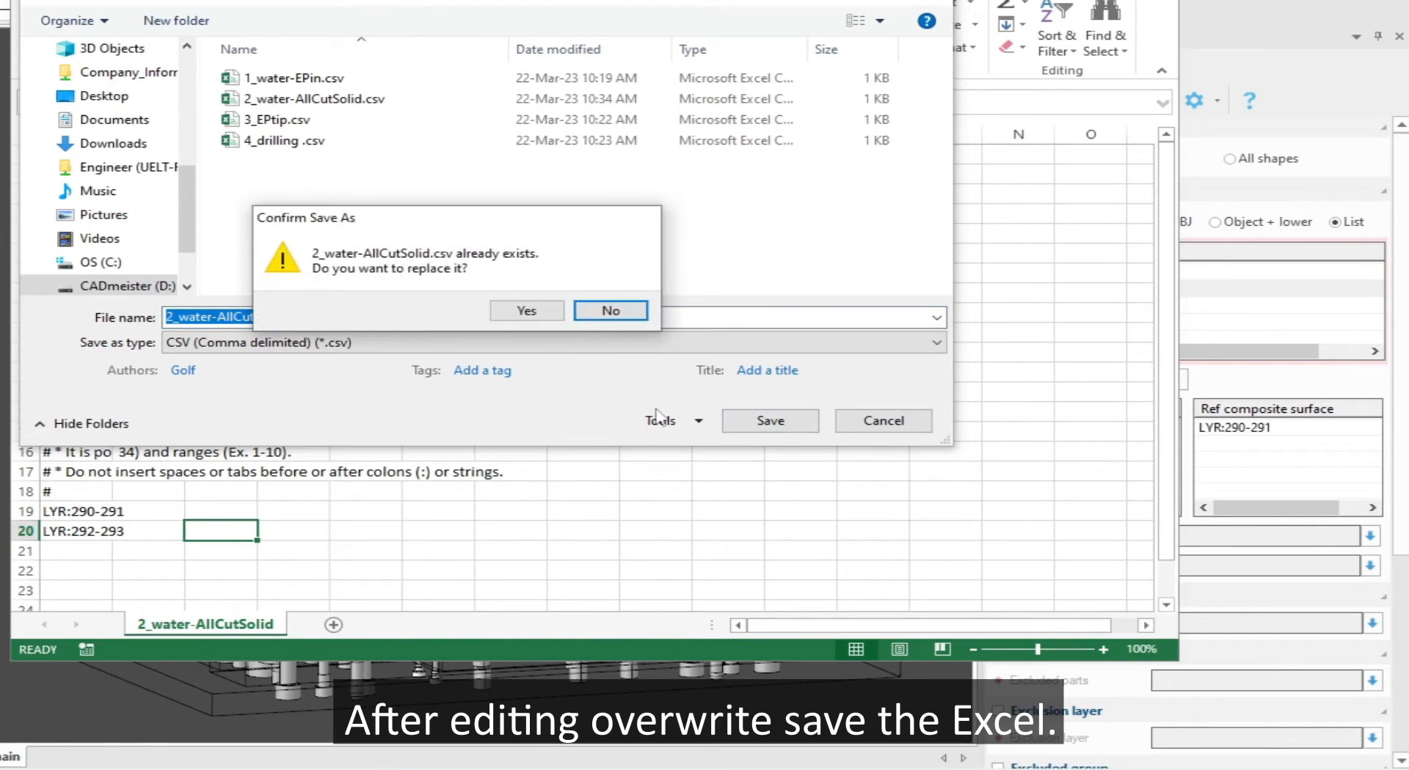
pyautogui.click(527, 311)
pyautogui.click(370, 361)
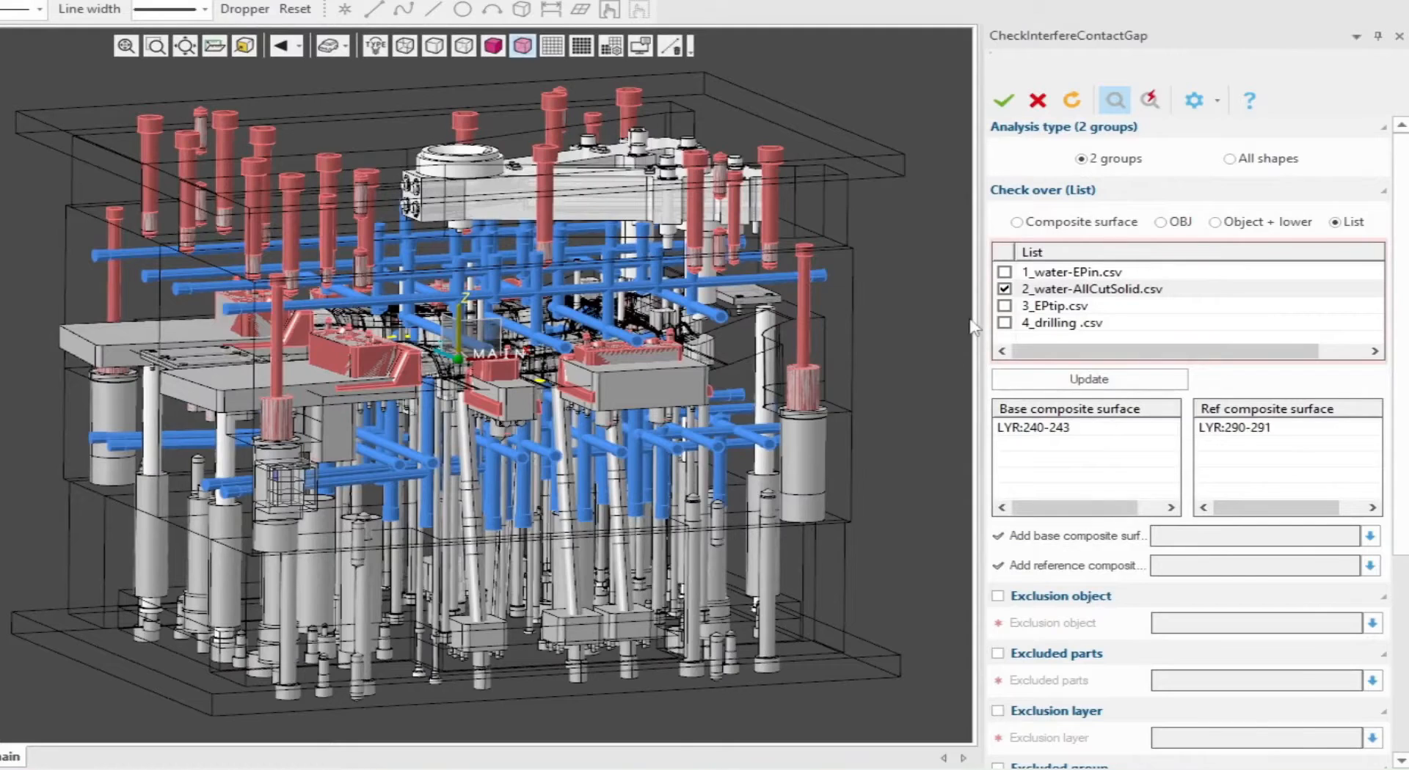
# - Reload the edited 2_water-AllCutSolid.csv checklist in CADmeister by deselecting and reselecting it, and run the interference, contact and gap check
pyautogui.click(1005, 289)
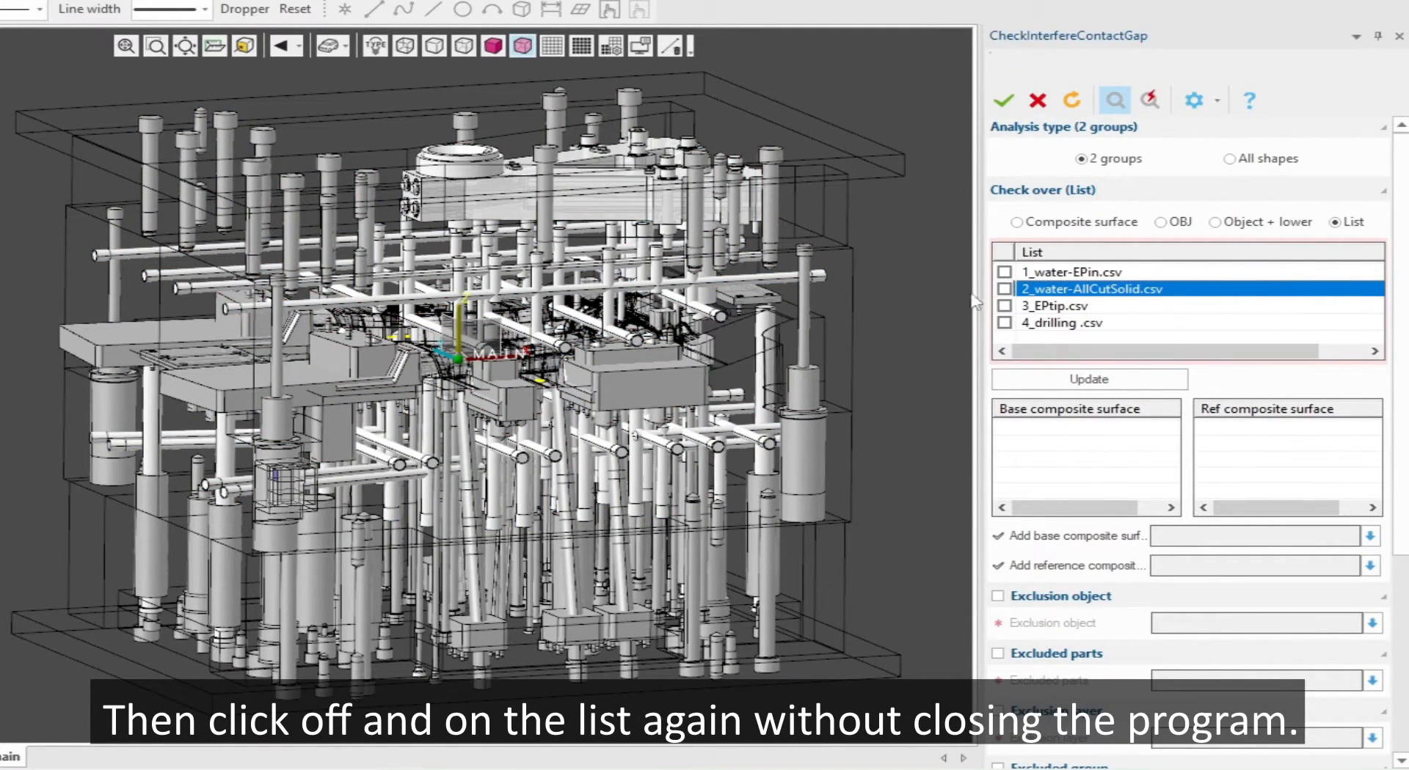
pyautogui.click(1004, 289)
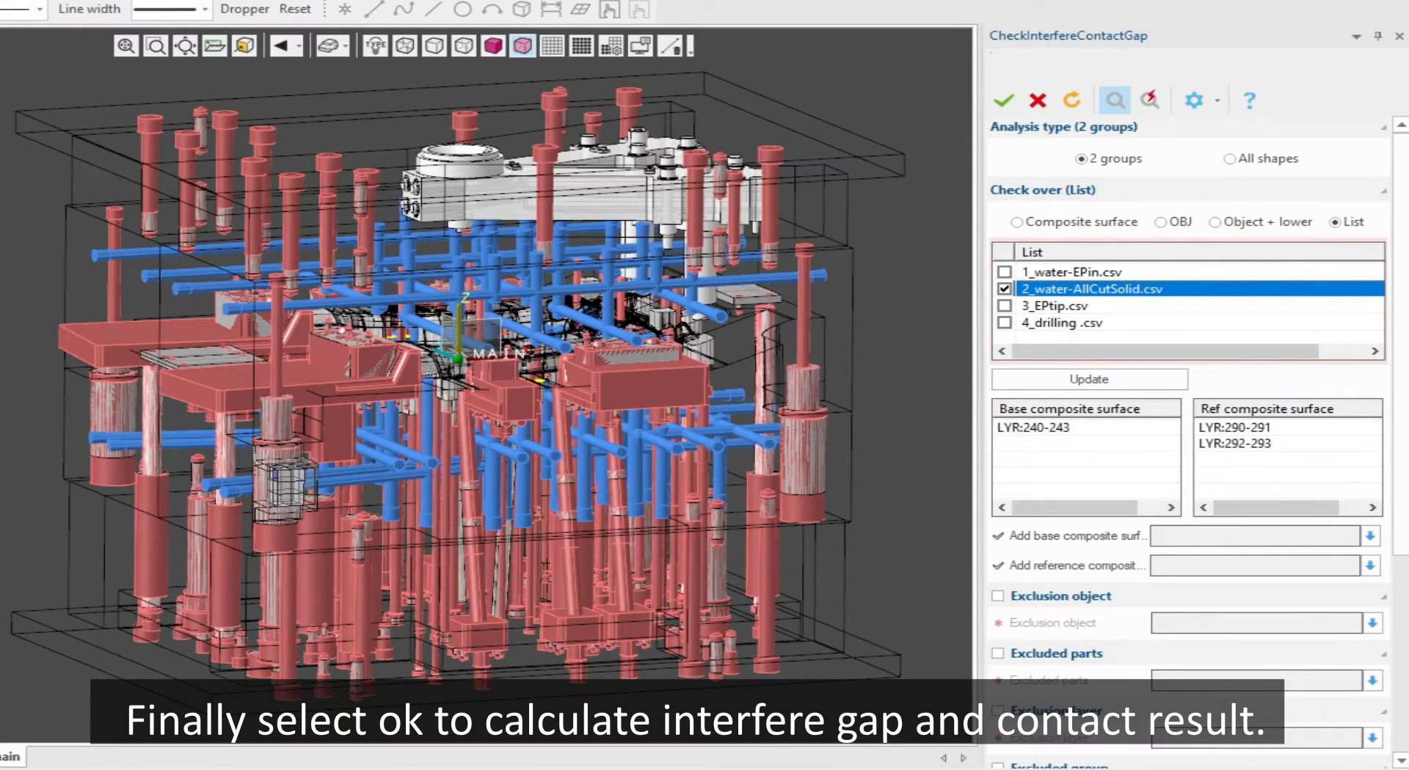
pyautogui.click(1011, 109)
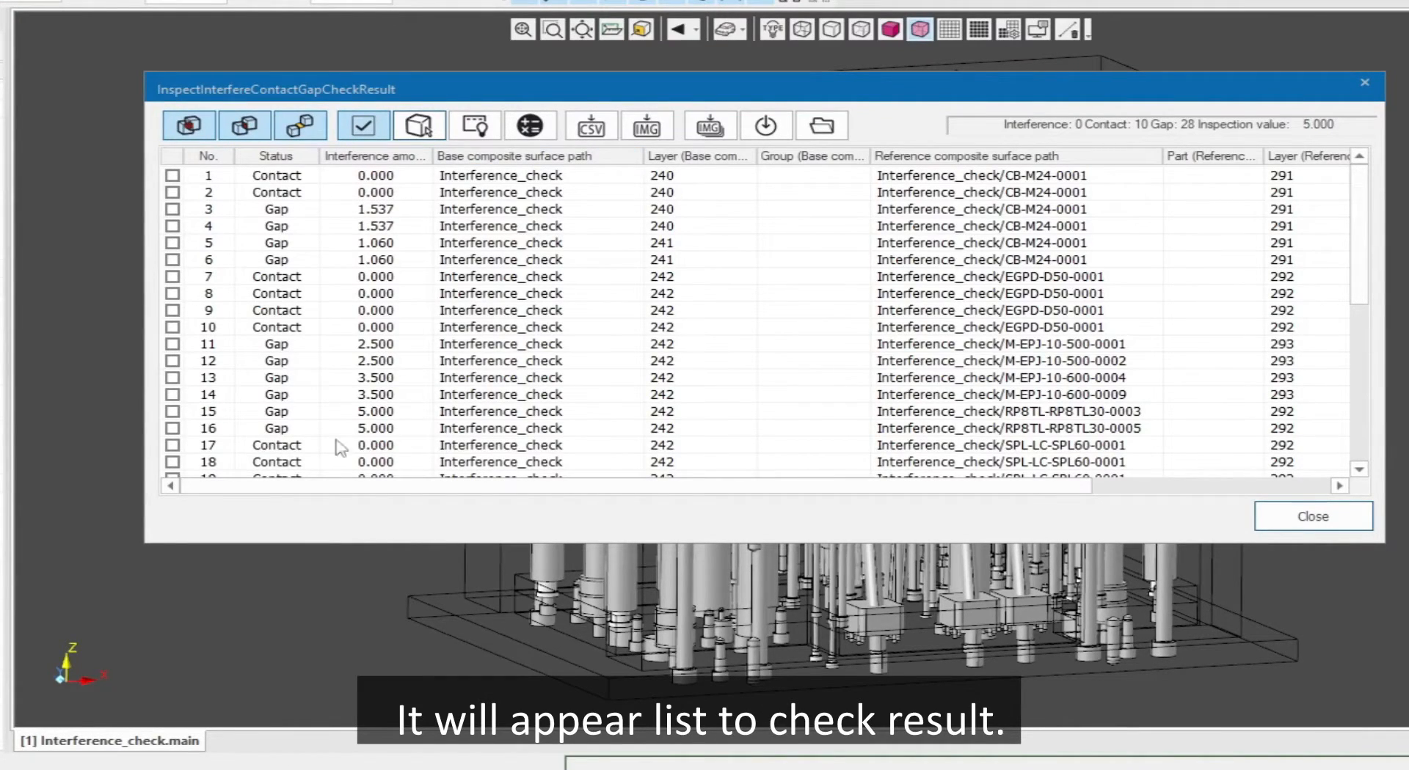
# - Sort the check results by interference amount in descending order and select all rows with Gap status
pyautogui.click(416, 163)
pyautogui.click(417, 162)
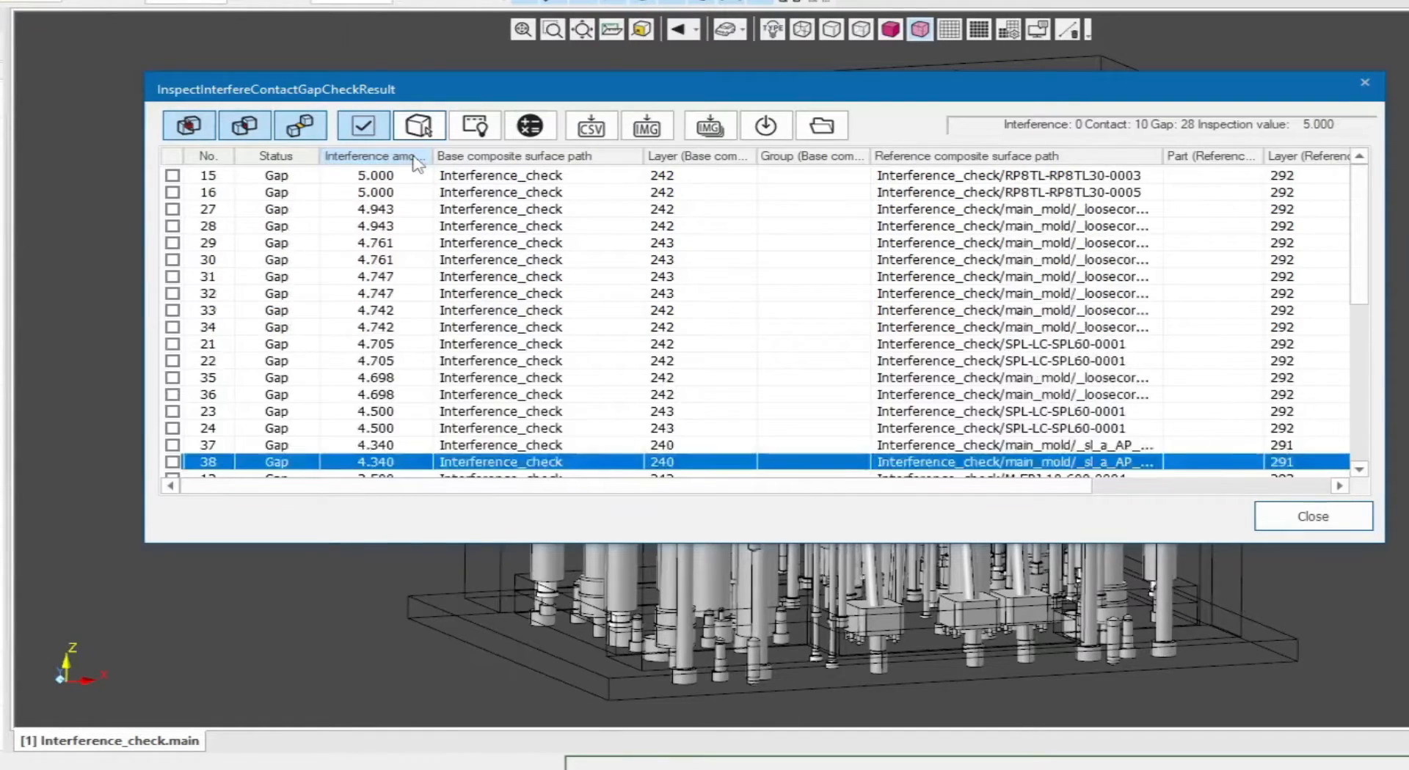
pyautogui.click(370, 180)
pyautogui.scroll(-5, 373, 194)
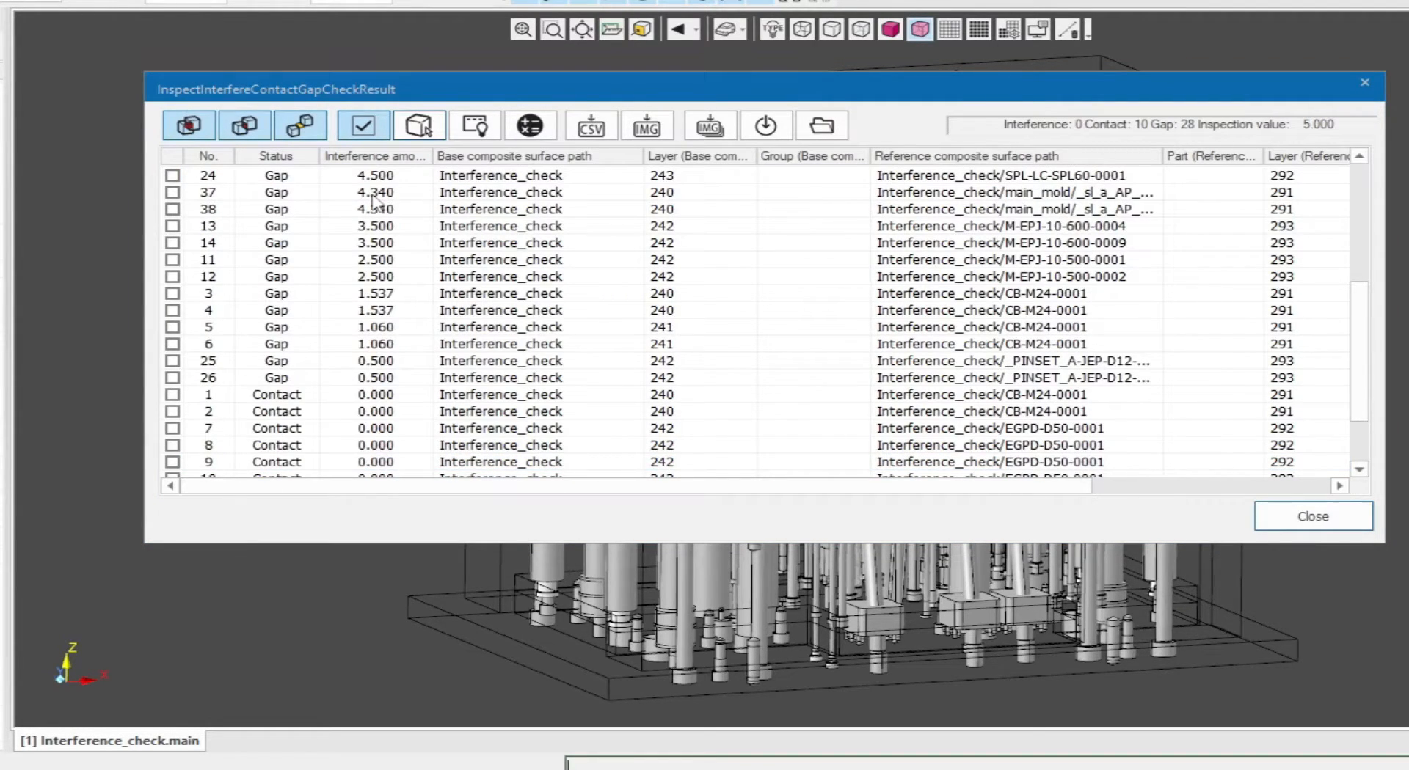
pyautogui.keyDown('shift'); pyautogui.click(376, 382); pyautogui.keyUp('shift')
pyautogui.scroll(5, 386, 396)
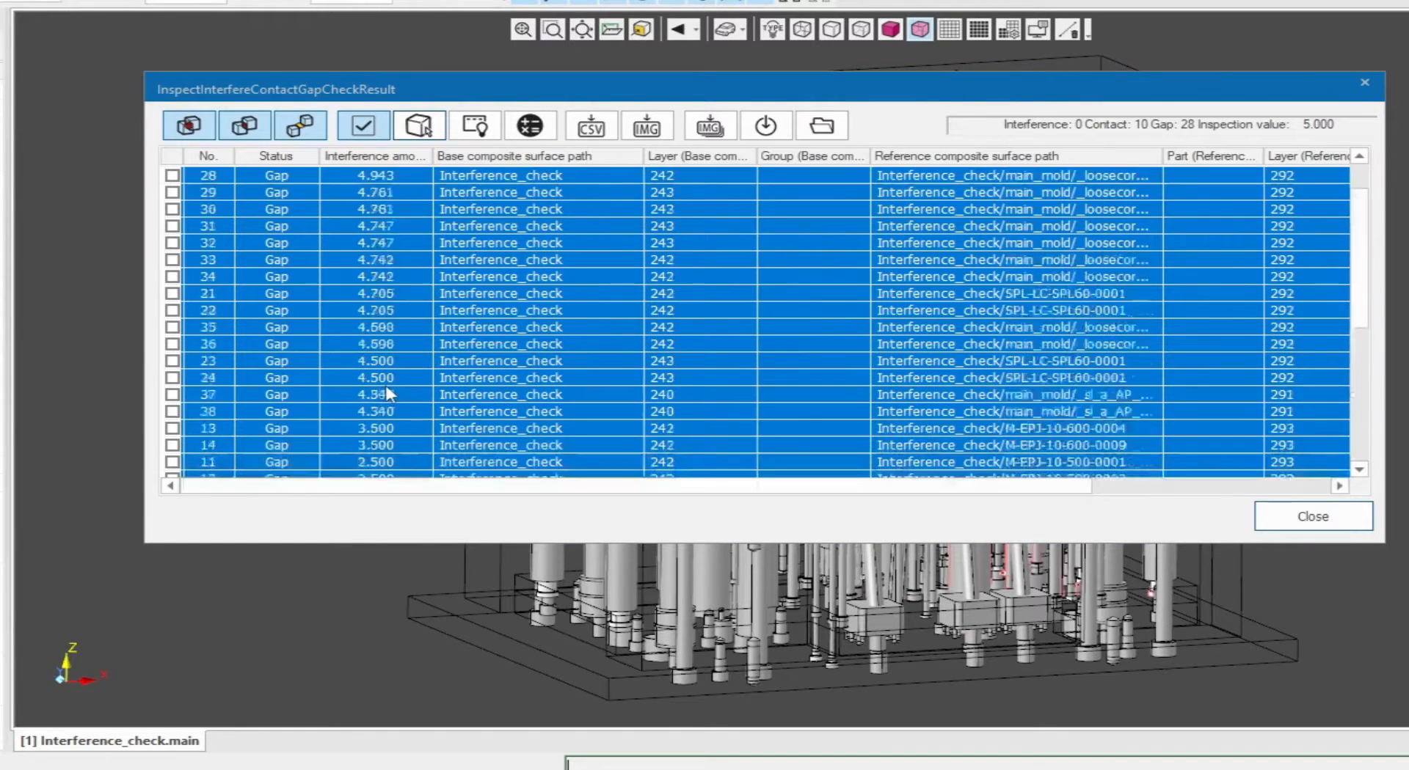
pyautogui.scroll(-6, 387, 396)
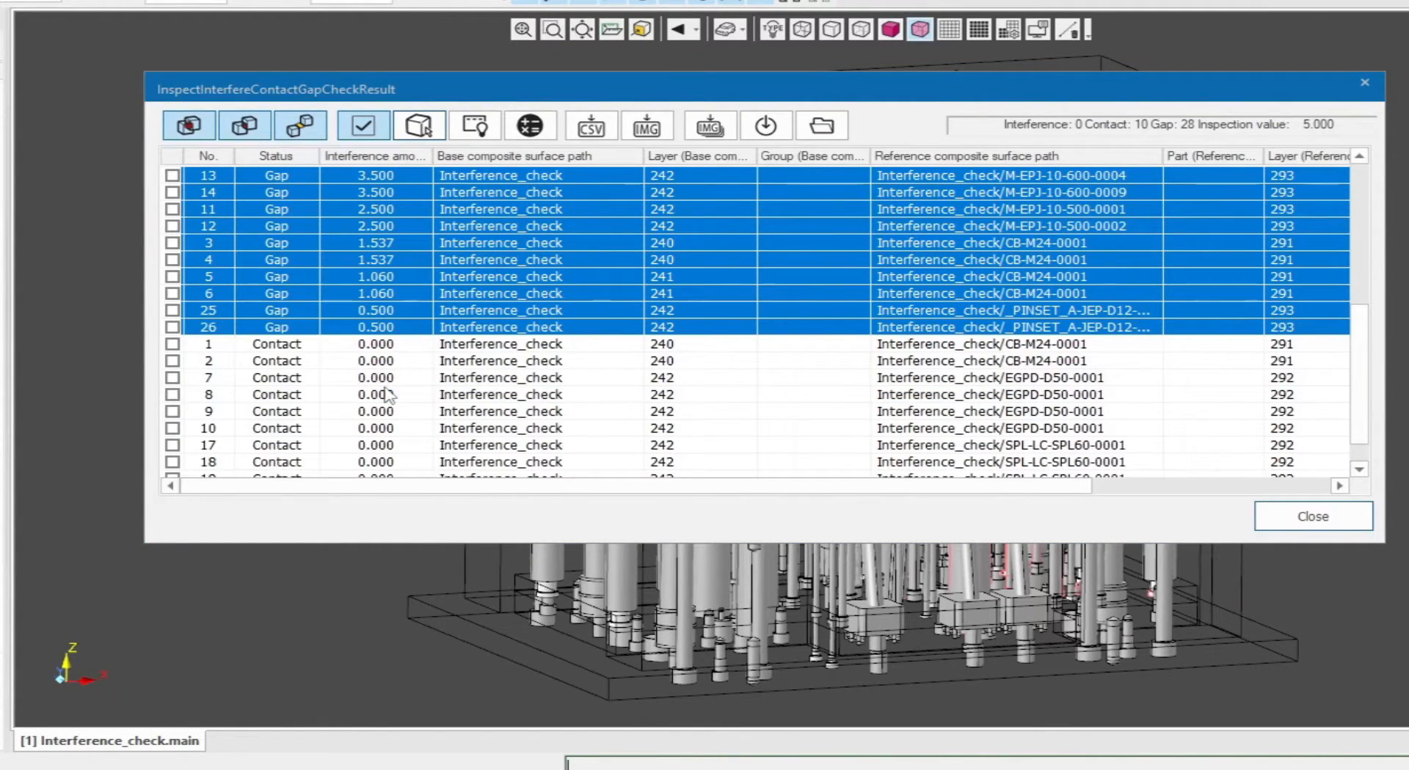
# - Hide the composite surfaces and move the results window aside to inspect only the parts of the selected gap results
pyautogui.click(772, 29)
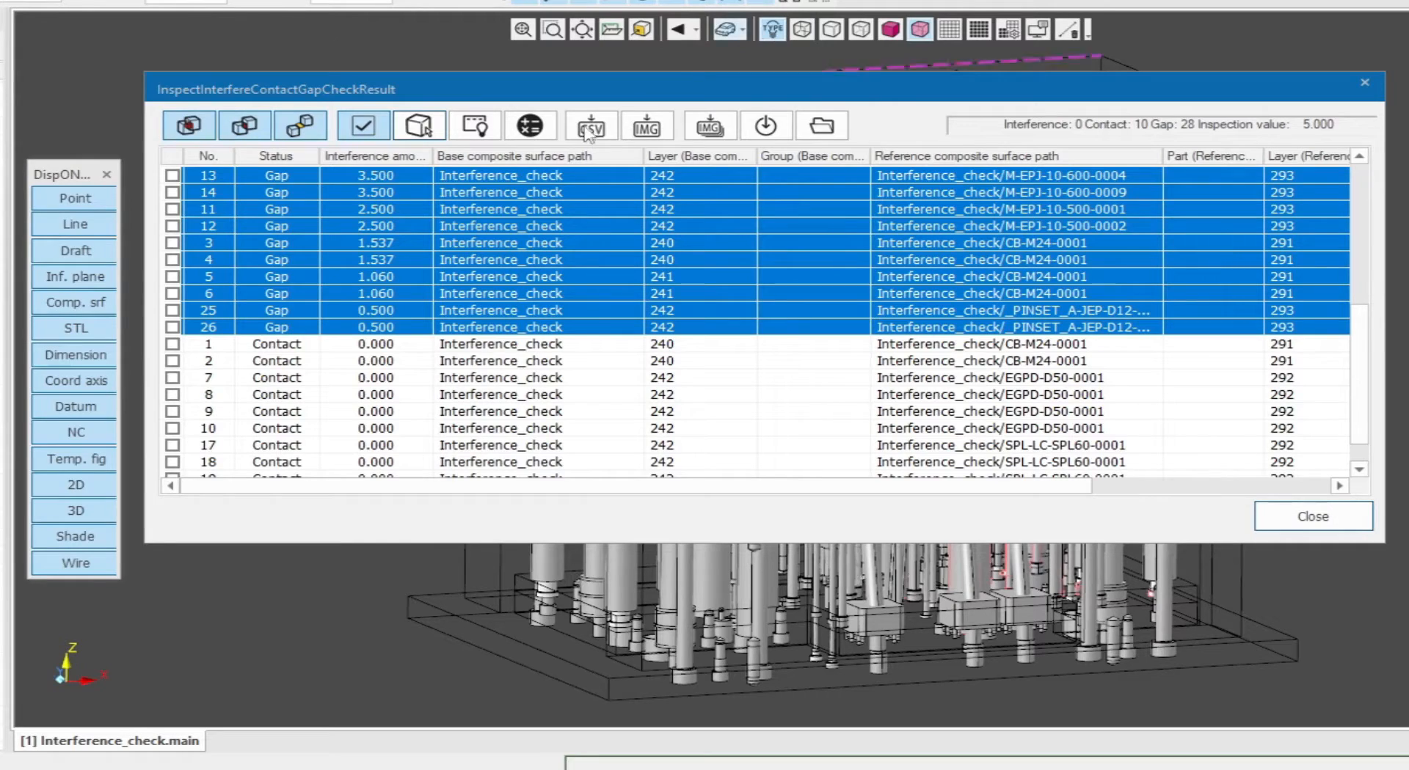
pyautogui.click(68, 307)
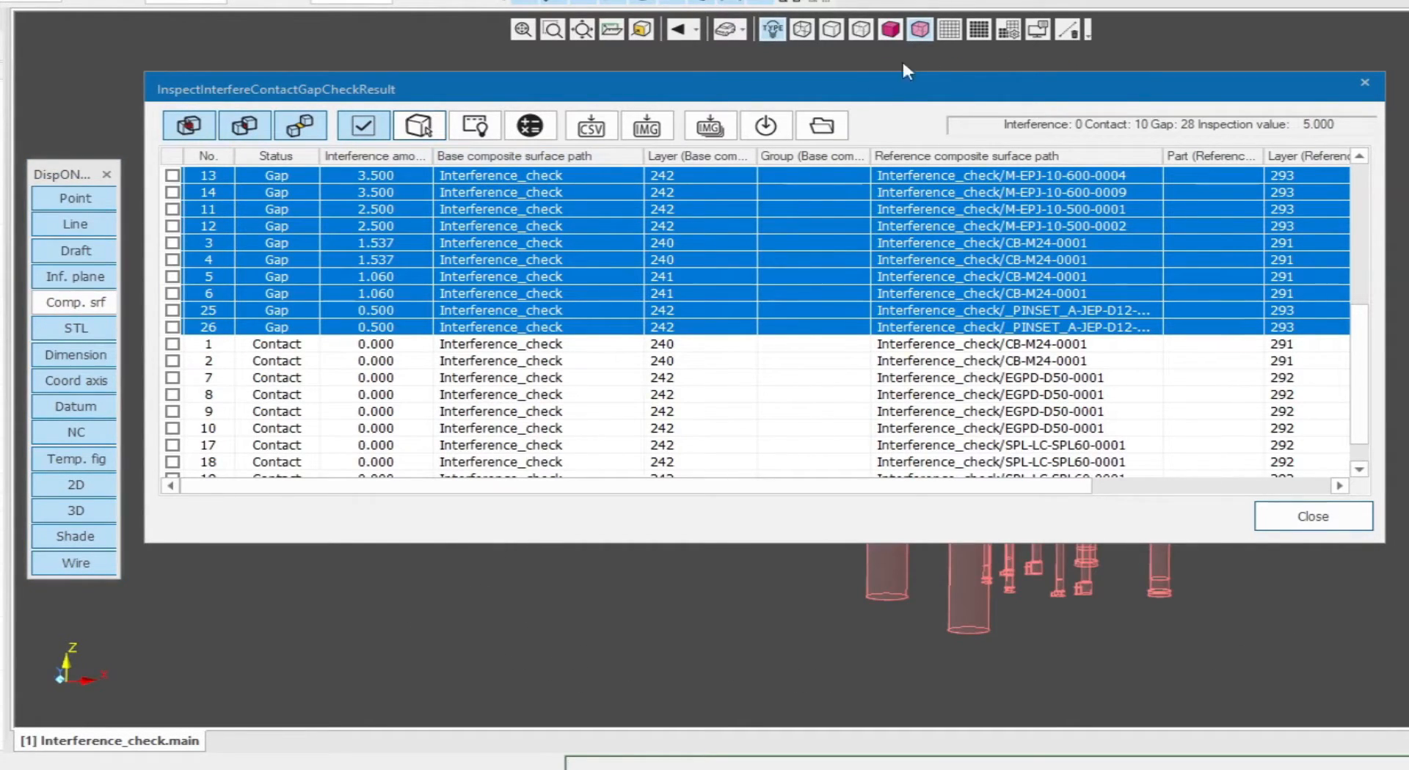
pyautogui.moveTo(890, 101); pyautogui.dragTo(892, 0)
pyautogui.scroll(-1, 961, 445)
pyautogui.moveTo(972, 432); pyautogui.dragTo(894, 487, button='middle')
pyautogui.scroll(-1, 902, 446)
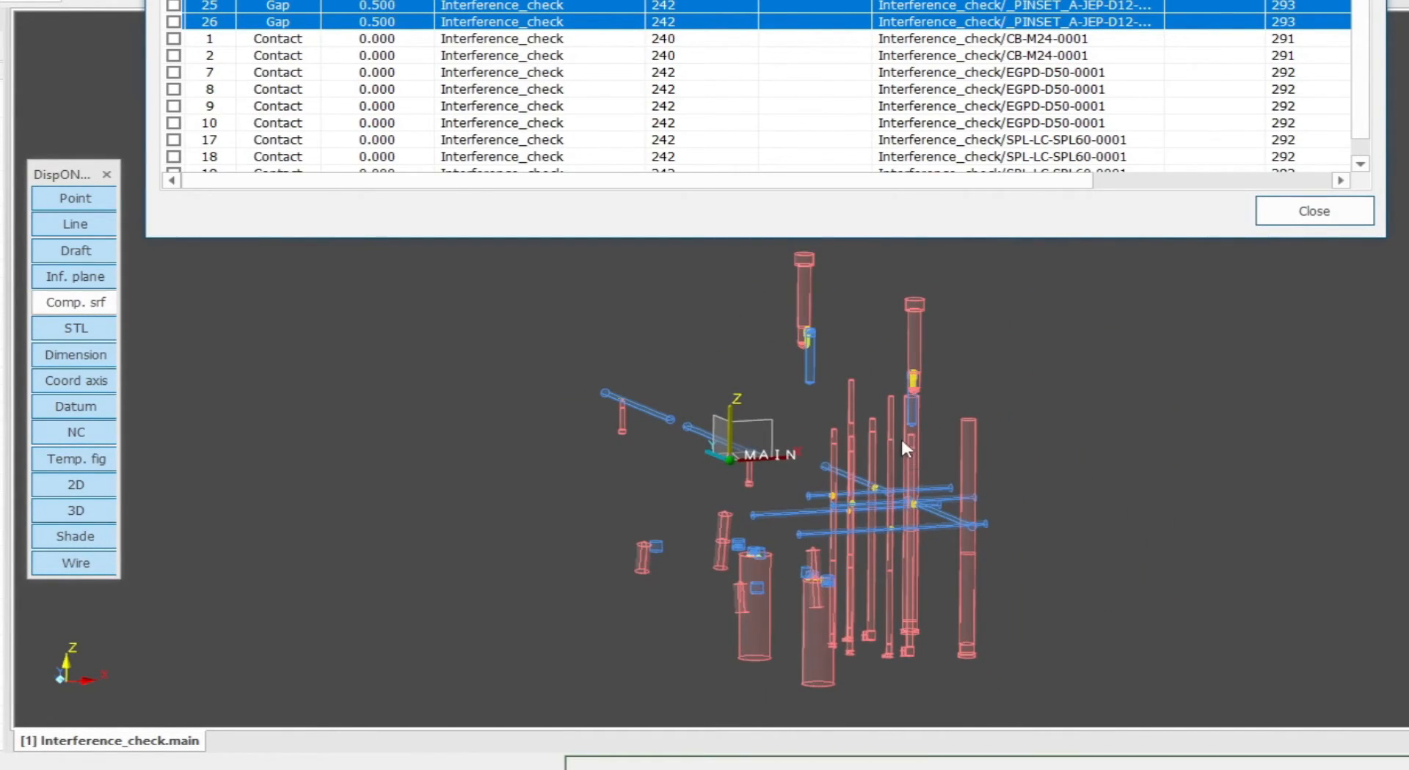
# - Examine the highlighted gap locations between the cooling pipes, pins and bolts from several angles in the 3D view
pyautogui.scroll(6, 875, 509)
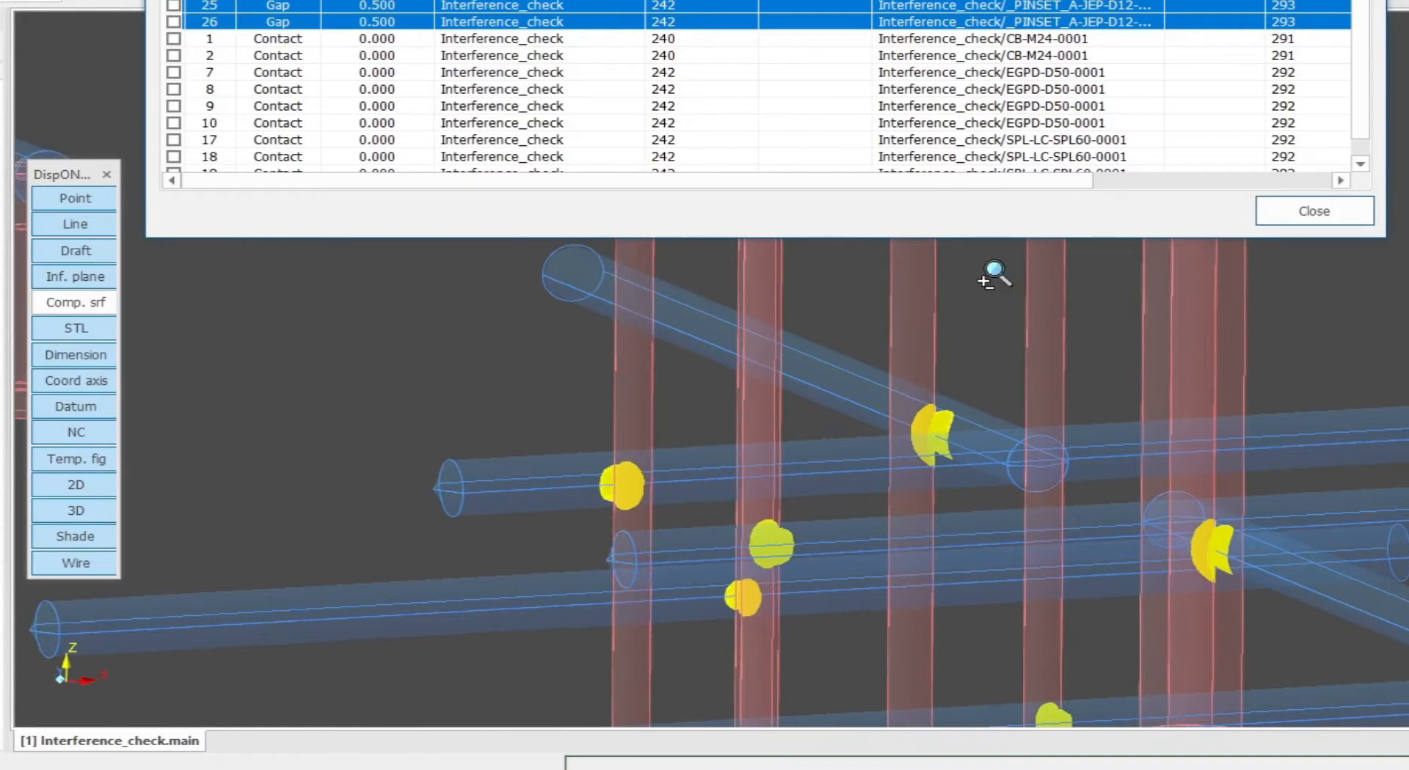
pyautogui.moveTo(992, 442); pyautogui.dragTo(1076, 528, button='middle')
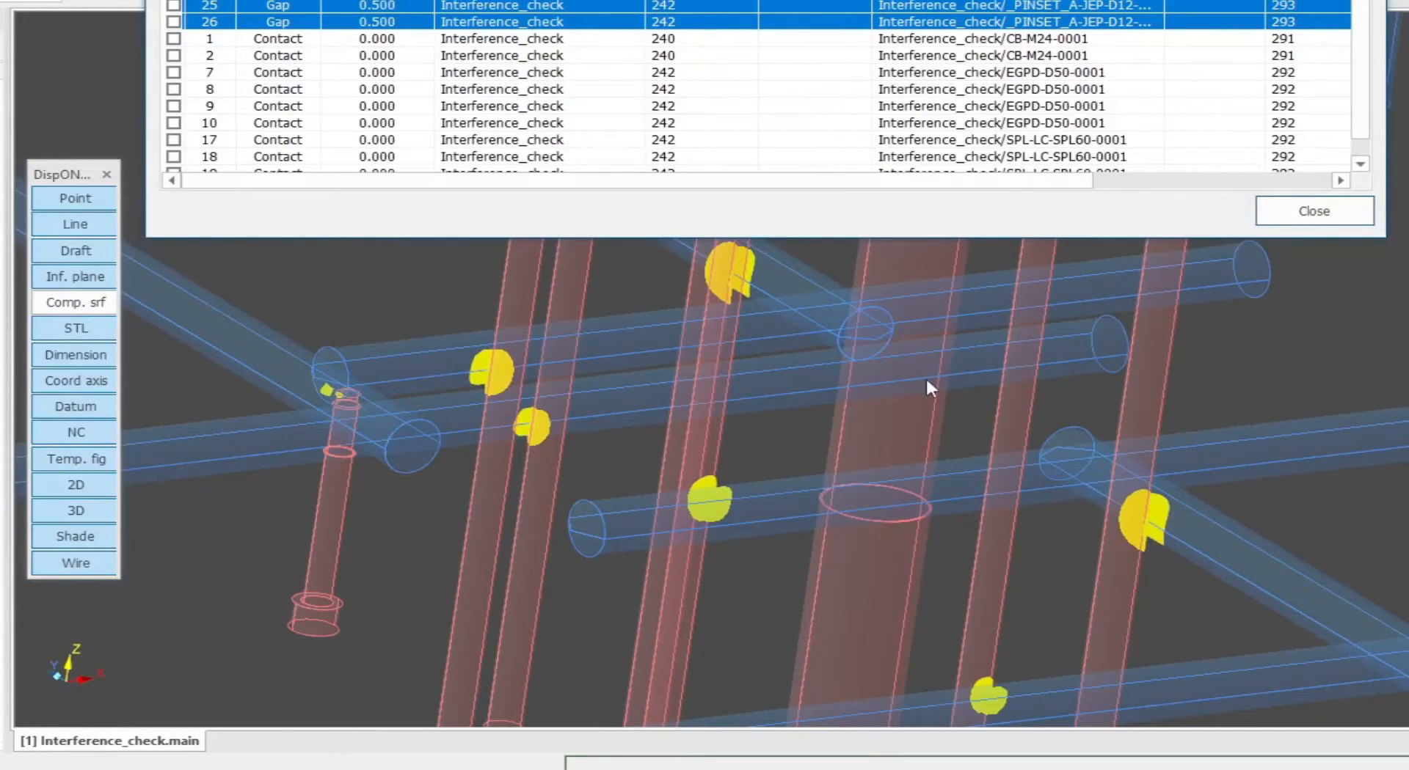
pyautogui.scroll(3, 928, 422)
pyautogui.scroll(-4, 928, 422)
pyautogui.moveTo(910, 403); pyautogui.dragTo(878, 378, button='middle')
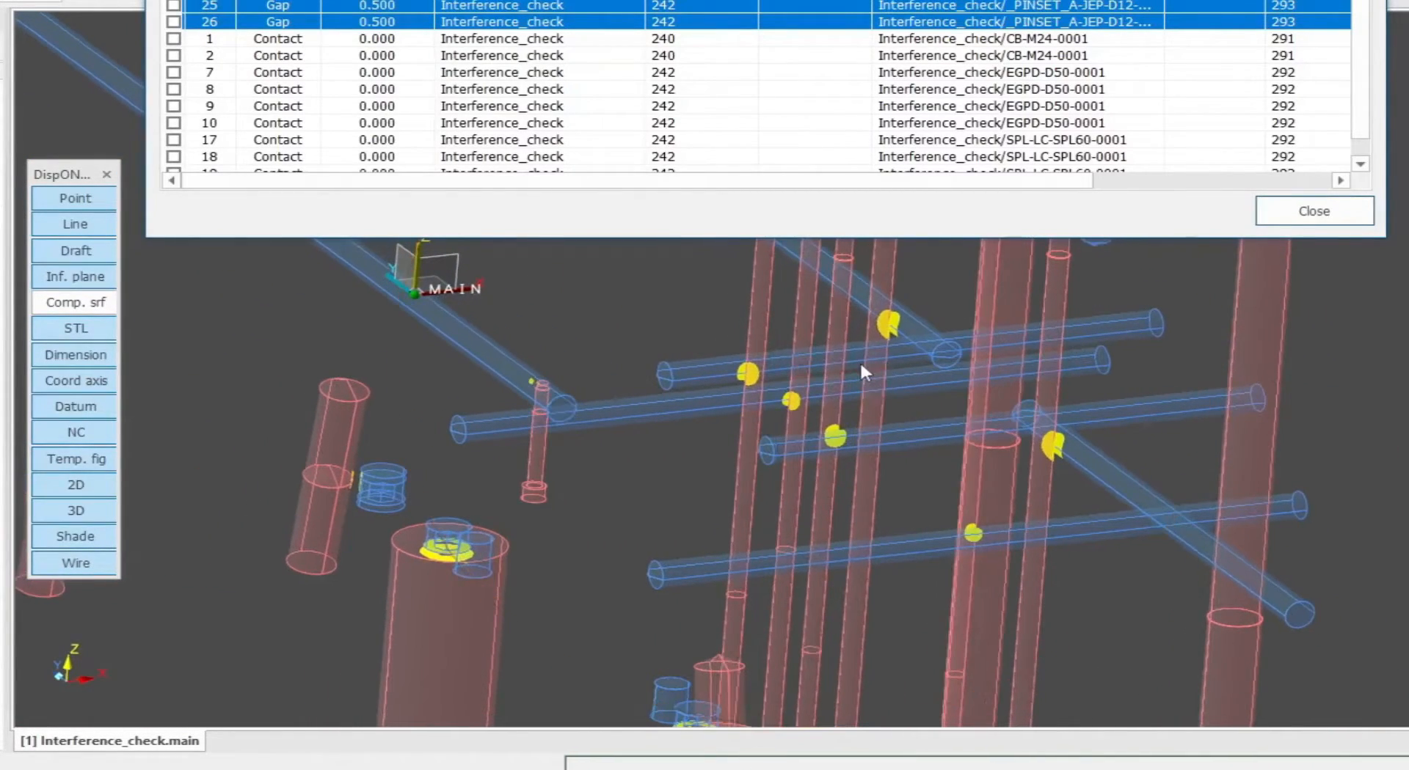
pyautogui.scroll(-1, 878, 390)
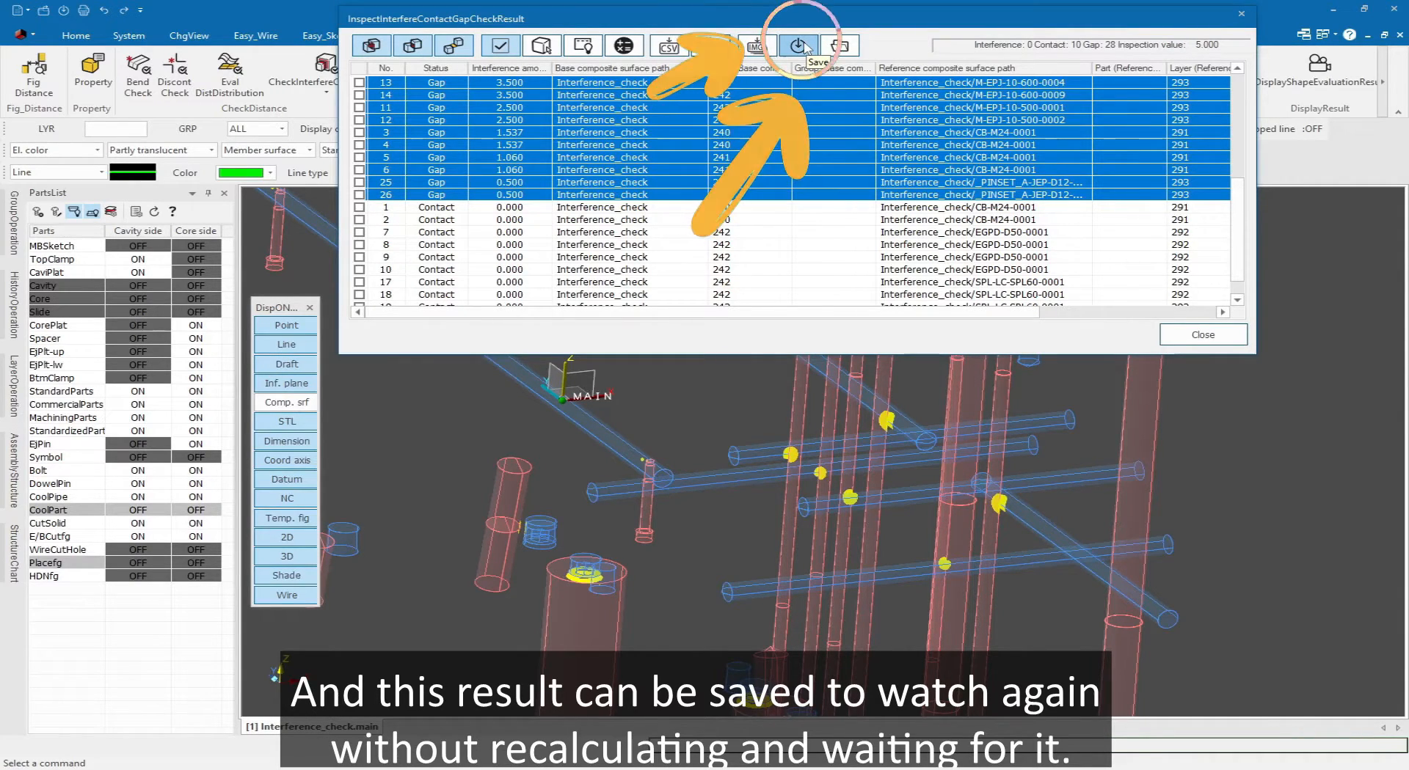
pyautogui.click(799, 46)
pyautogui.moveTo(1023, 28); pyautogui.dragTo(809, 56)
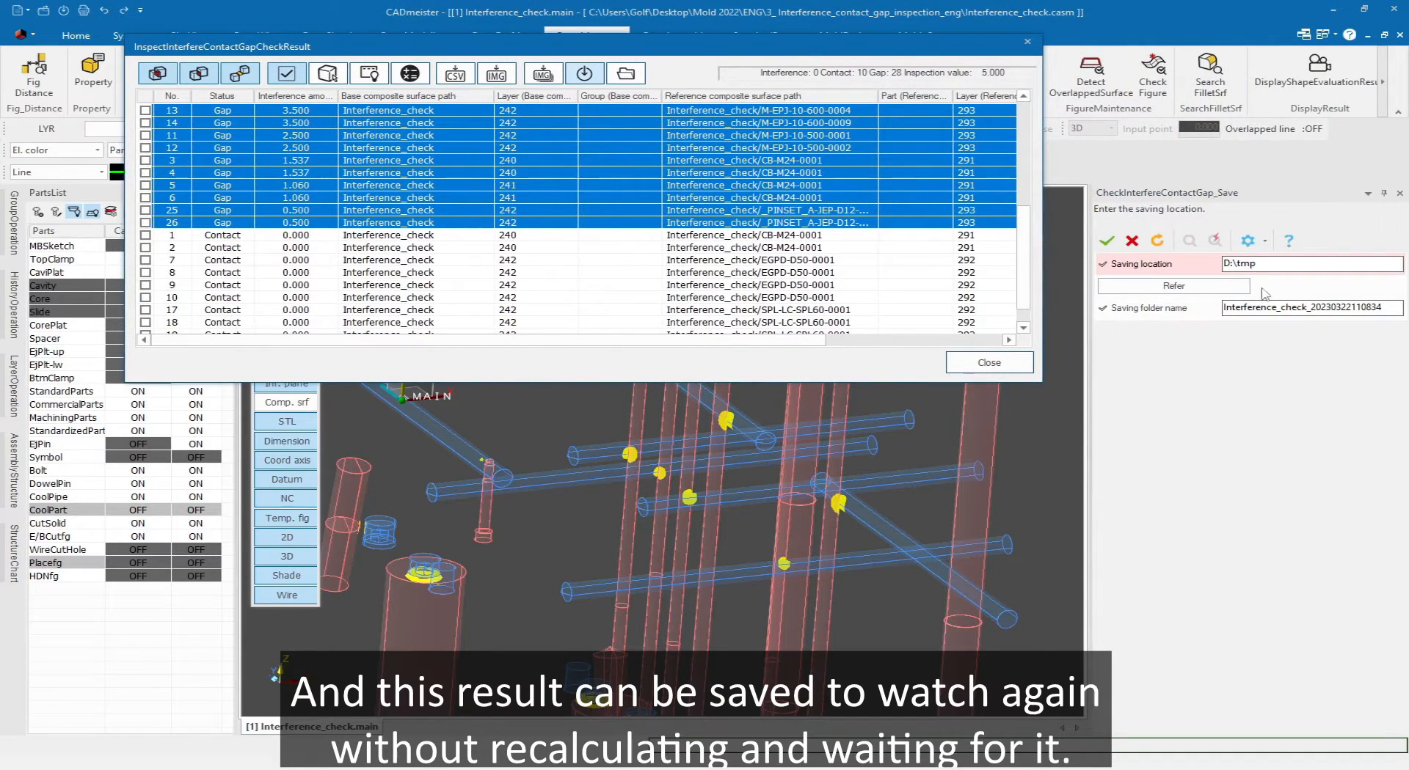
pyautogui.click(1104, 243)
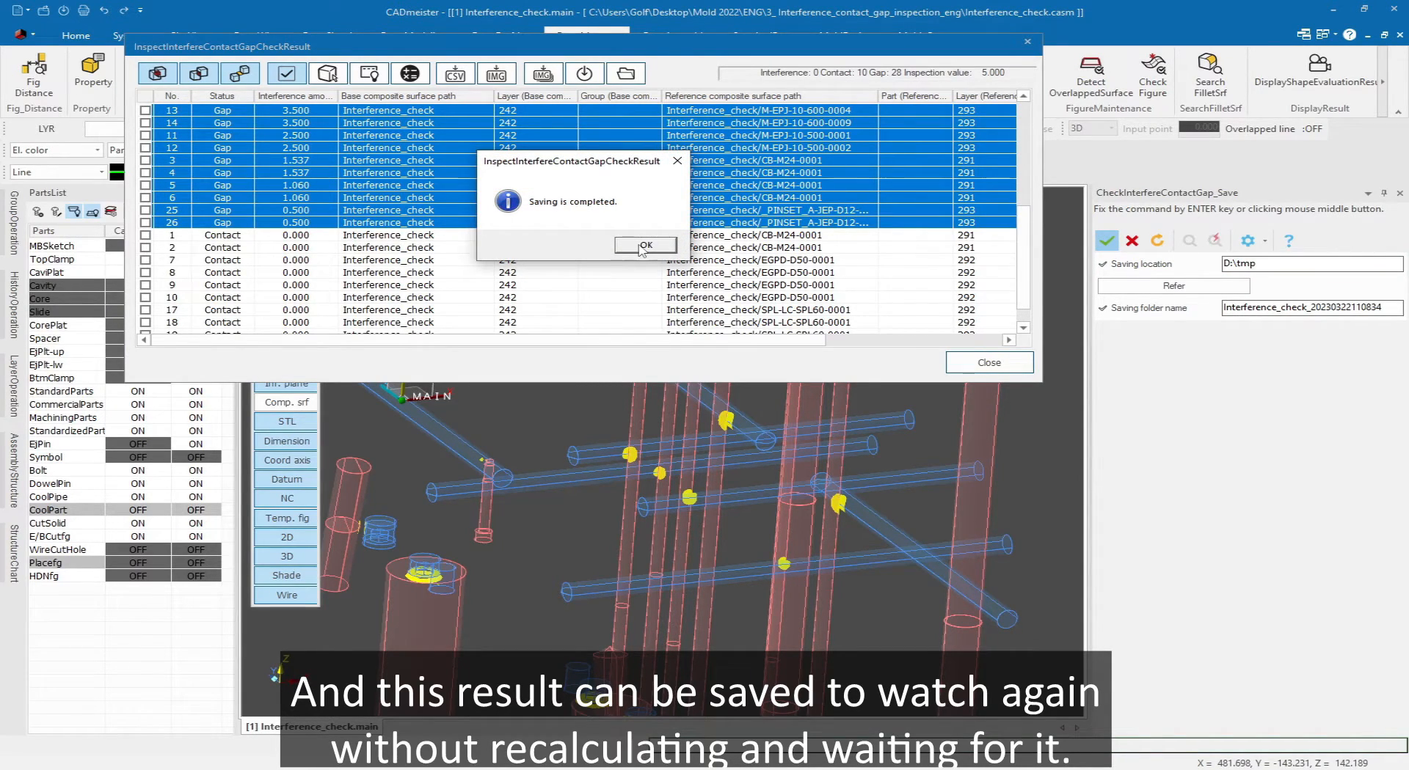
pyautogui.click(644, 246)
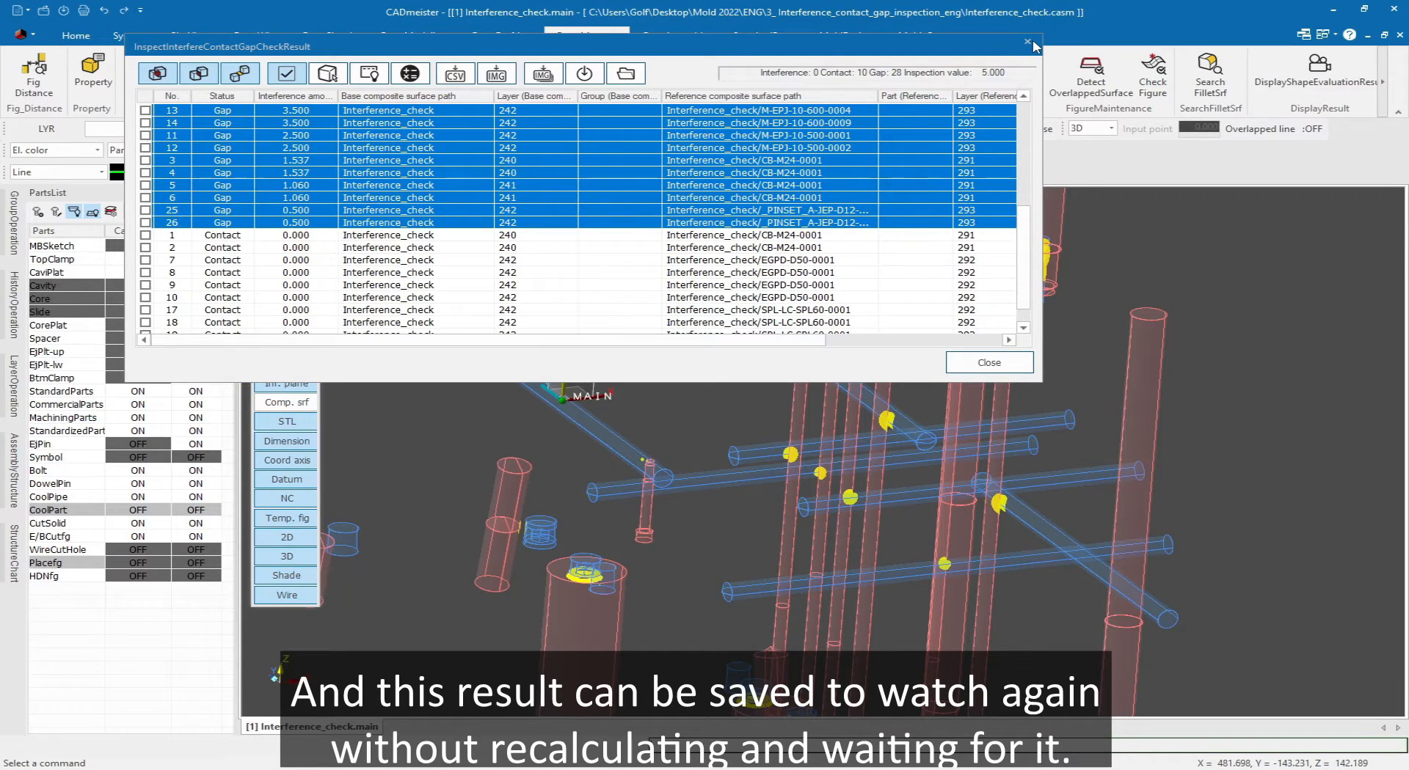
pyautogui.click(977, 364)
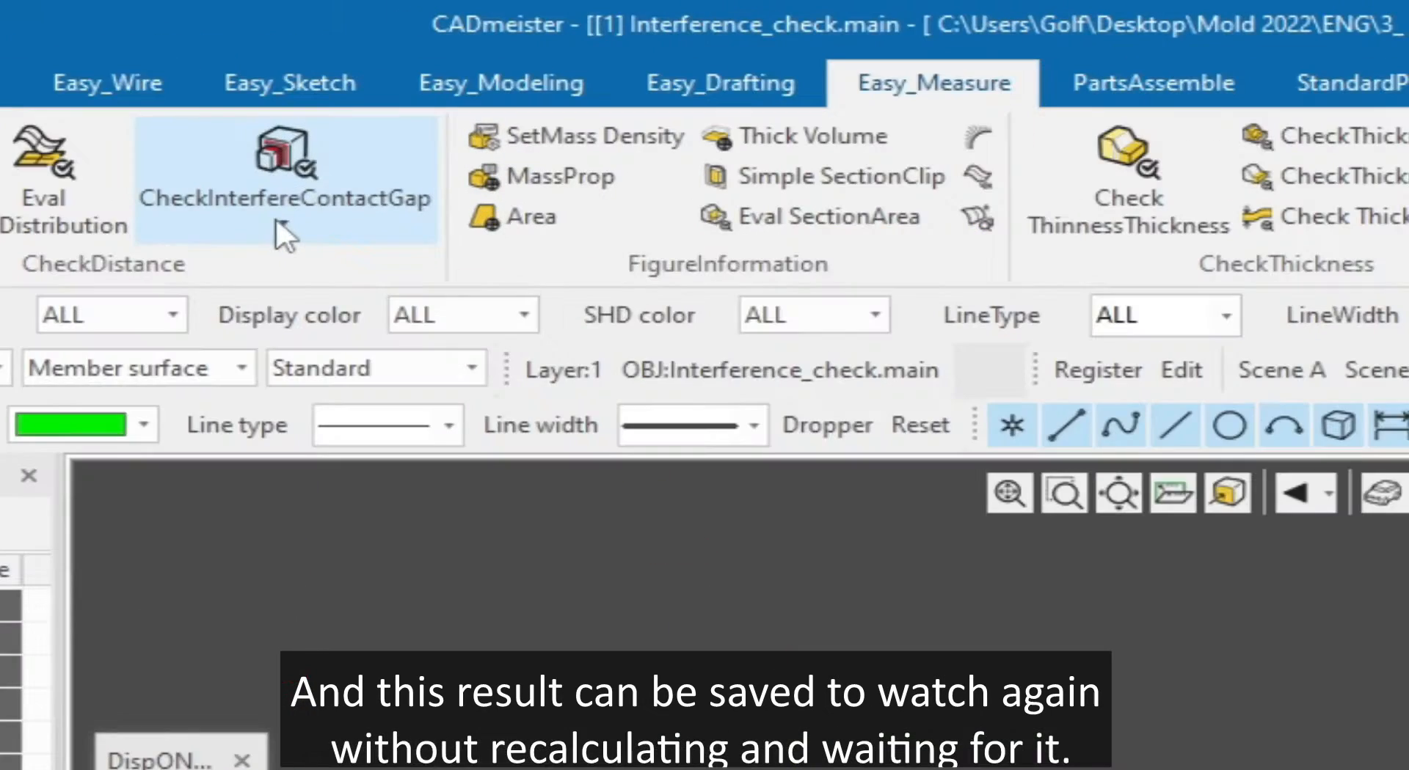
# - Import the saved Interference_check result folder with InspectInterfereContactGapCheckResult to reopen the check results
pyautogui.click(326, 94)
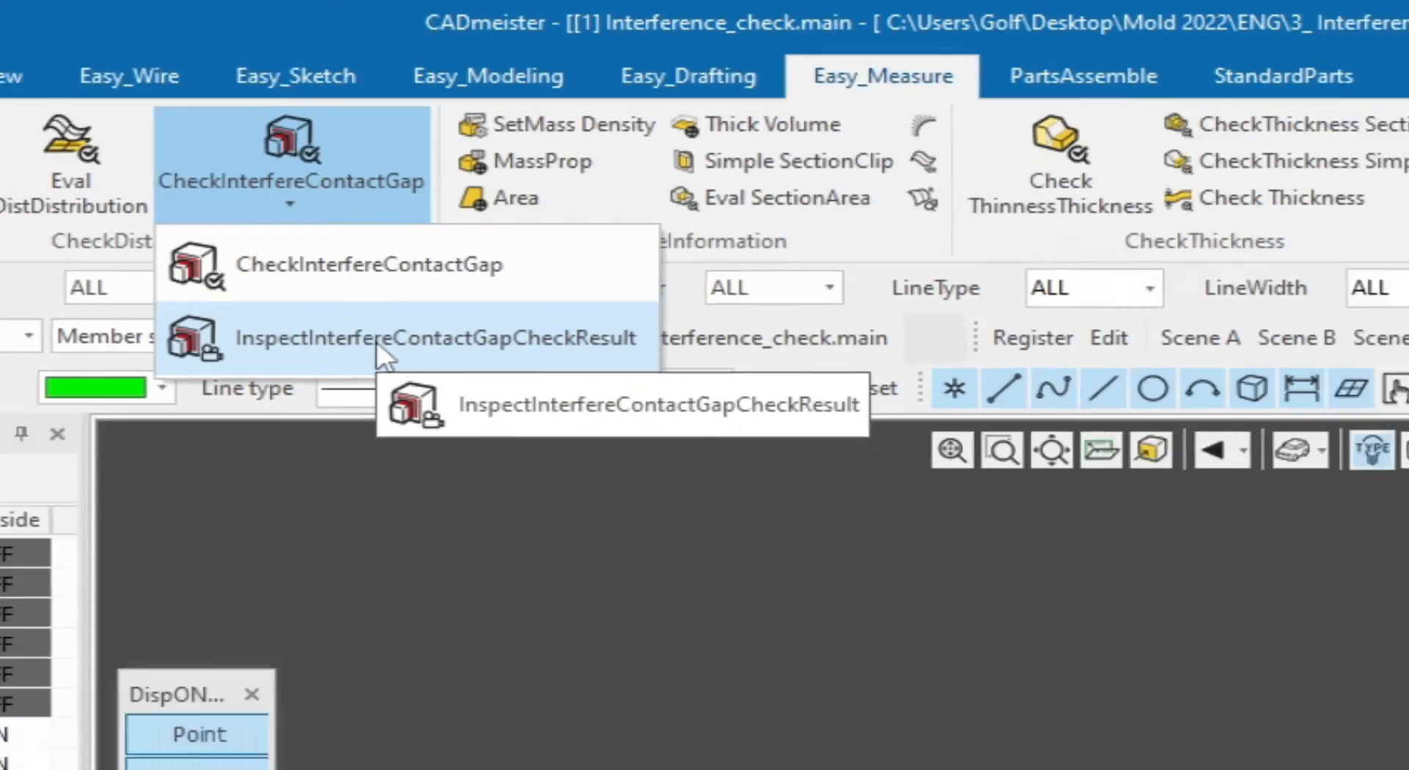
pyautogui.click(381, 382)
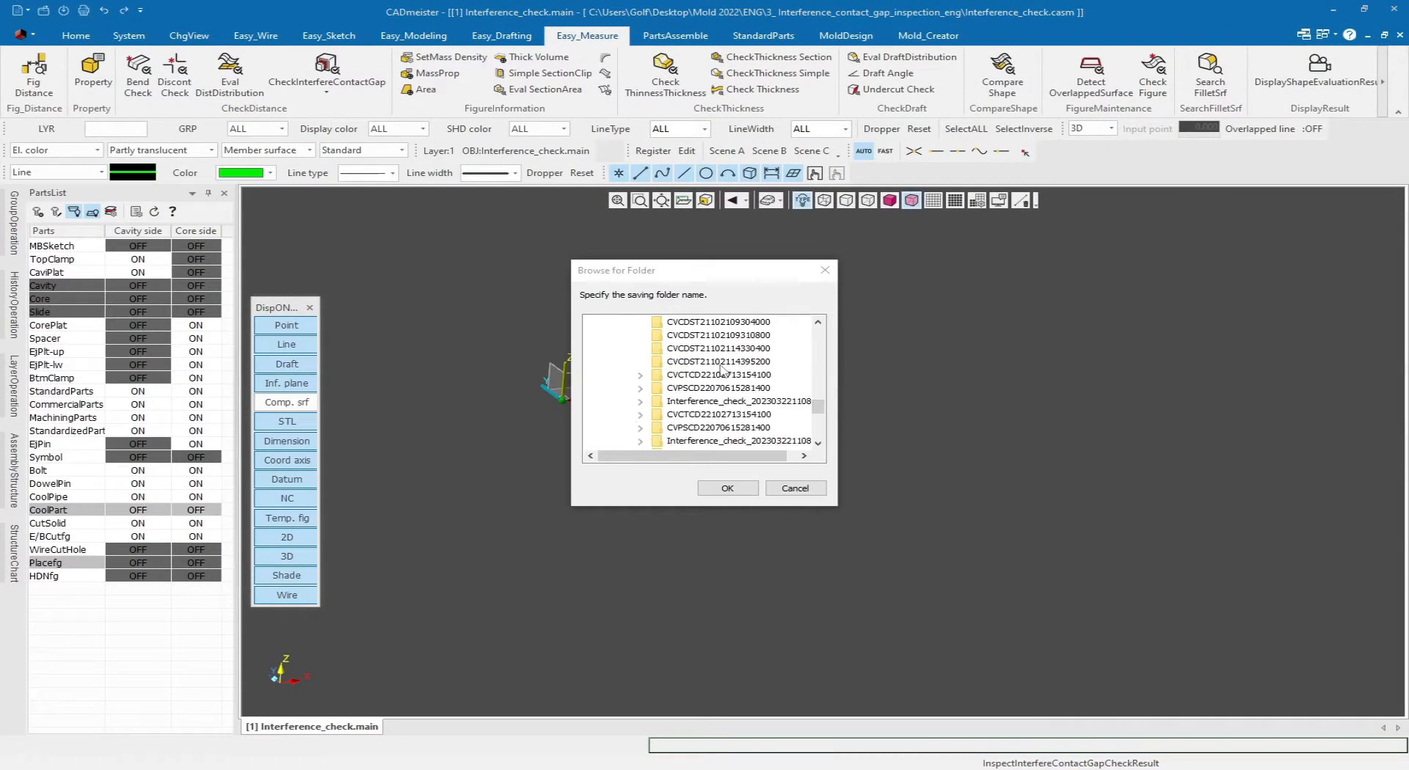
pyautogui.scroll(-2, 722, 370)
pyautogui.click(711, 365)
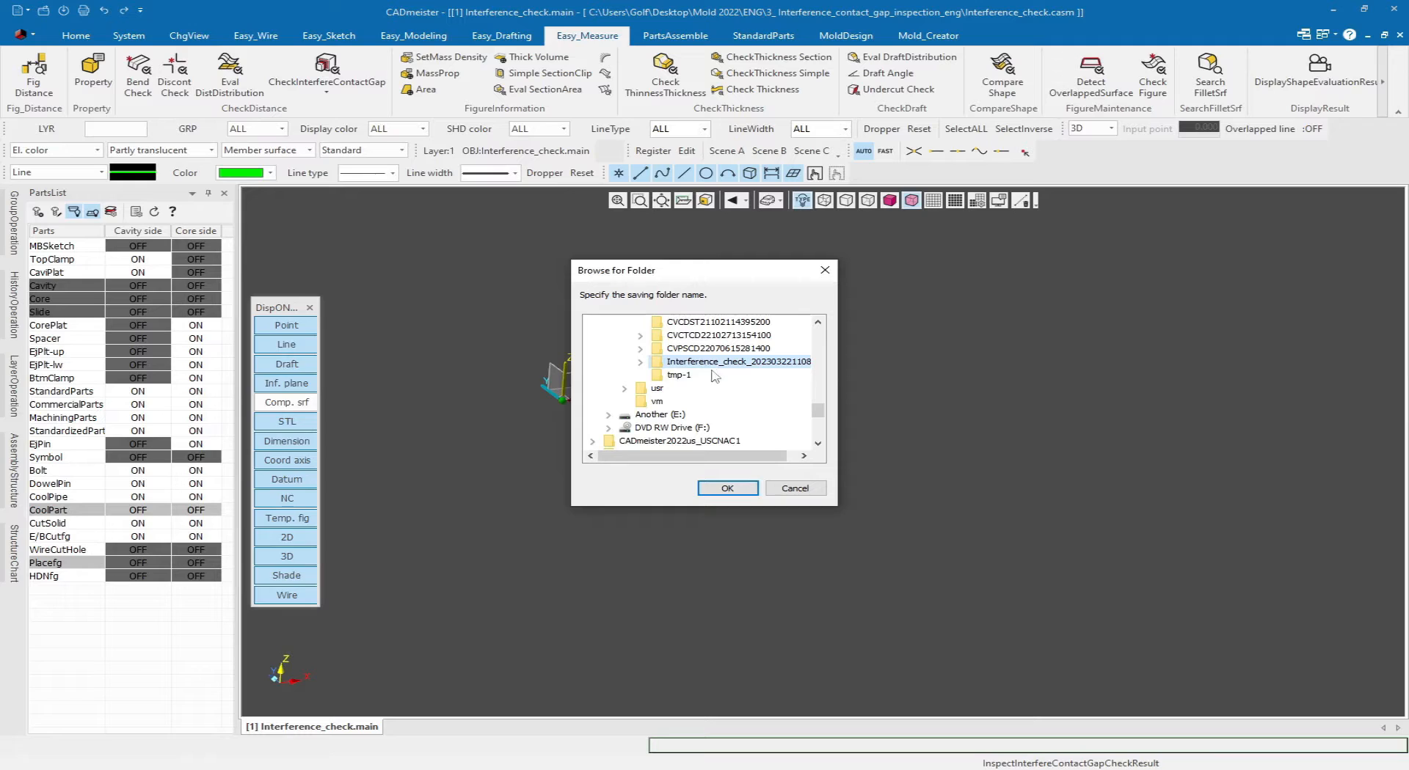
pyautogui.click(725, 488)
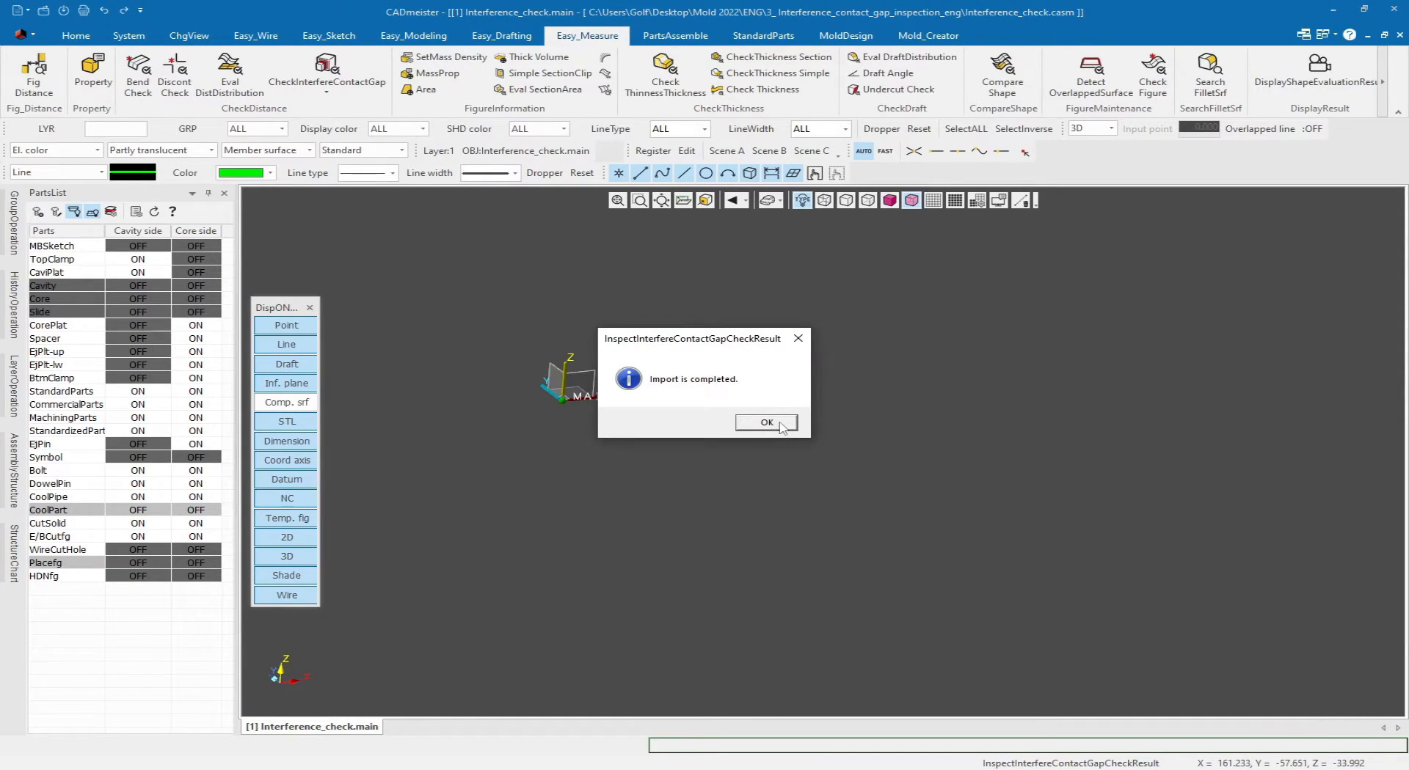
pyautogui.click(767, 423)
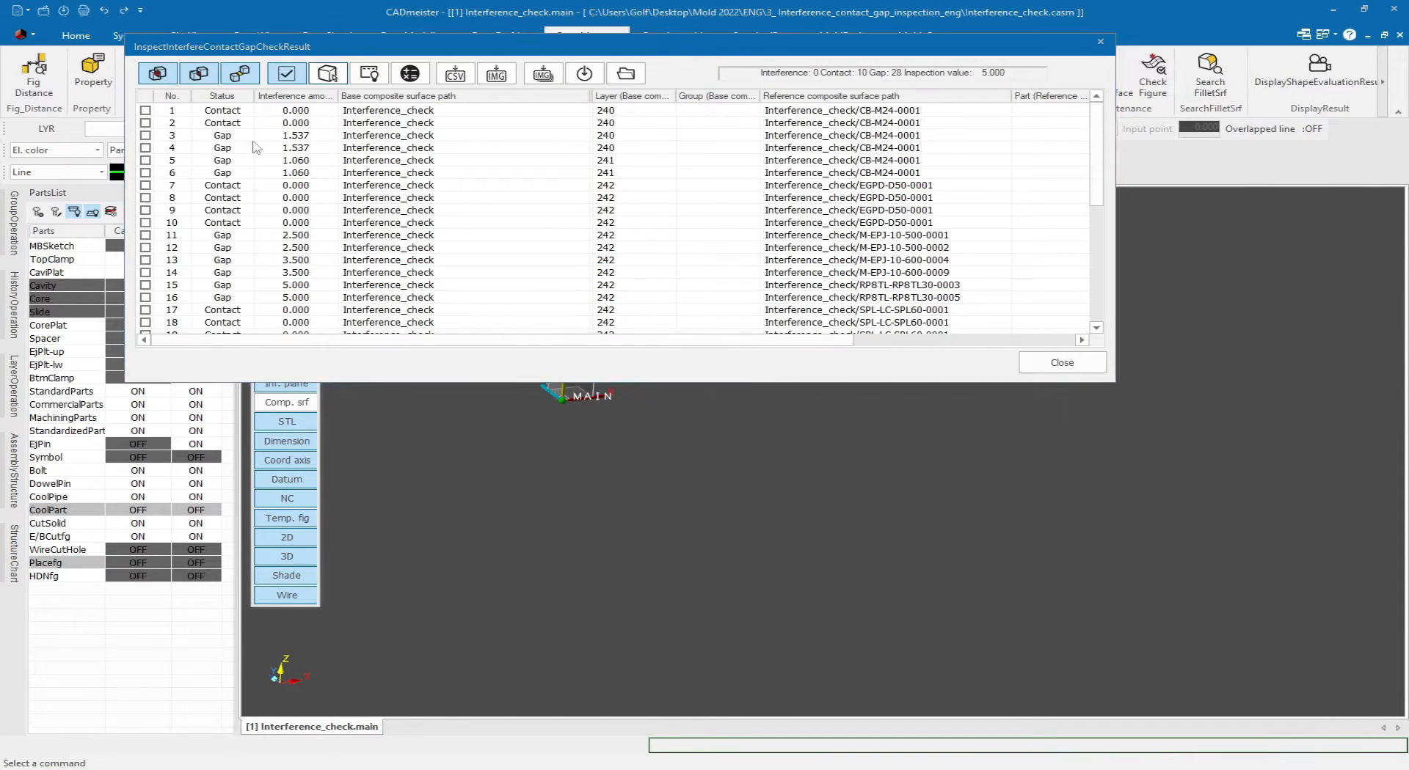
# - Sort the imported results by interference amount in descending order and inspect the gap rows from the first through No. 6
pyautogui.click(281, 98)
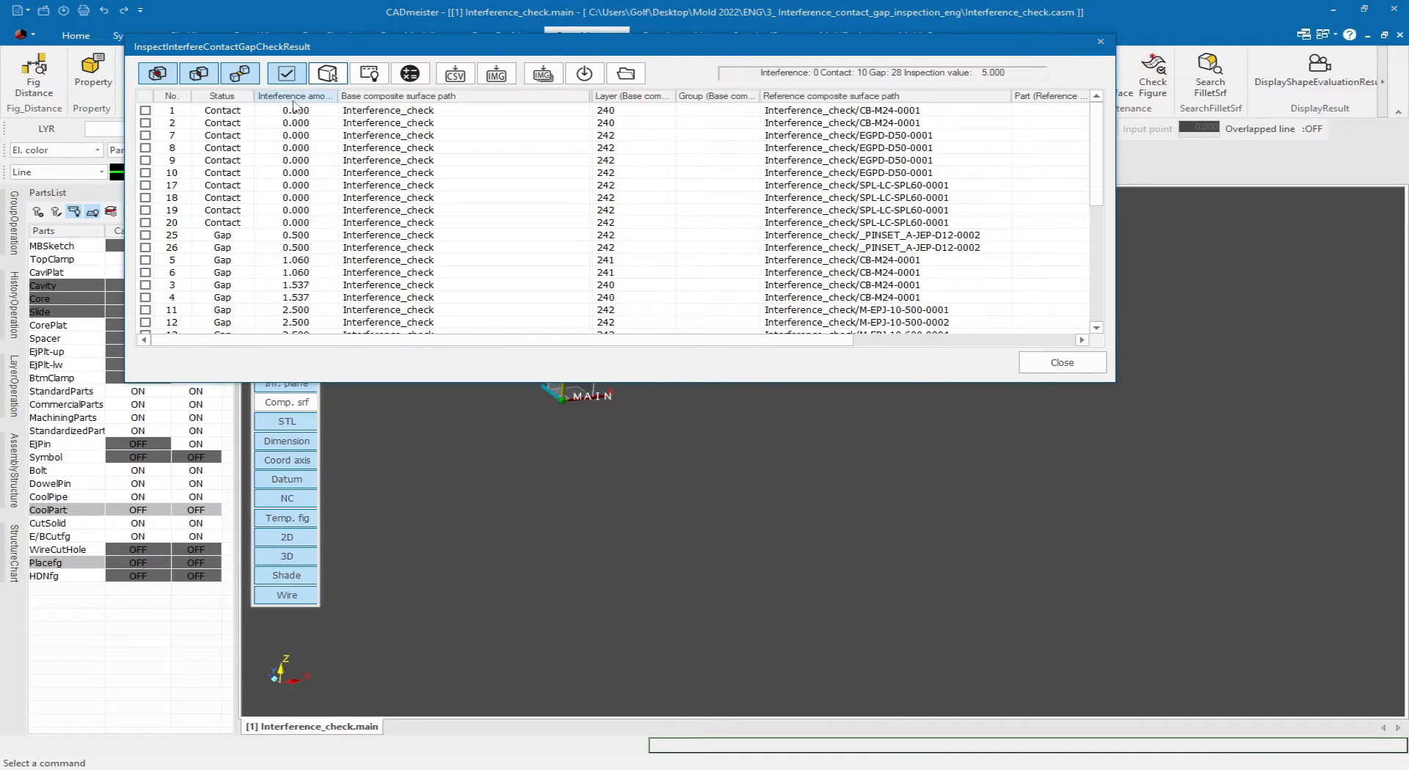
pyautogui.click(295, 97)
pyautogui.click(297, 112)
pyautogui.scroll(-5, 298, 267)
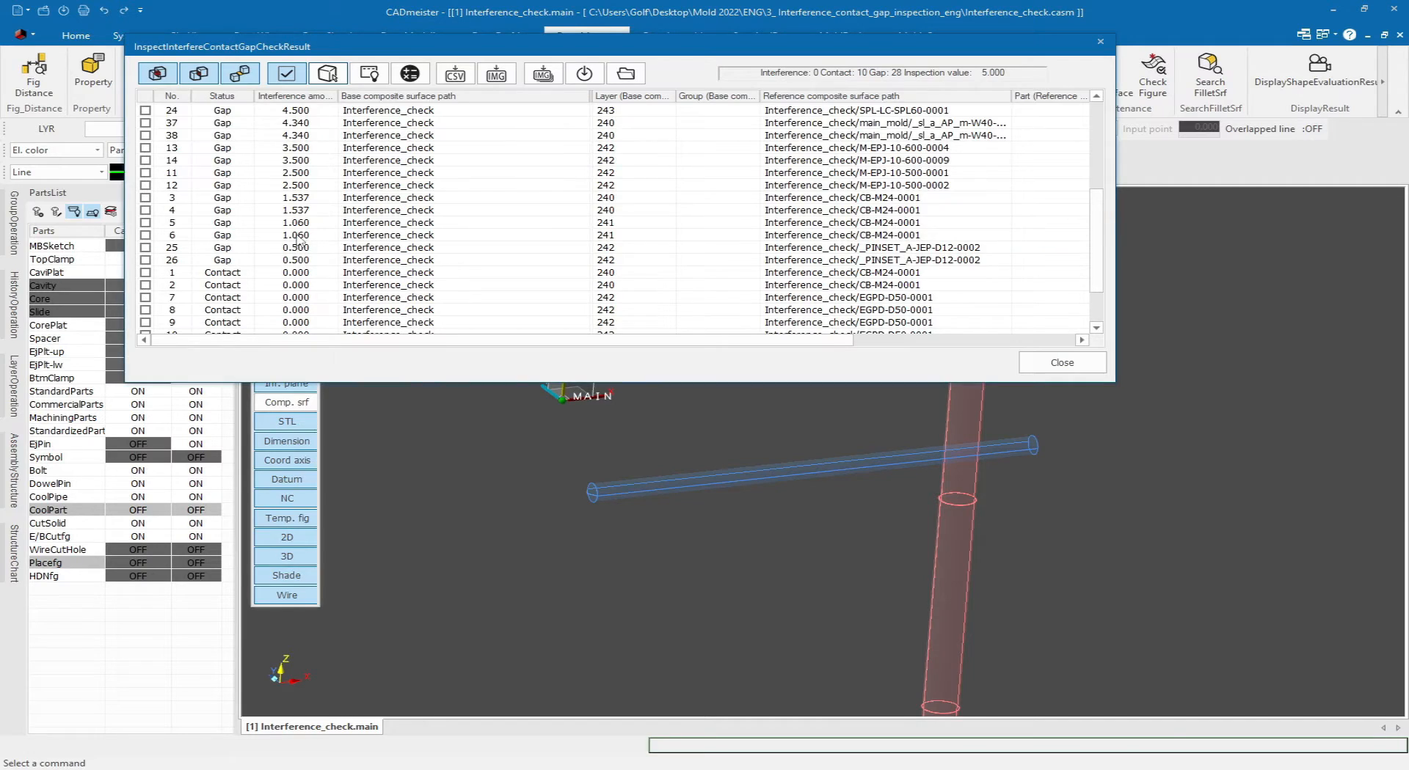
pyautogui.keyDown('shift'); pyautogui.click(299, 236); pyautogui.keyUp('shift')
pyautogui.keyDown('ctrl'); pyautogui.moveTo(819, 526); pyautogui.dragTo(785, 502, button='middle'); pyautogui.keyUp('ctrl')
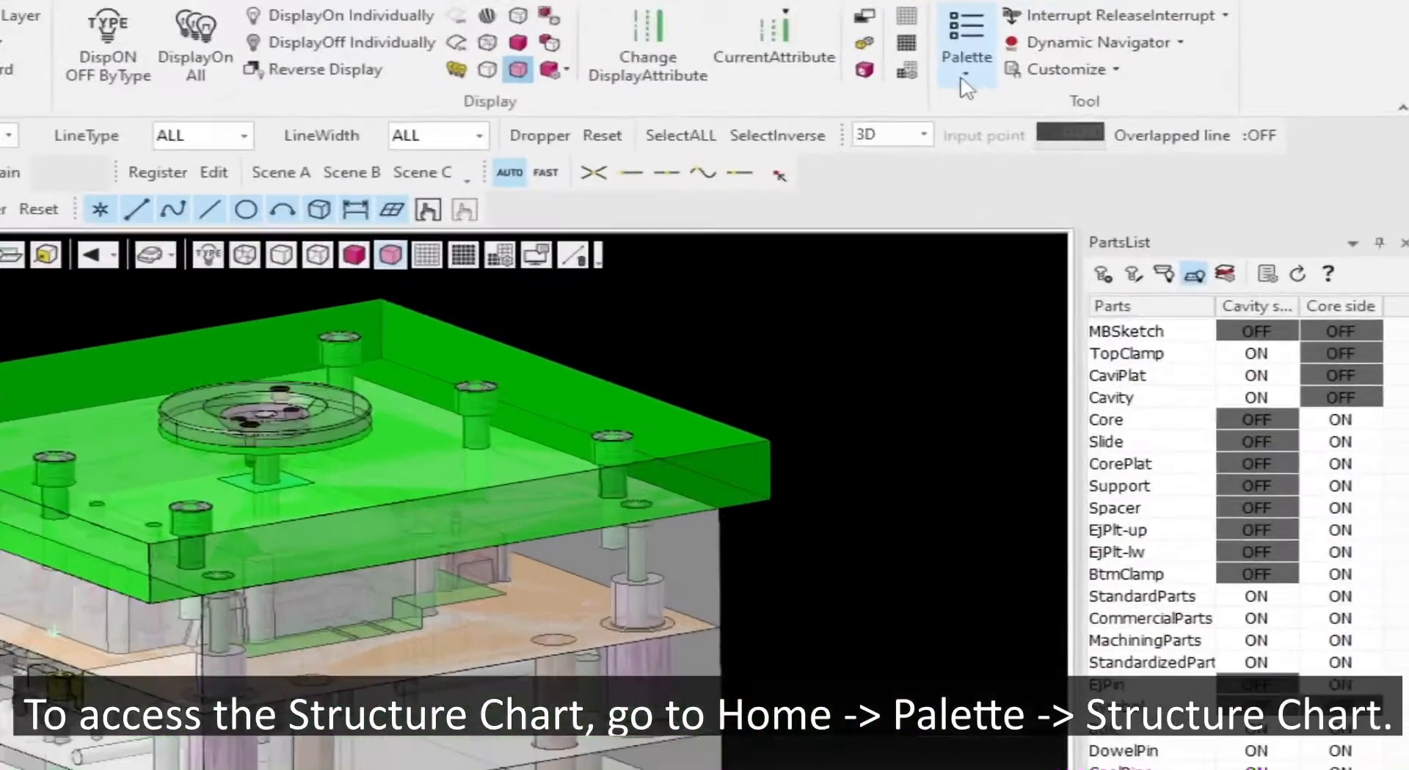
# - Open the Structure Chart for the bom-structure model and import the item list template-import.xml from the 2bom-list folder
pyautogui.click(1137, 74)
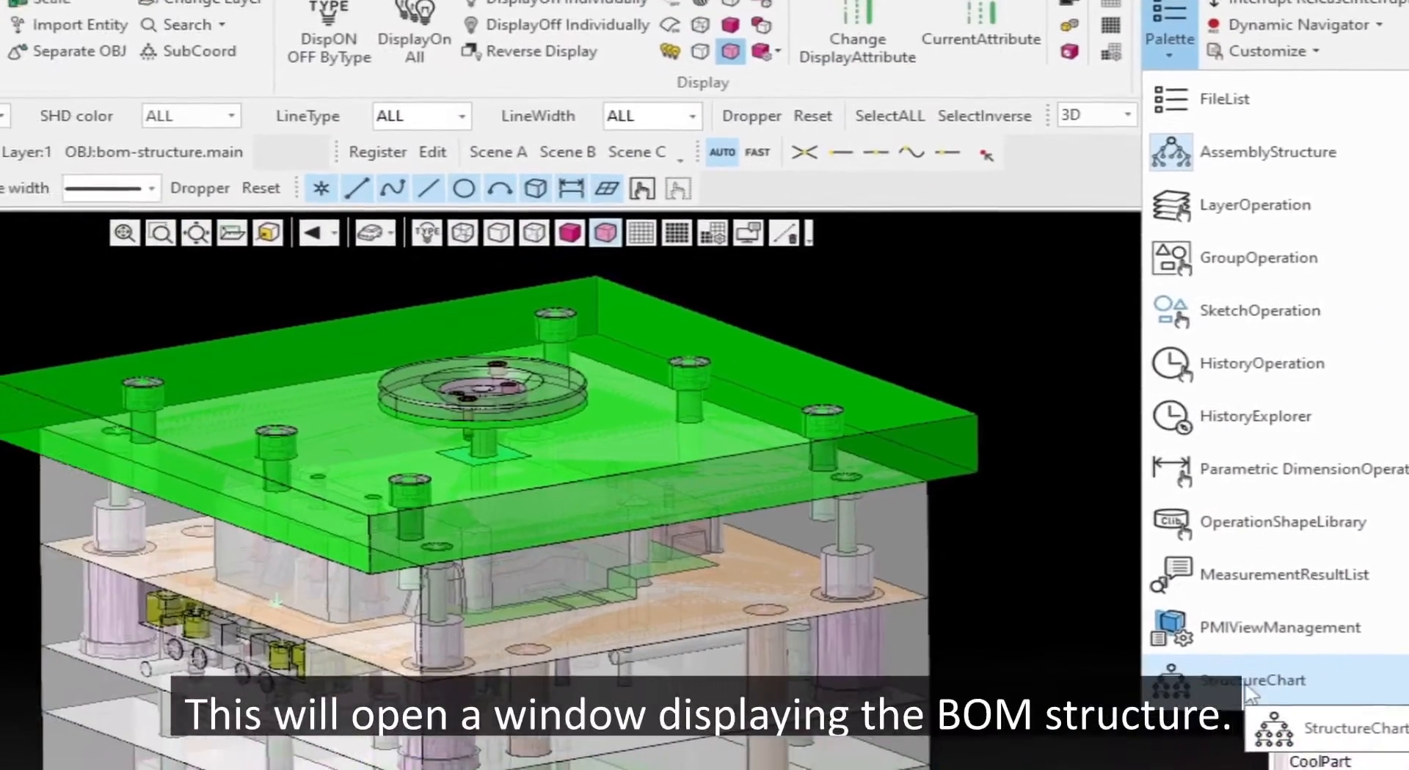
pyautogui.click(917, 664)
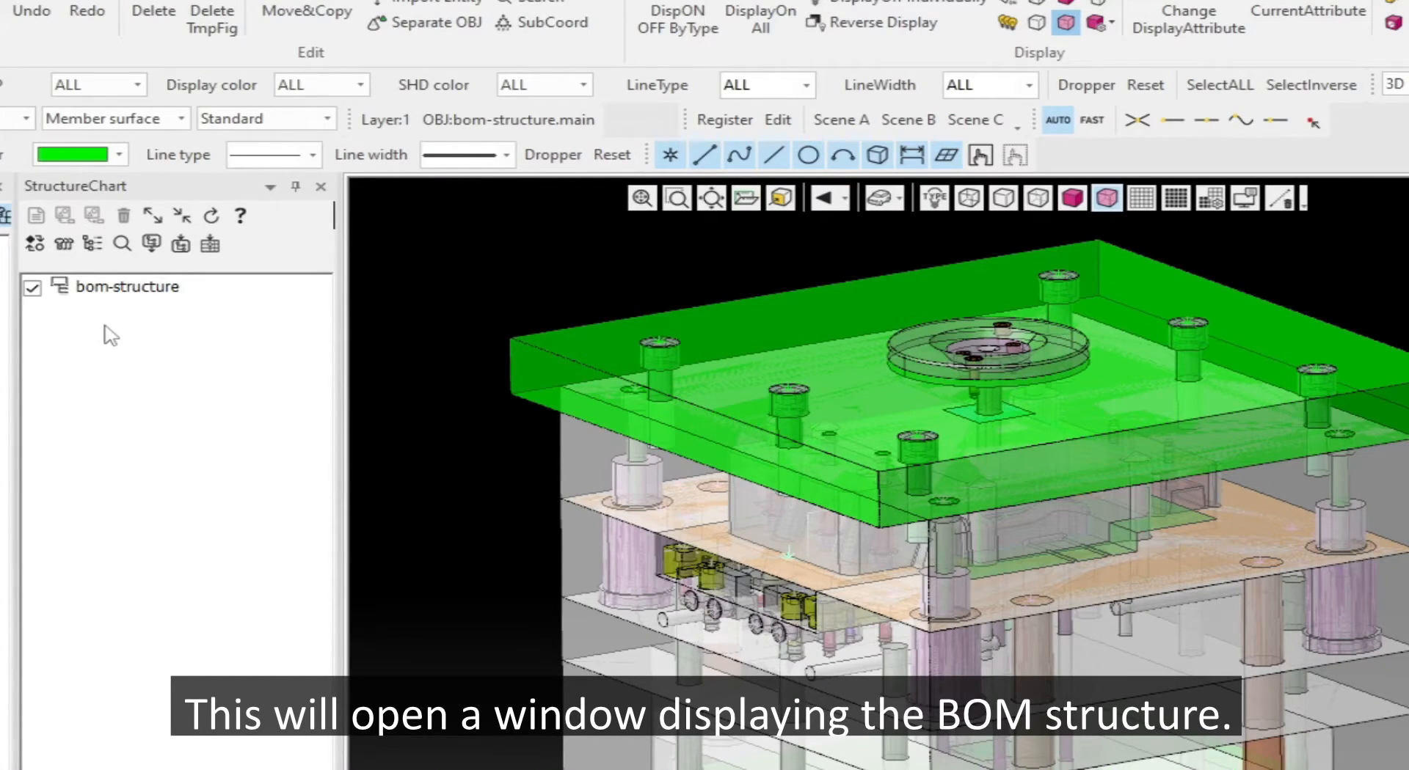
pyautogui.click(152, 244)
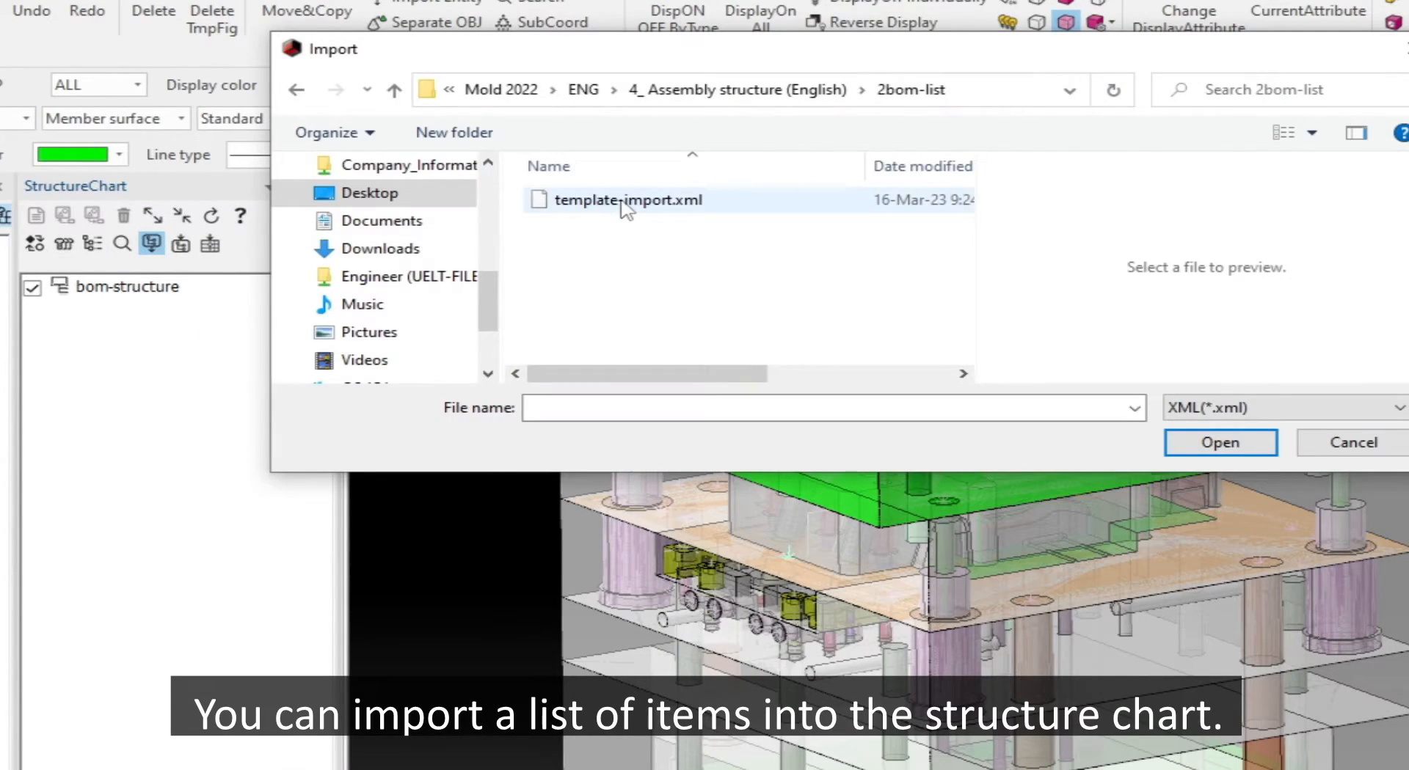
pyautogui.click(624, 206)
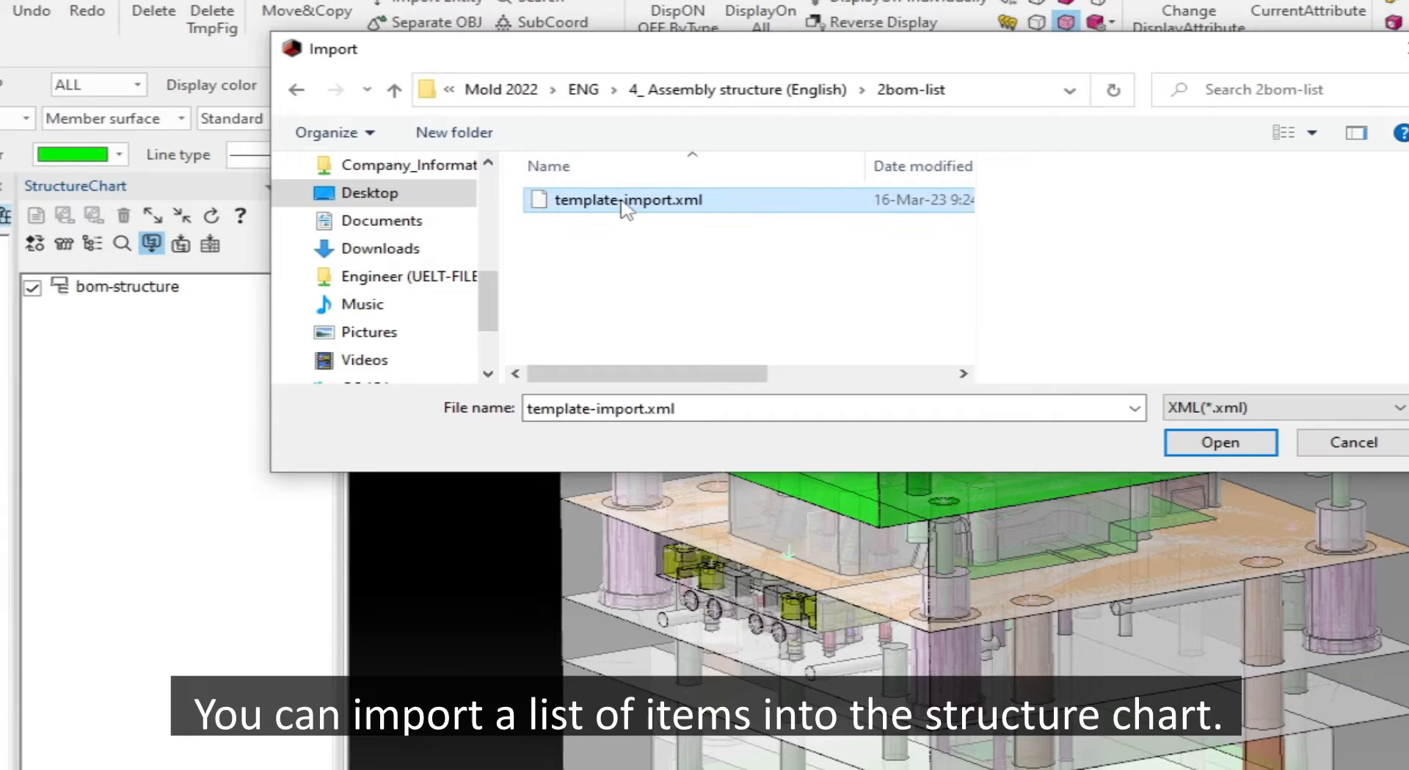
pyautogui.click(1220, 444)
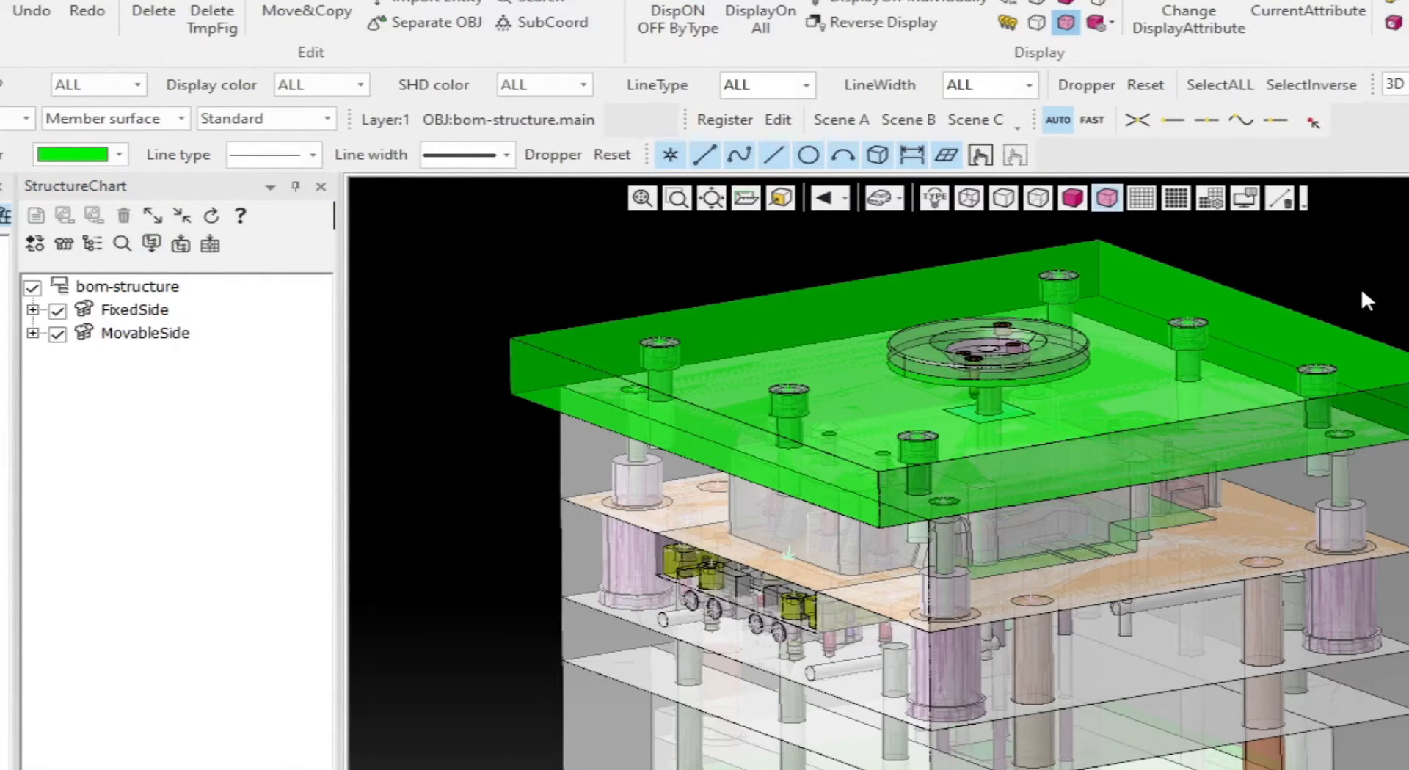
# - Expand the FixedSide and MovableSide branches of the structure chart, including TopClampPlates, Slide-Cavity and CavityPlates
pyautogui.click(32, 309)
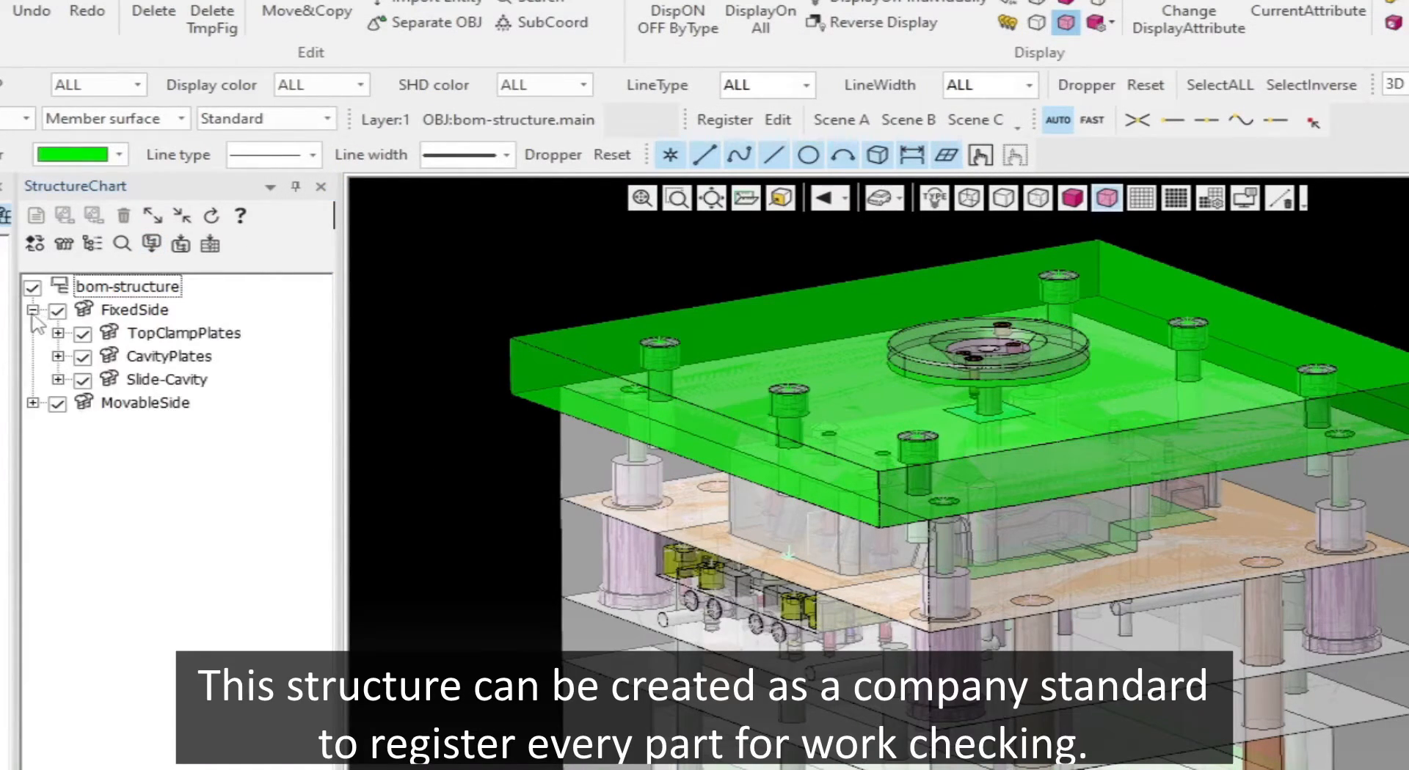
pyautogui.click(32, 402)
pyautogui.click(58, 333)
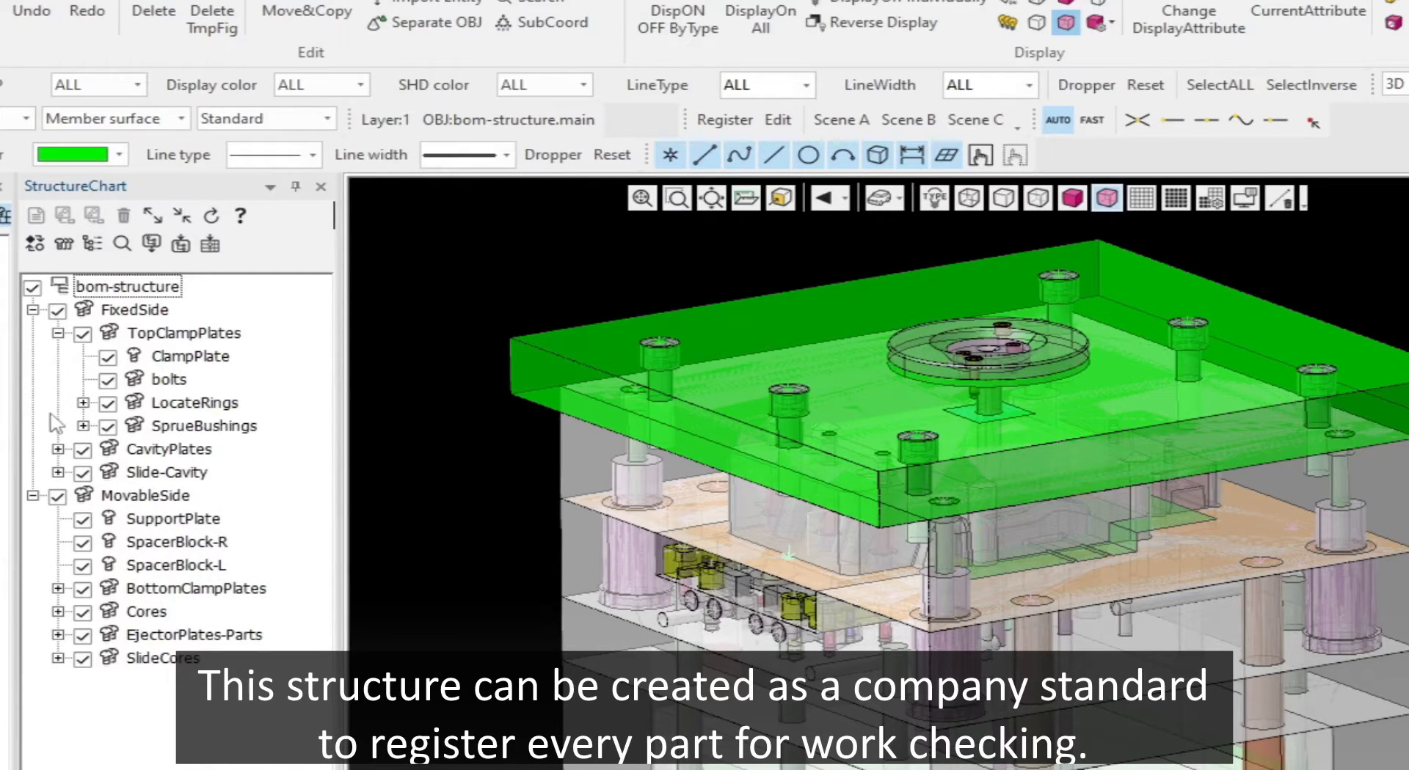
pyautogui.click(58, 472)
pyautogui.click(58, 449)
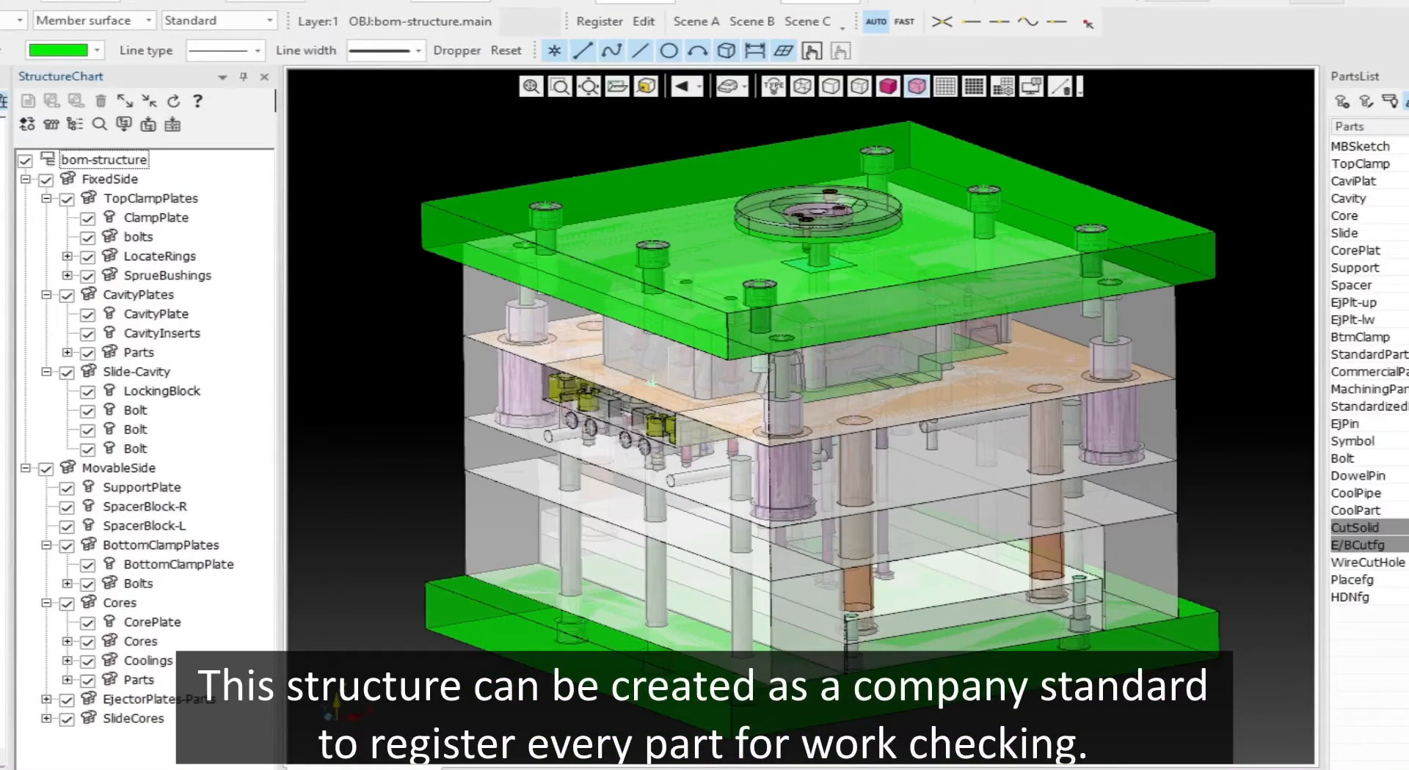
# - Register the top clamp plate solid under the ClampPlate item of the structure chart with AddEntity
pyautogui.click(155, 217)
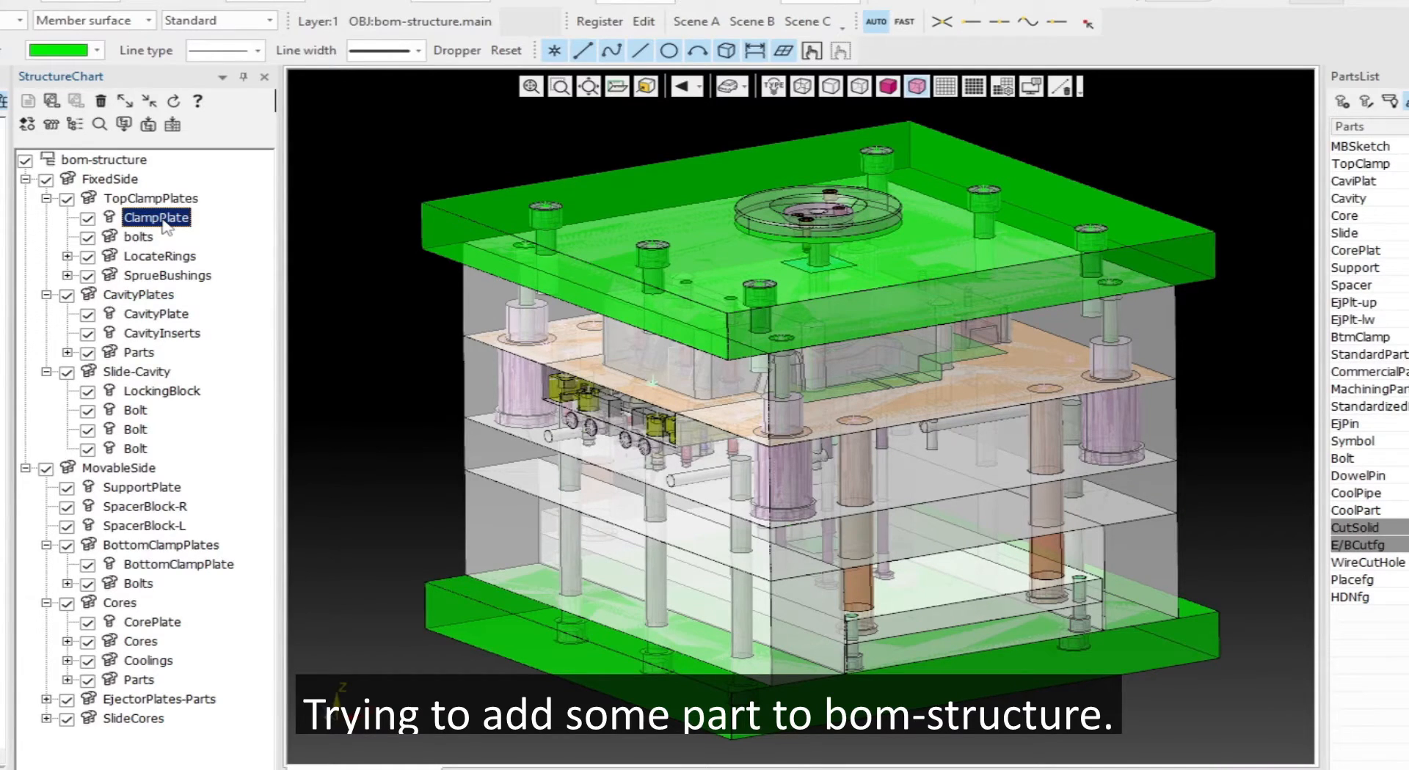
pyautogui.click(539, 192)
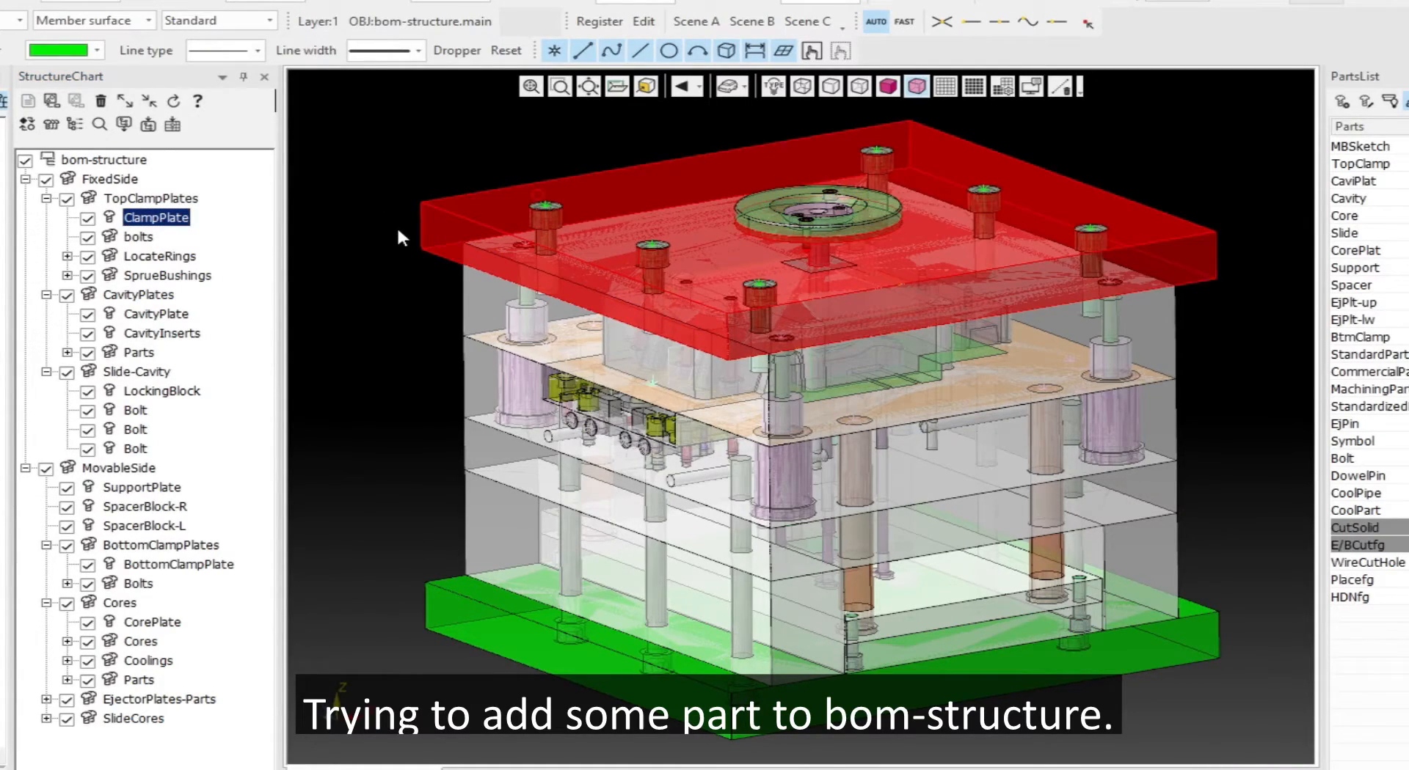
pyautogui.click(161, 220)
pyautogui.rightClick(161, 224)
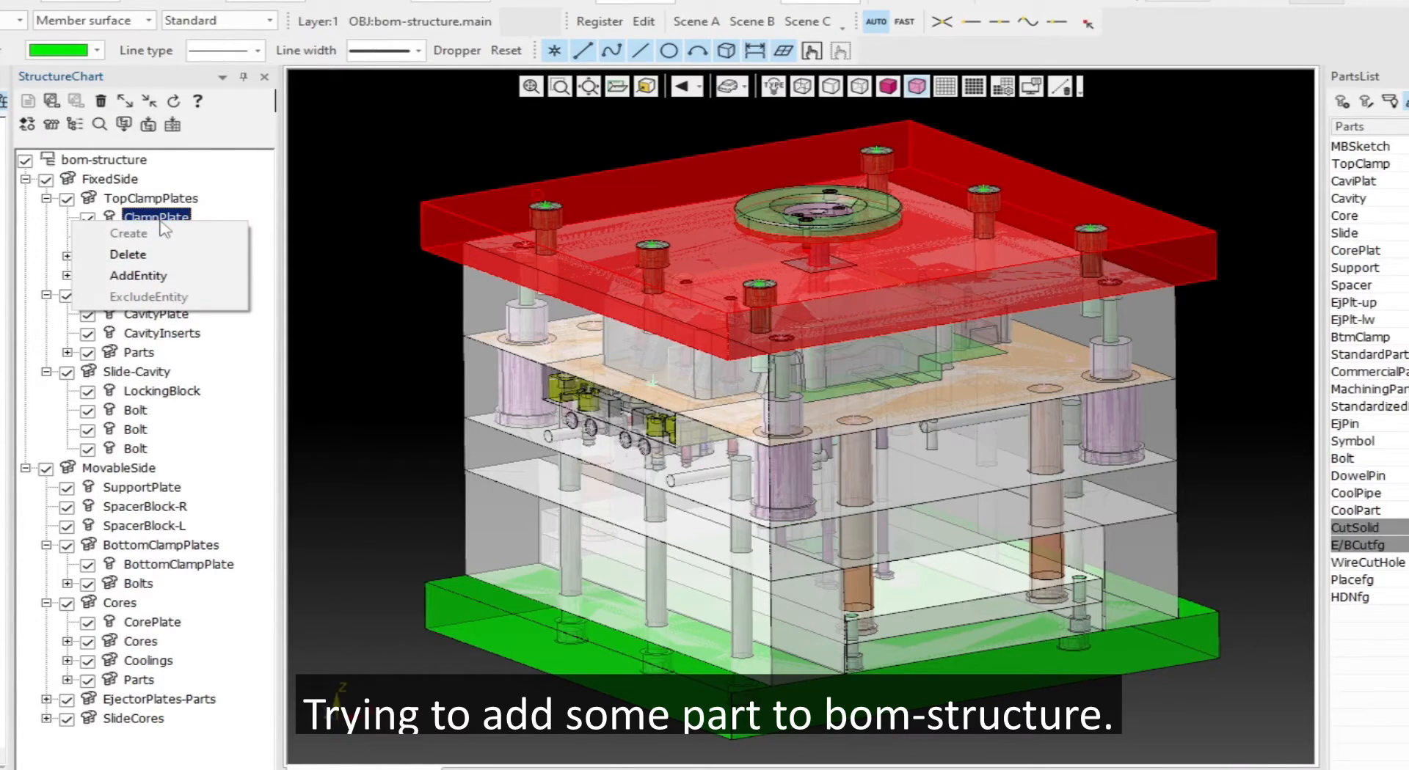
pyautogui.click(139, 278)
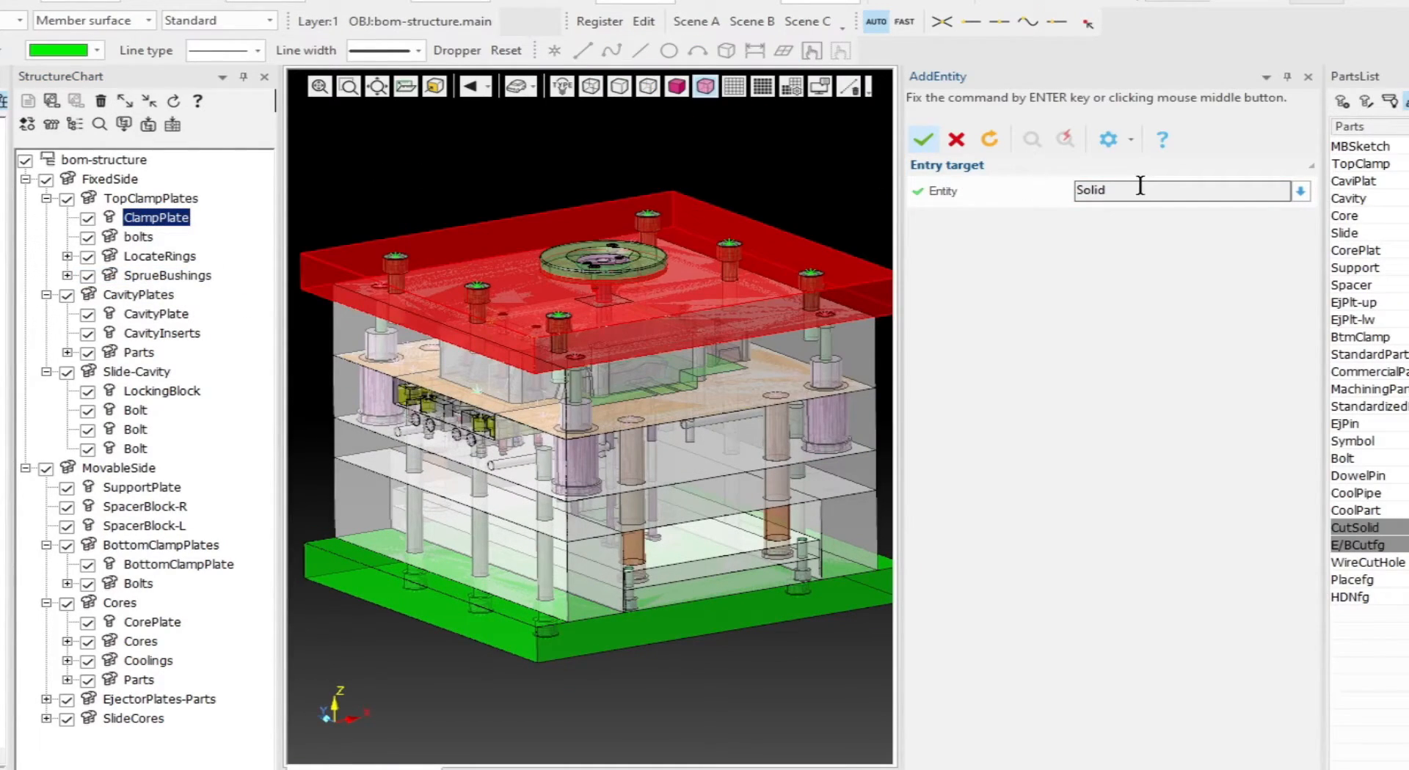
pyautogui.click(1141, 187)
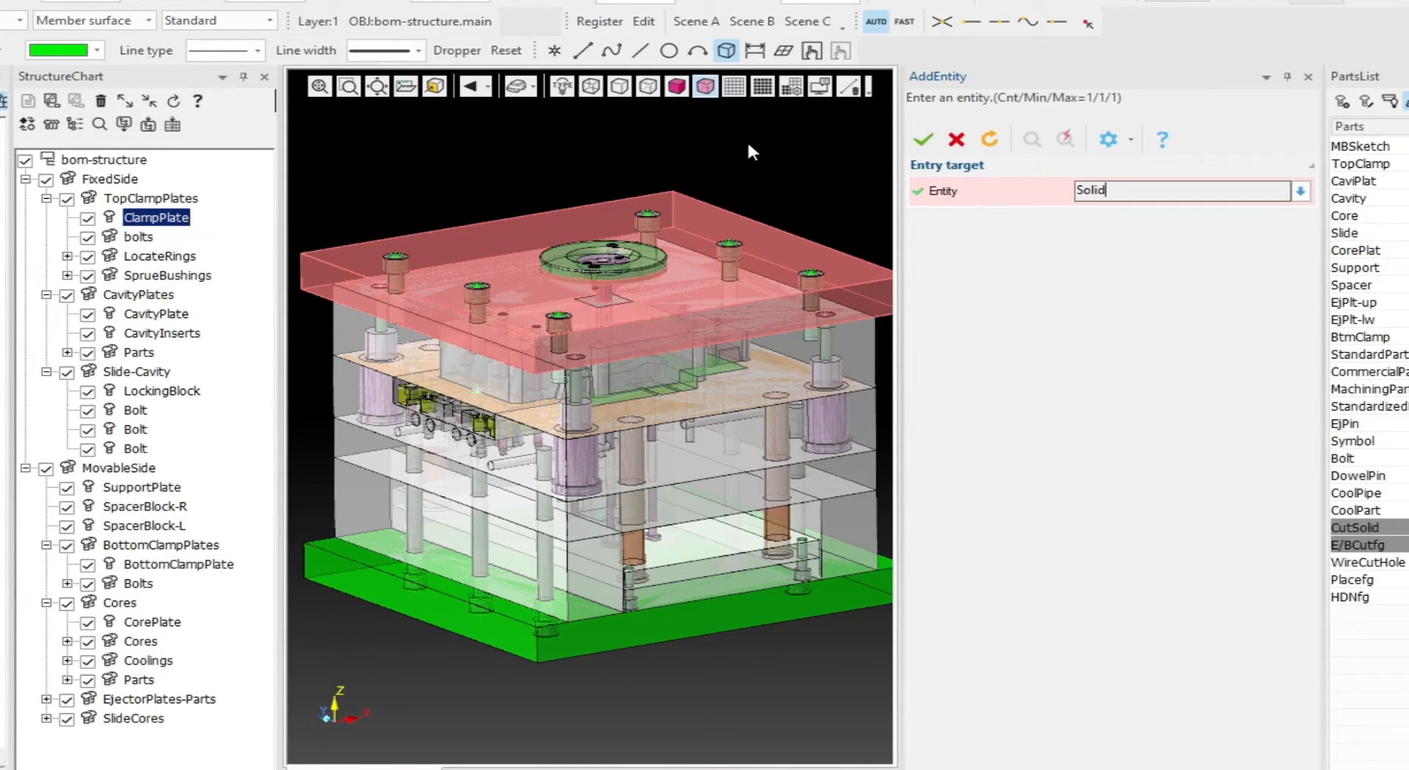
pyautogui.click(922, 141)
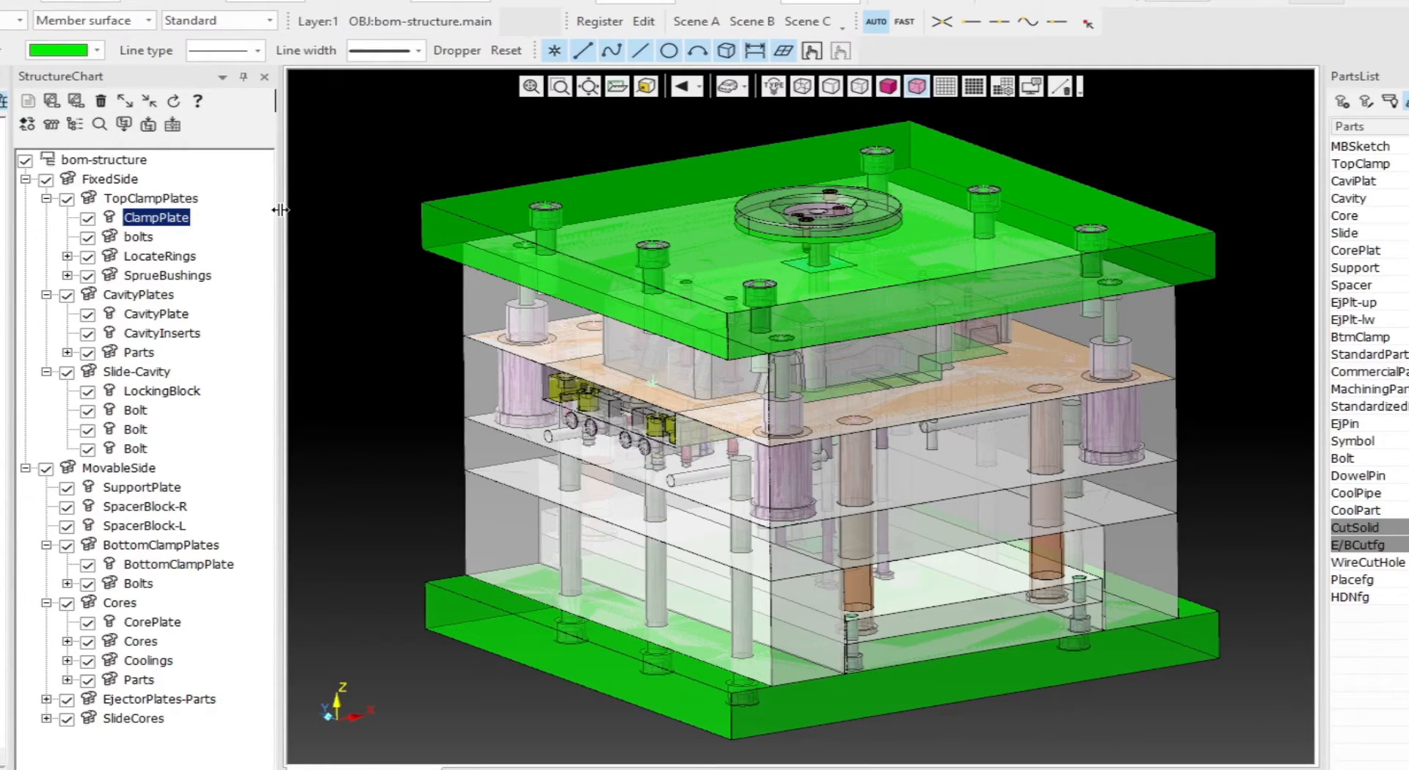
# - Register the cavity plate solid under the CavityPlate item of the structure chart with AddEntity
pyautogui.click(156, 316)
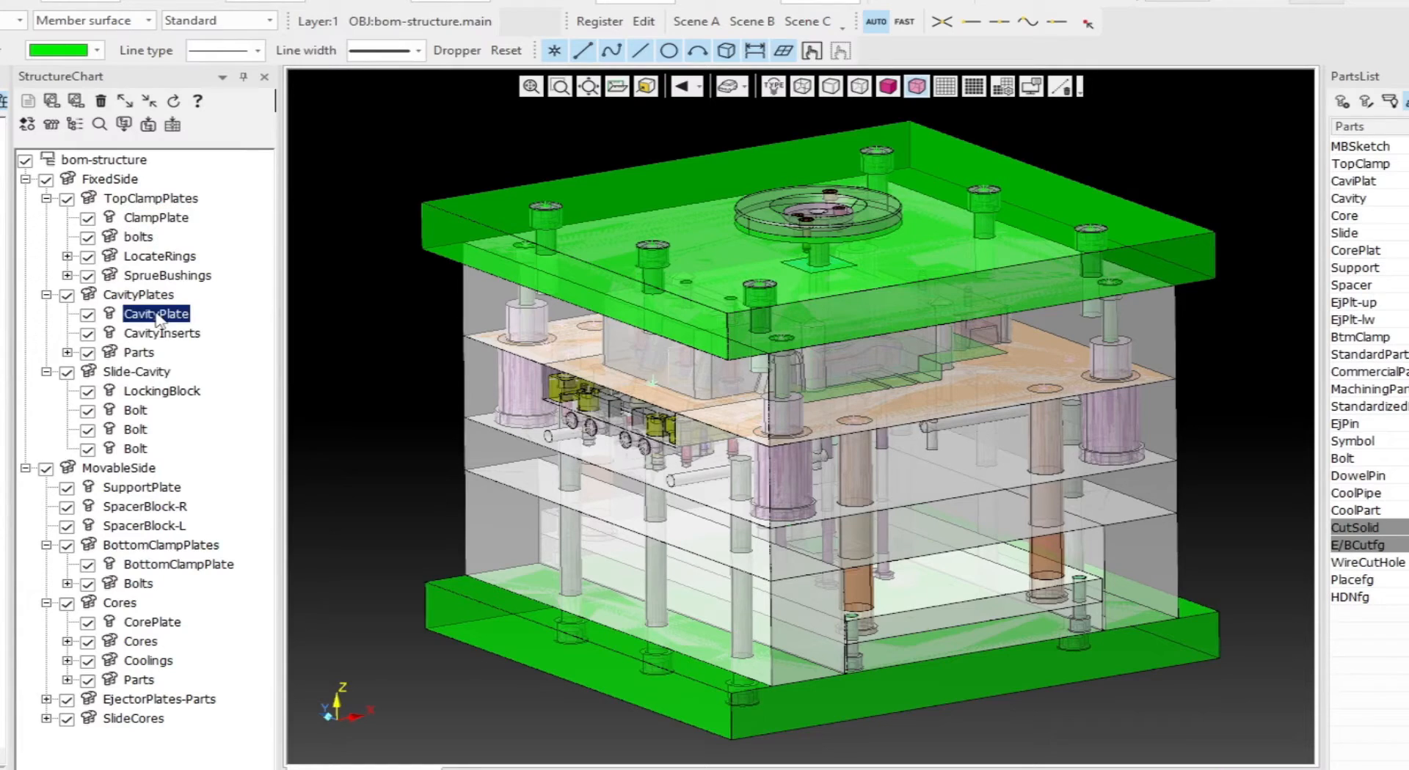
pyautogui.rightClick(156, 316)
pyautogui.click(139, 367)
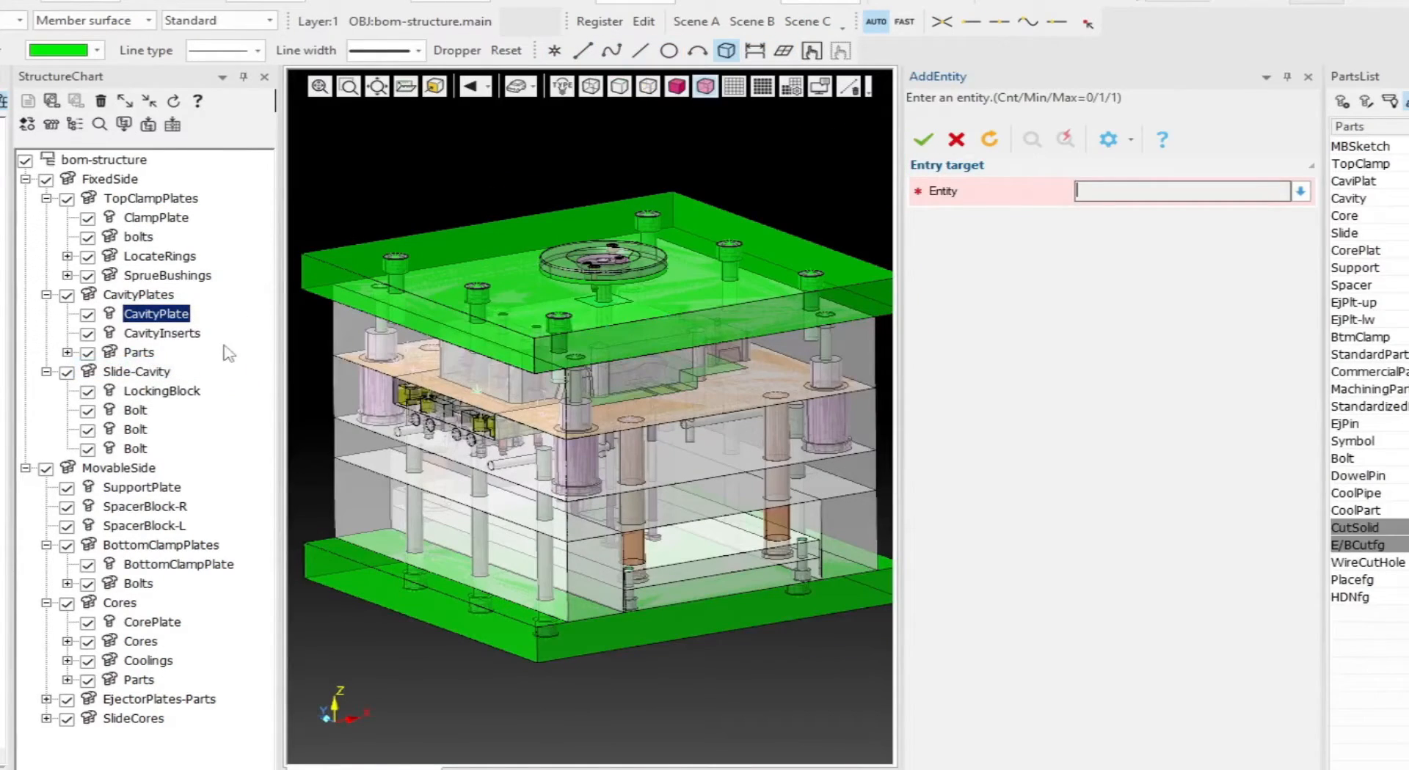
pyautogui.click(342, 326)
pyautogui.click(924, 140)
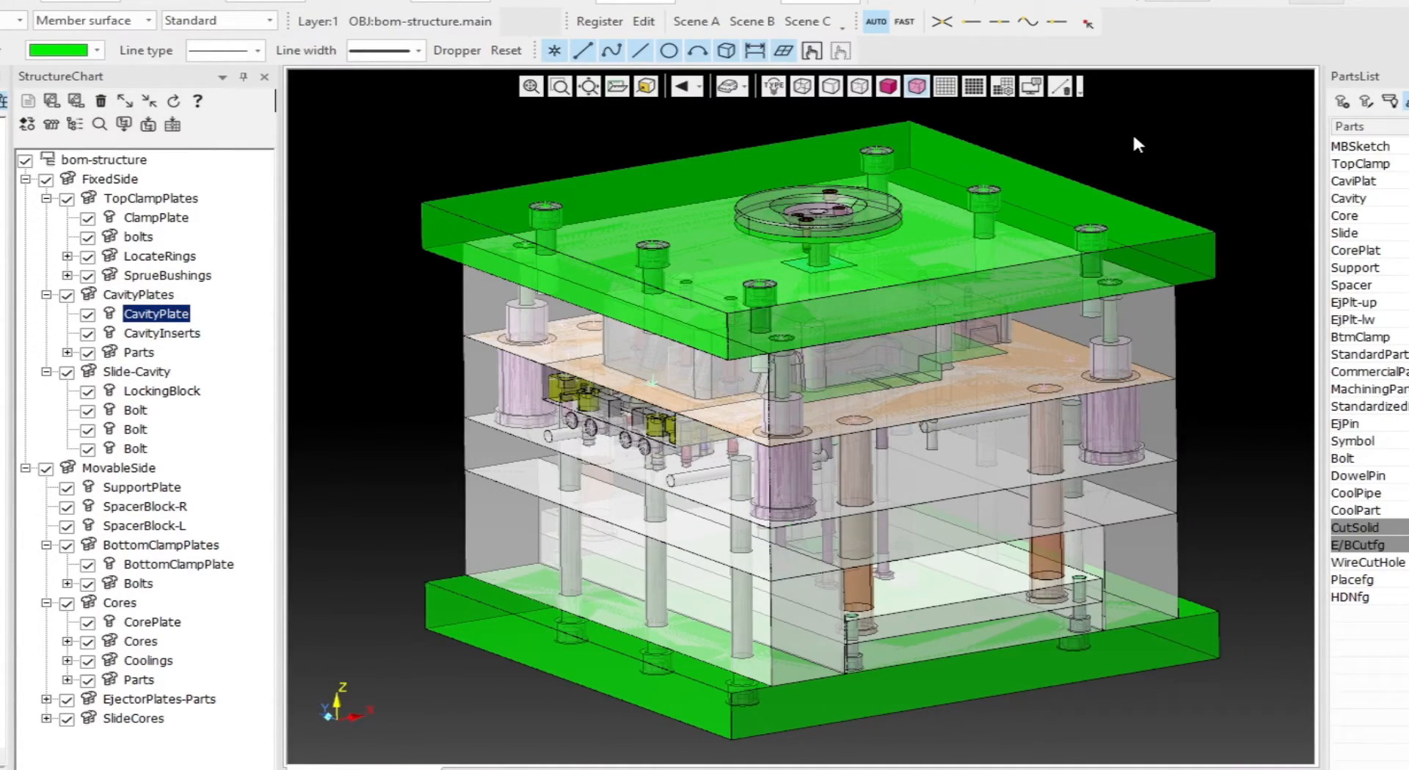
# - Display only the entities registered in the structure chart, hide points, lines and infinite planes, and restore the full mold display
pyautogui.click(27, 125)
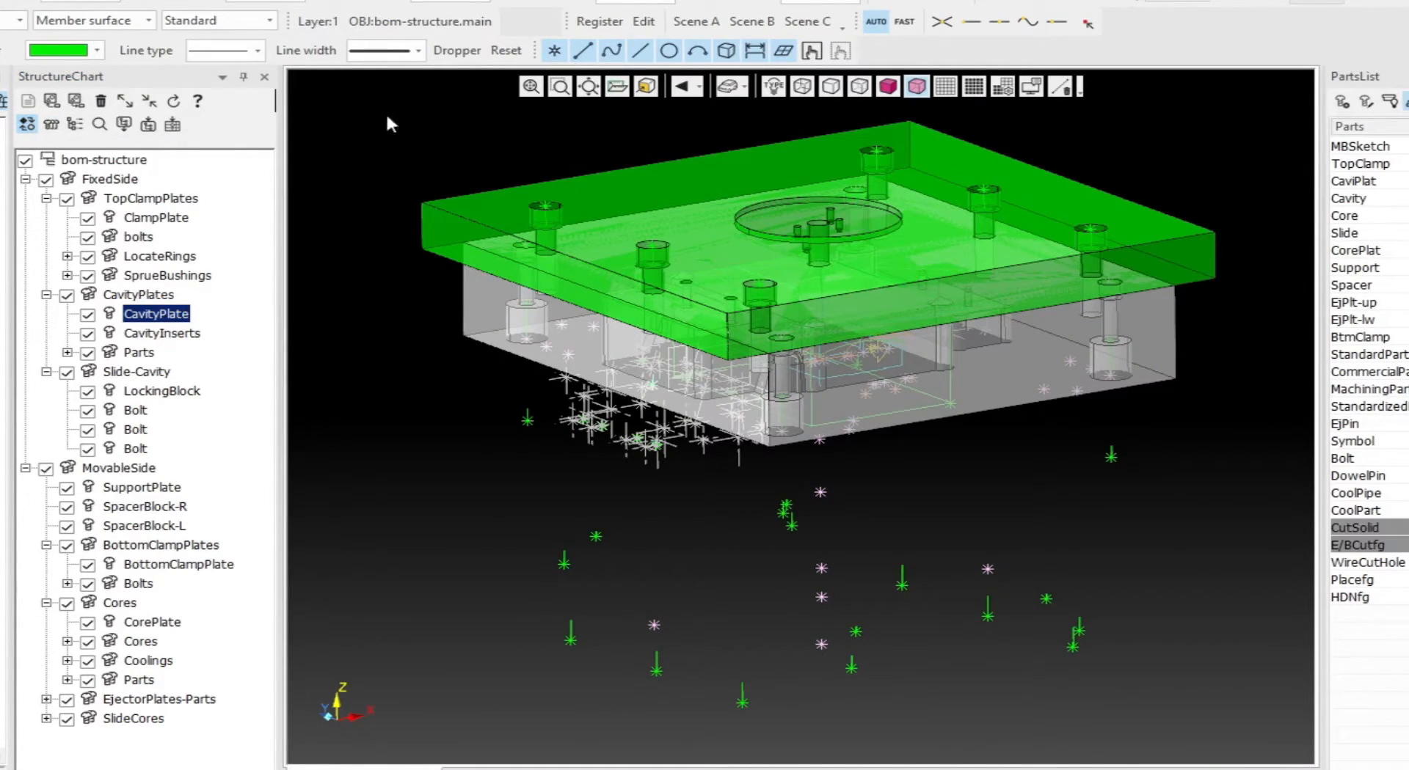
pyautogui.click(777, 92)
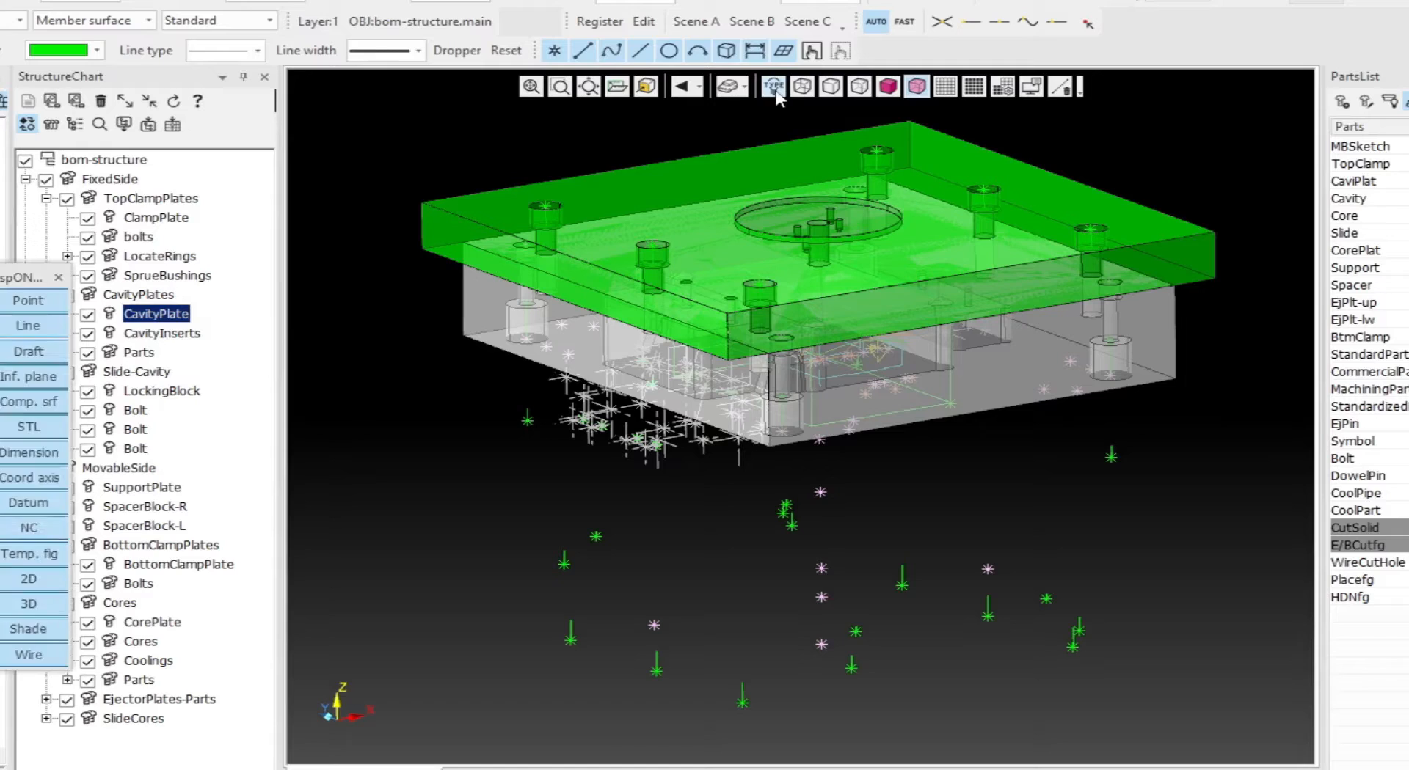
pyautogui.click(28, 301)
pyautogui.click(25, 329)
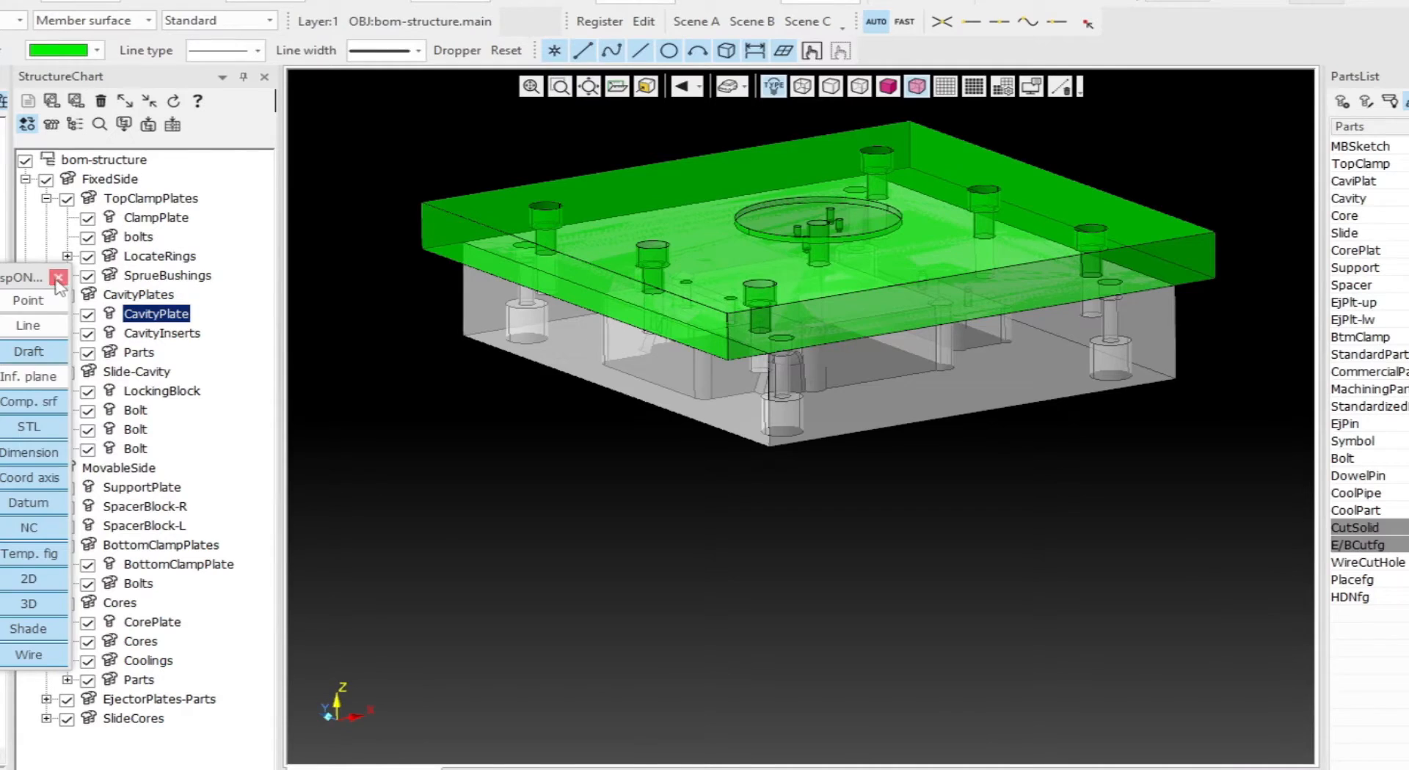
pyautogui.click(59, 277)
pyautogui.click(28, 125)
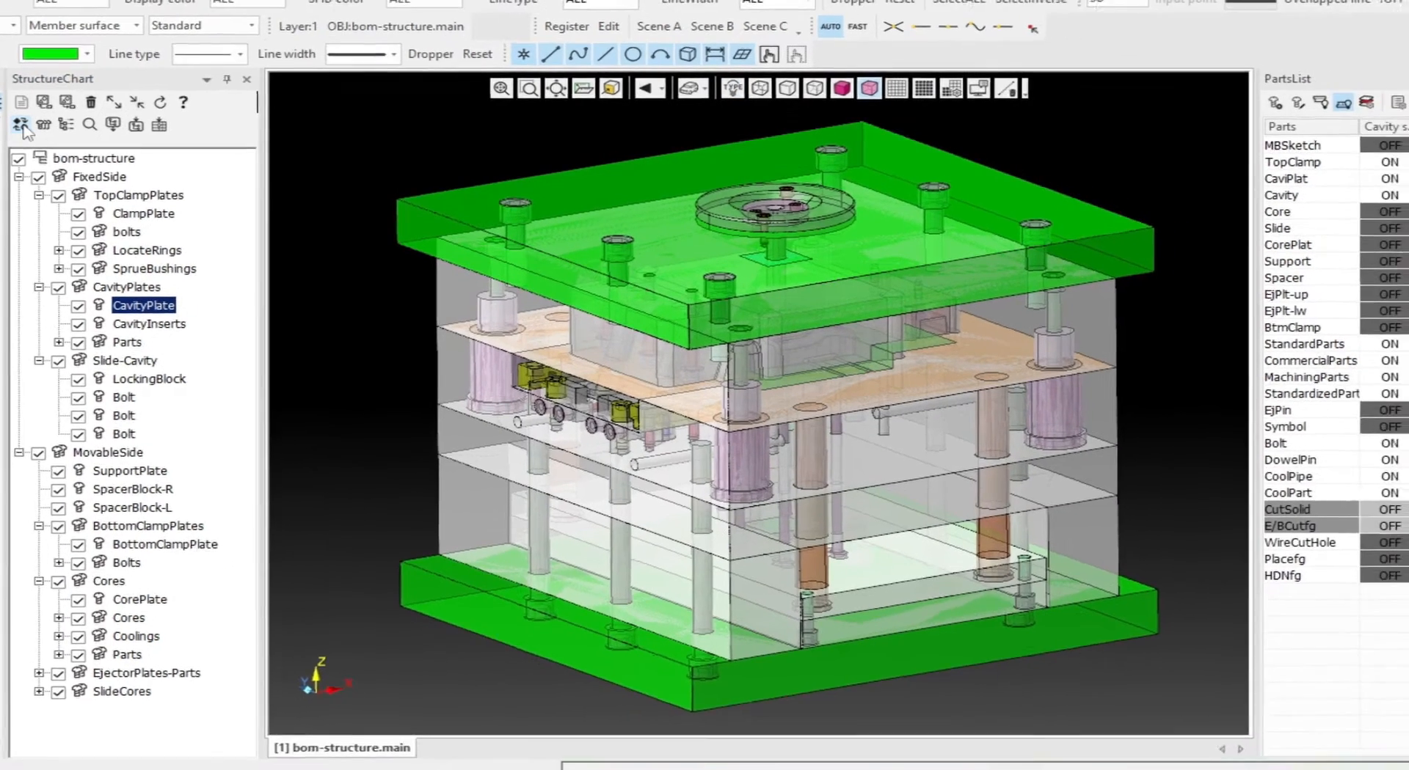
# - Register the sprue bushing and its two bolts under the SprueBushings item as part models with Create, and expand the item
pyautogui.click(160, 278)
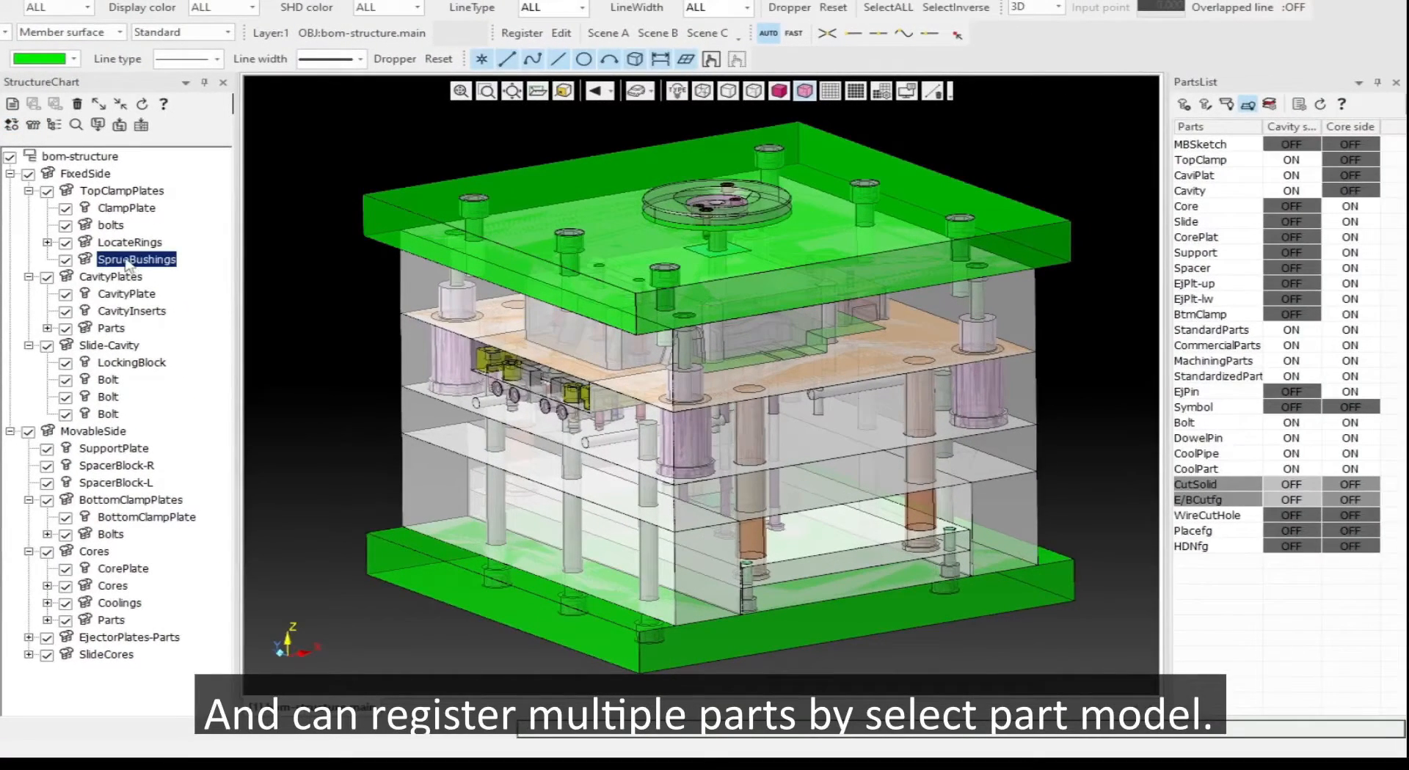
pyautogui.rightClick(129, 265)
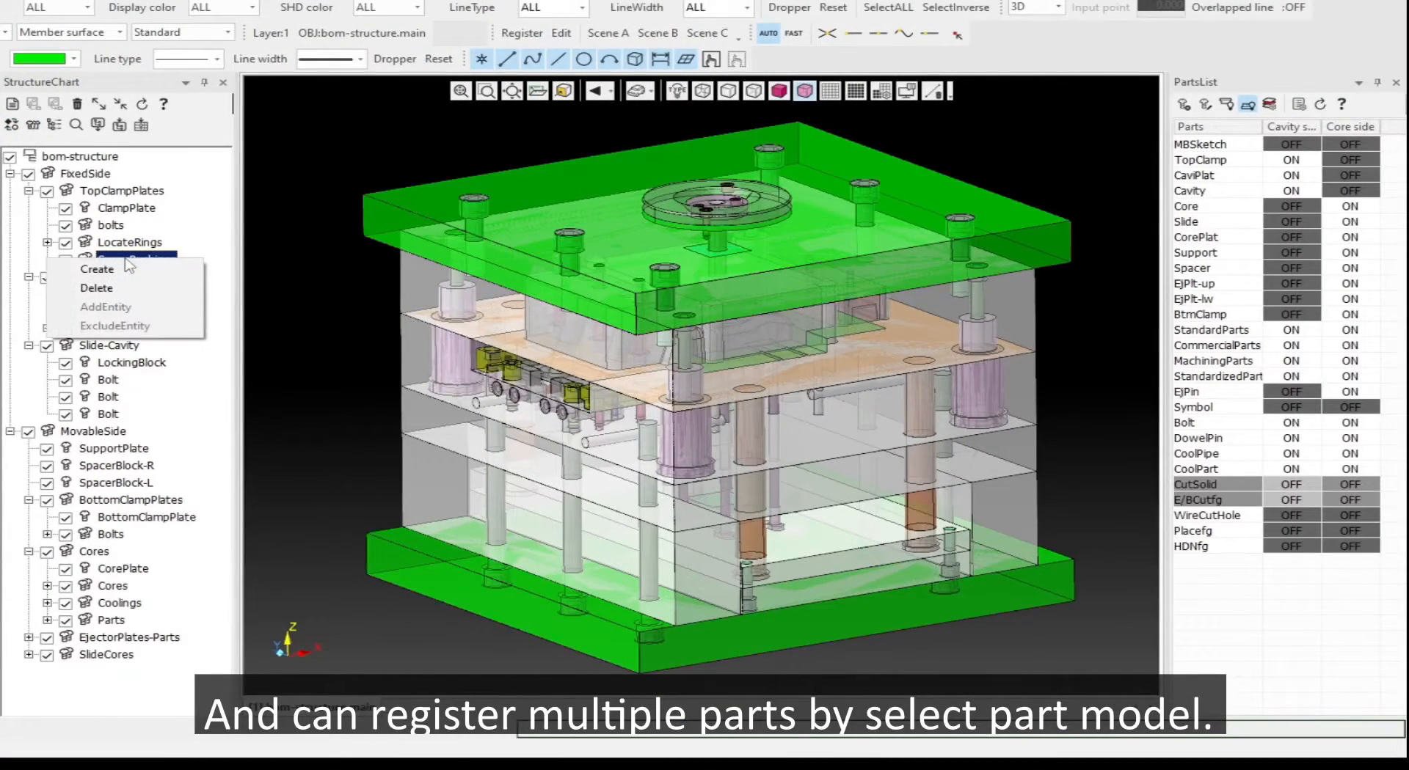
pyautogui.click(103, 272)
pyautogui.click(836, 320)
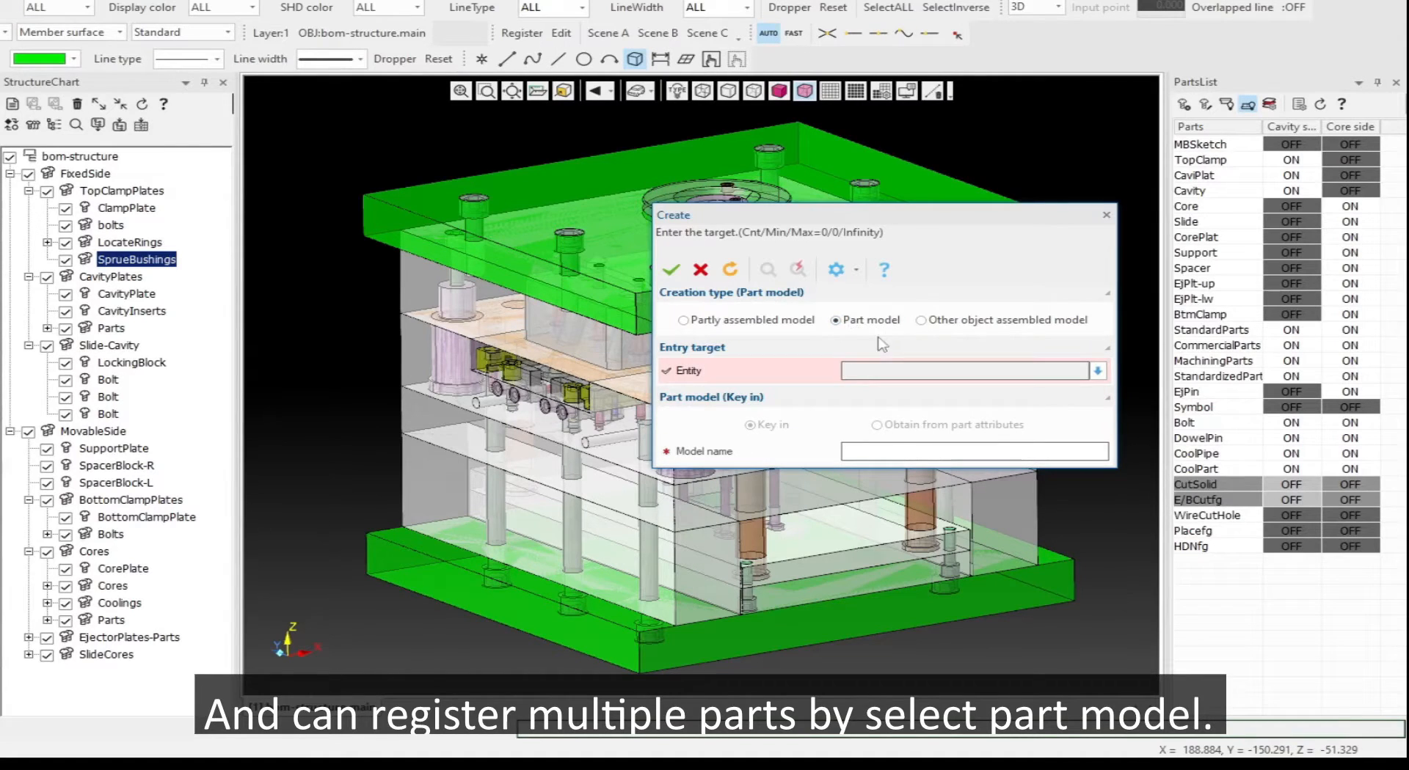
pyautogui.moveTo(906, 212); pyautogui.dragTo(1160, 328)
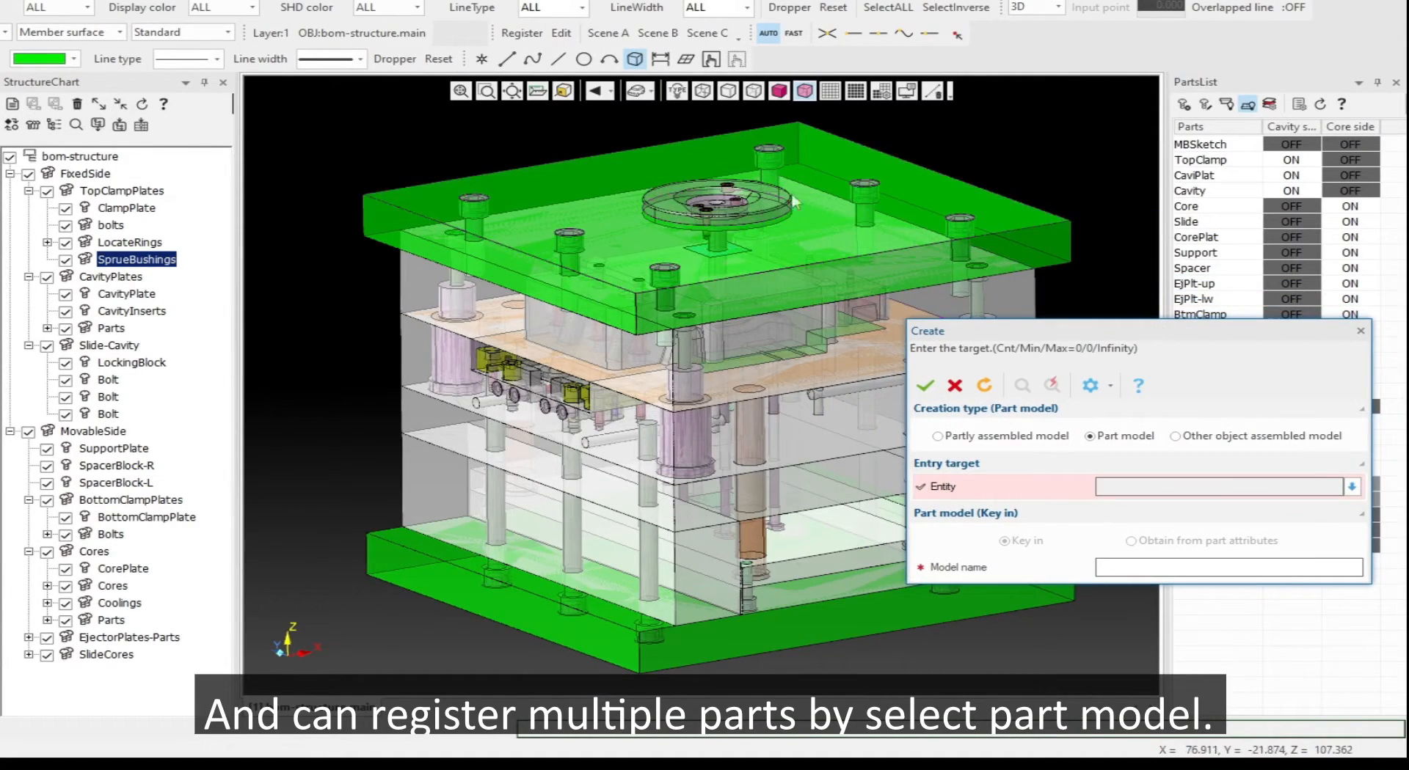
pyautogui.moveTo(774, 192); pyautogui.dragTo(799, 149, button='middle')
pyautogui.scroll(10, 800, 146)
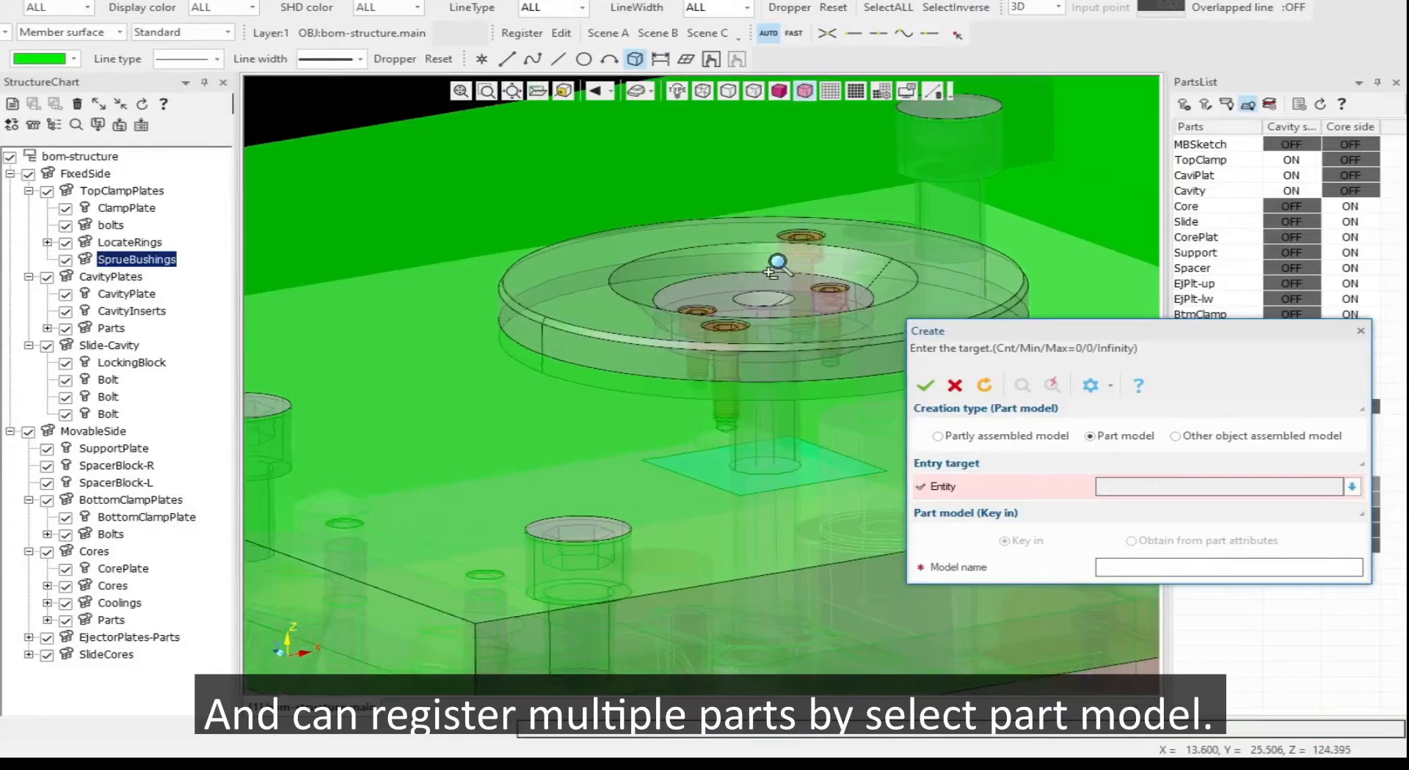
pyautogui.moveTo(738, 205); pyautogui.dragTo(598, 218, button='middle')
pyautogui.scroll(1, 596, 212)
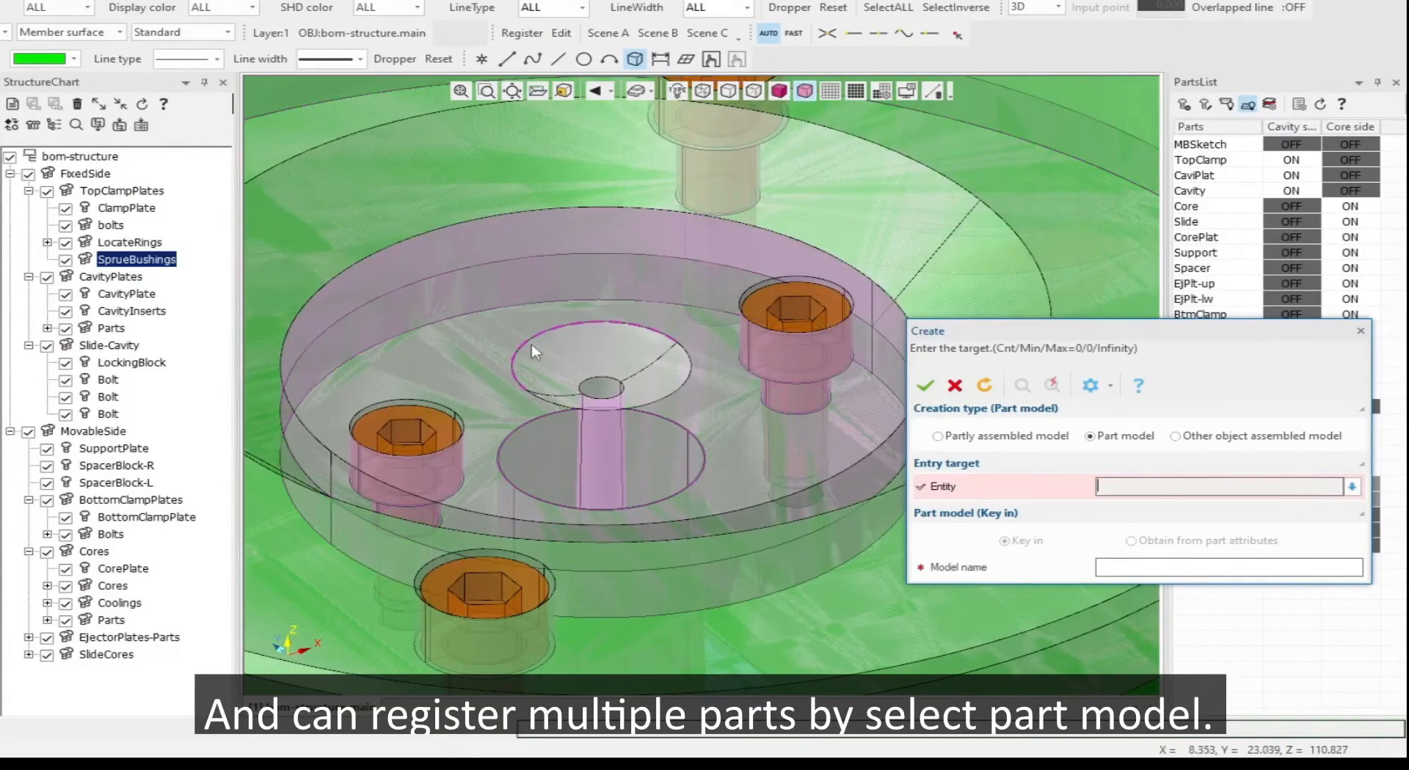
pyautogui.click(478, 228)
pyautogui.click(405, 424)
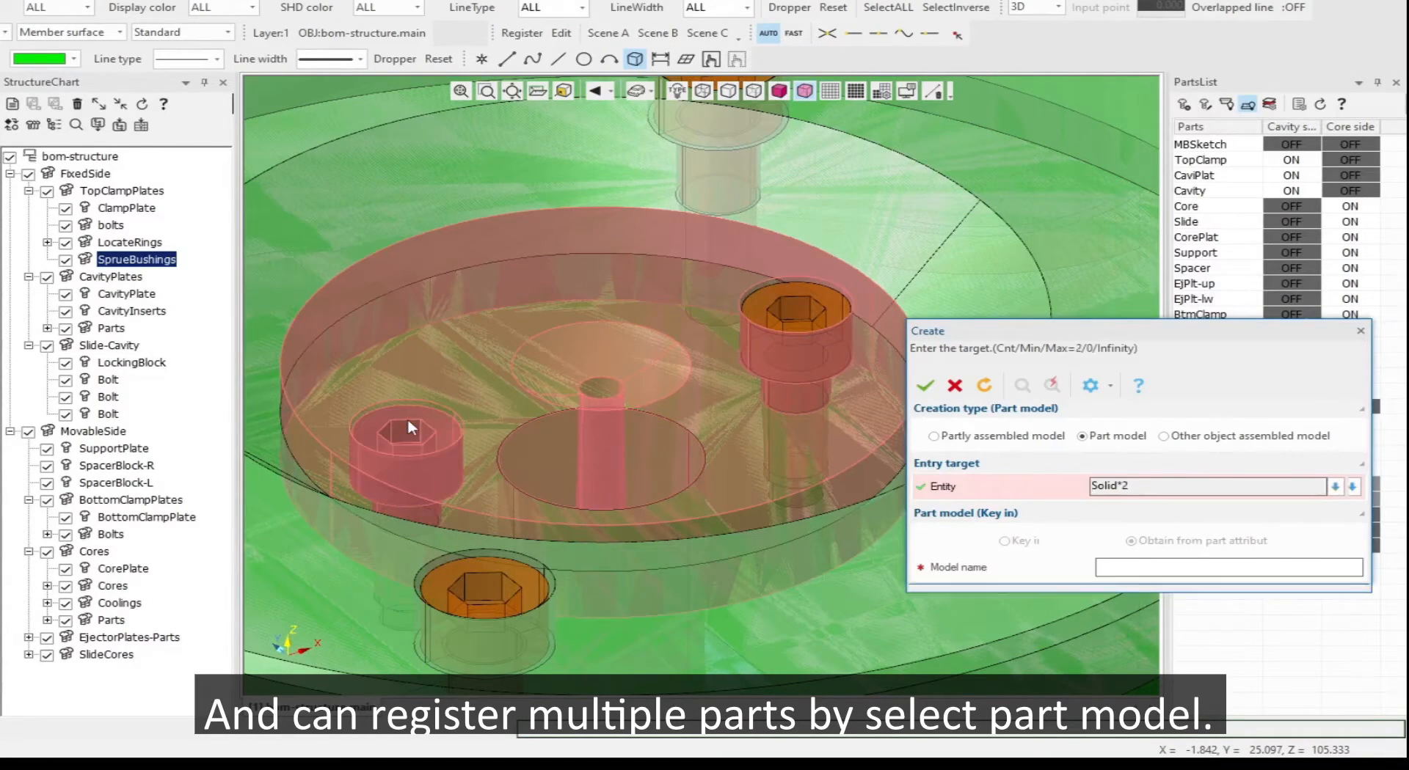
pyautogui.click(787, 297)
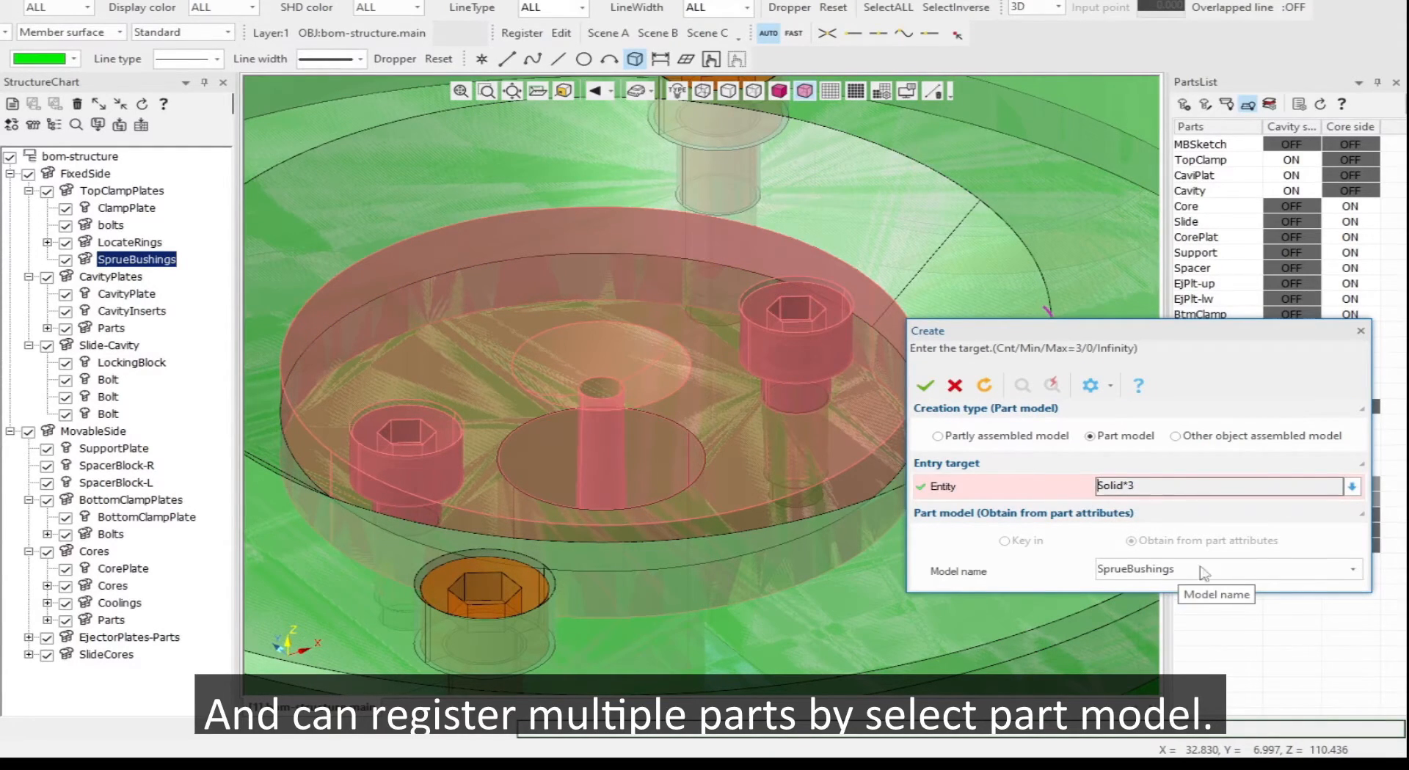
pyautogui.click(925, 385)
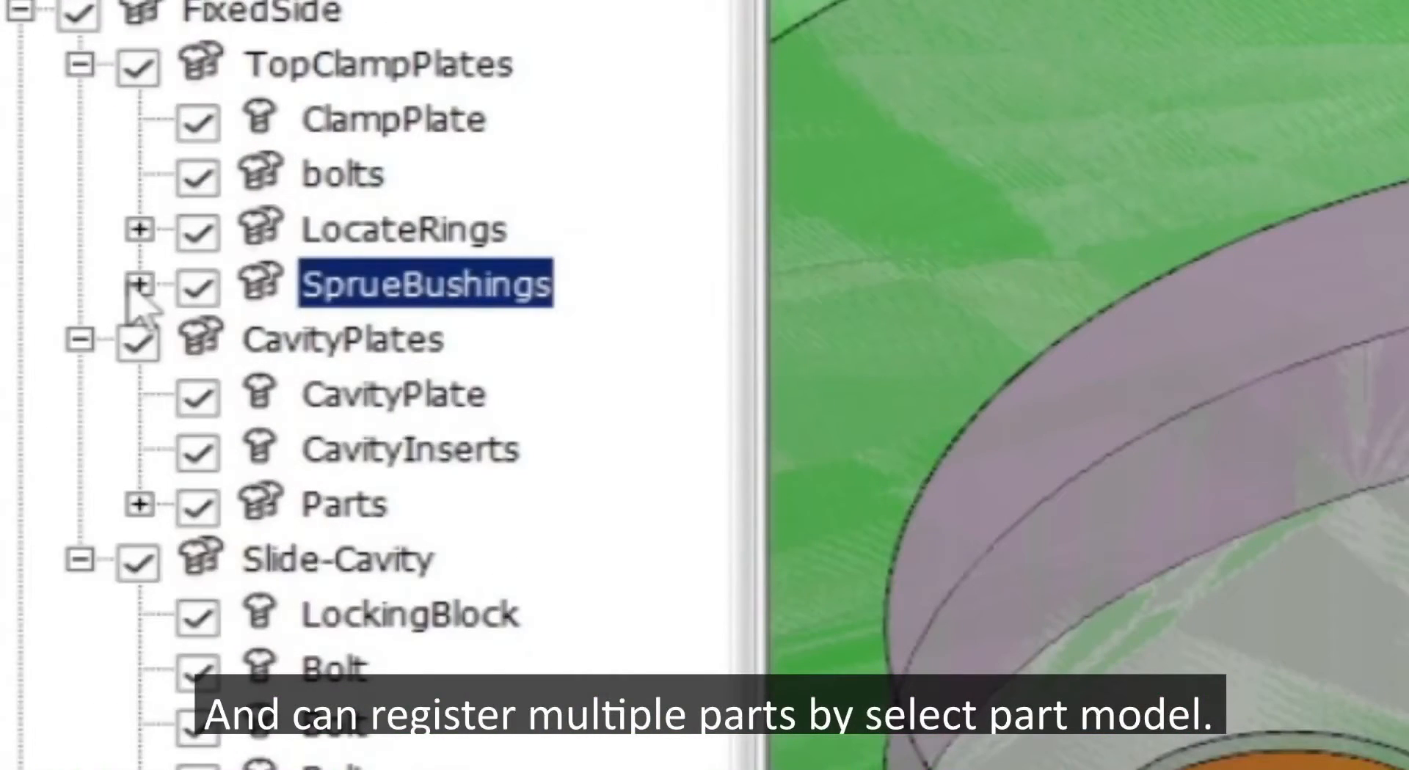
pyautogui.click(138, 284)
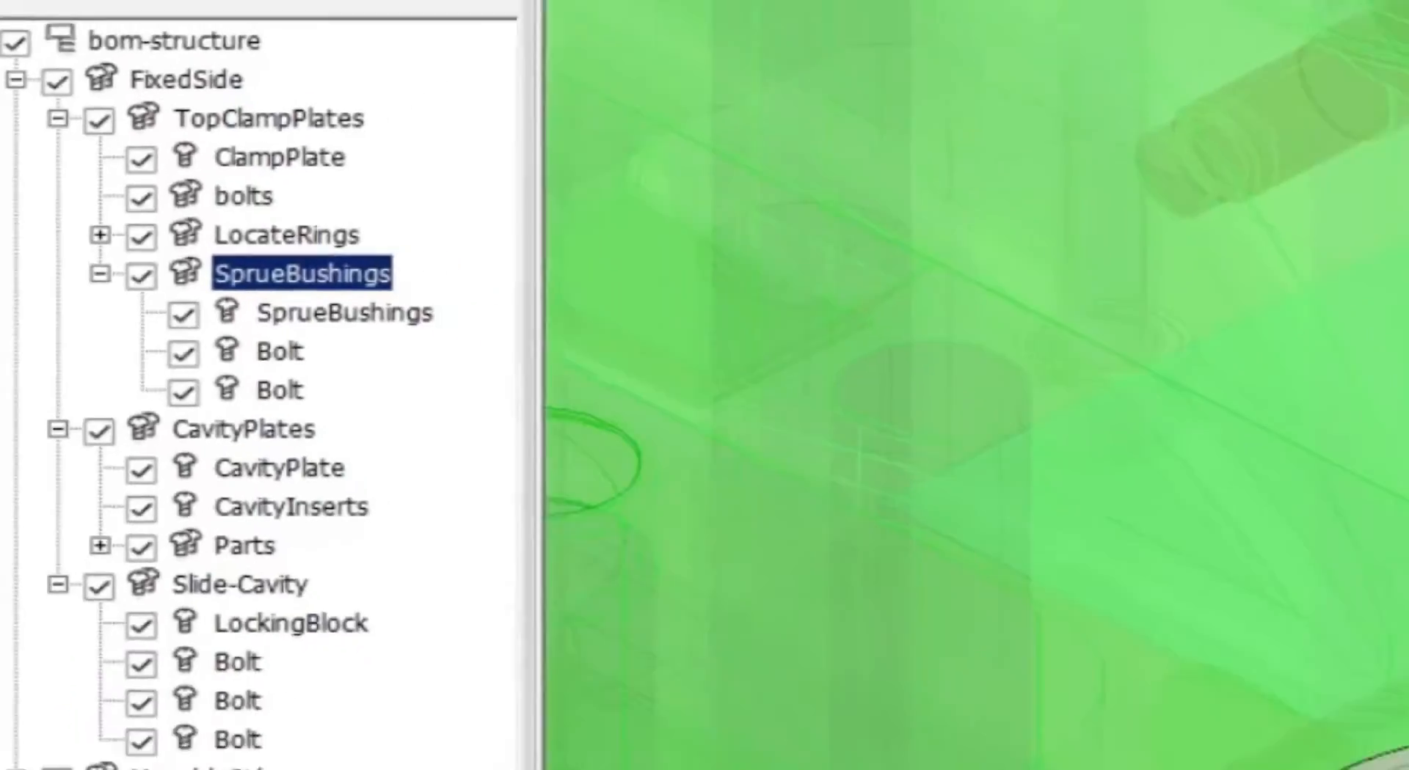
# - Hide ClampPlate and CavityPlate through the structure chart and examine the exposed top clamp bolts
pyautogui.moveTo(914, 182); pyautogui.dragTo(603, 481, button='middle')
pyautogui.moveTo(765, 254); pyautogui.dragTo(762, 274, button='middle')
pyautogui.moveTo(752, 270); pyautogui.dragTo(727, 377, button='middle')
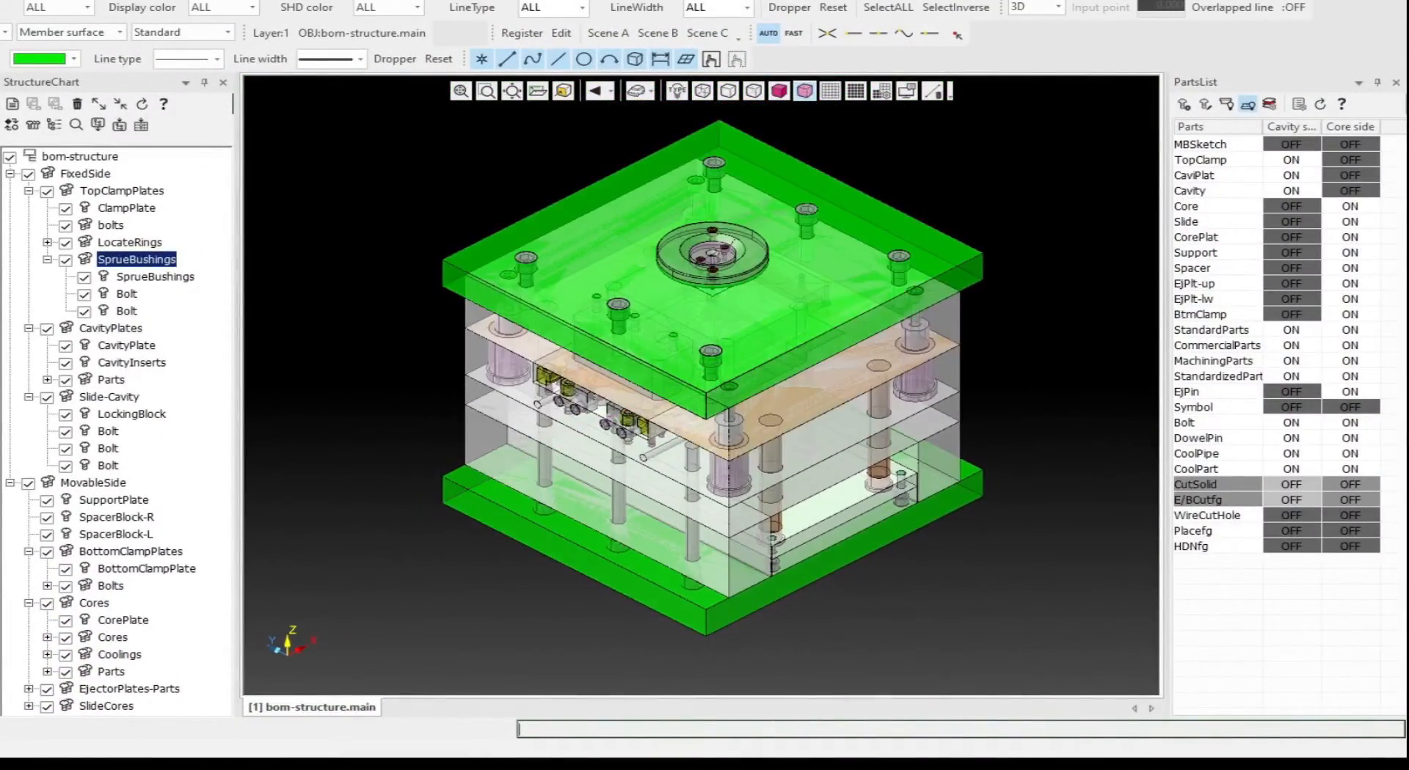
pyautogui.click(110, 224)
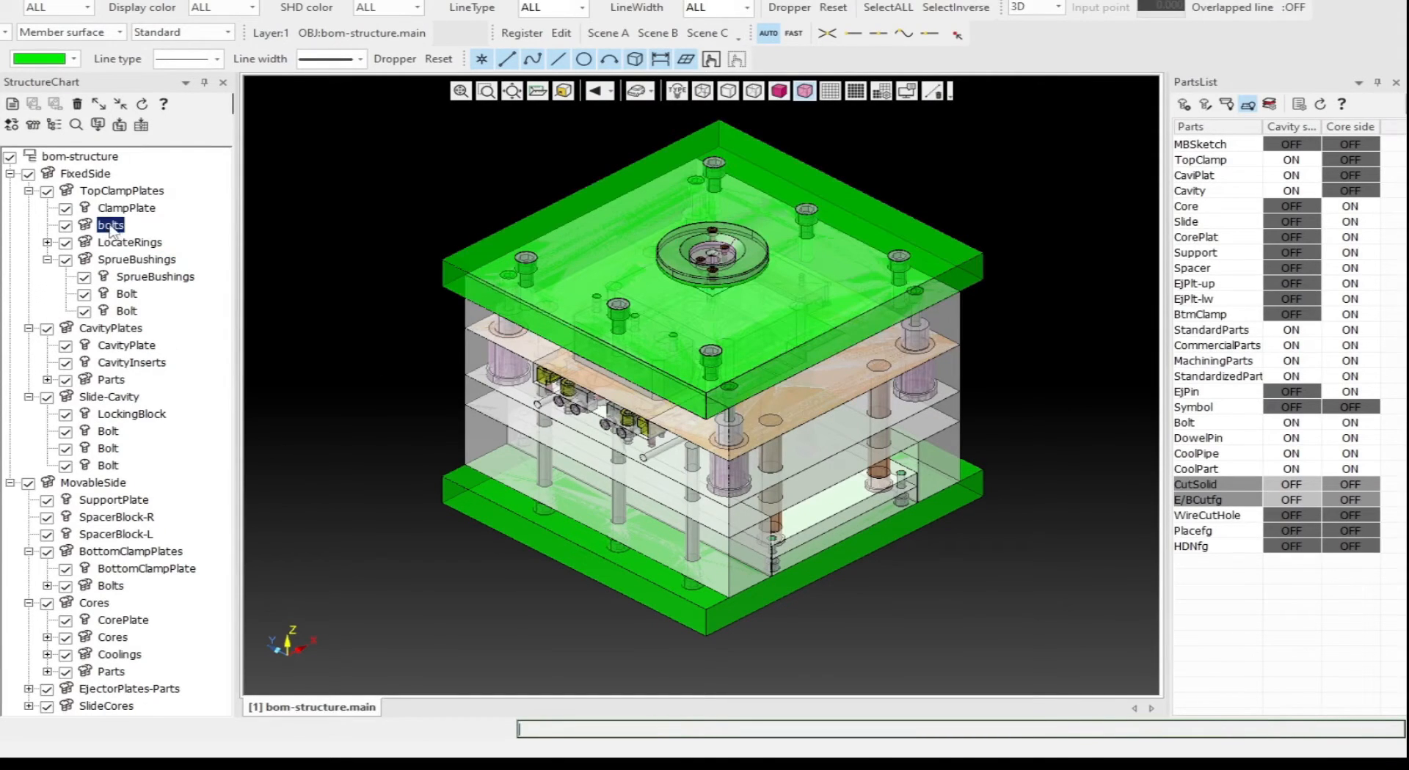
pyautogui.click(65, 208)
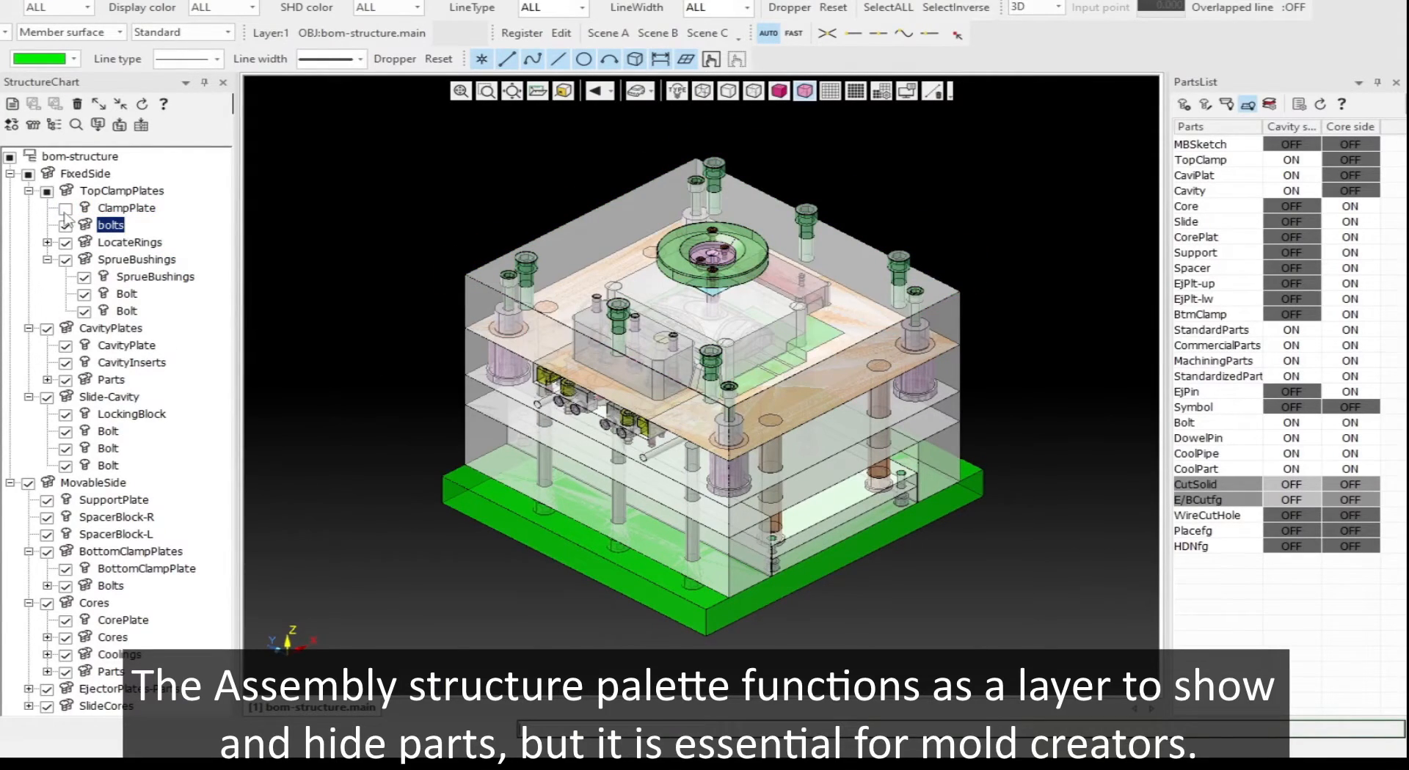
pyautogui.click(65, 346)
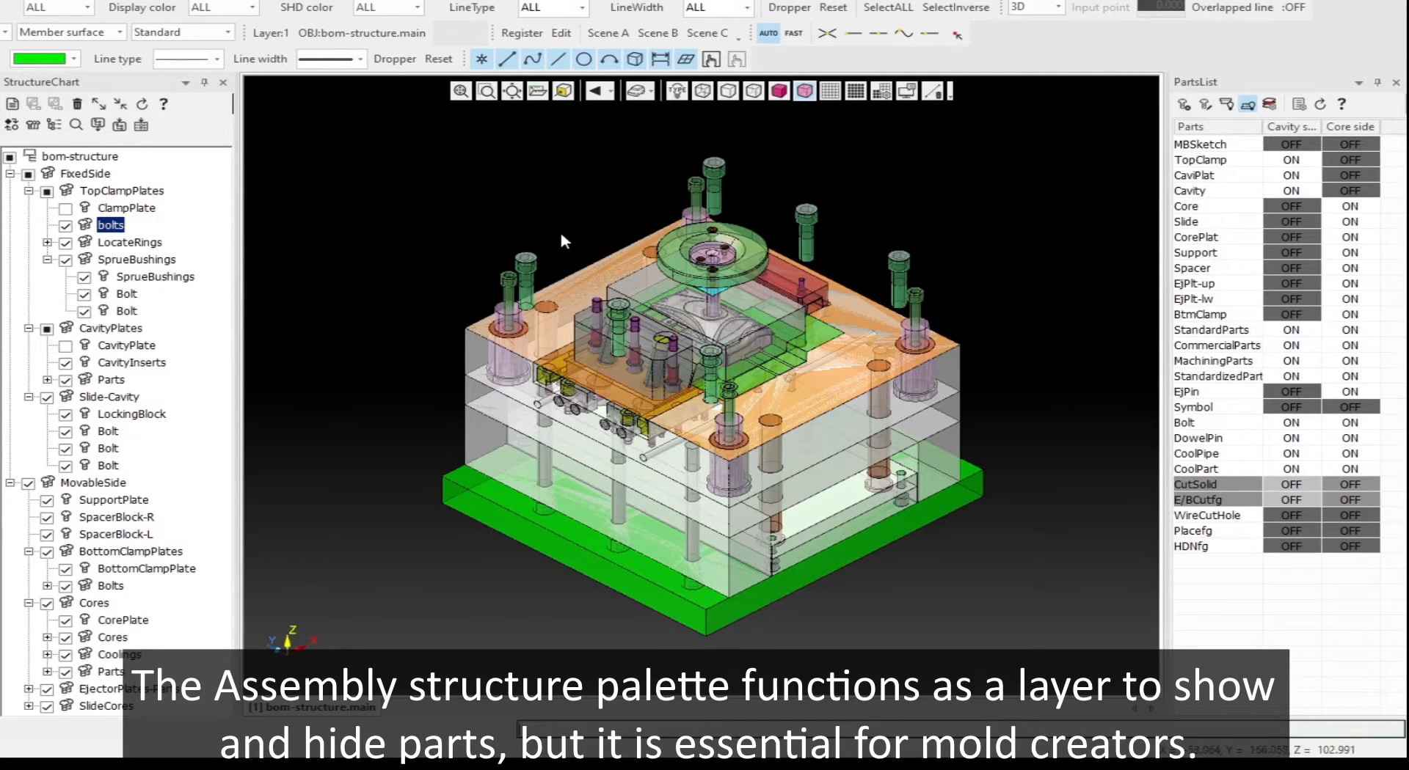
pyautogui.scroll(5, 560, 235)
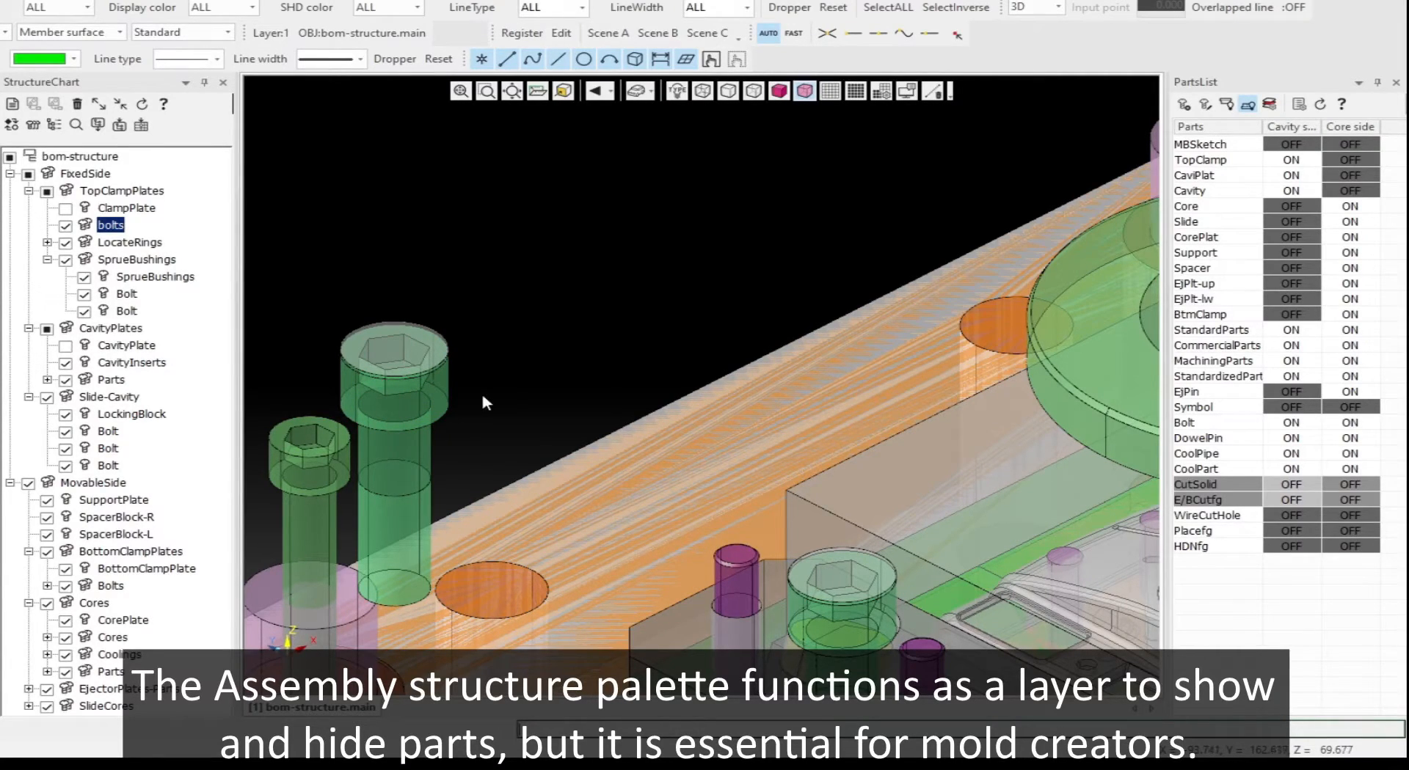
pyautogui.scroll(-5, 681, 279)
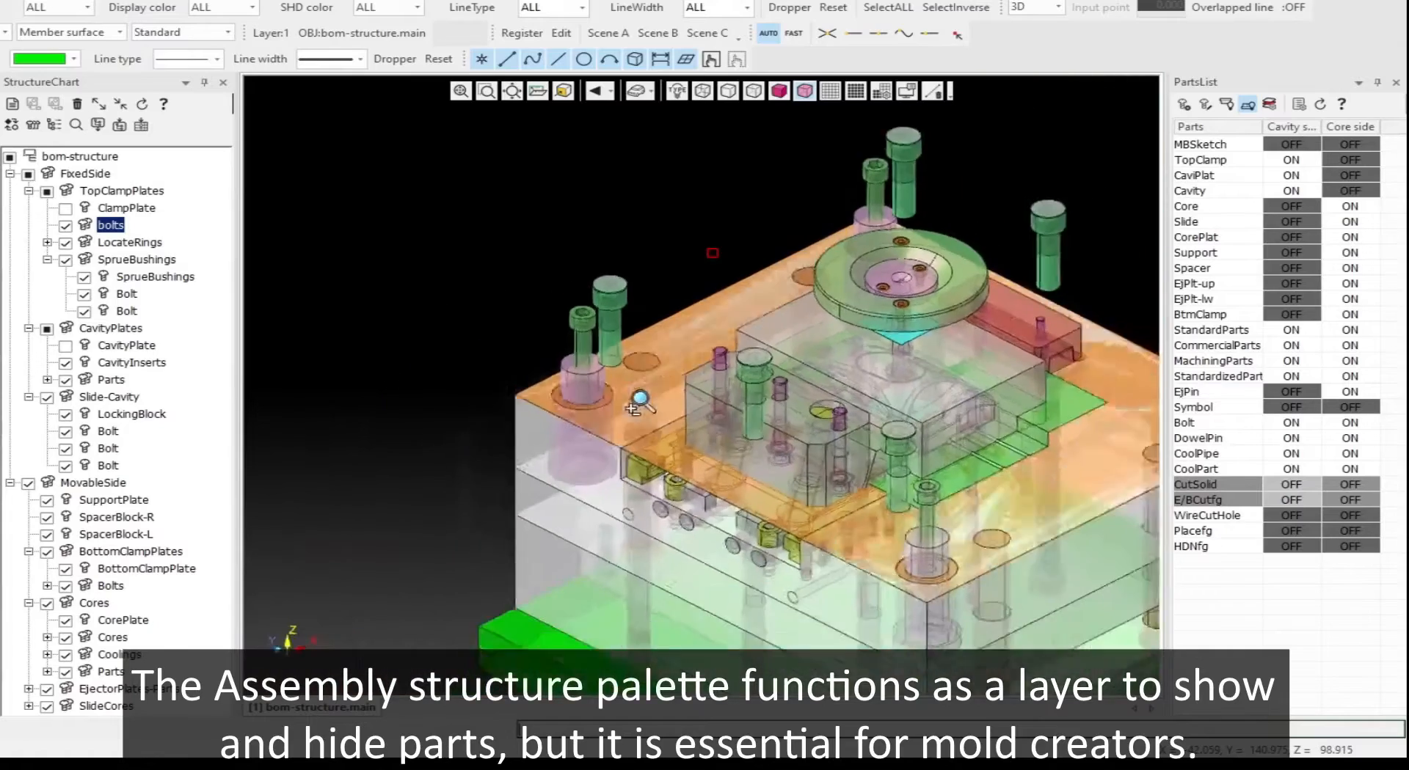
pyautogui.moveTo(793, 298); pyautogui.dragTo(700, 275, button='middle')
pyautogui.scroll(1, 710, 255)
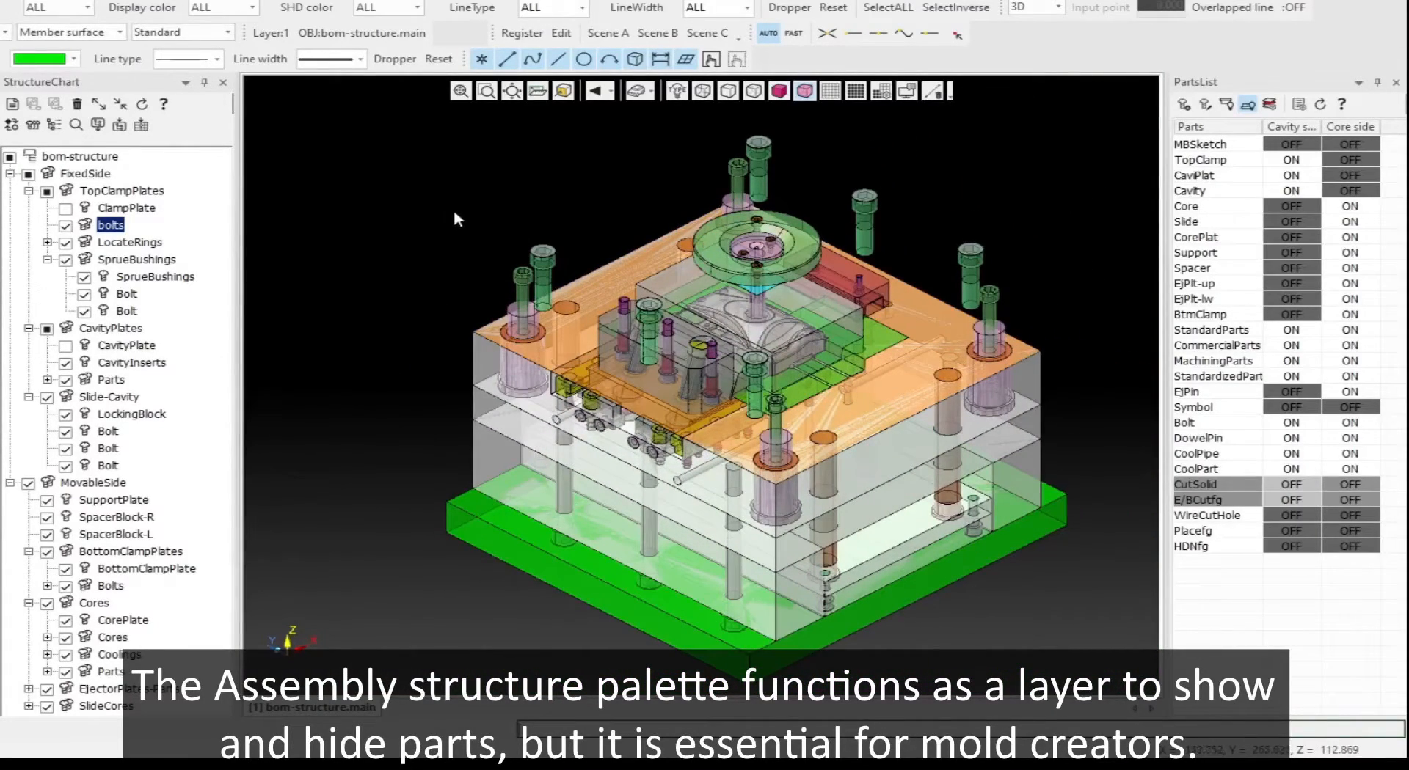
# - Register the six tall top clamp bolts under the bolts item of TopClampPlates as part models with Create
pyautogui.rightClick(119, 225)
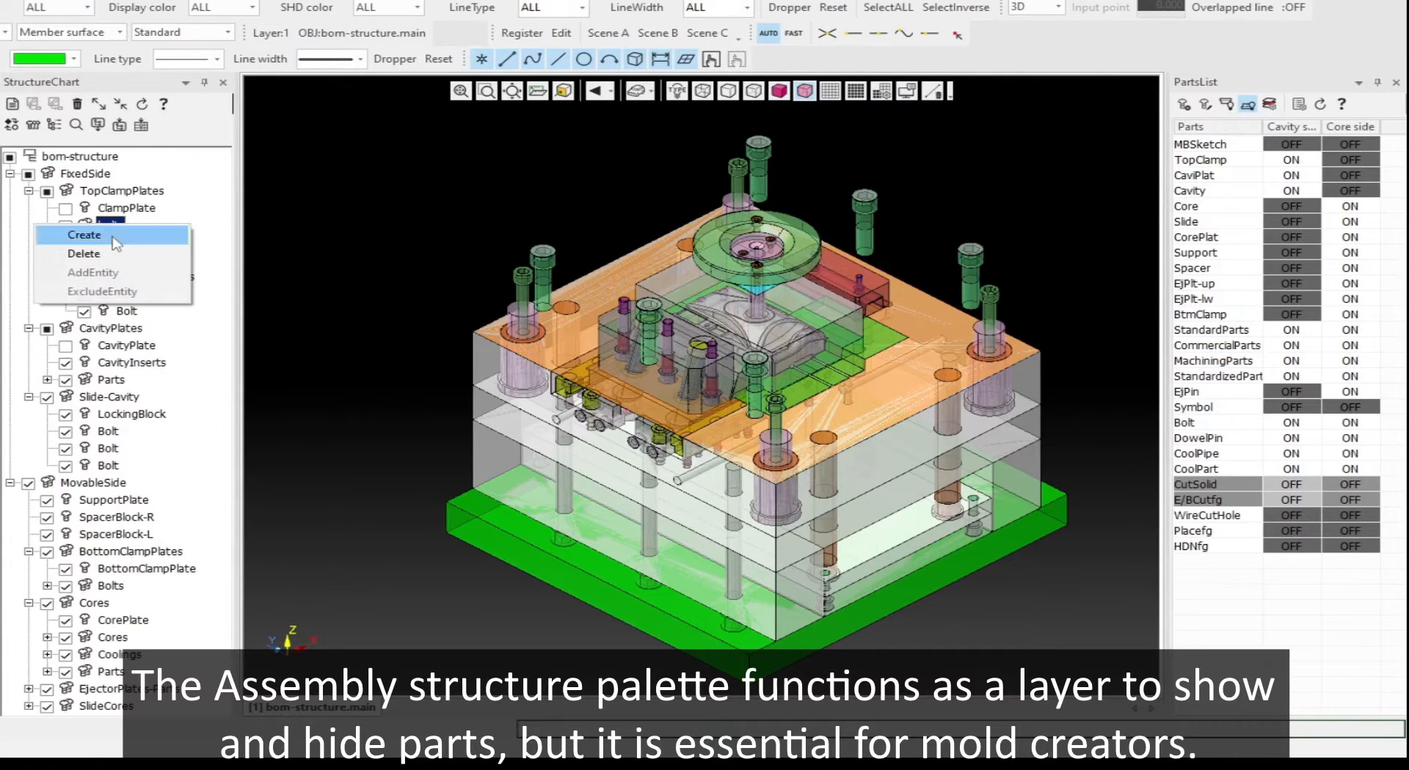
pyautogui.click(113, 236)
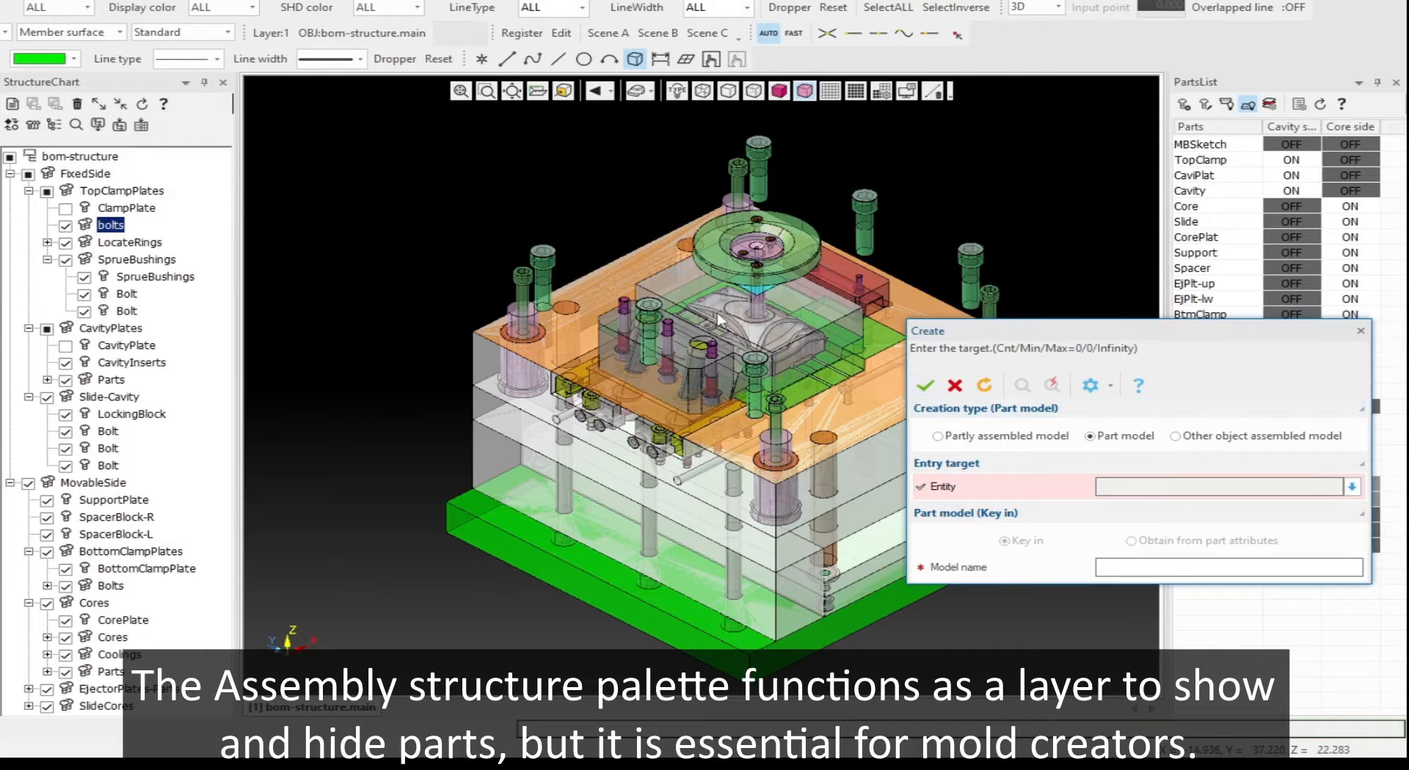
pyautogui.click(535, 269)
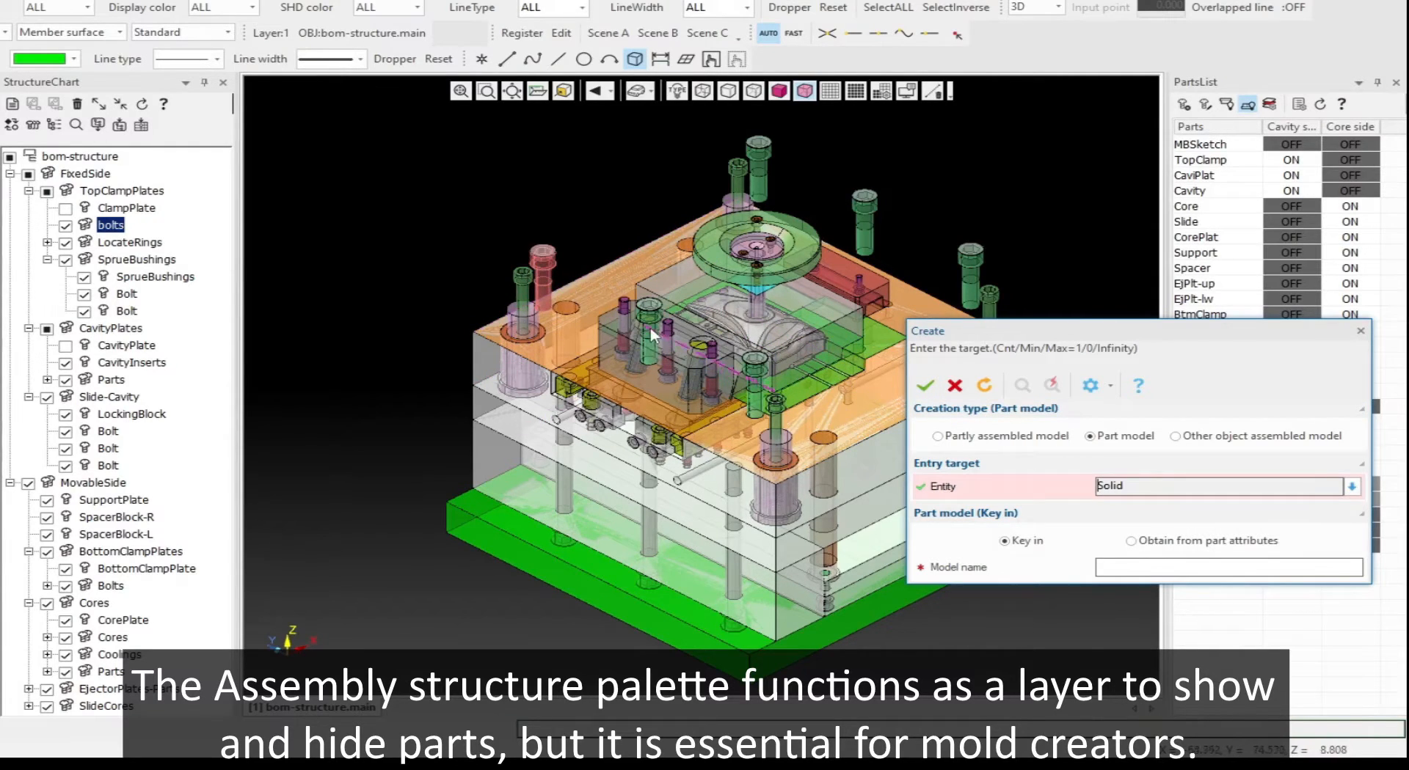
pyautogui.click(759, 176)
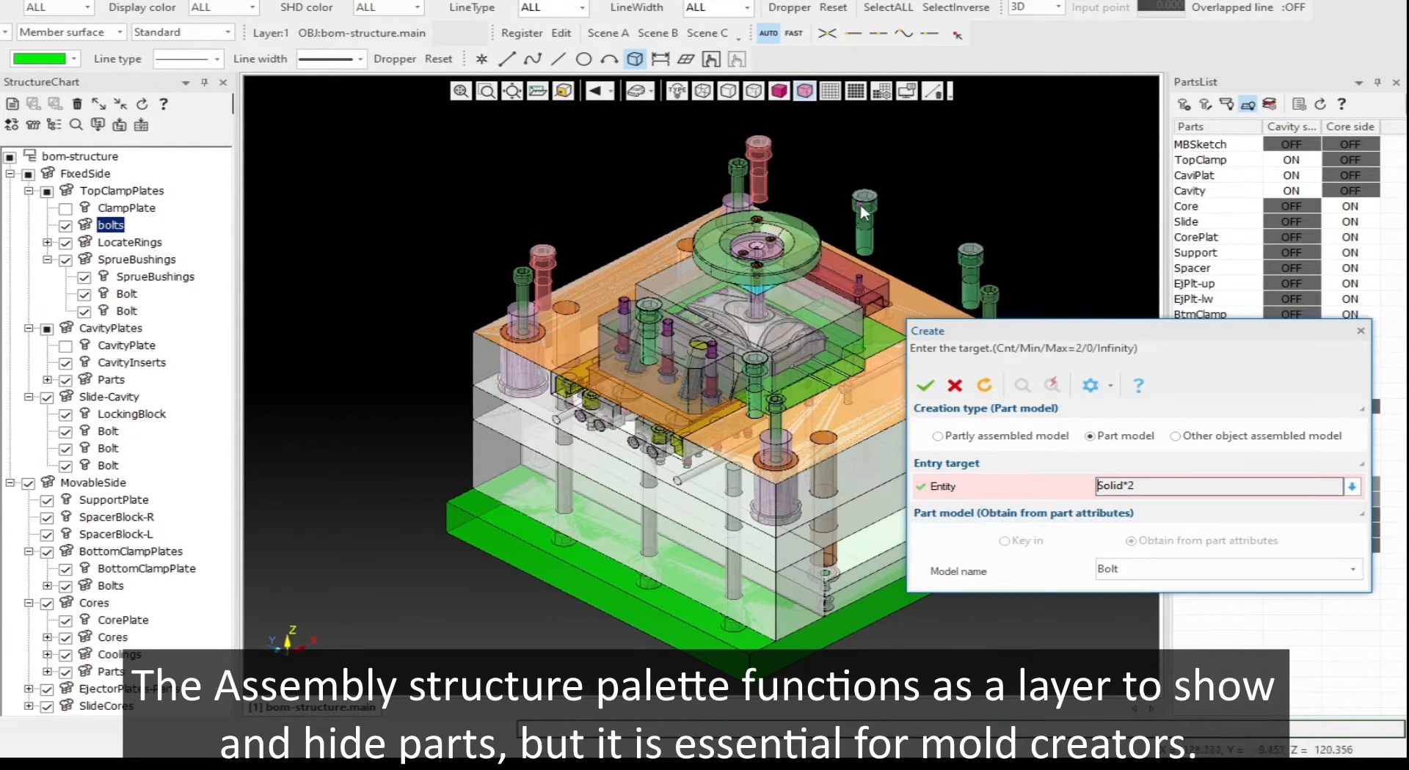
pyautogui.click(866, 217)
pyautogui.click(970, 267)
pyautogui.moveTo(842, 276); pyautogui.dragTo(745, 172, button='middle')
pyautogui.click(659, 263)
pyautogui.click(792, 273)
pyautogui.moveTo(907, 169); pyautogui.dragTo(691, 185, button='middle')
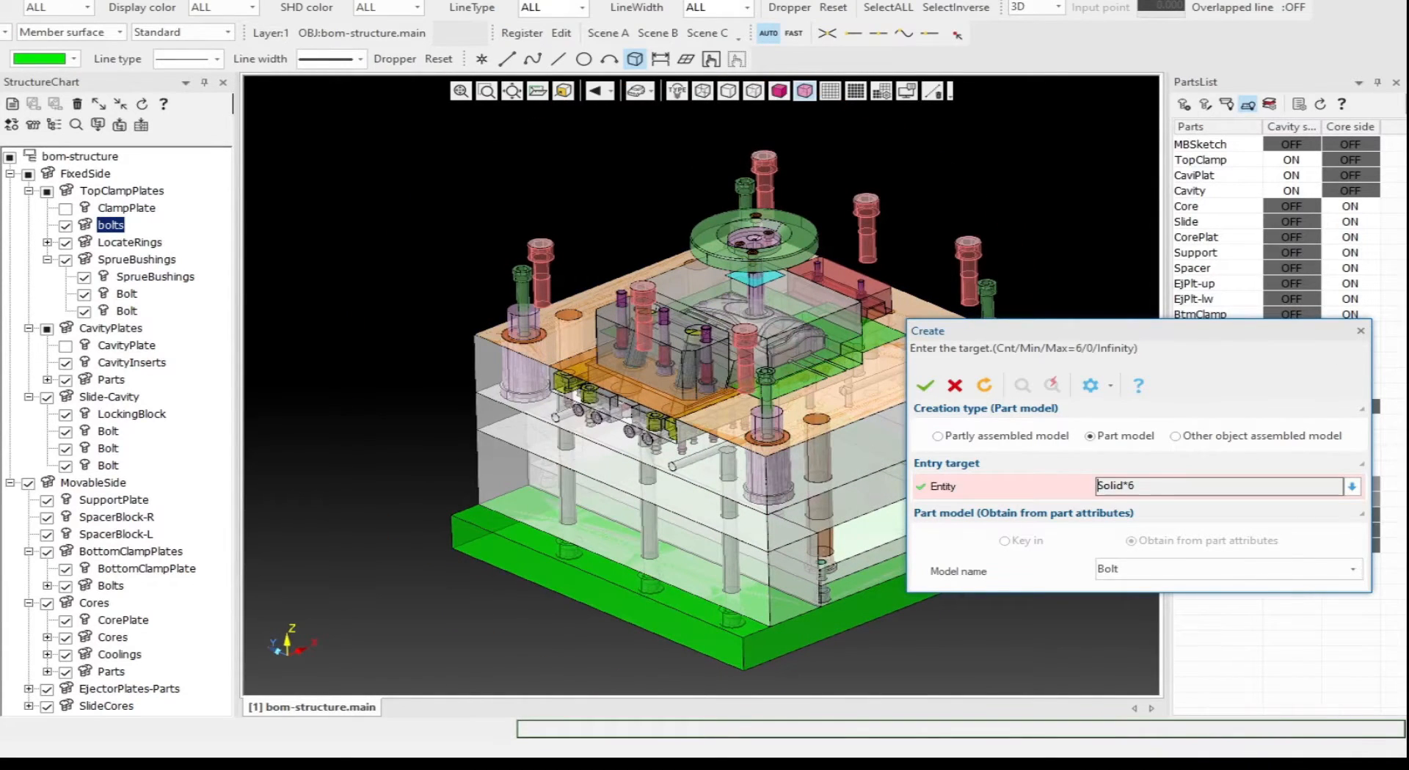
pyautogui.click(931, 387)
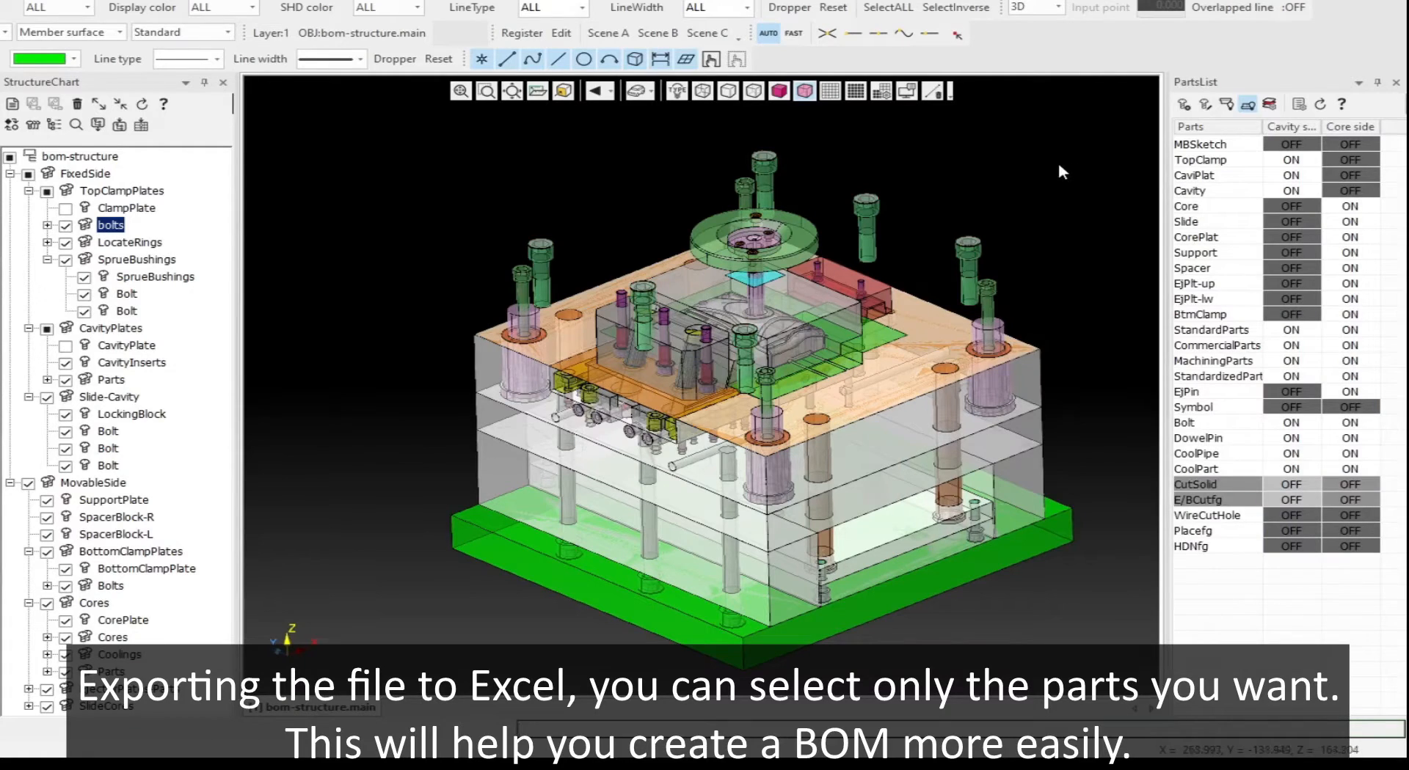
# - Output the parts list of the bolts and SprueBushings items as the CSV file PartList1 in the 2bom-list folder
pyautogui.keyDown('ctrl'); pyautogui.click(132, 259); pyautogui.keyUp('ctrl')
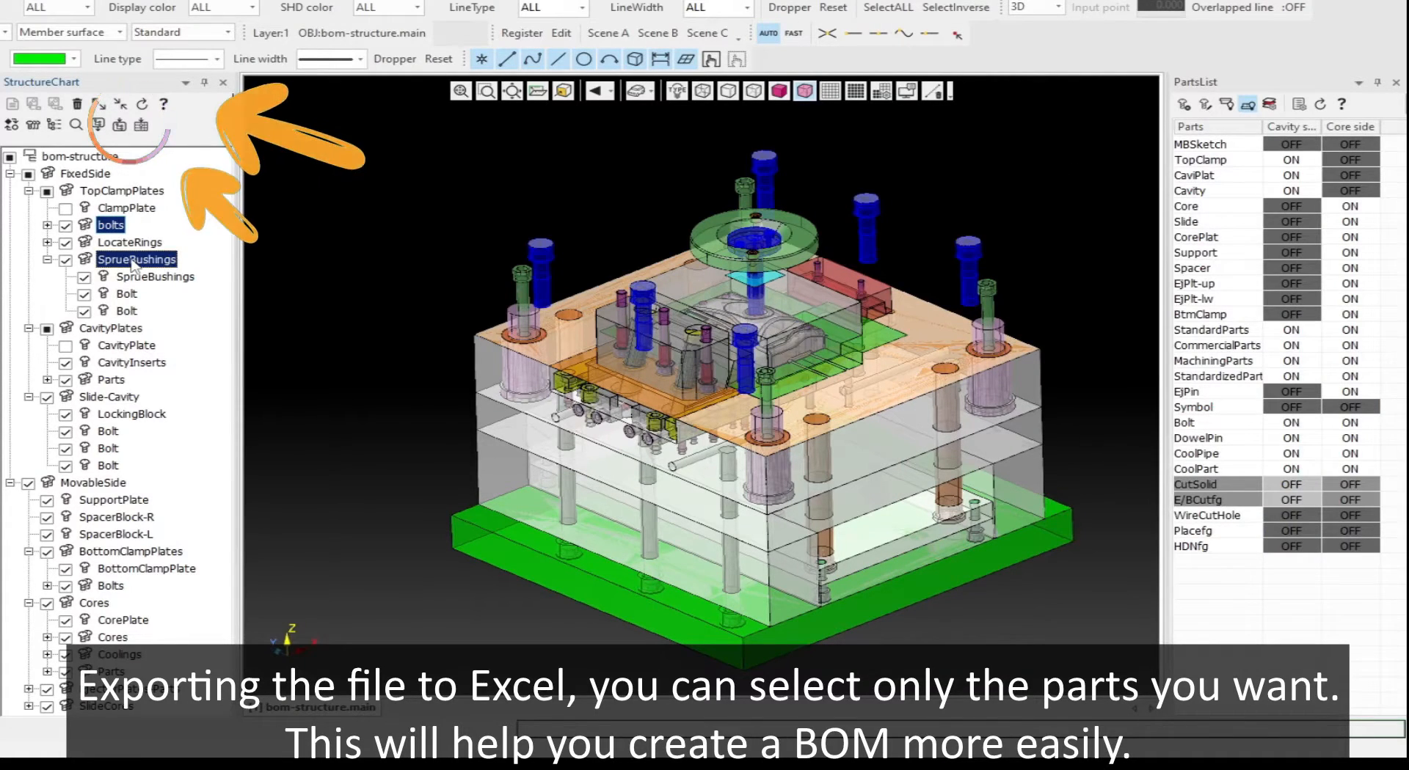
pyautogui.click(139, 126)
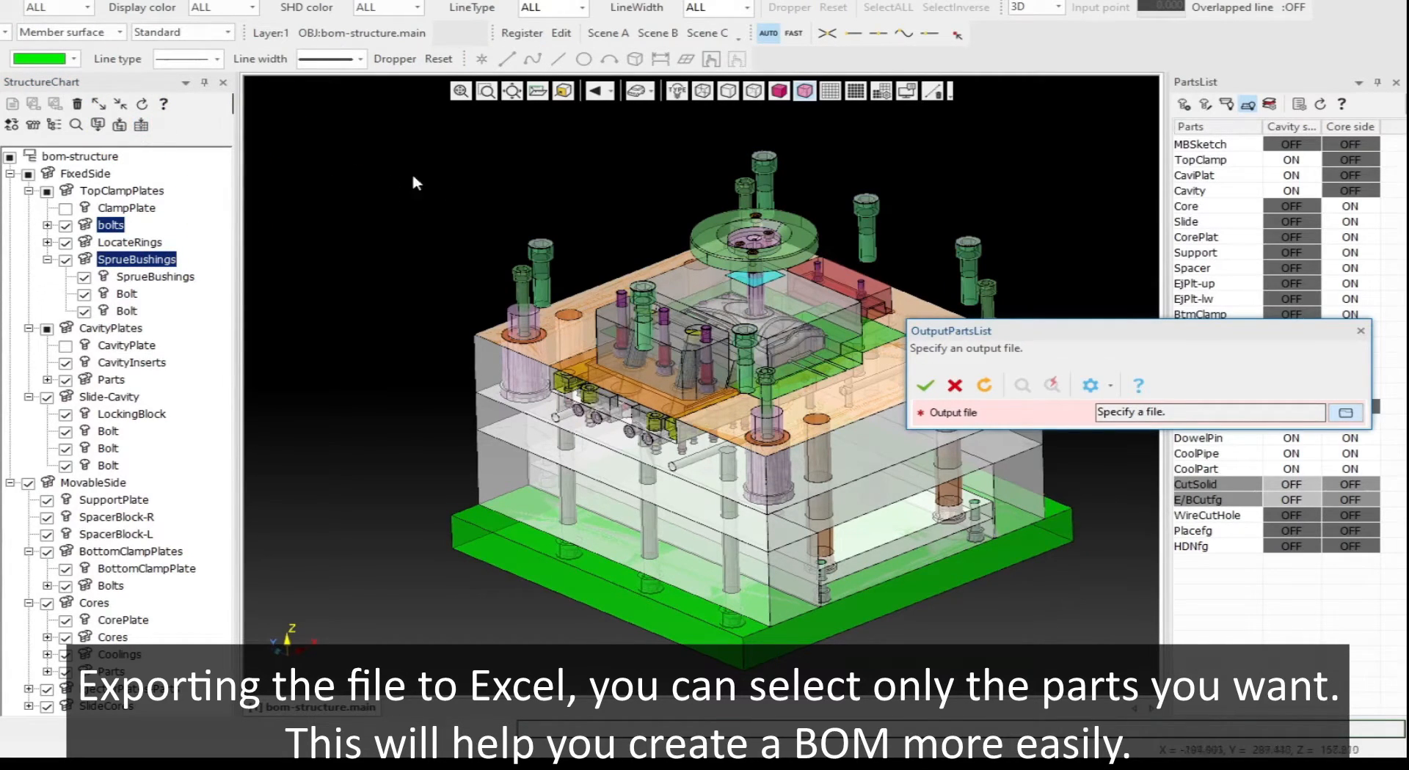
pyautogui.click(1345, 414)
pyautogui.click(595, 465)
pyautogui.doubleClick(595, 462)
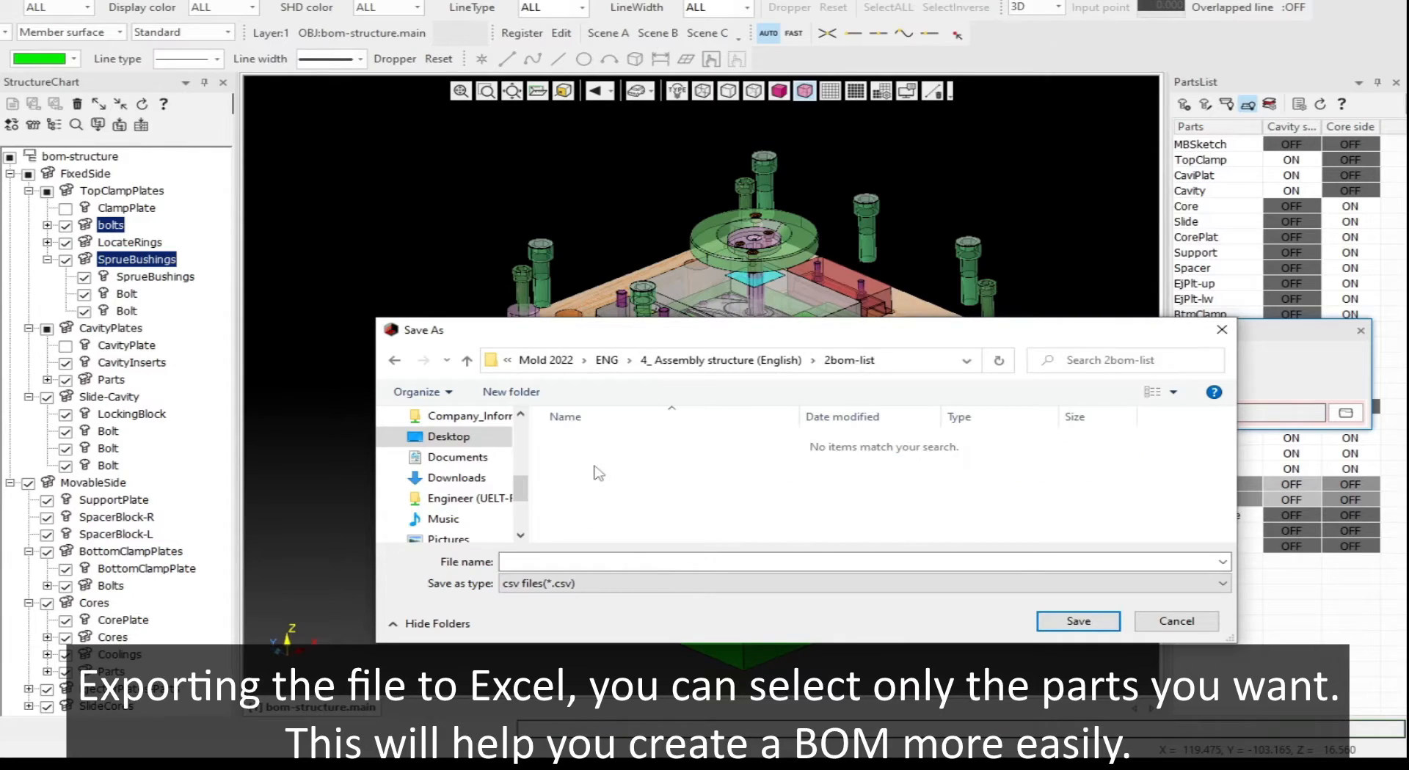
pyautogui.click(653, 558)
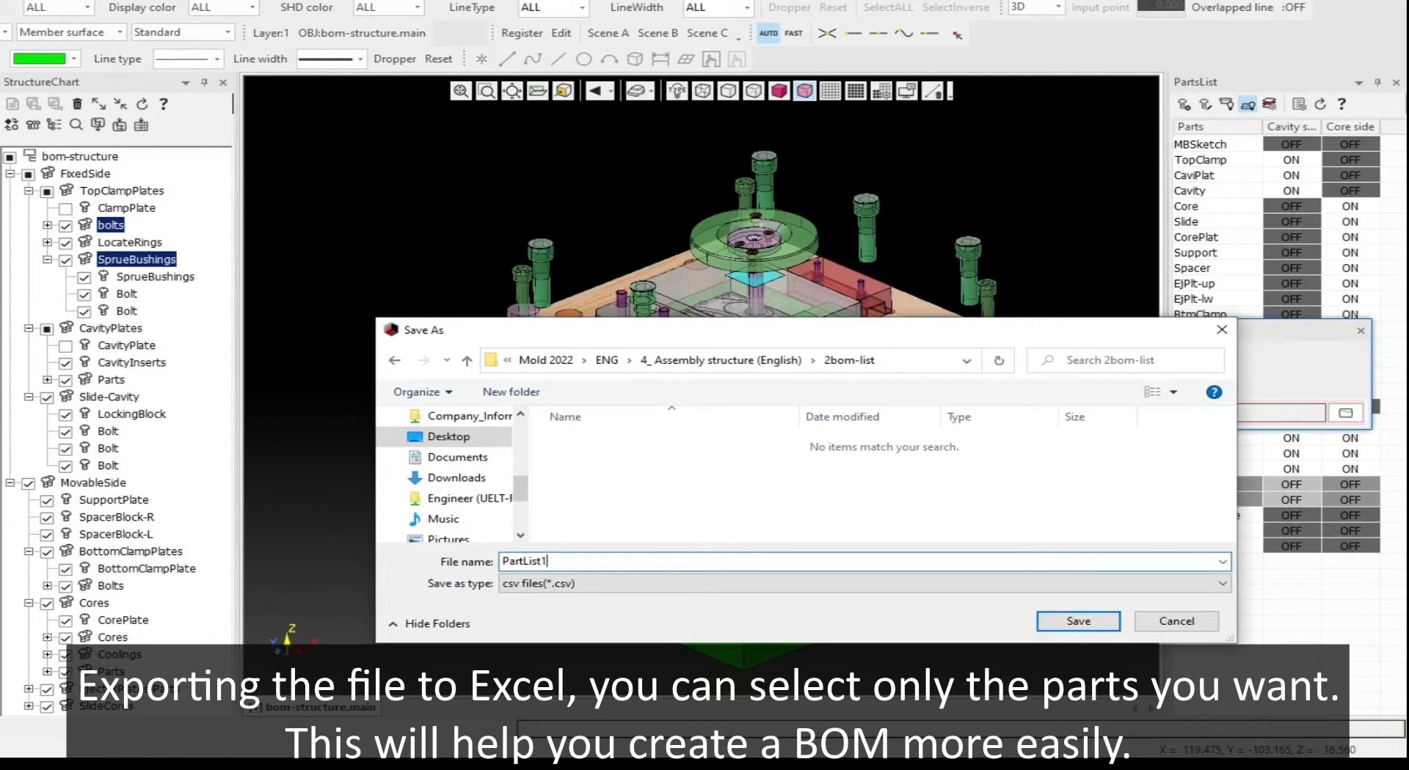
pyautogui.click(1078, 620)
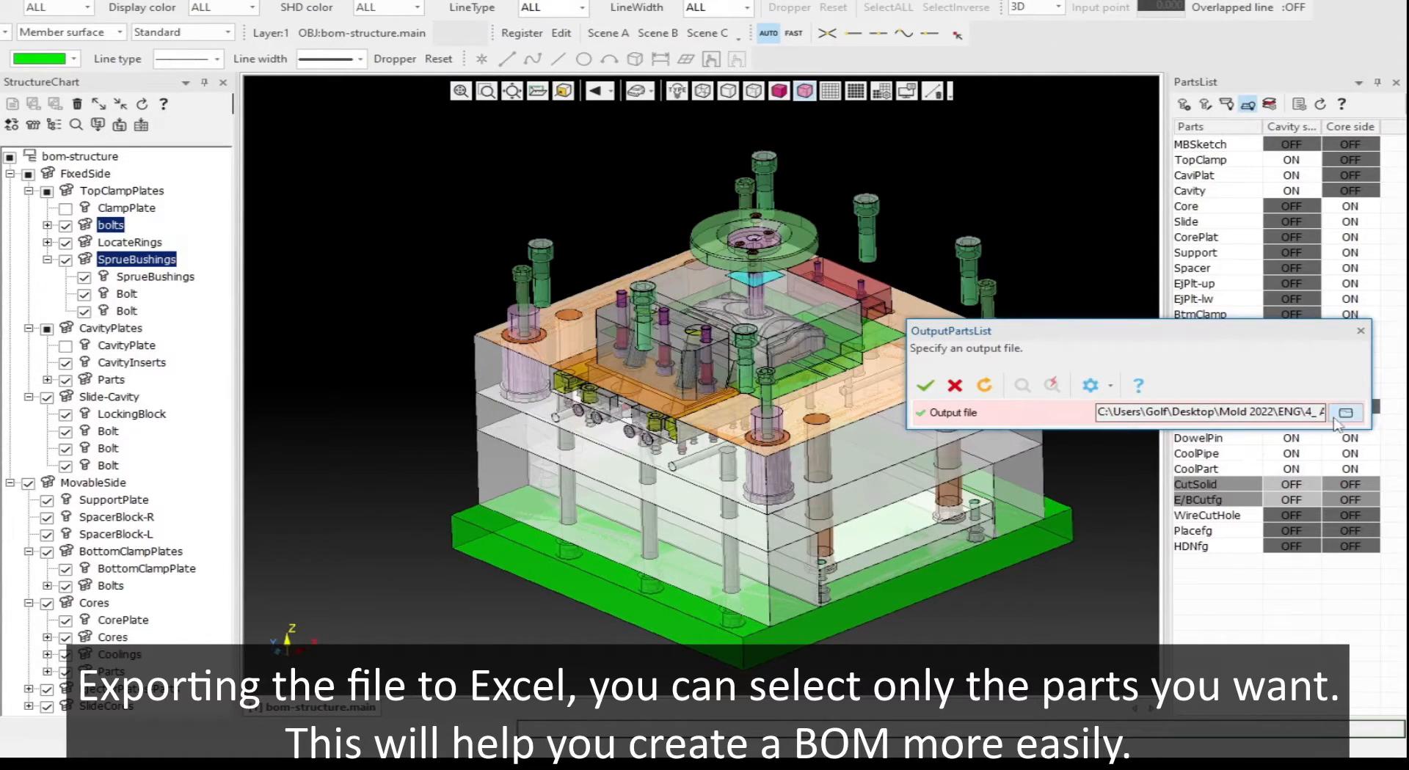
pyautogui.click(926, 386)
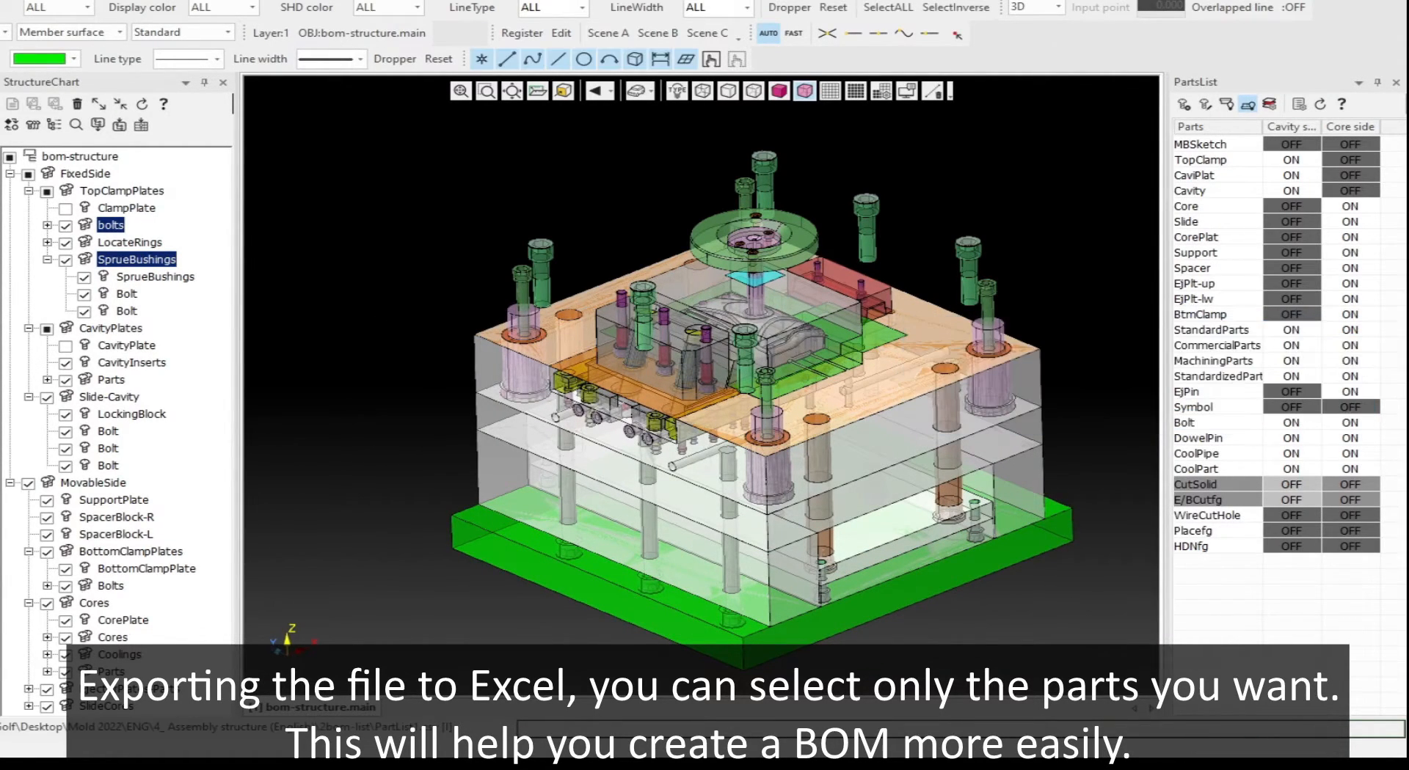
# - Open PartList1.csv in Excel, close the 2bom-list folder window, and widen the PartsName and PartsClass columns
pyautogui.doubleClick(706, 298)
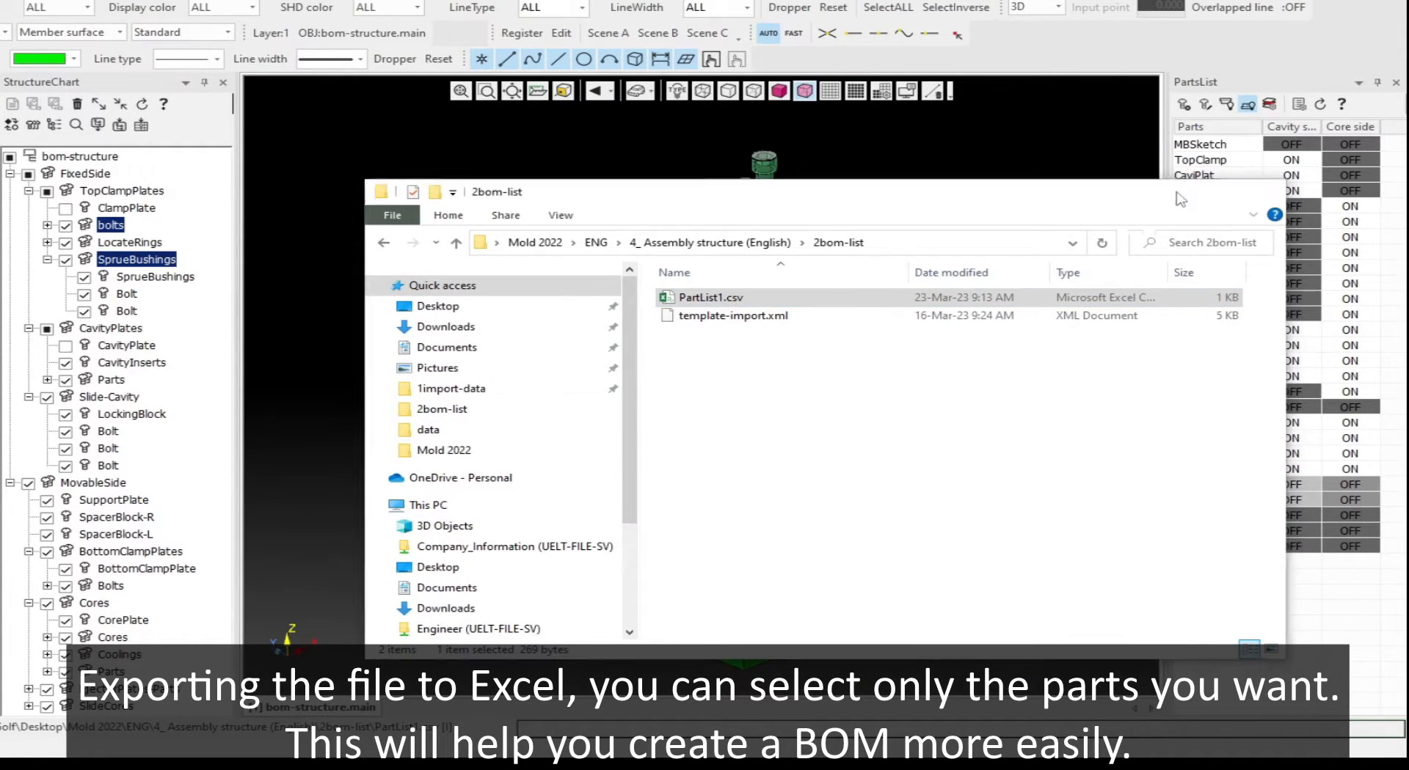
pyautogui.click(1245, 193)
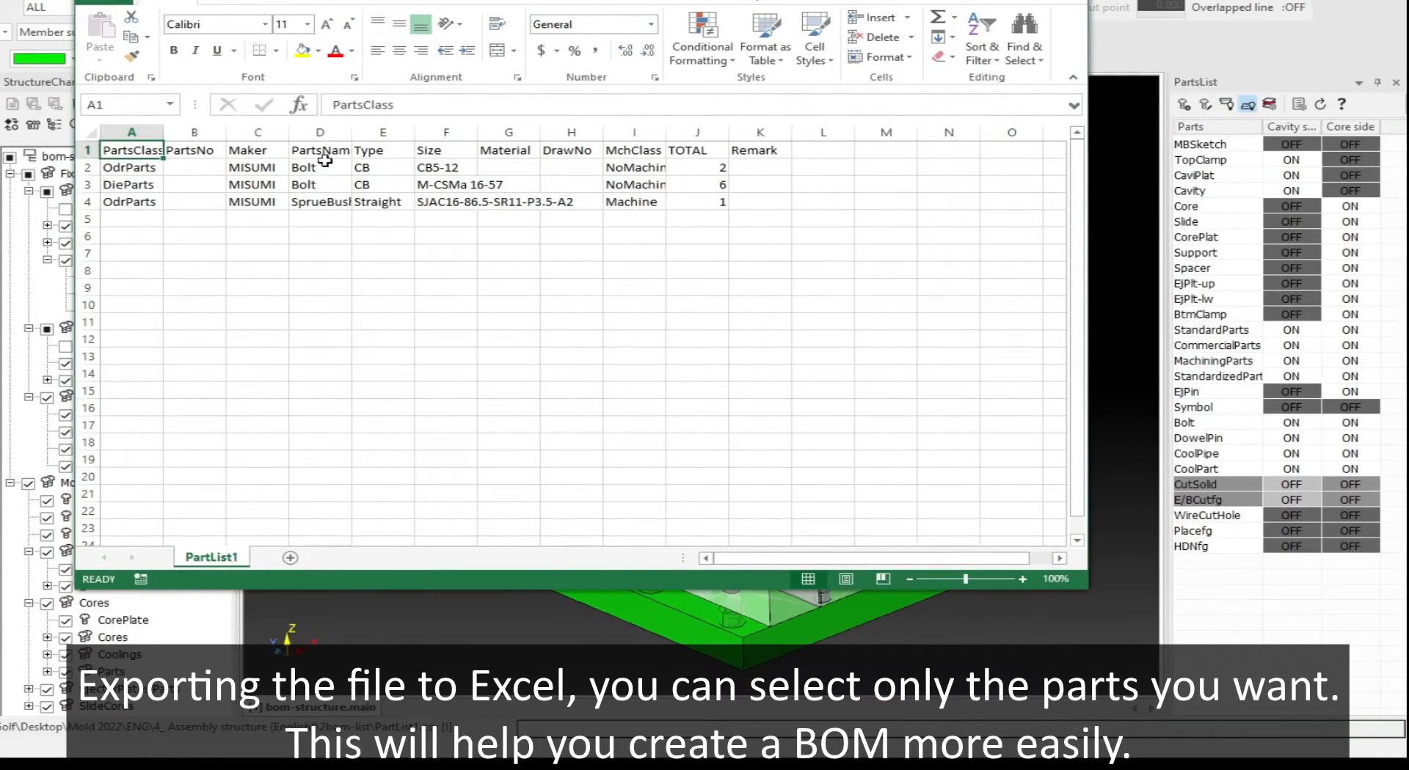
pyautogui.doubleClick(350, 132)
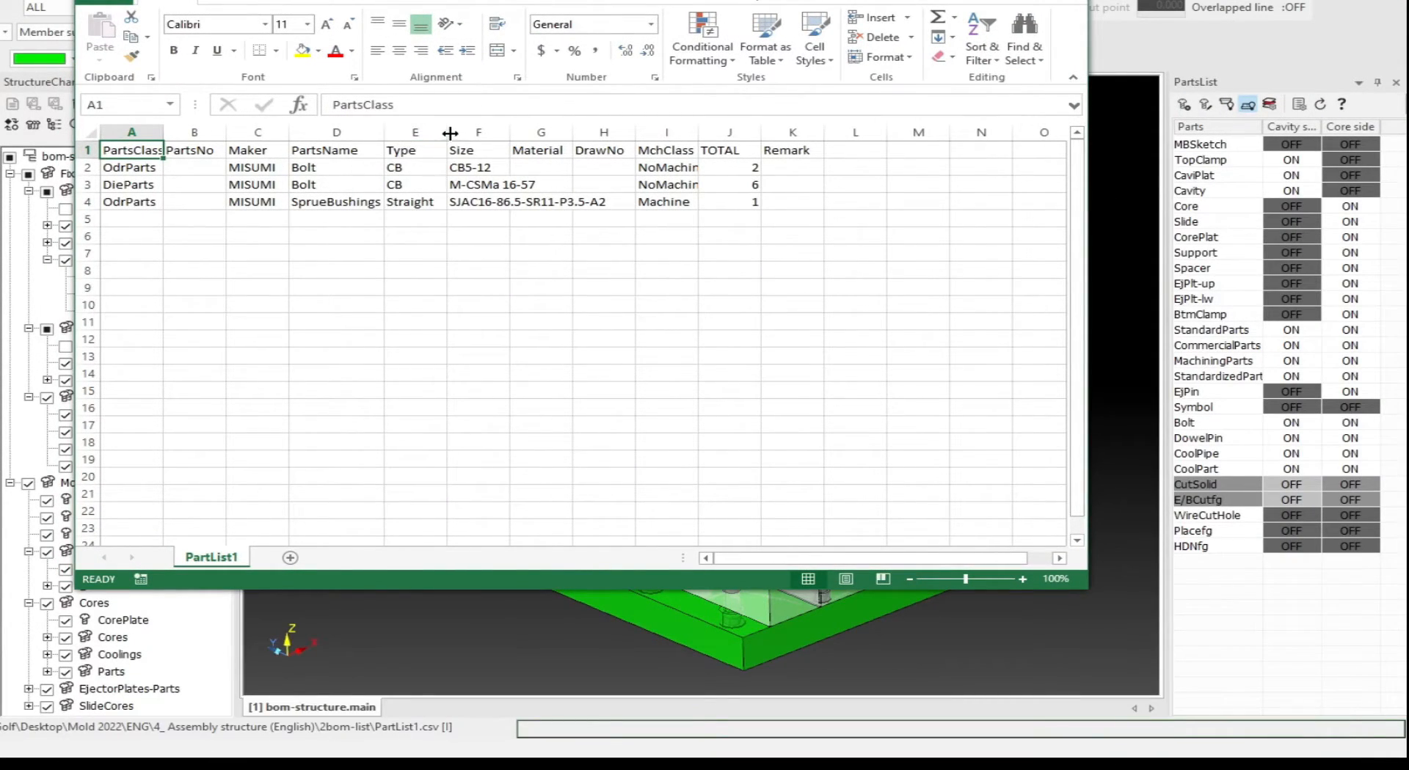
pyautogui.moveTo(174, 132); pyautogui.dragTo(187, 131)
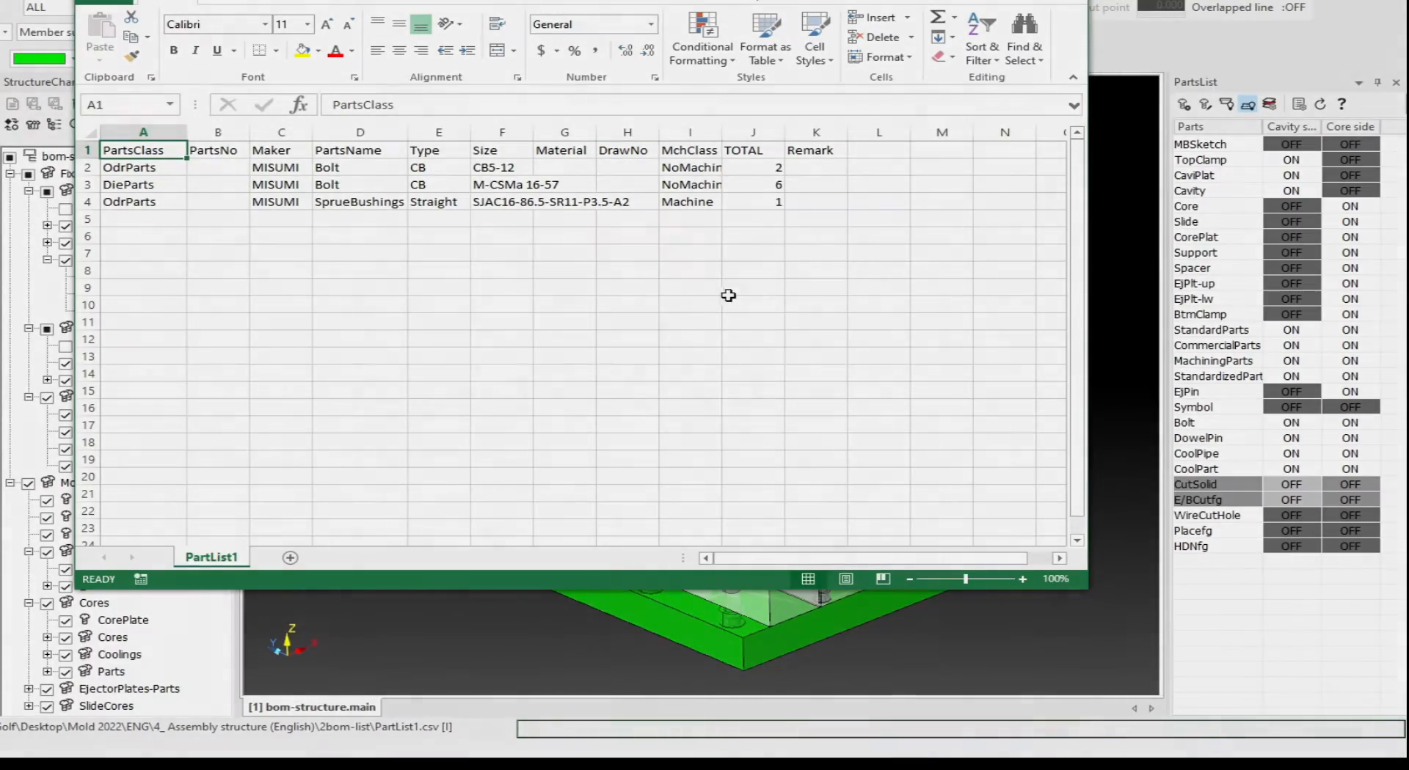